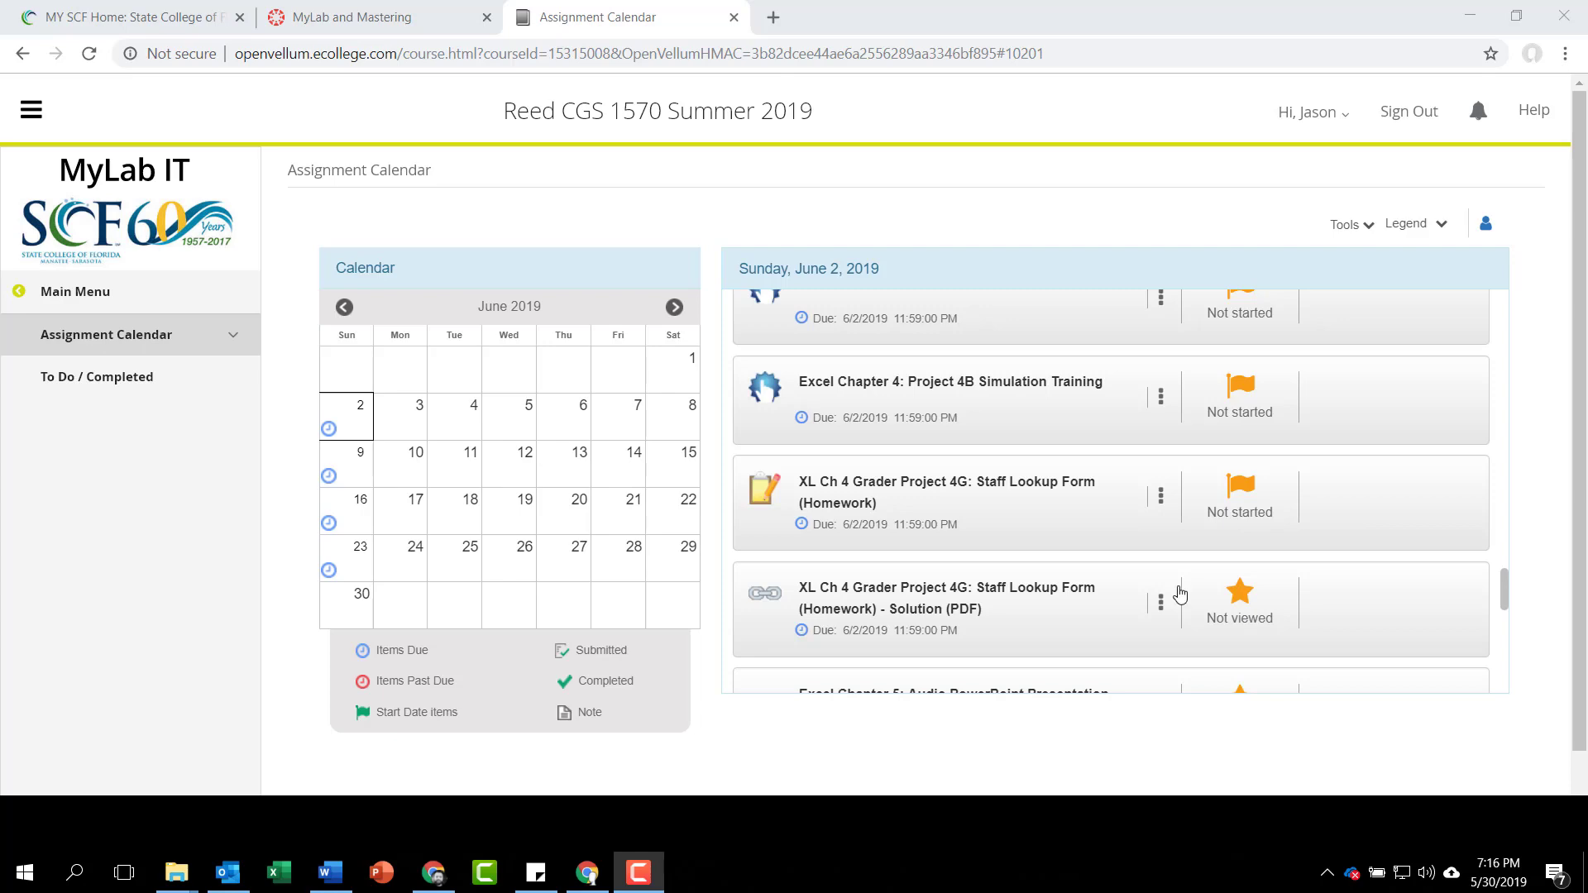
# Open the XL Ch 4 Grader Project 4G: Staff Lookup Form homework and download its instructions document and student workbook.
pyautogui.click(839, 486)
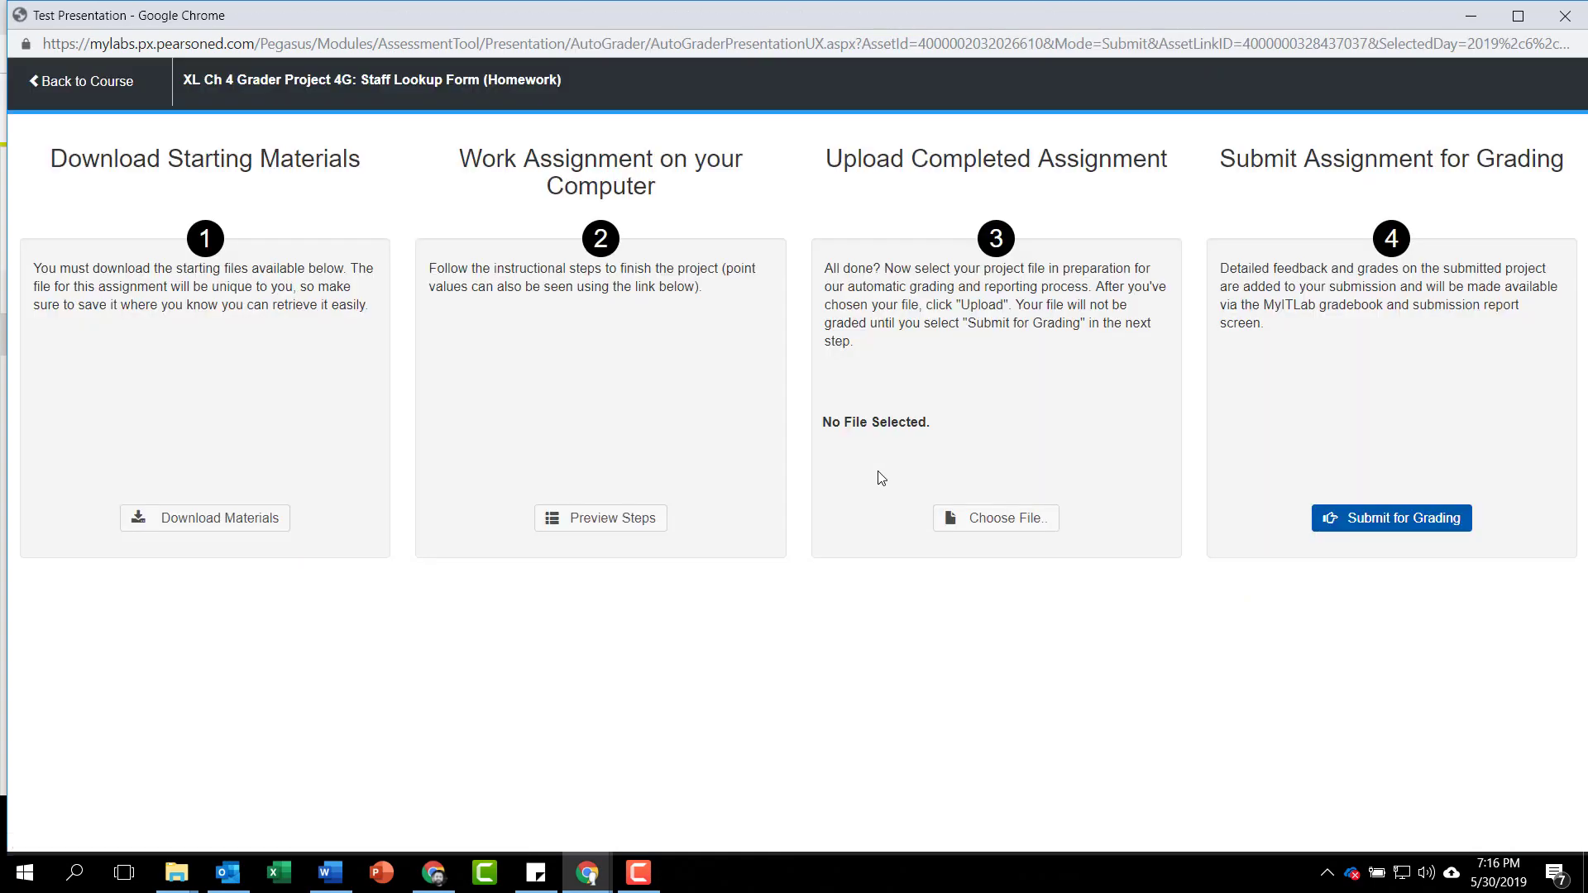
pyautogui.click(219, 521)
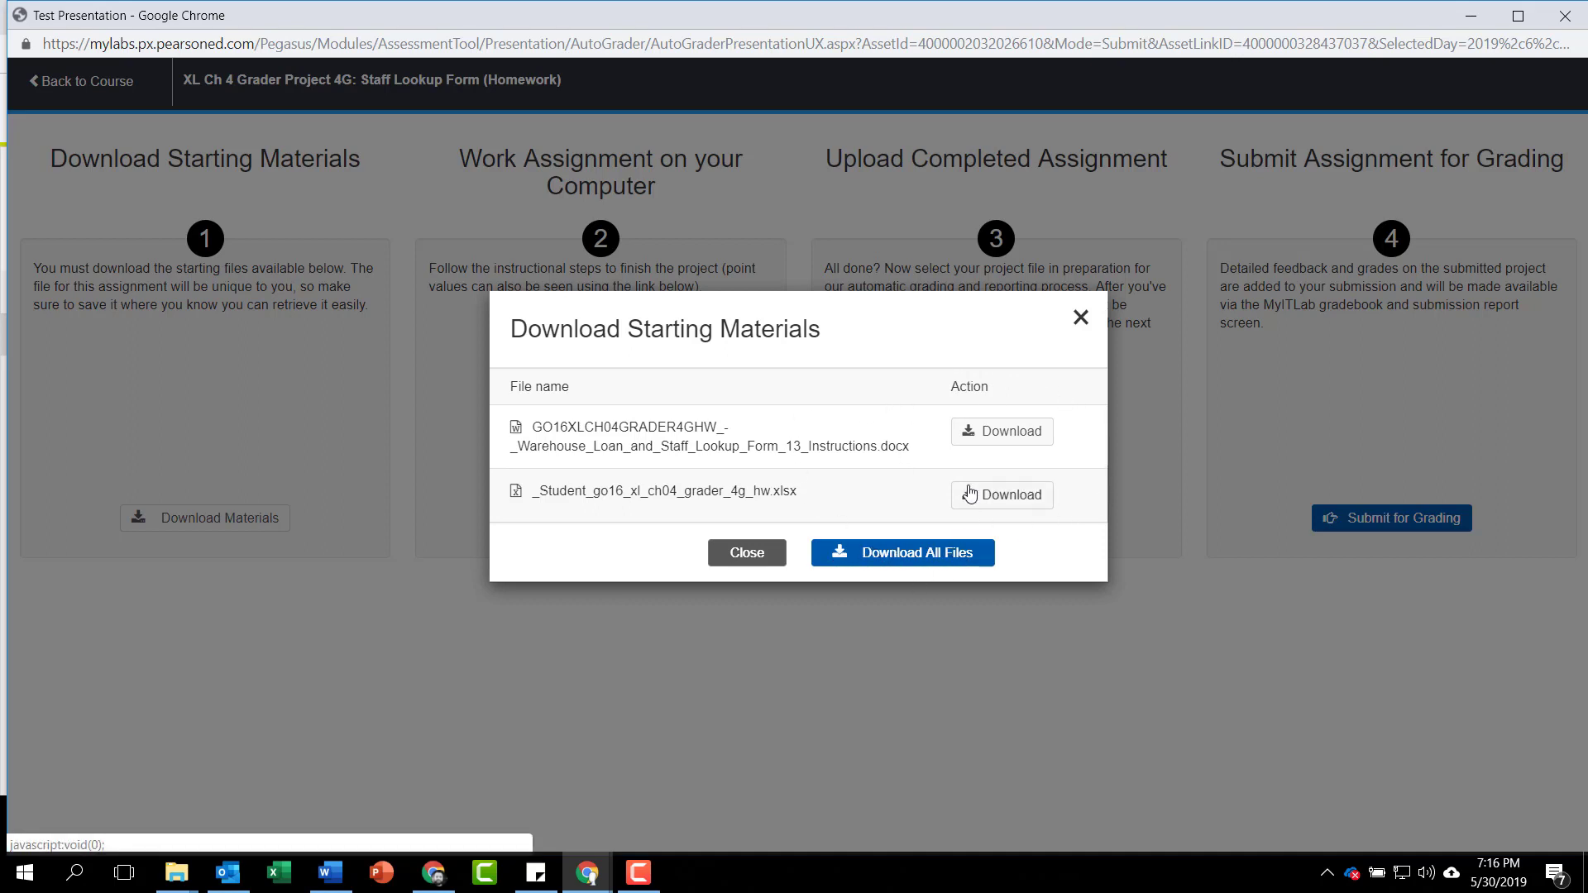
pyautogui.click(983, 432)
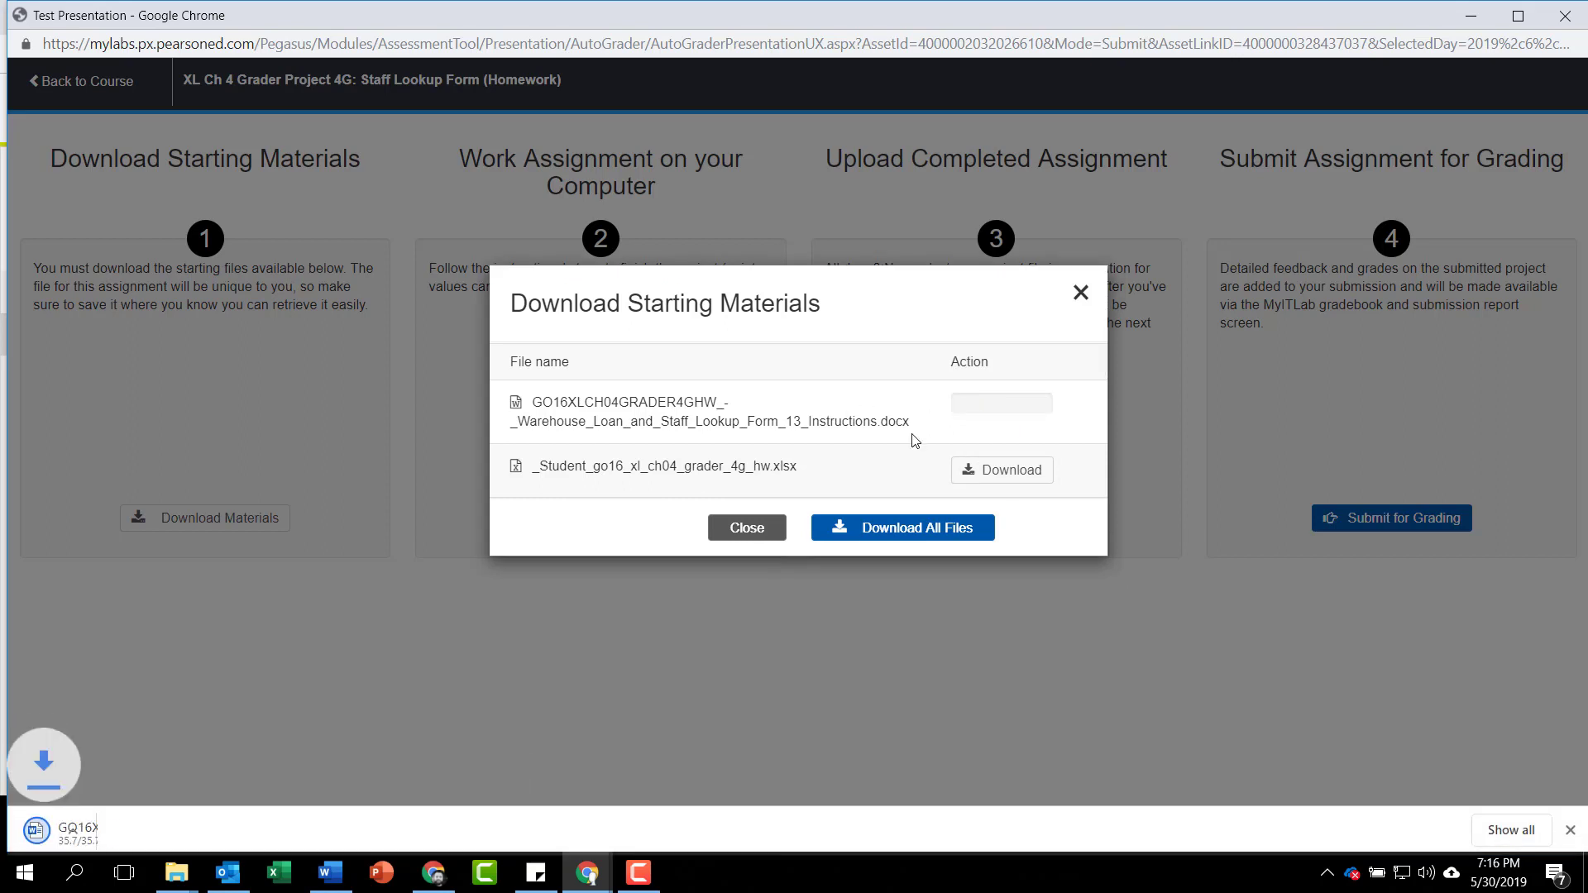
pyautogui.click(965, 472)
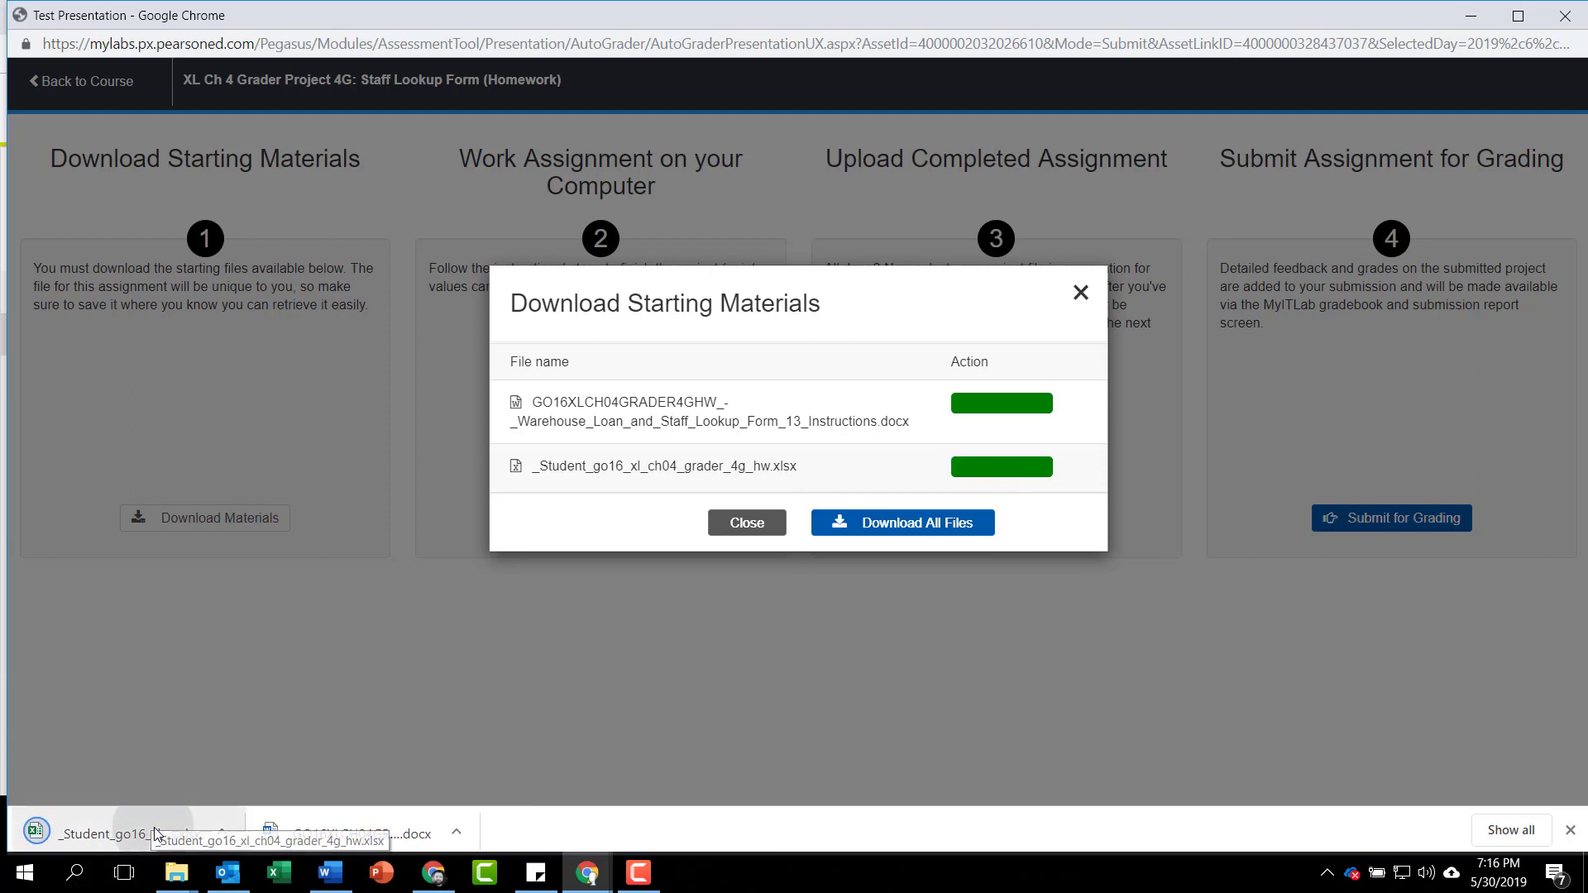
# Open the downloaded workbook _Student_go16_xl_ch04_grader_4g_hw.xlsx for editing and go to the Warehouse Payment Table sheet.
pyautogui.click(124, 833)
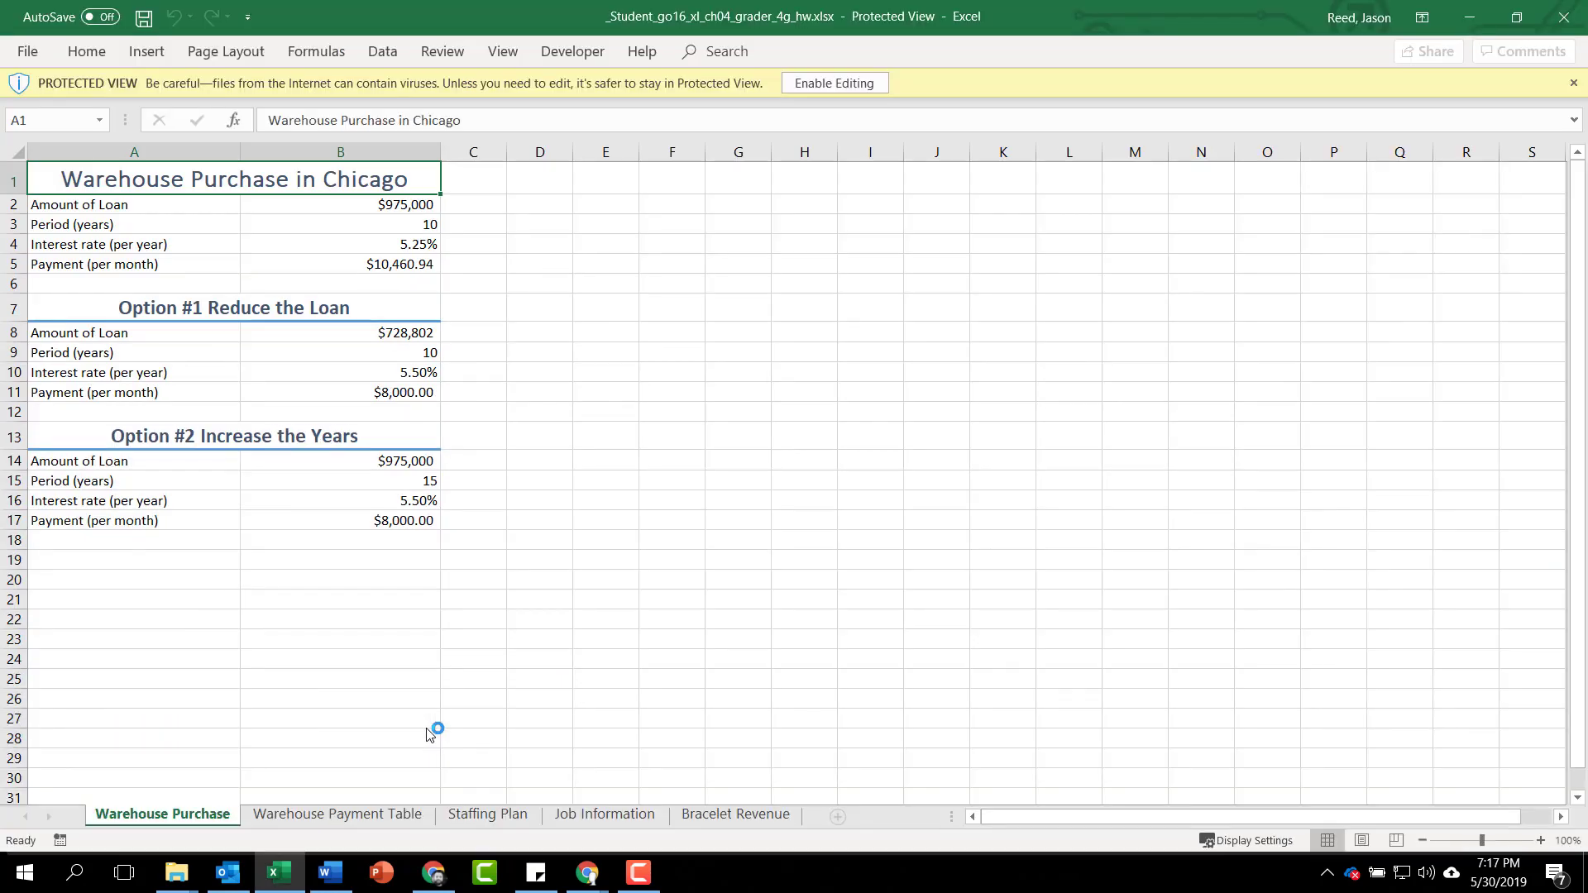
pyautogui.click(873, 82)
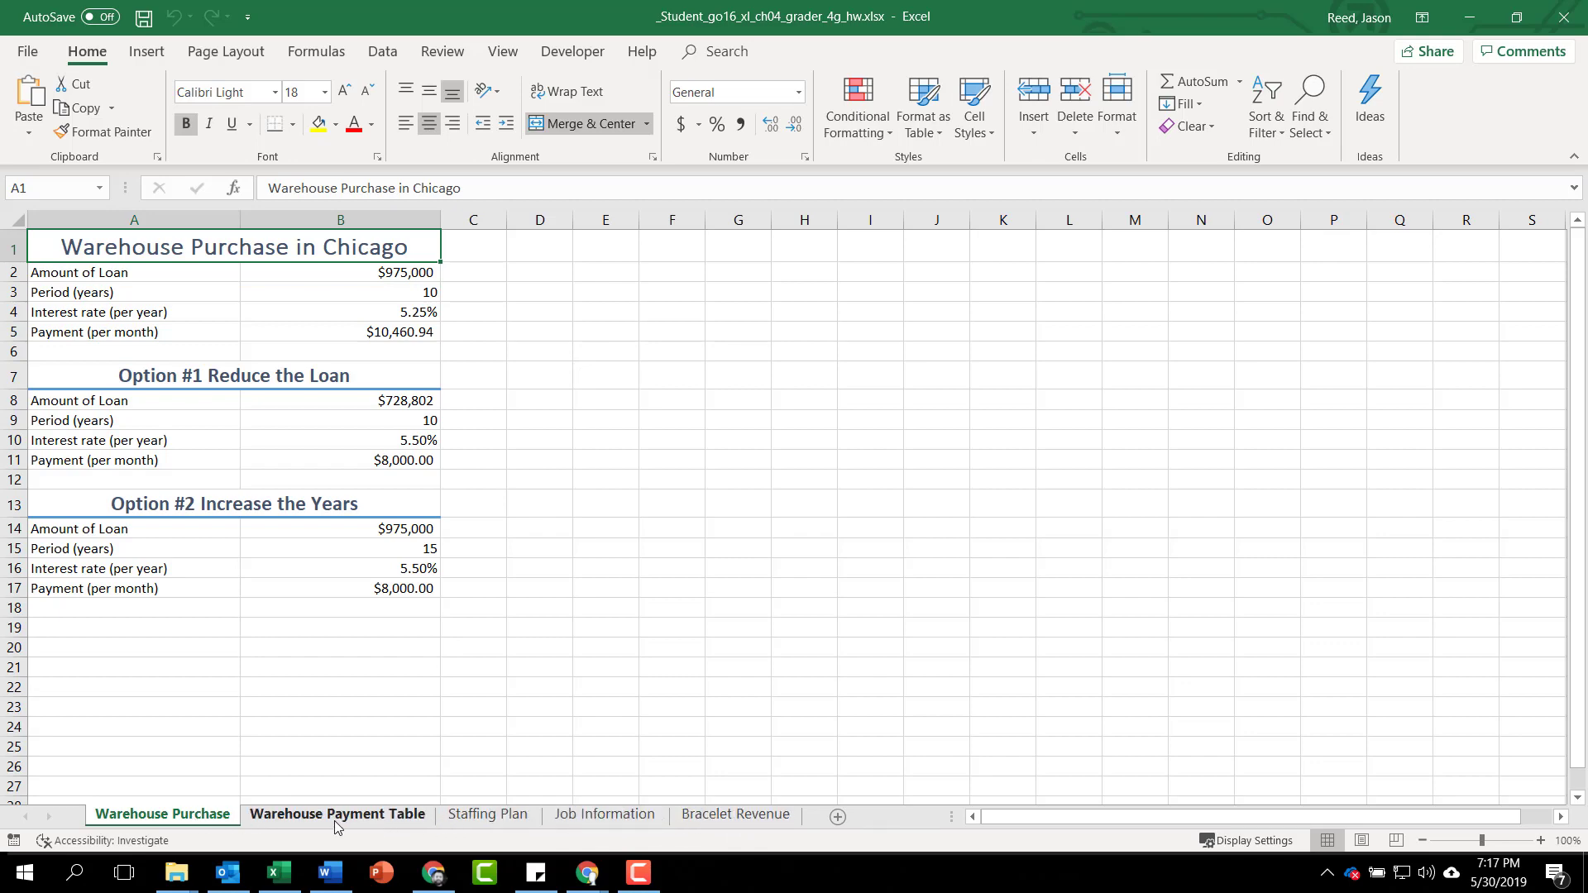
pyautogui.click(359, 817)
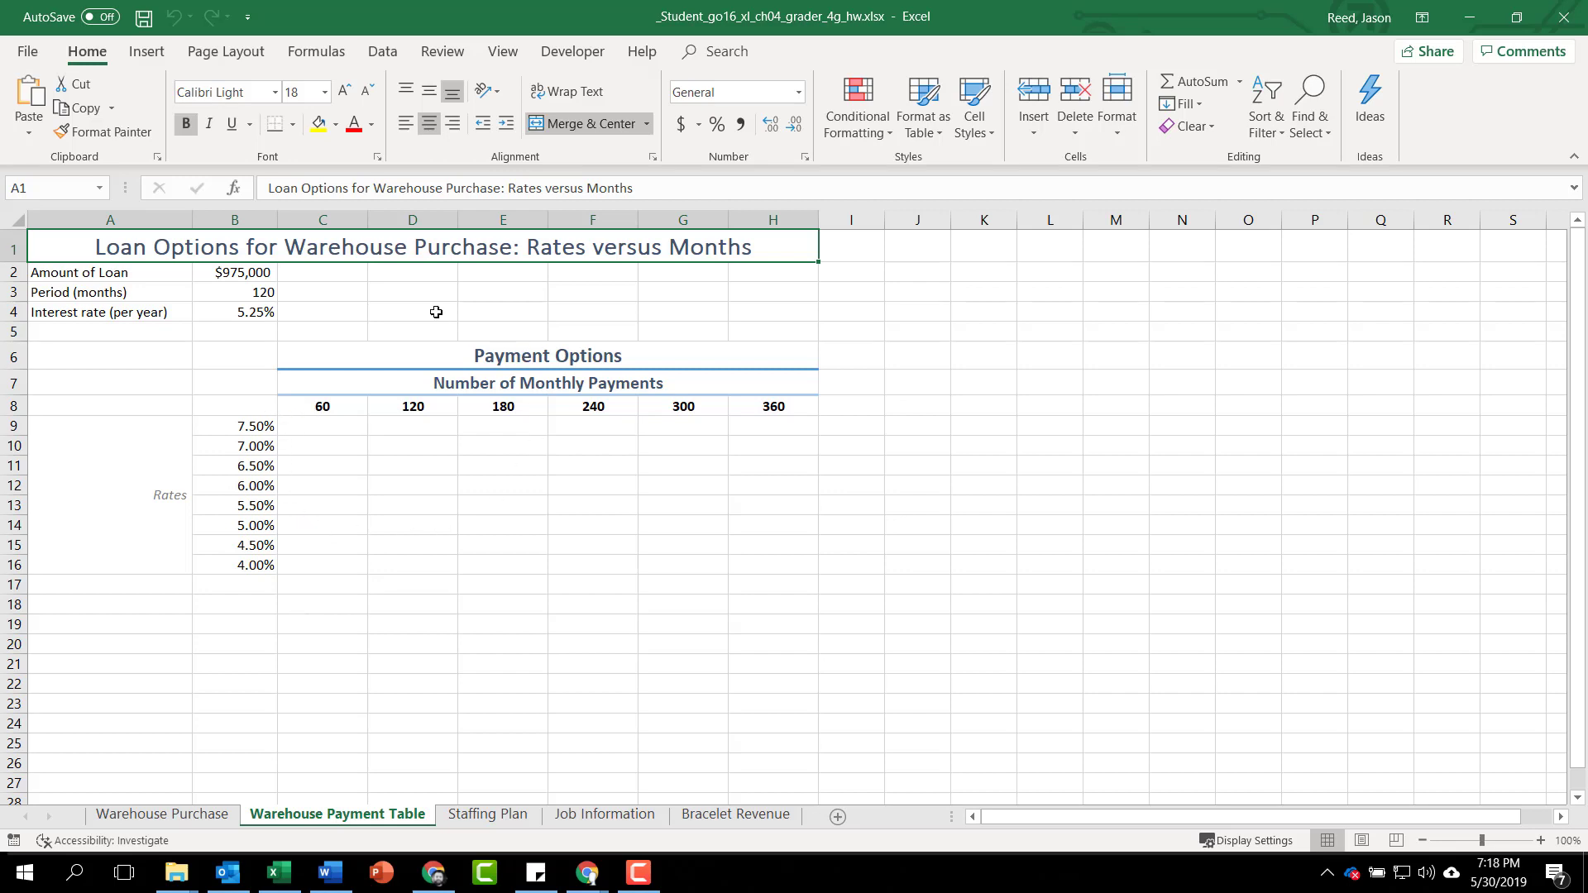
# Find the PMT function with the search text "pmt" and insert it into cell B8.
pyautogui.click(245, 406)
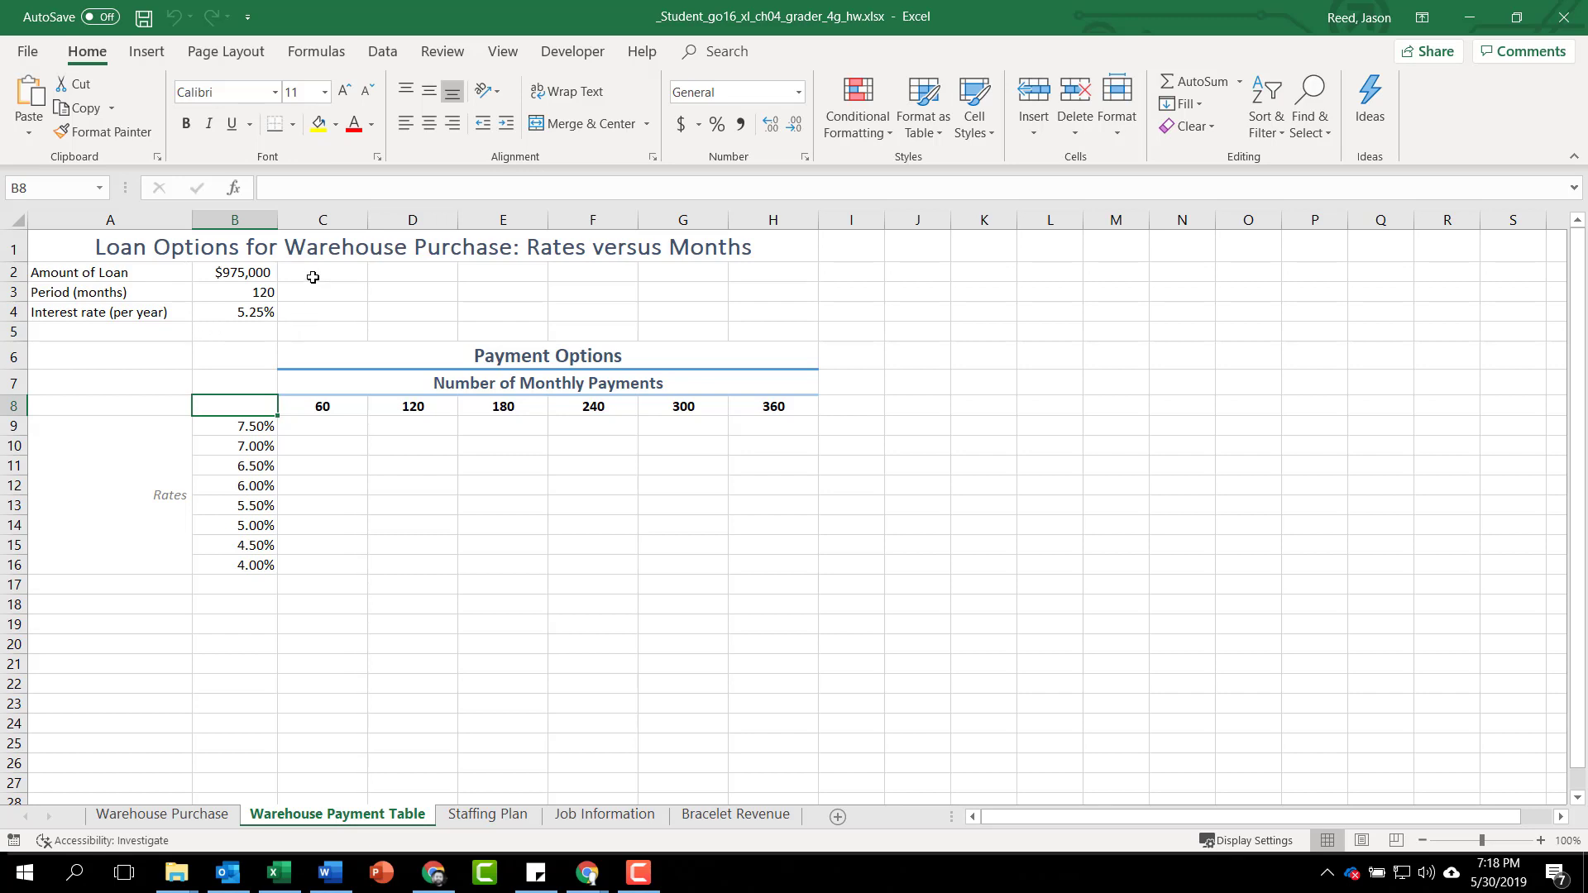
pyautogui.click(234, 189)
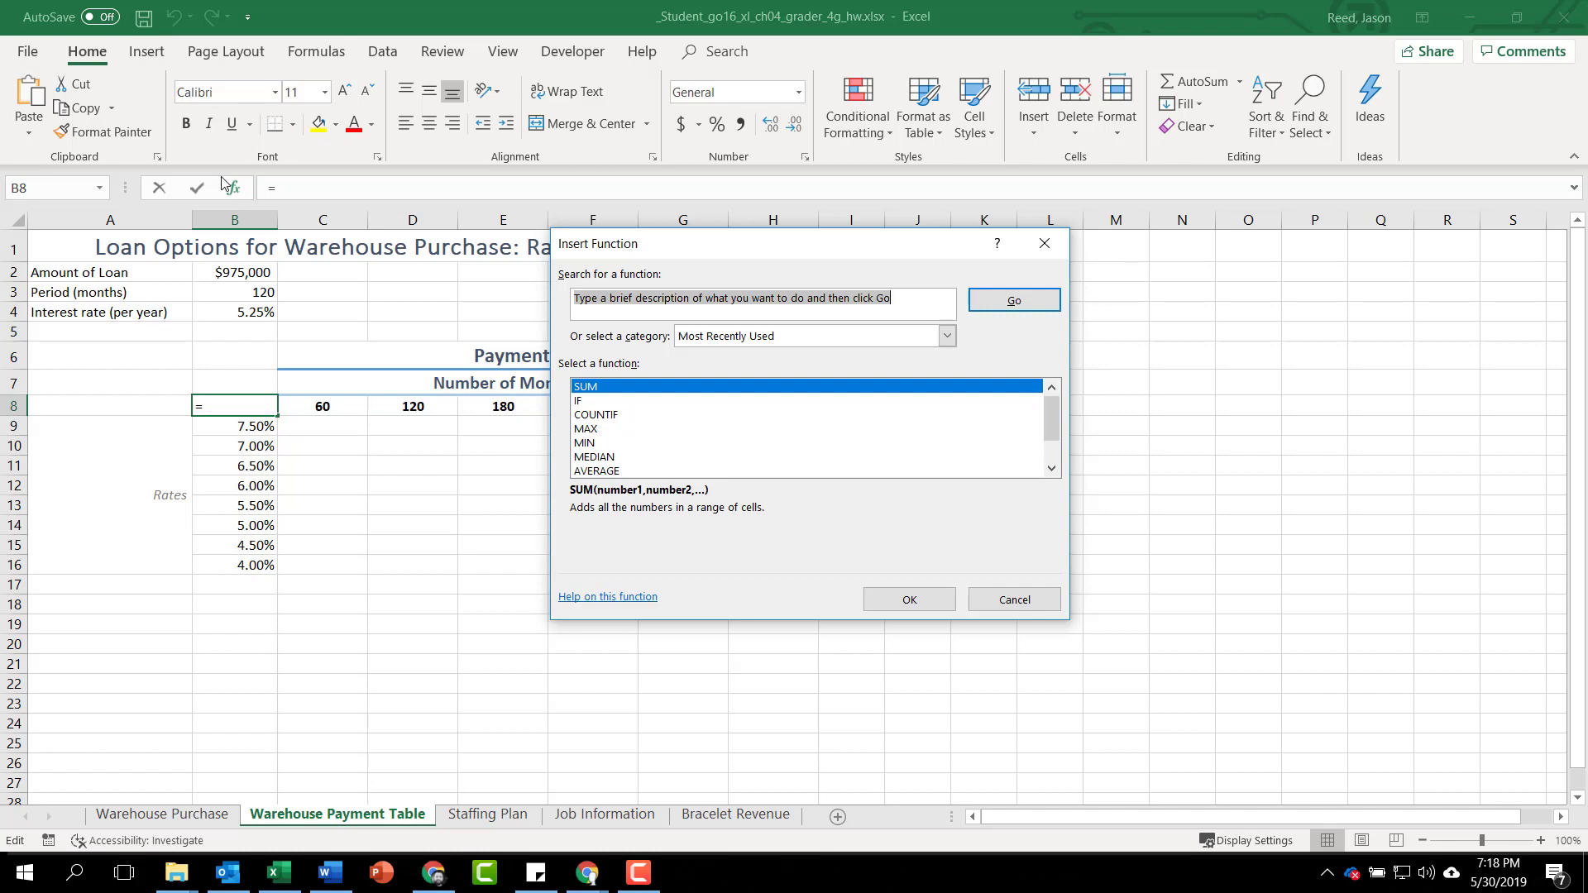
pyautogui.write('pmt')
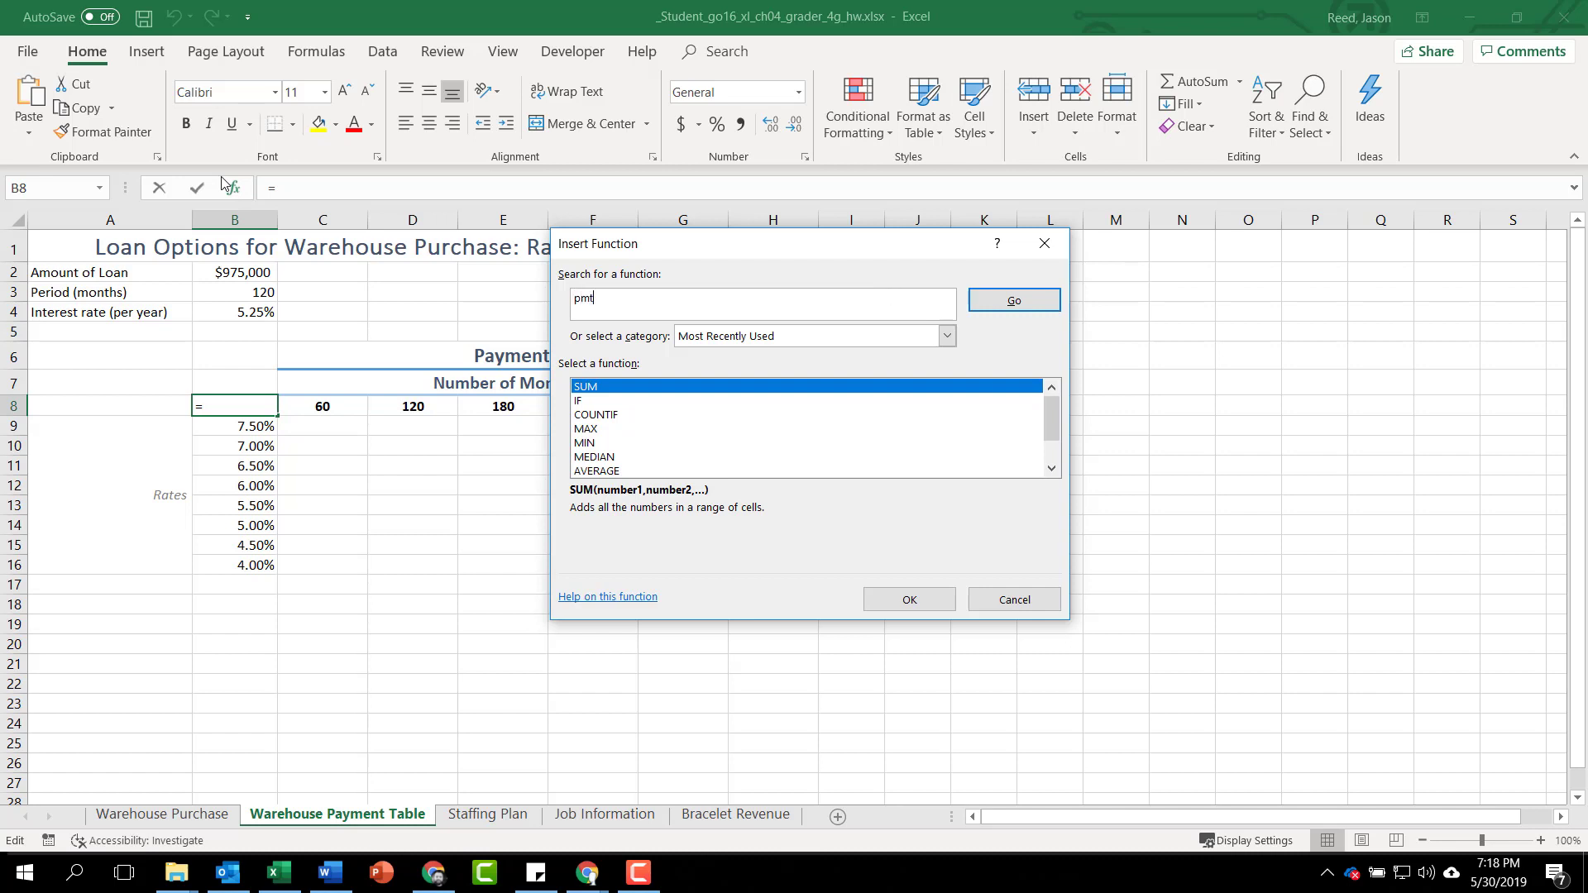
pyautogui.click(1038, 308)
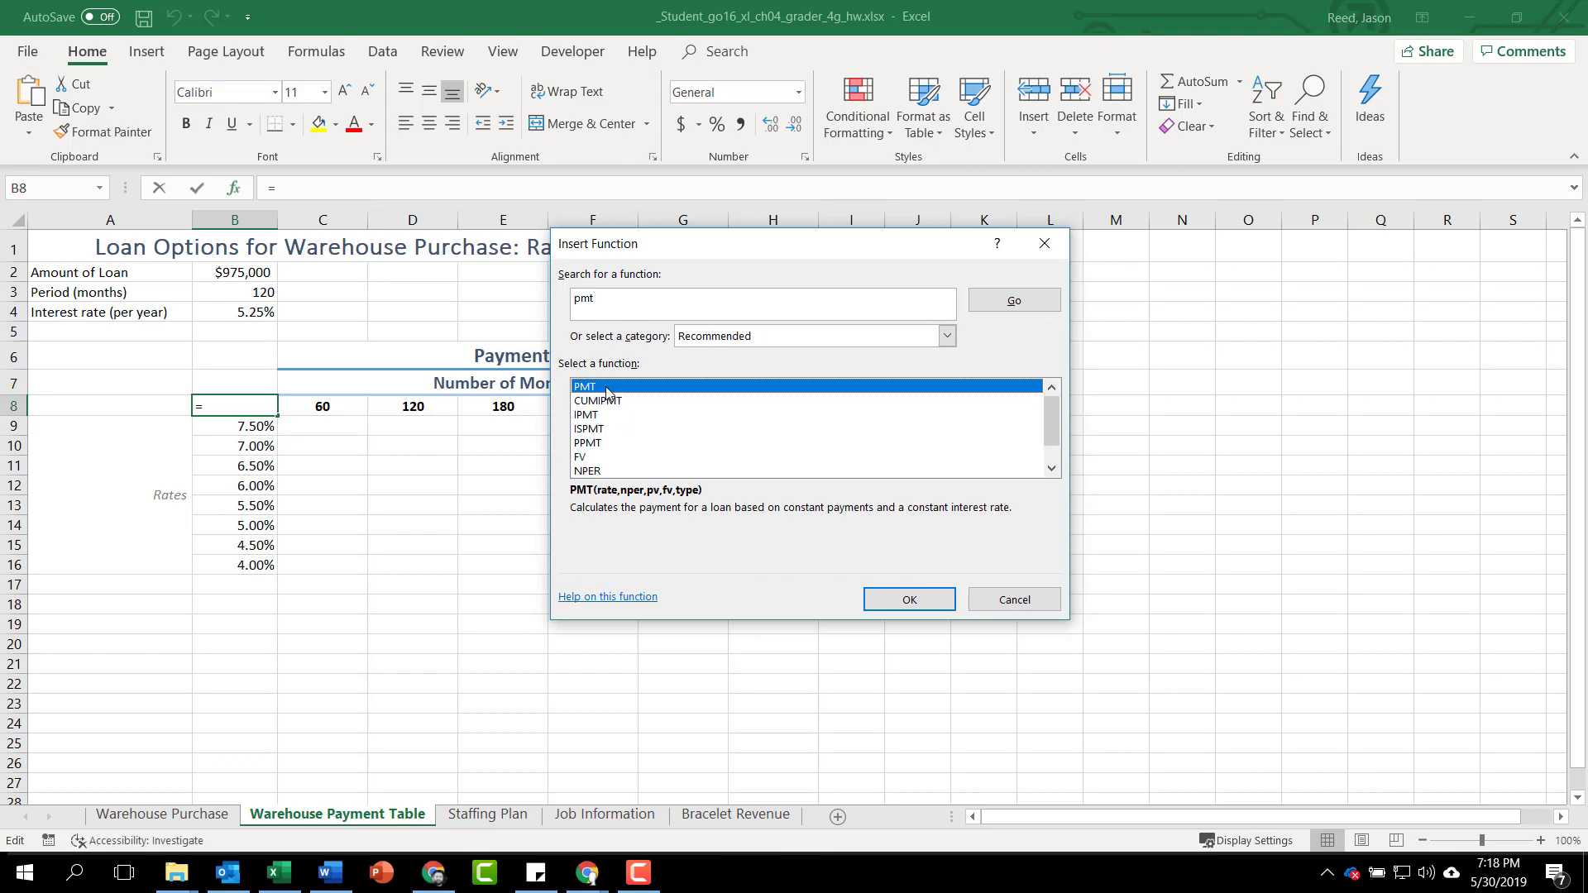
pyautogui.click(889, 598)
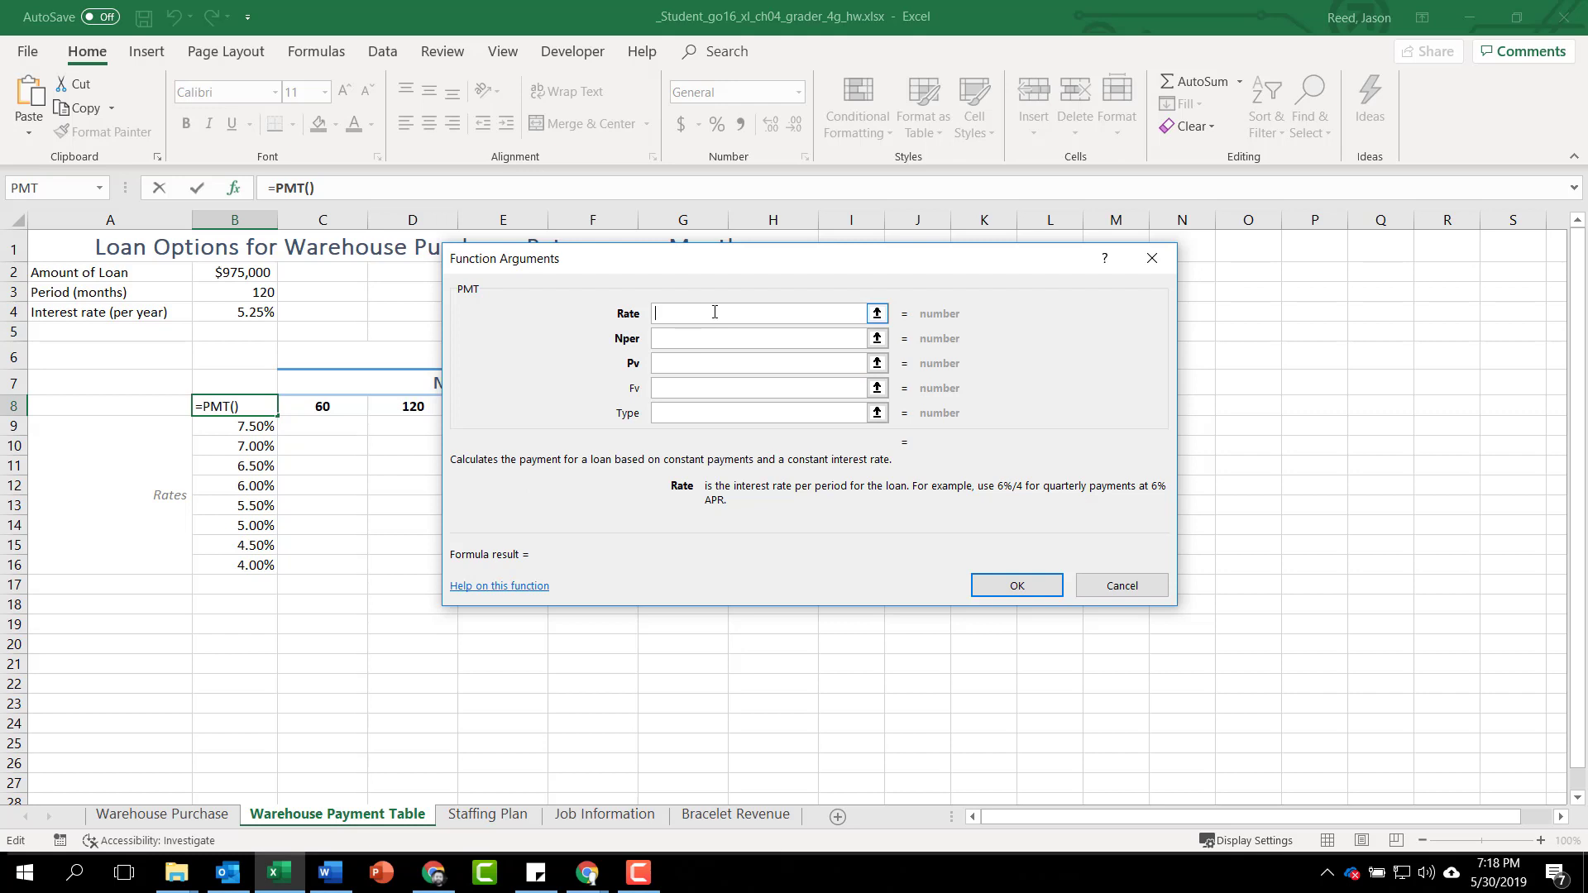
# Fill in the PMT arguments with Rate b4/12, Nper b3 and Pv b2.
pyautogui.write('b4/12')
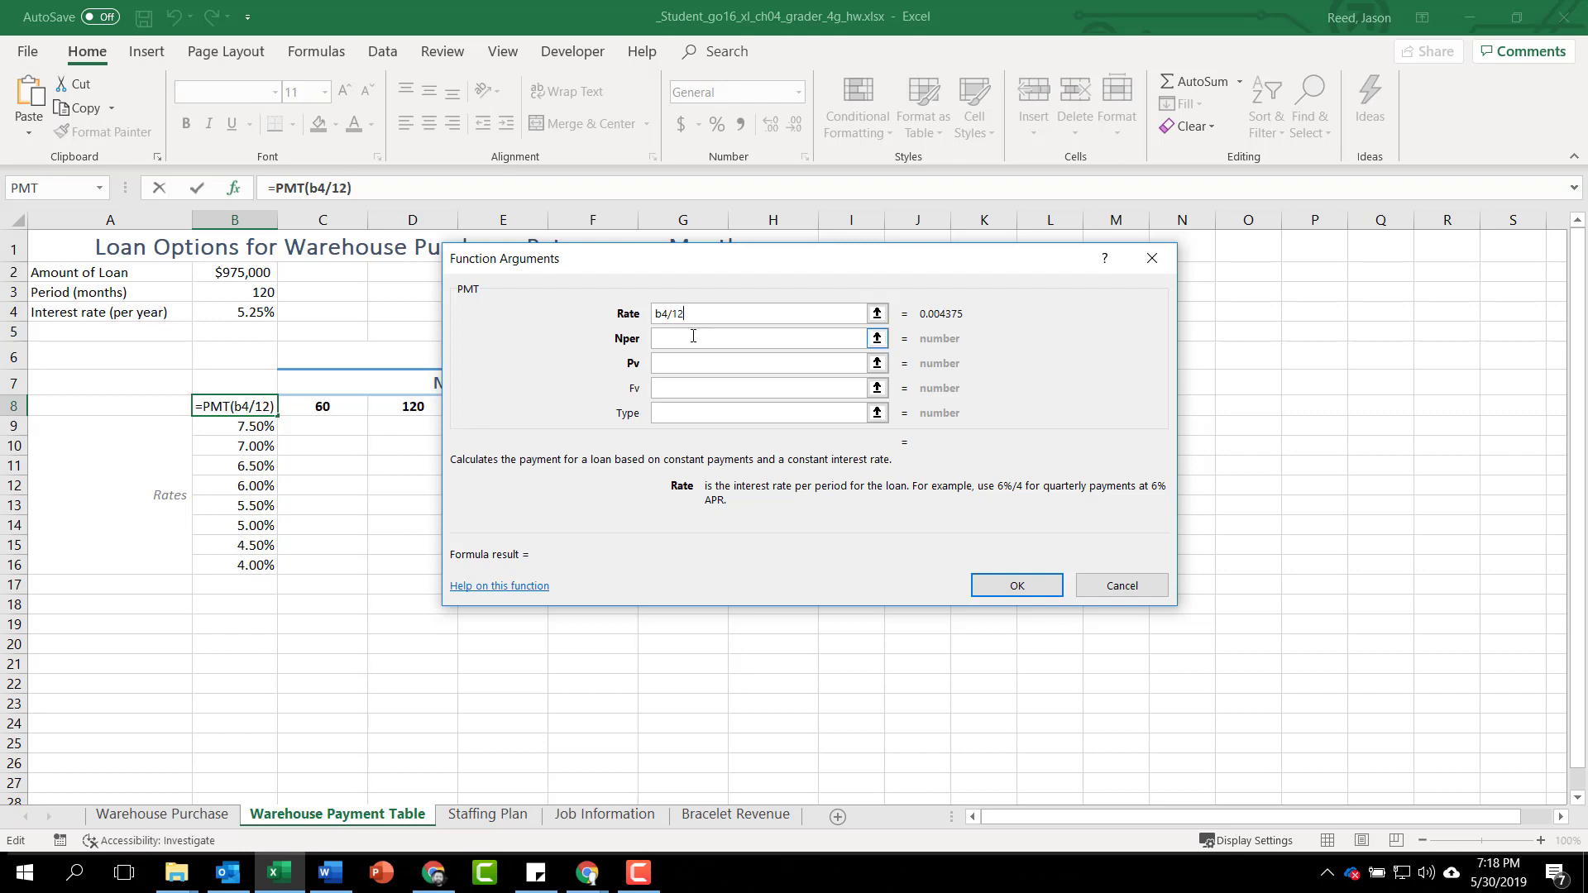
pyautogui.click(693, 337)
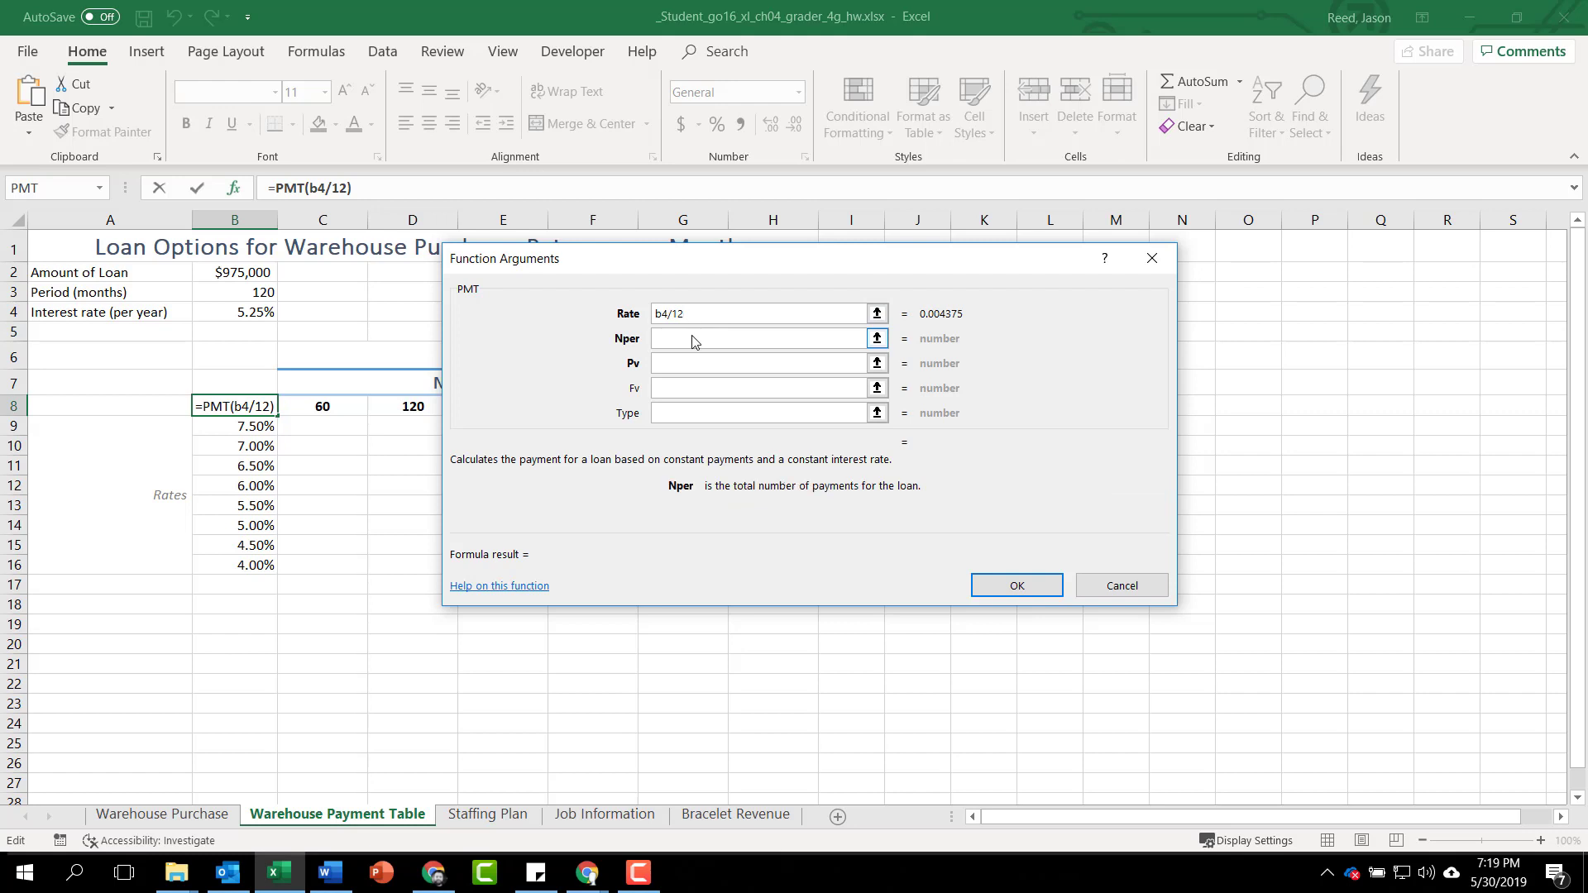
pyautogui.write('b3')
pyautogui.click(700, 364)
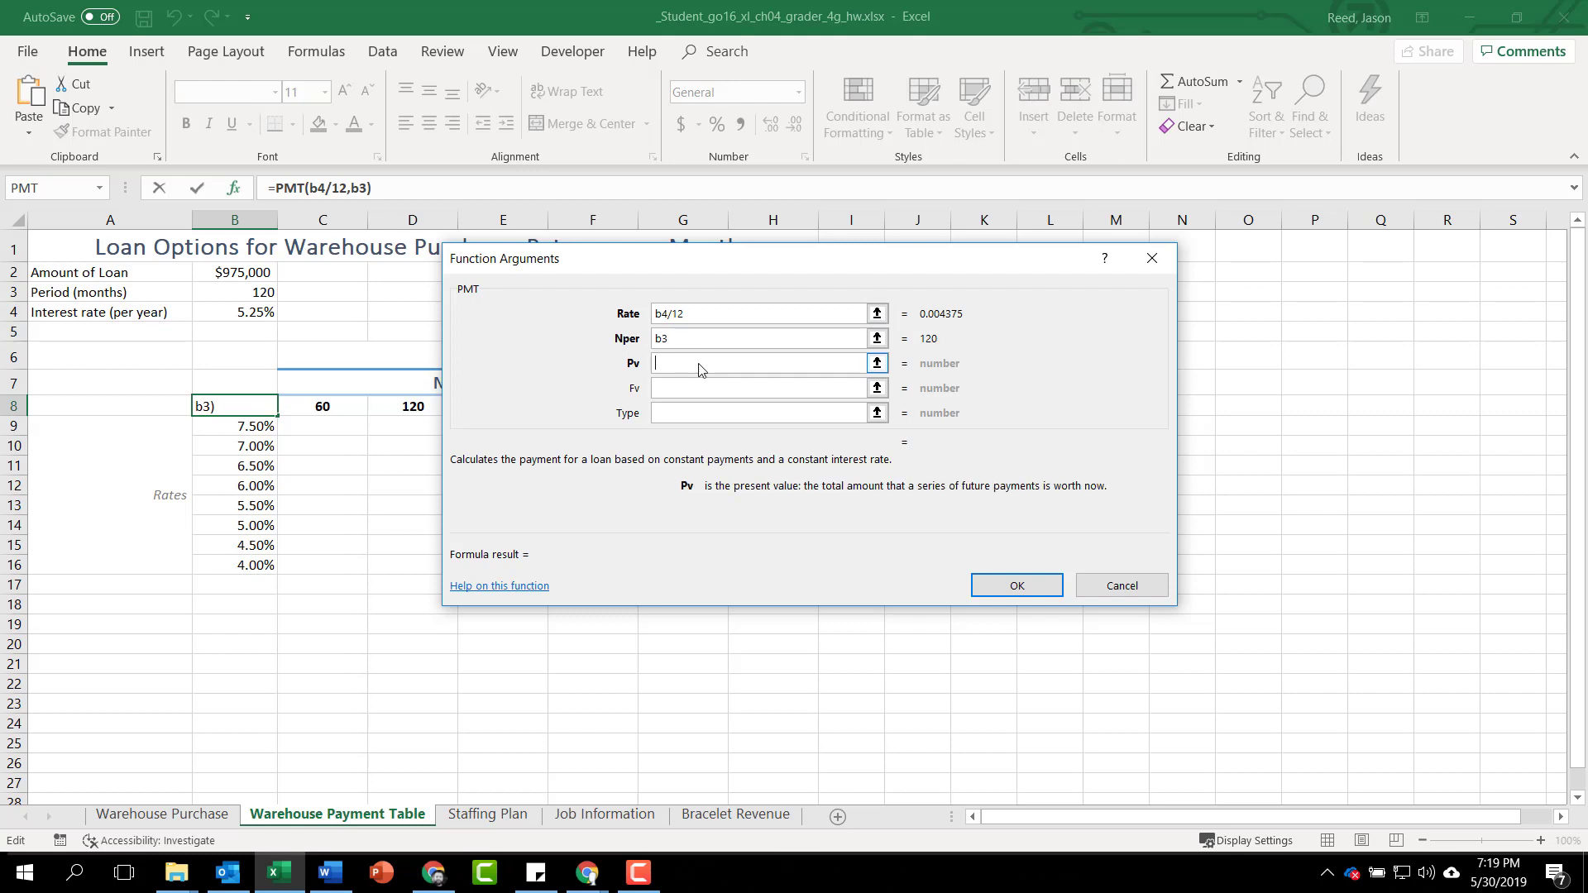
pyautogui.write('b2')
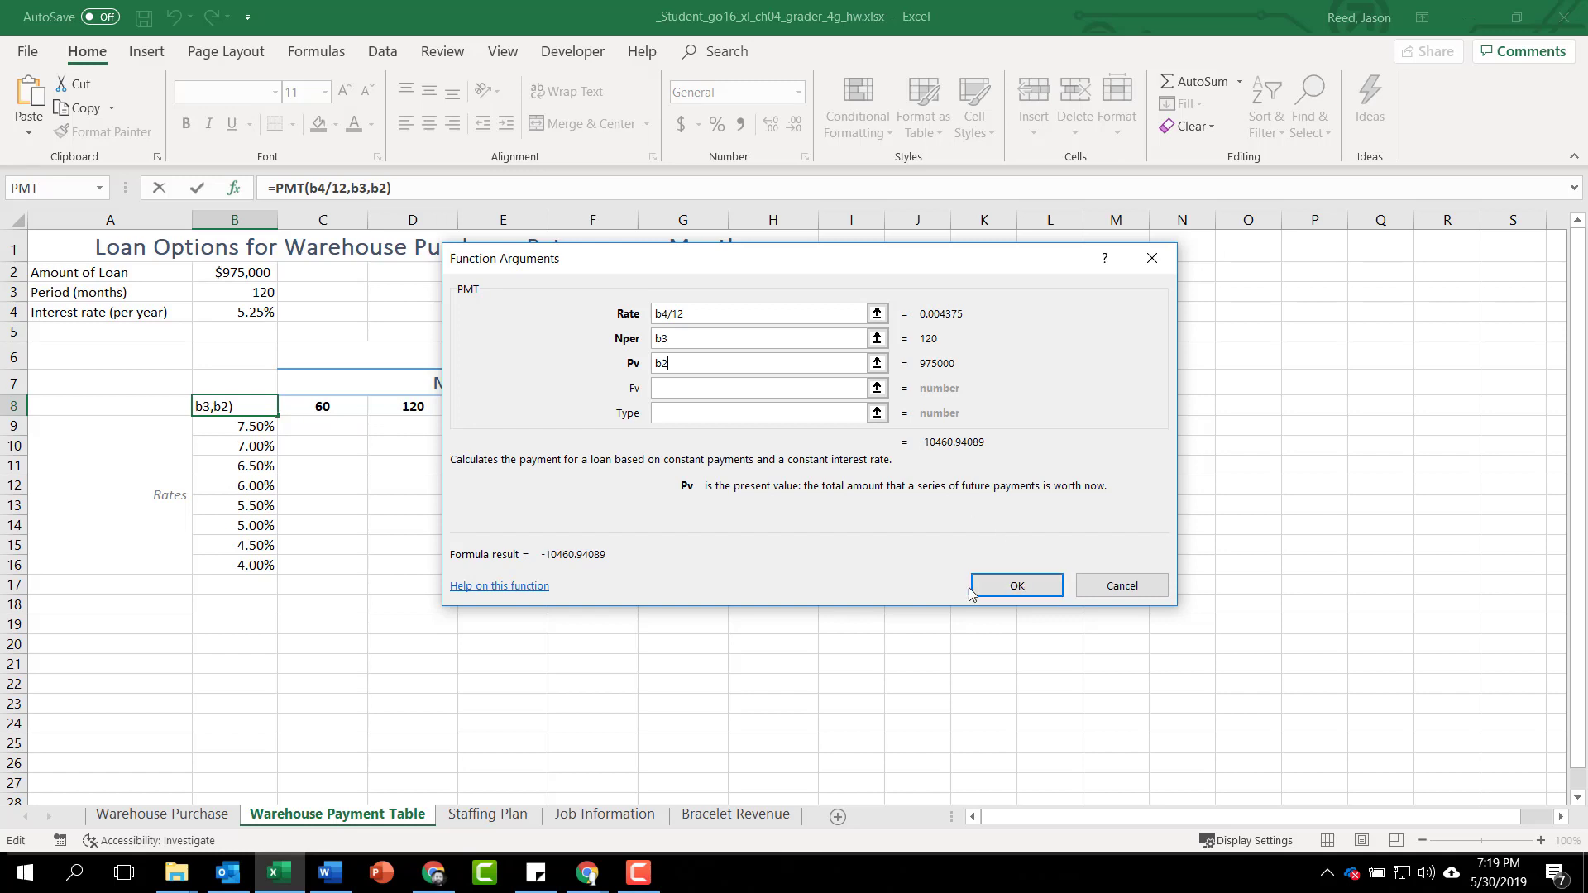
pyautogui.click(1009, 587)
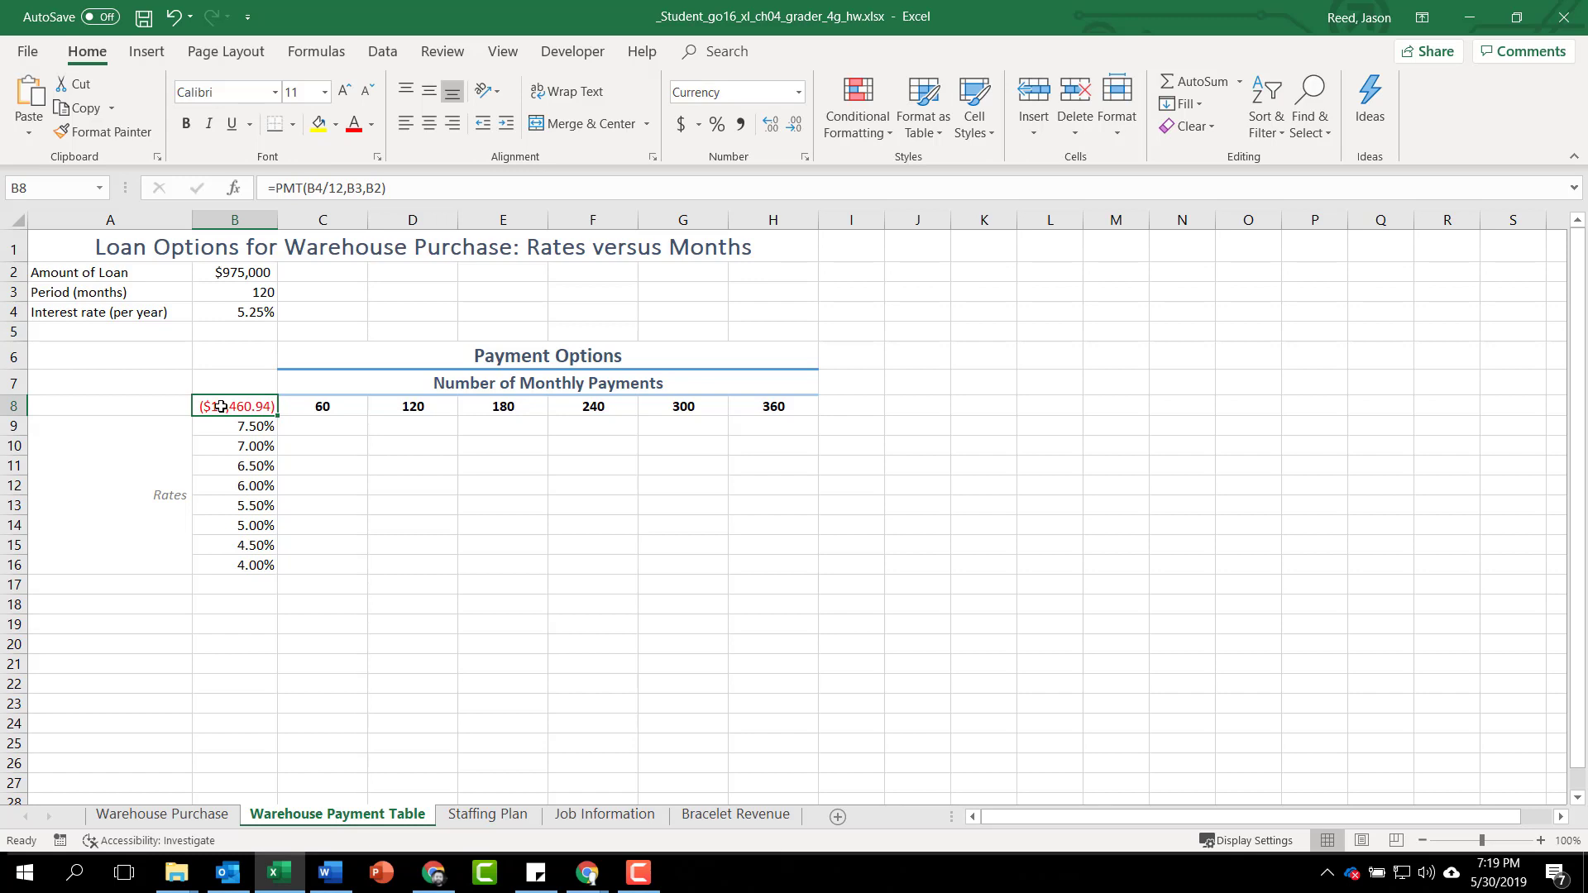
# Put a minus sign before PMT in the B8 formula so it reads =-PMT(B4/12,B3,B2).
pyautogui.click(277, 188)
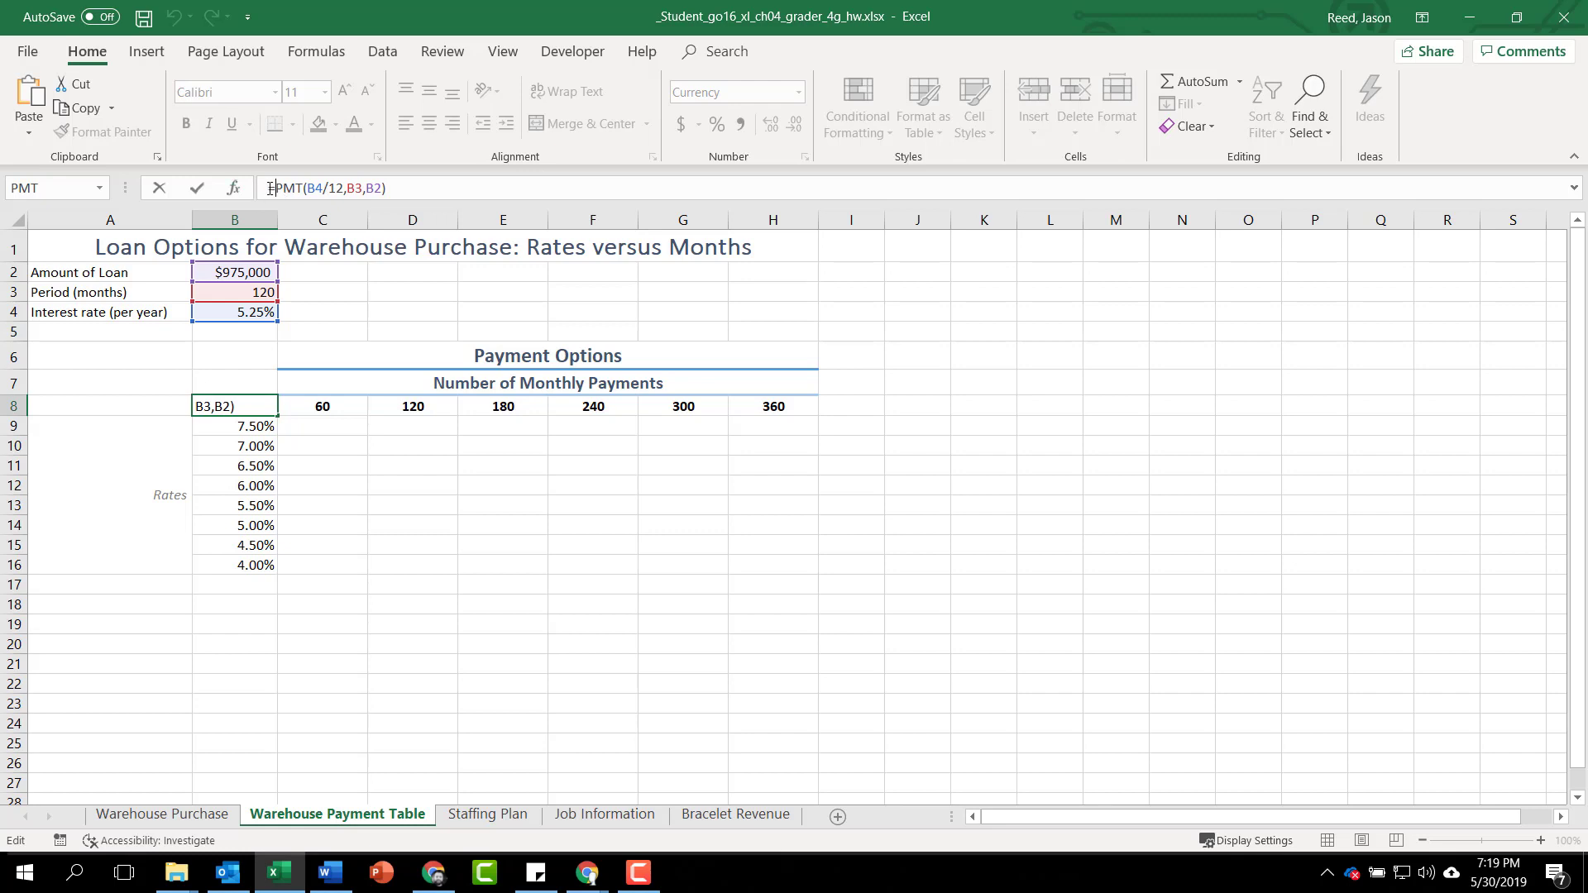
pyautogui.click(269, 189)
pyautogui.write('-')
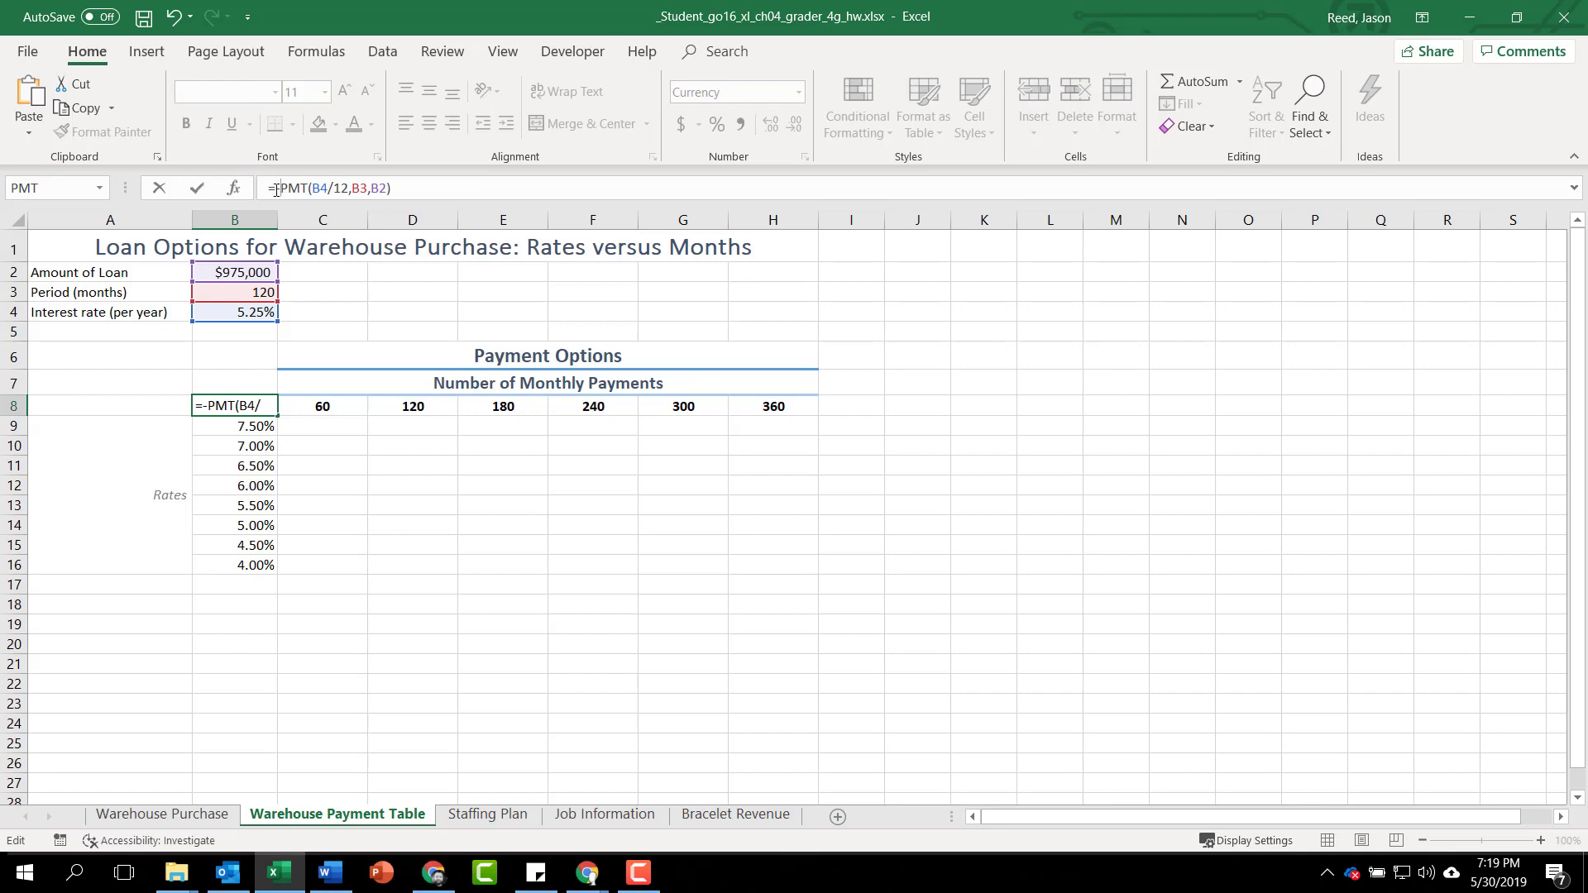
pyautogui.press('Return')
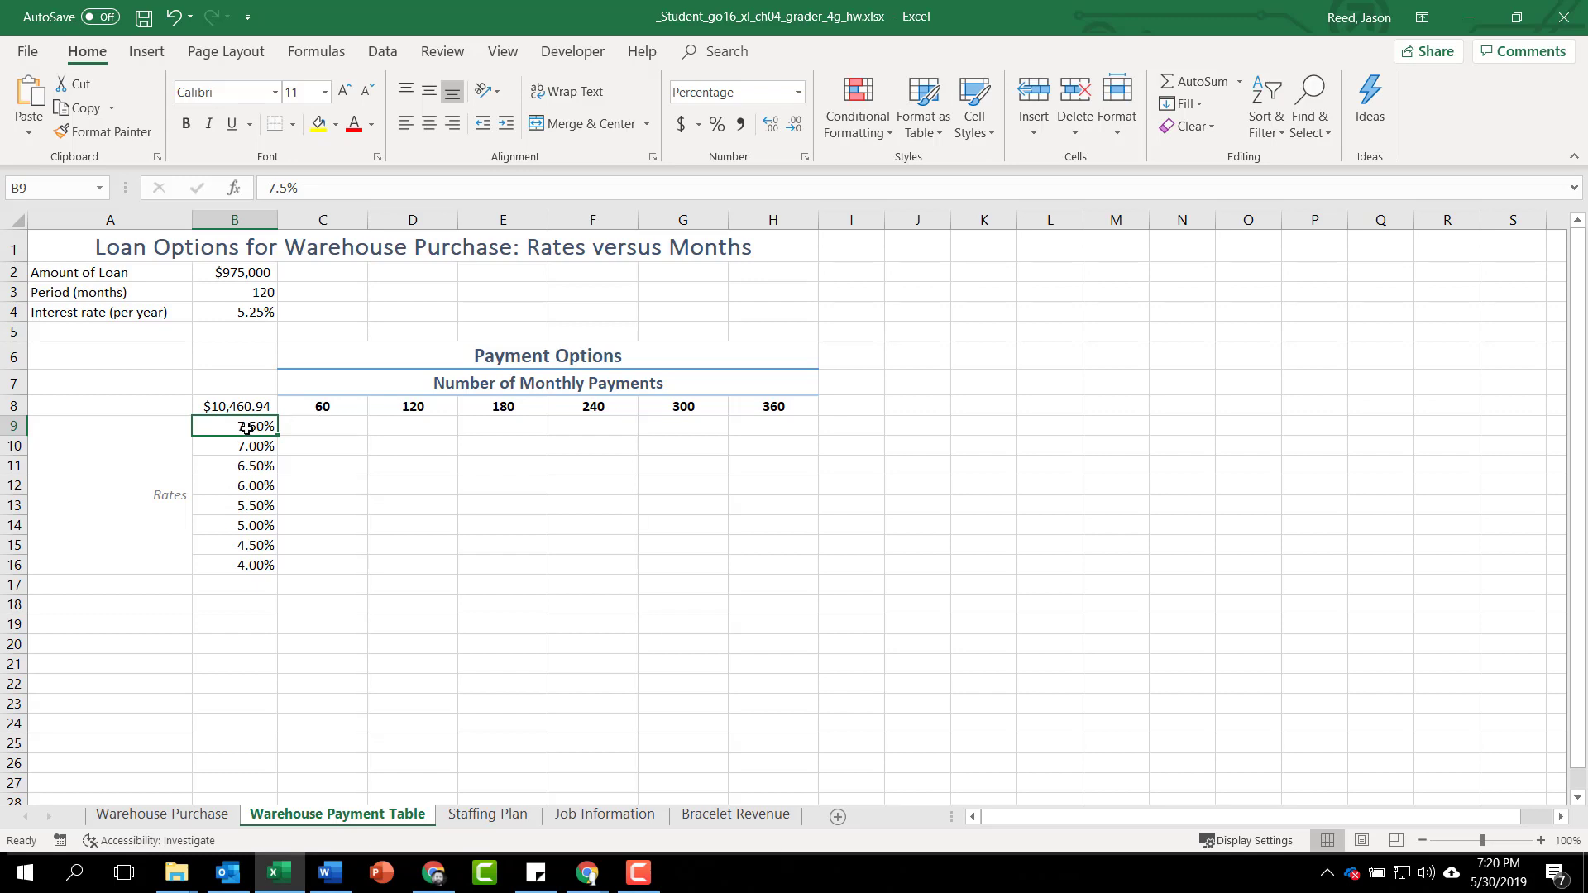
# Create a what-if data table over B8:H16 with row input cell B3 and column input cell B4.
pyautogui.moveTo(216, 404); pyautogui.dragTo(747, 563)
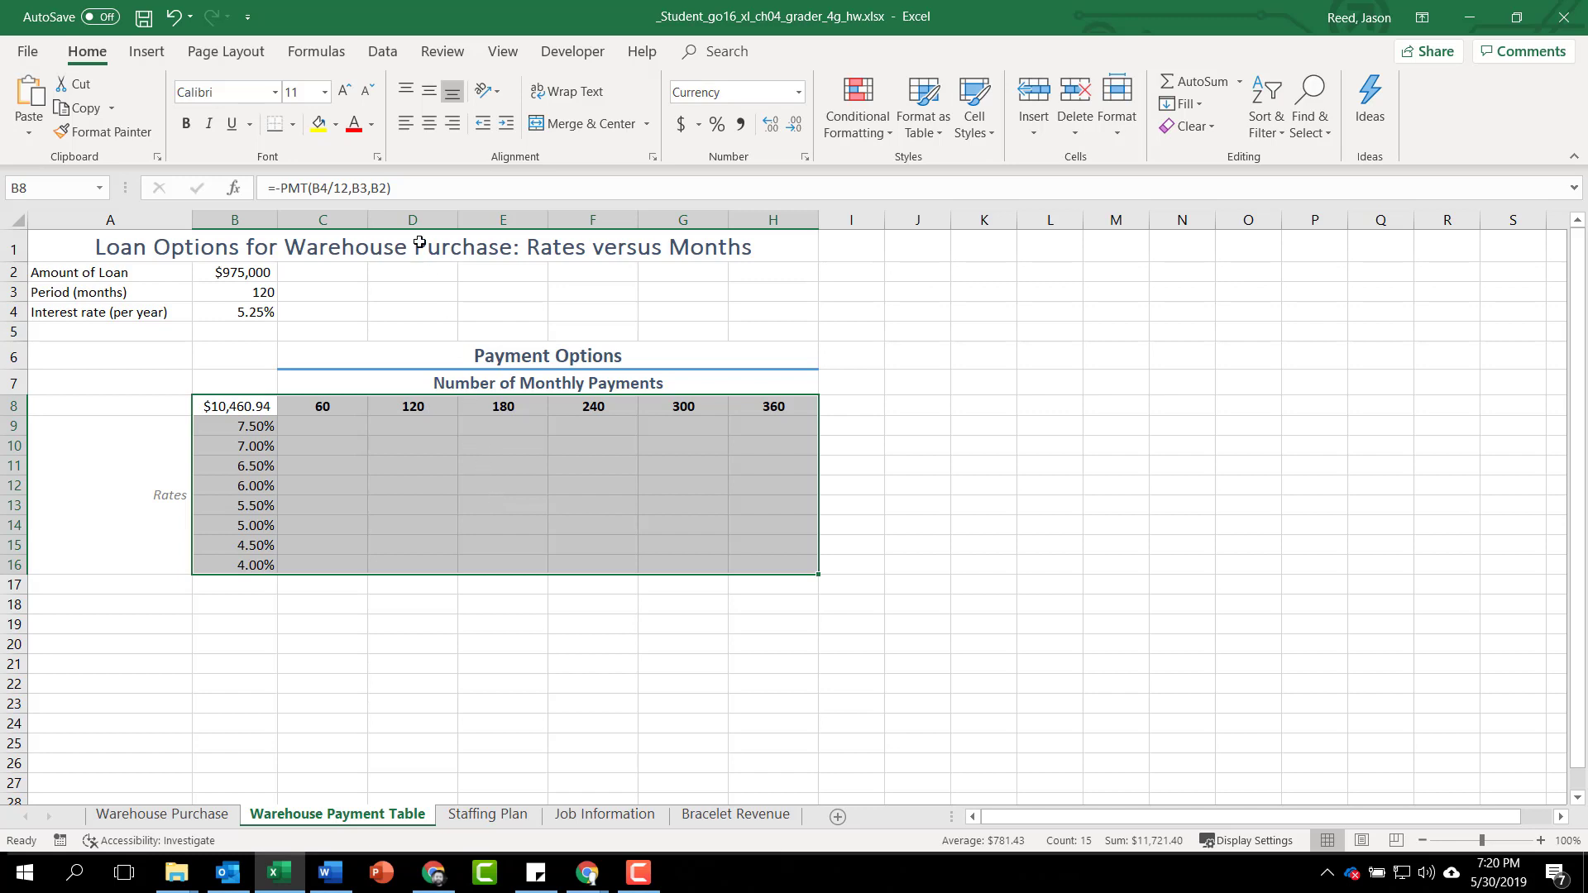
pyautogui.click(379, 54)
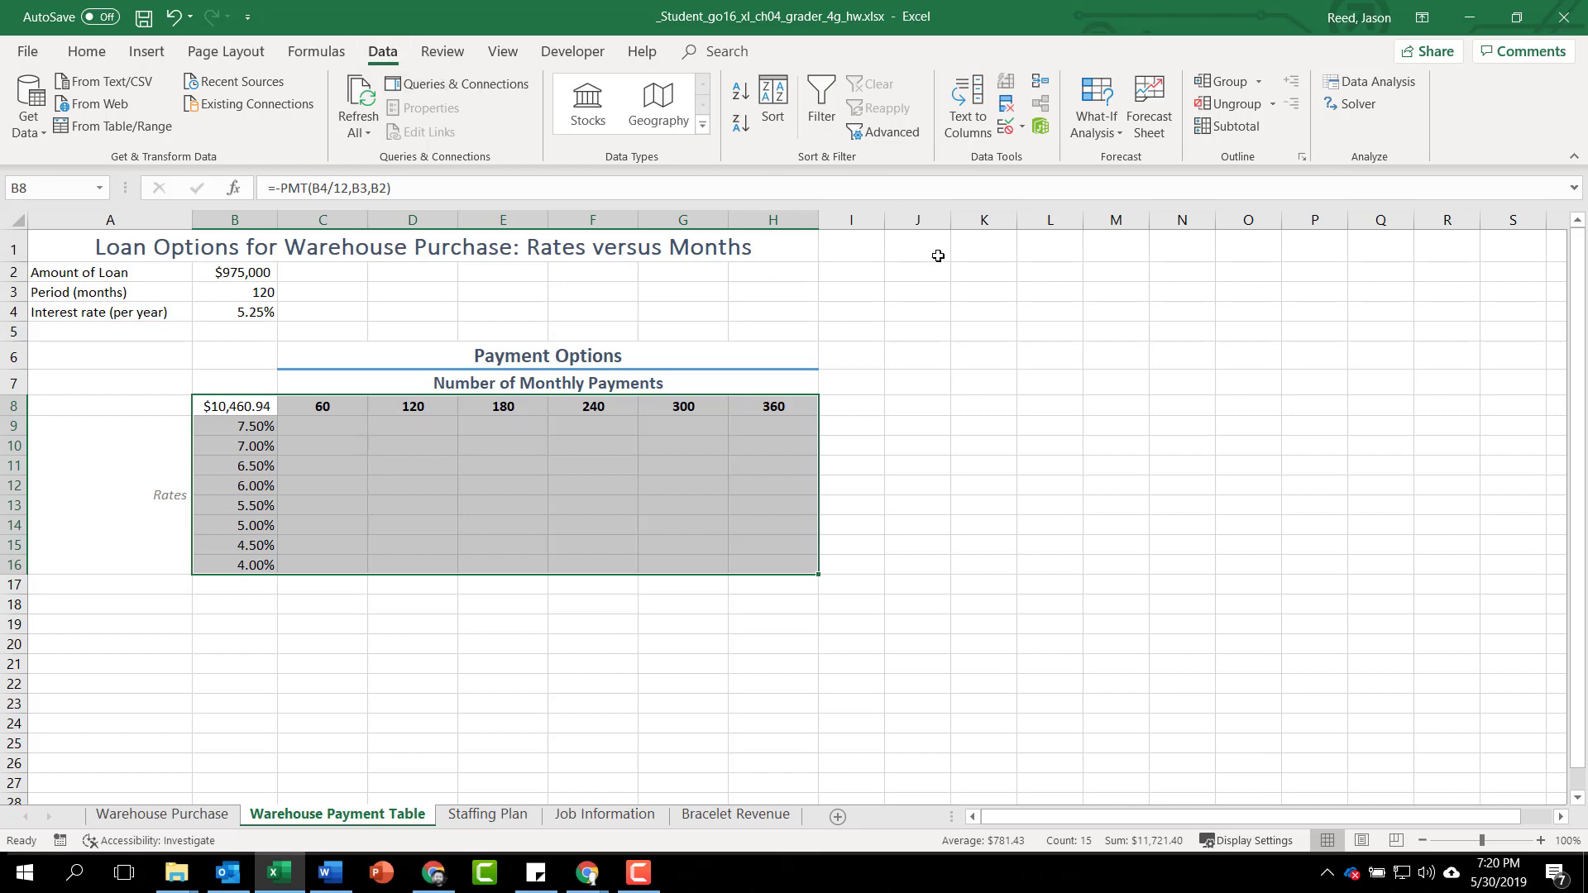
pyautogui.click(1101, 137)
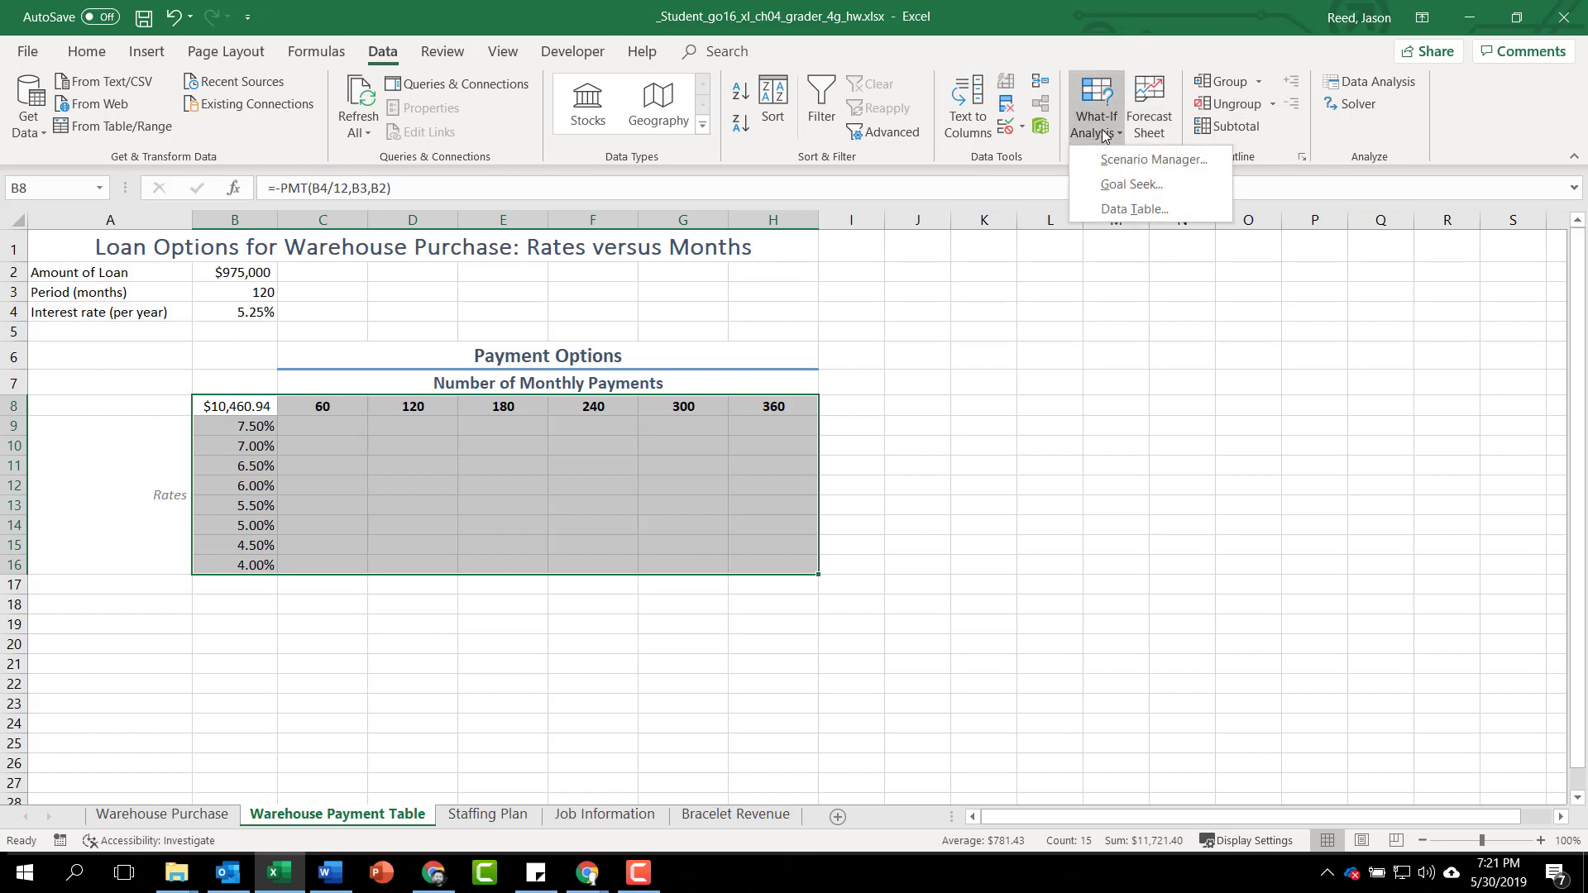
pyautogui.click(1142, 210)
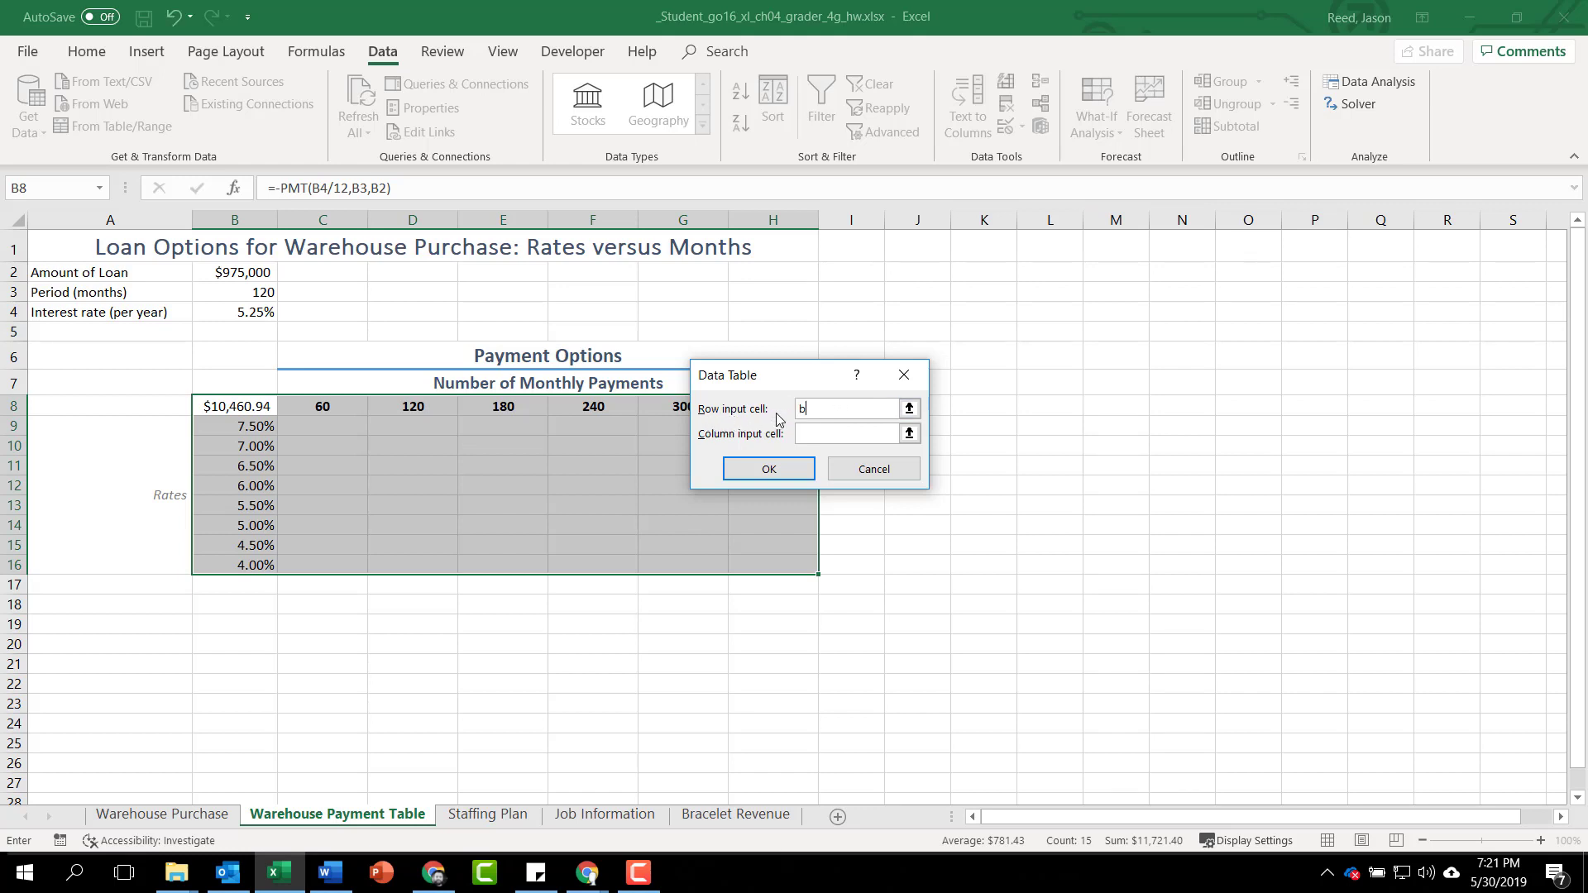
pyautogui.write('b3')
pyautogui.click(807, 436)
pyautogui.click(781, 471)
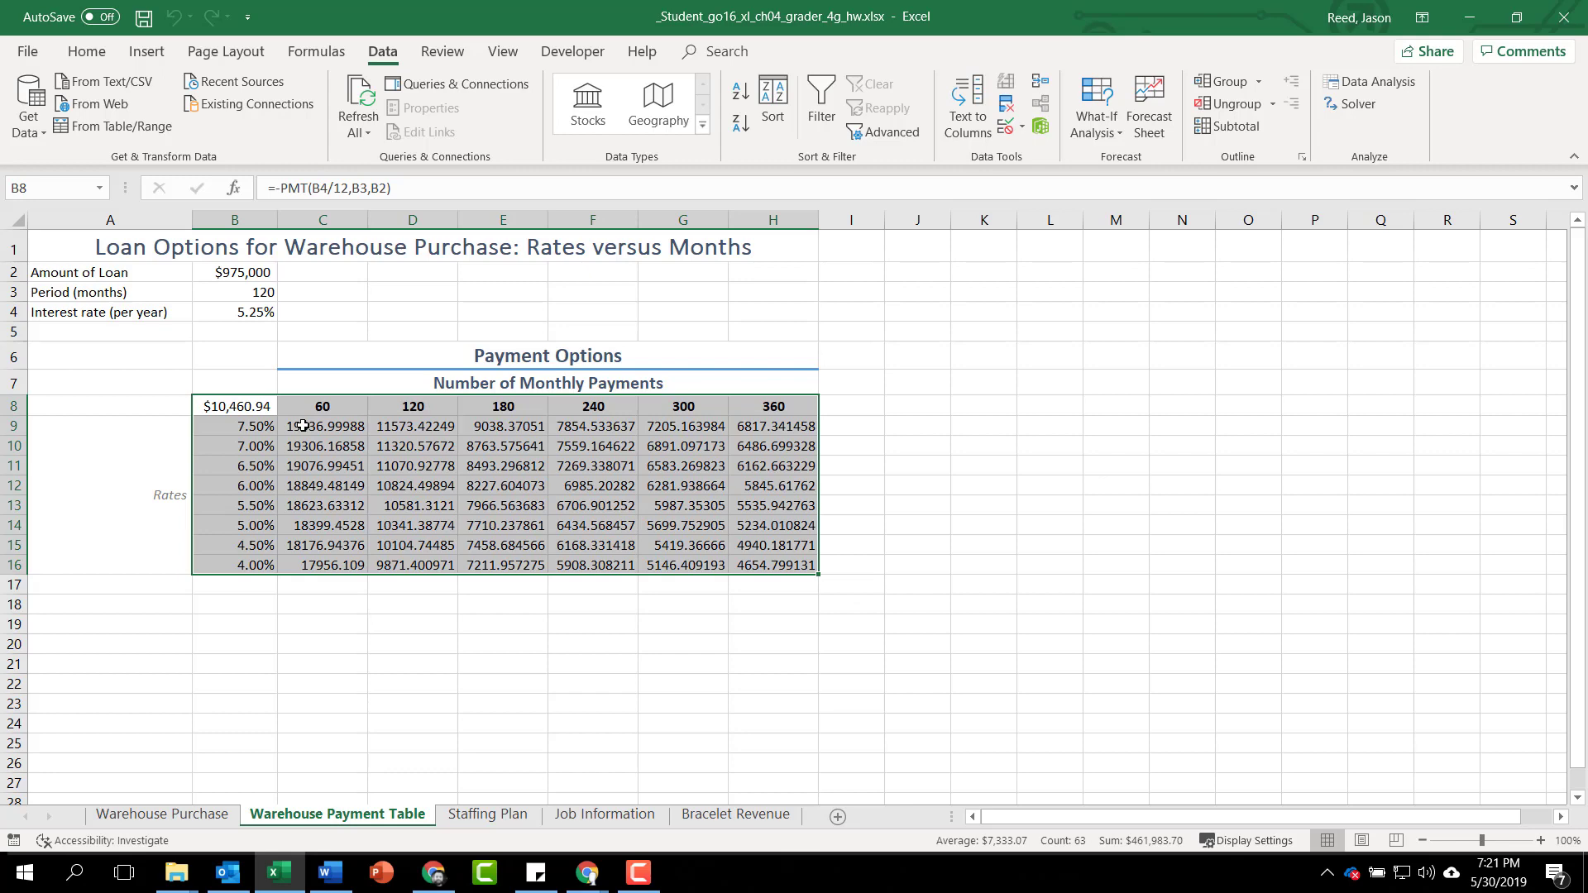
# Apply the Currency cell style to the payment results in C9:H16.
pyautogui.click(303, 426)
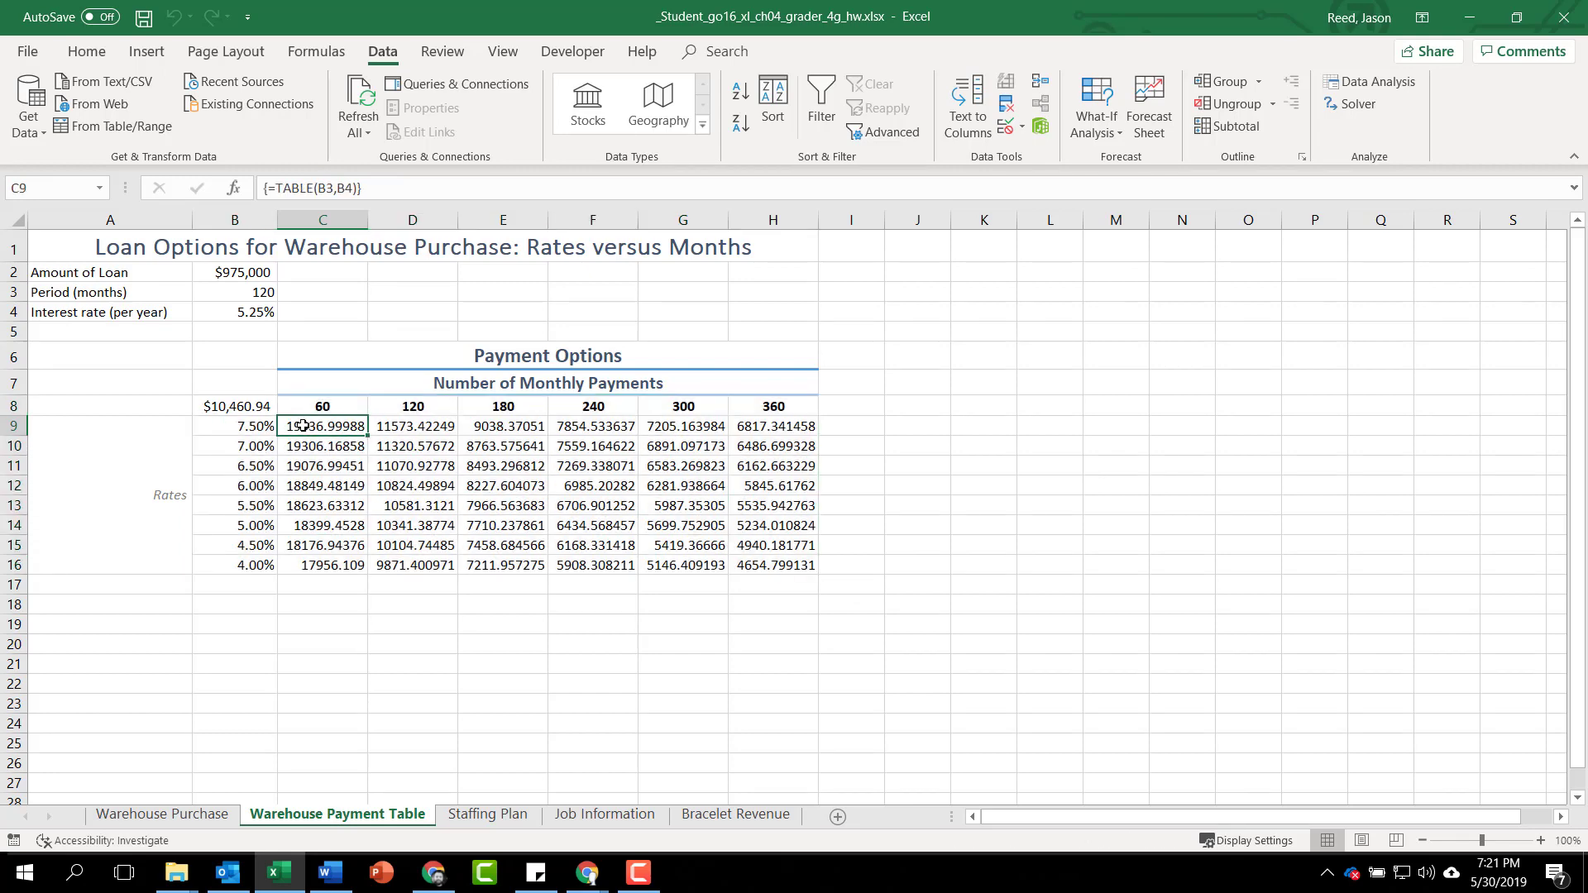
pyautogui.moveTo(303, 426); pyautogui.dragTo(786, 565)
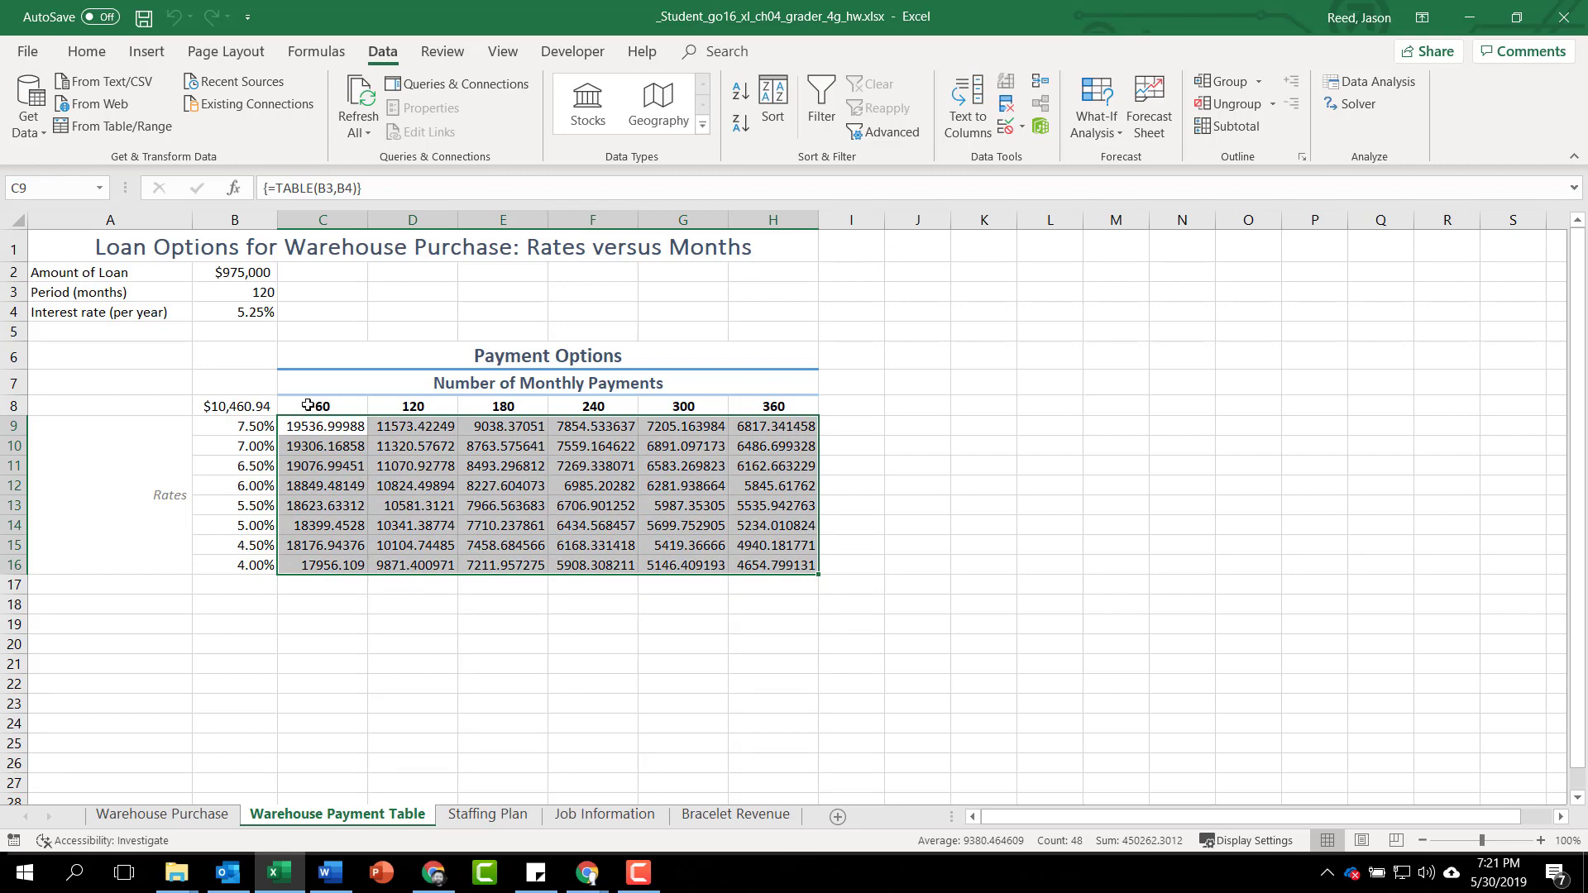
pyautogui.click(92, 64)
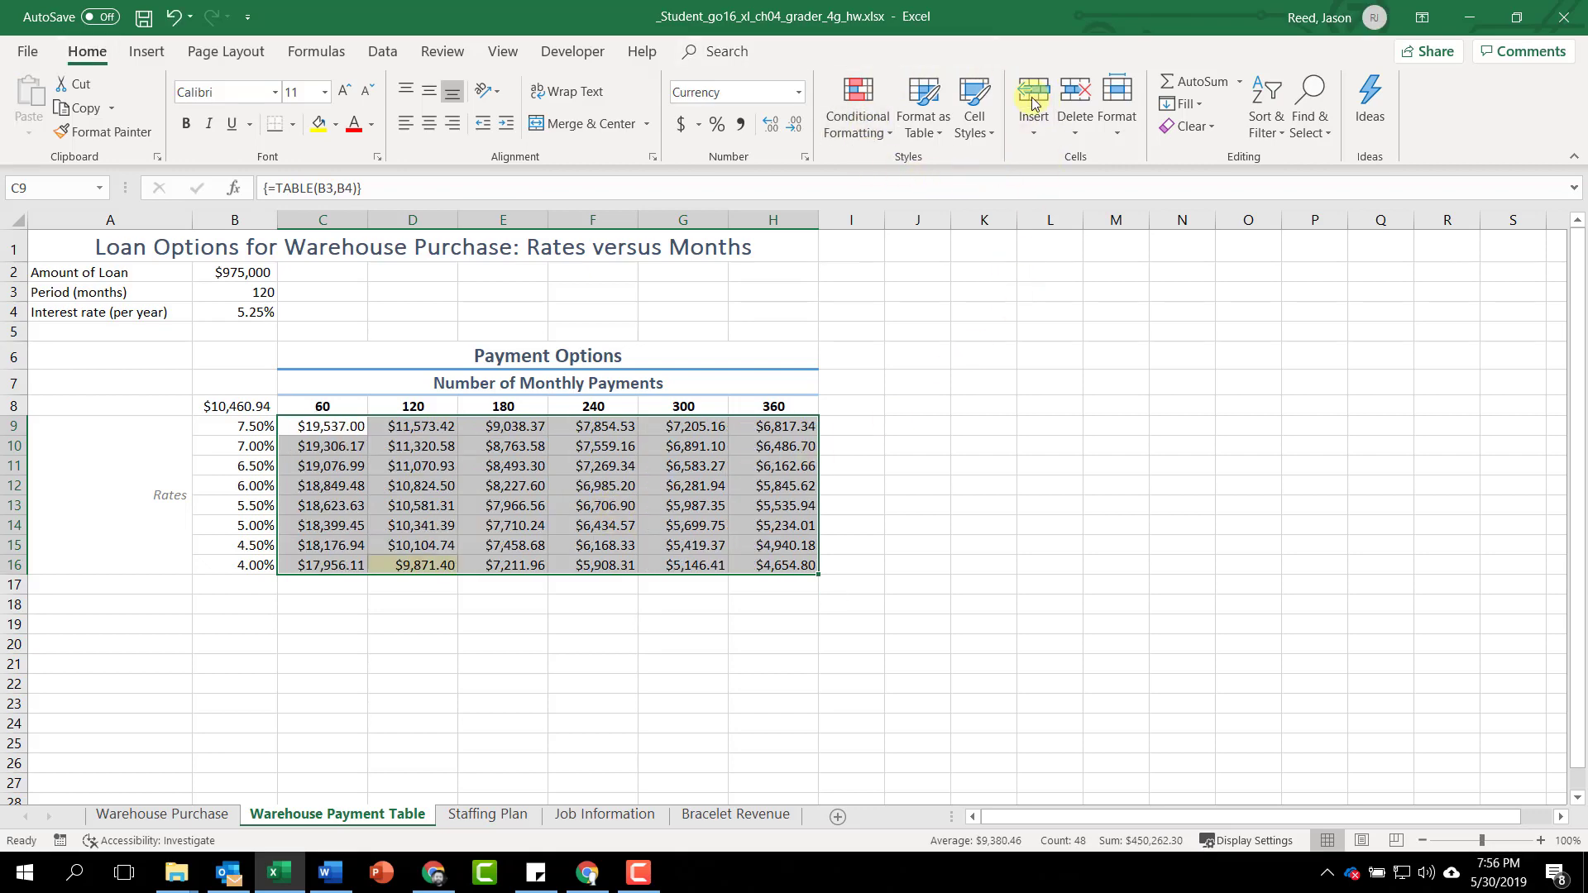
pyautogui.click(975, 118)
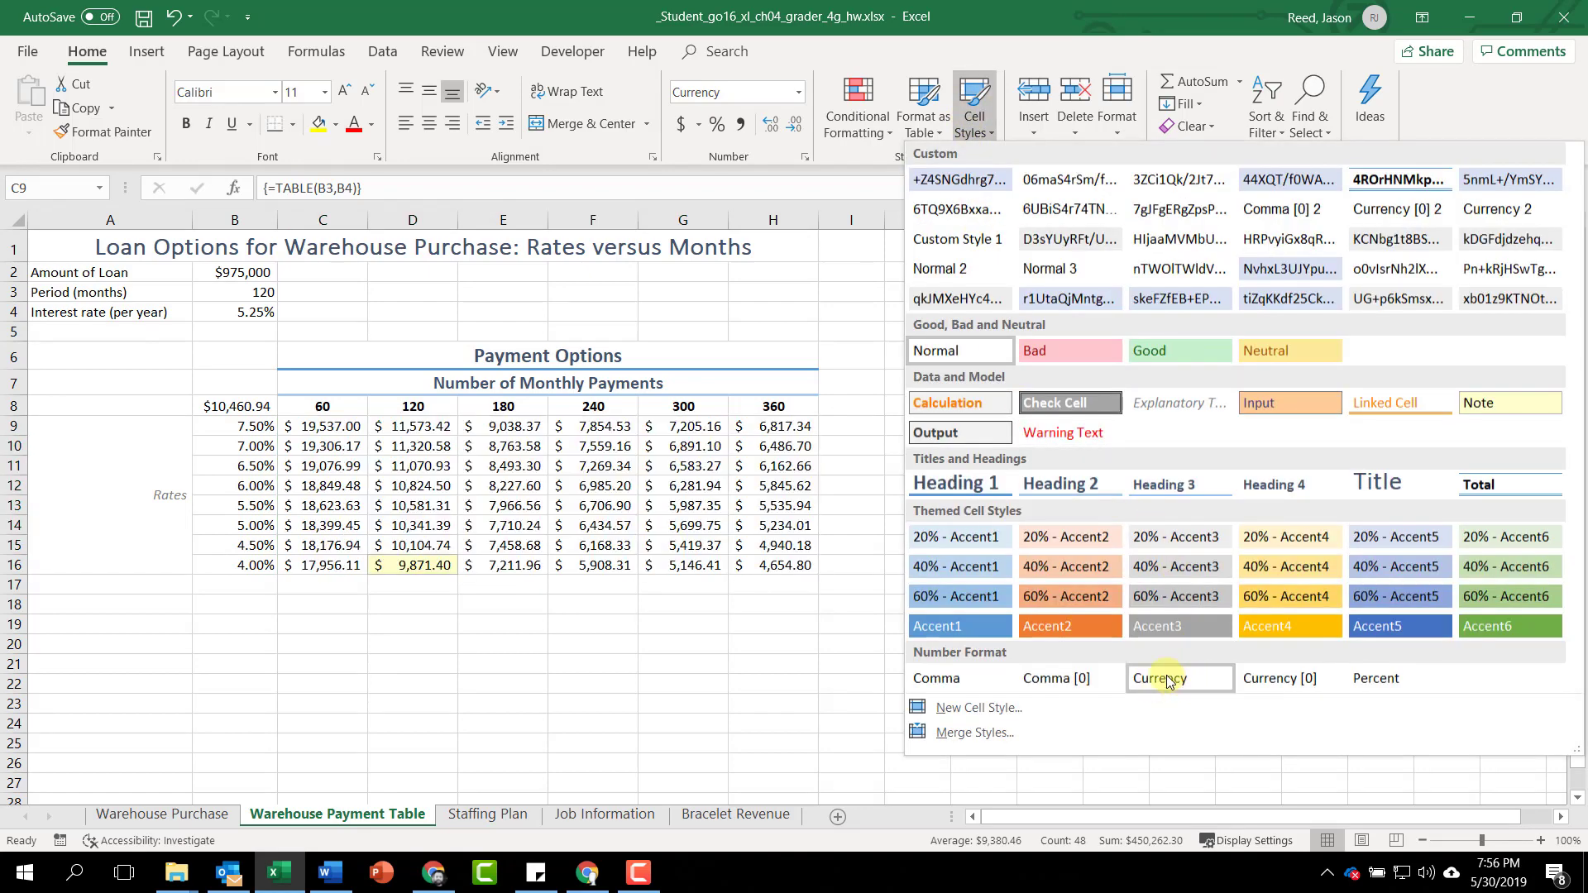
pyautogui.click(1167, 680)
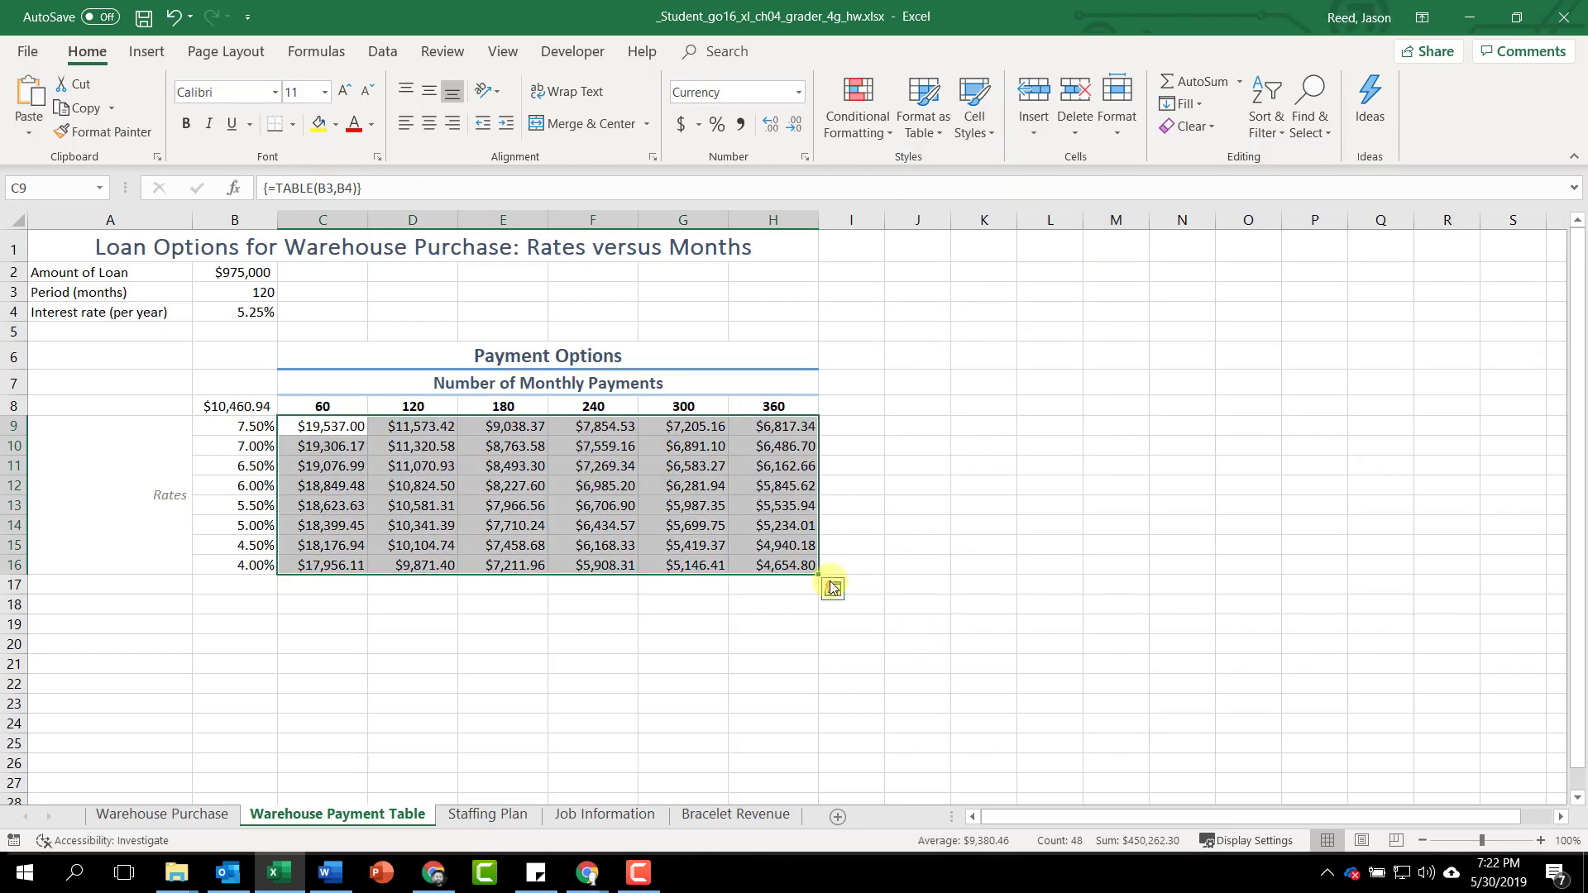
# Apply the Note cell style to cell D16, the payment for 120 months at 4.00%.
pyautogui.click(418, 450)
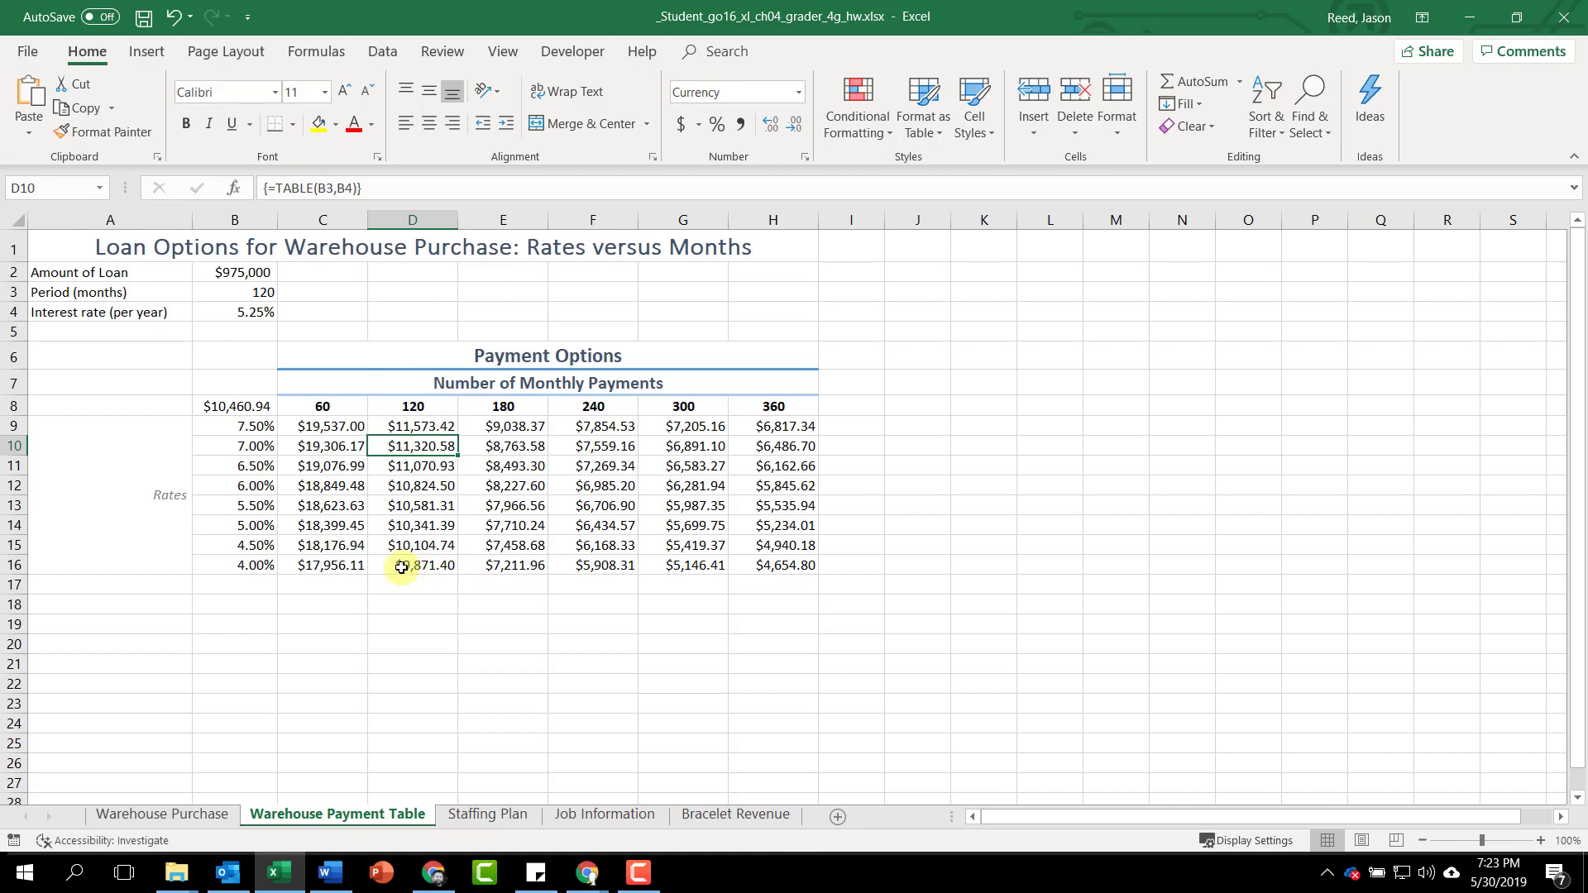
pyautogui.click(429, 565)
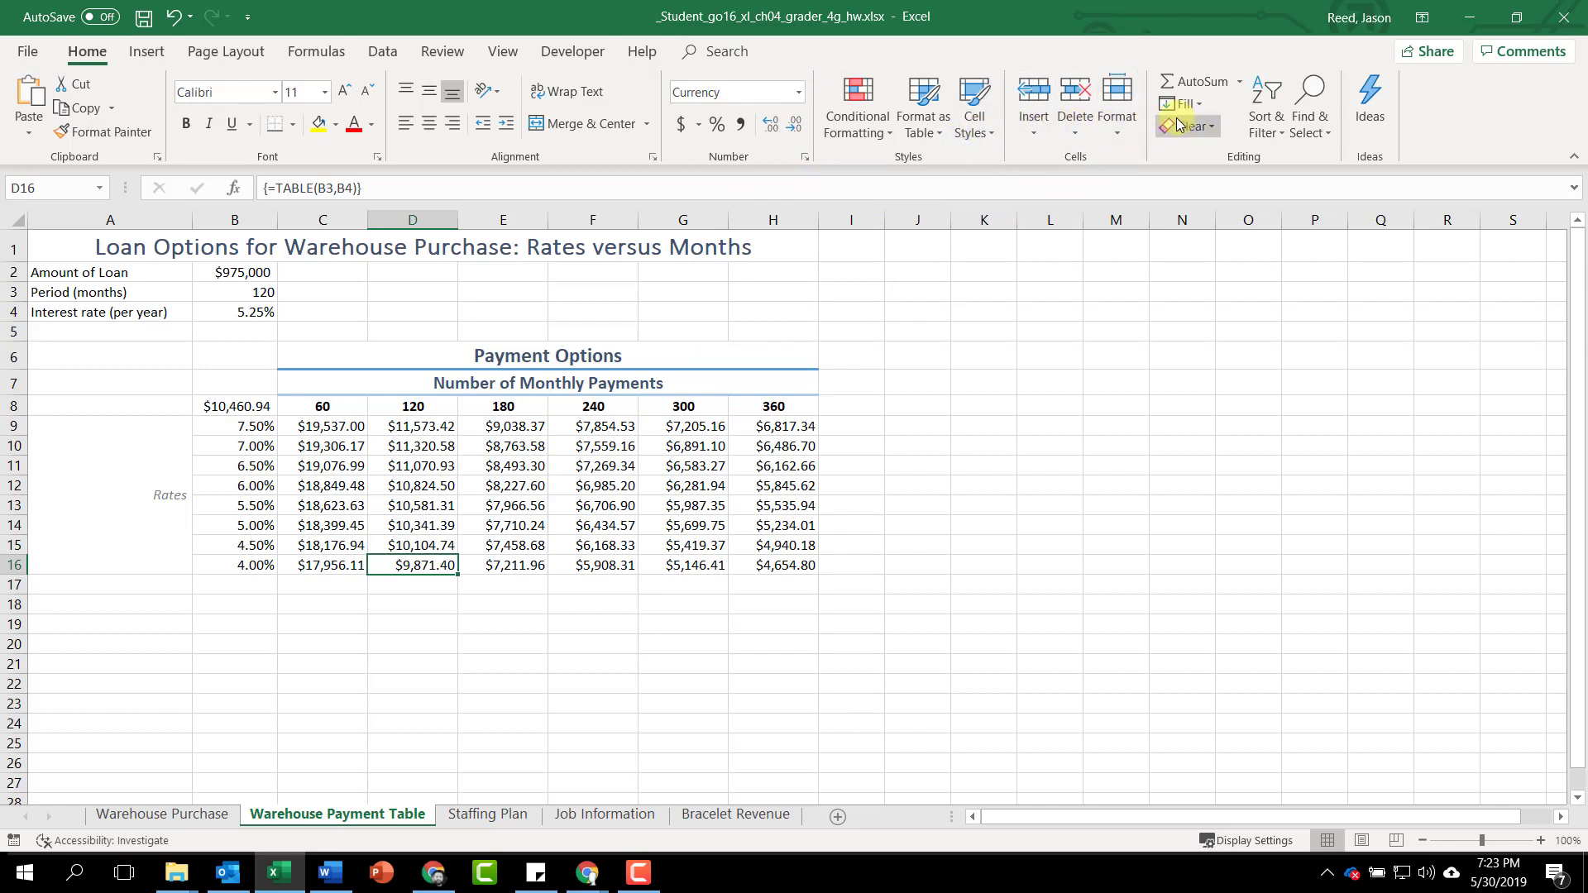
pyautogui.click(982, 129)
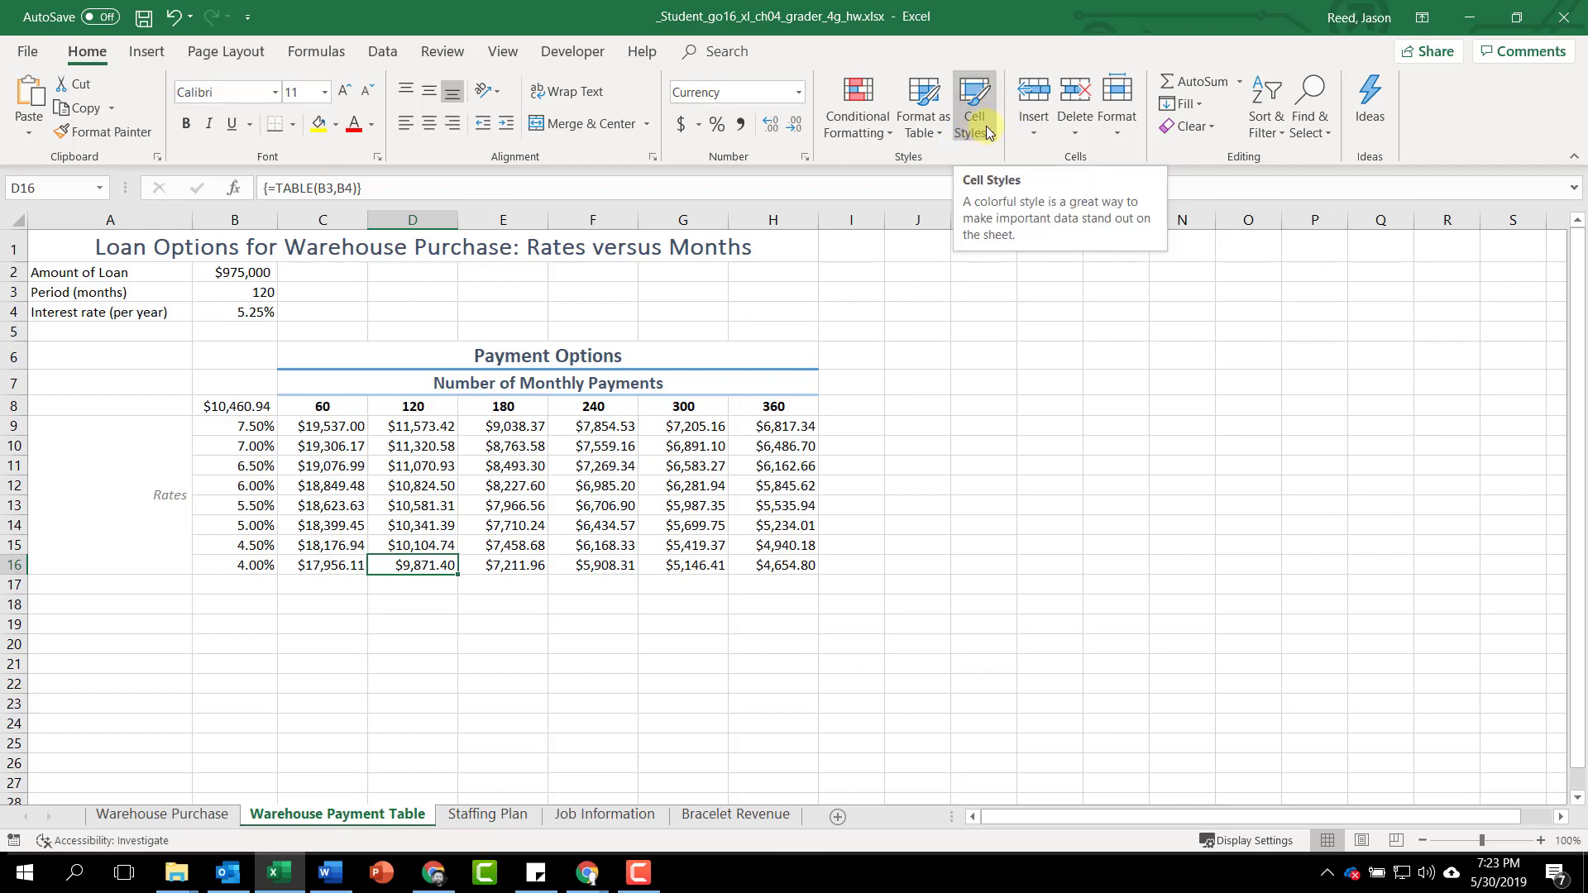
pyautogui.click(987, 133)
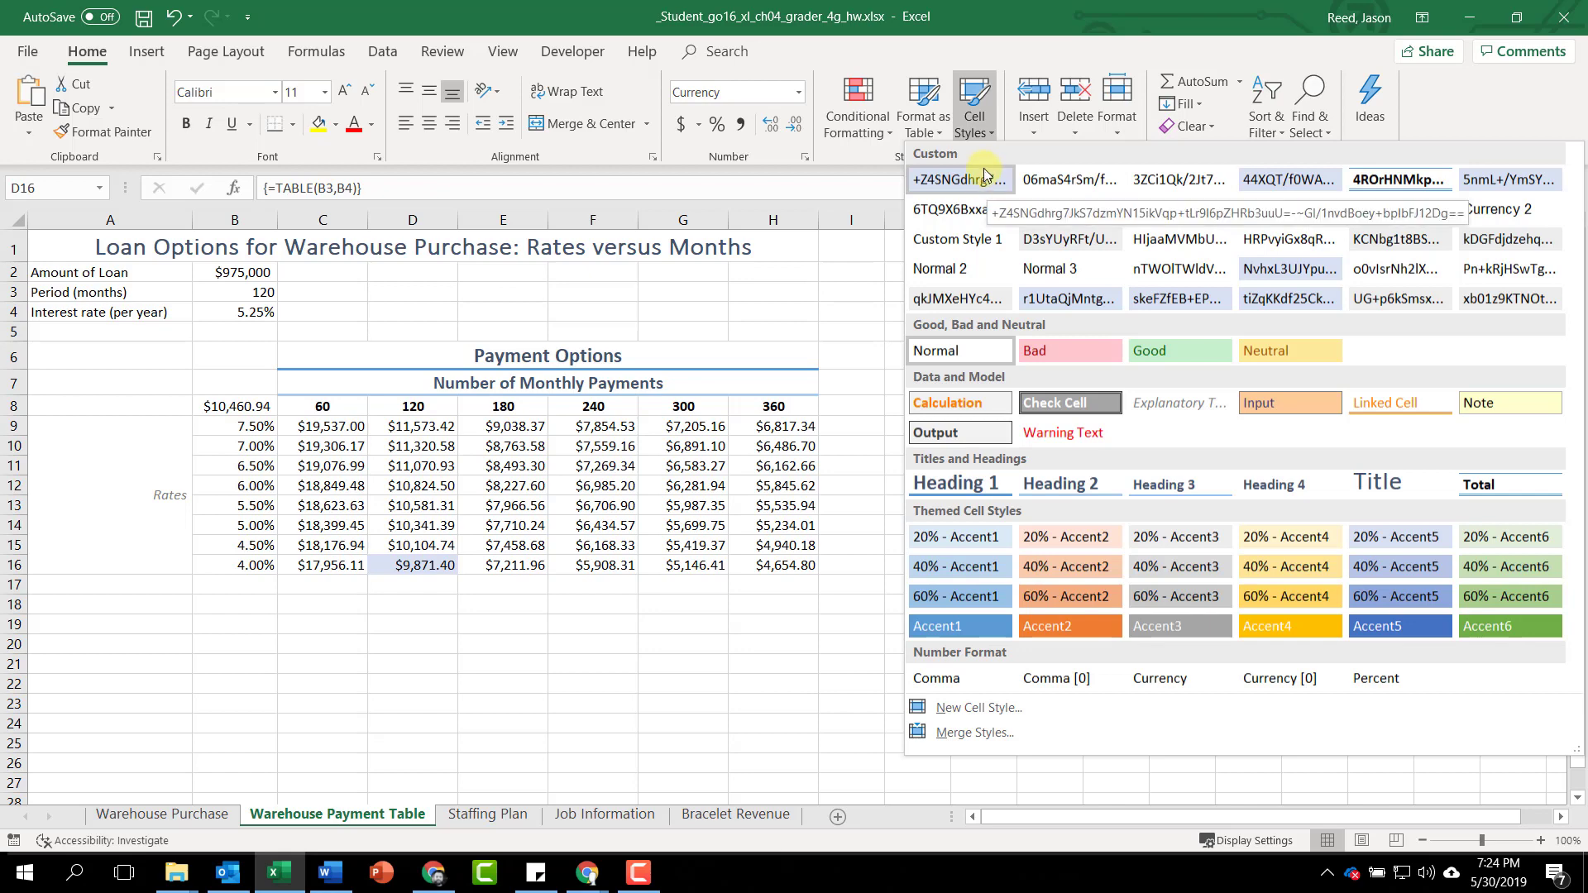
pyautogui.click(1508, 401)
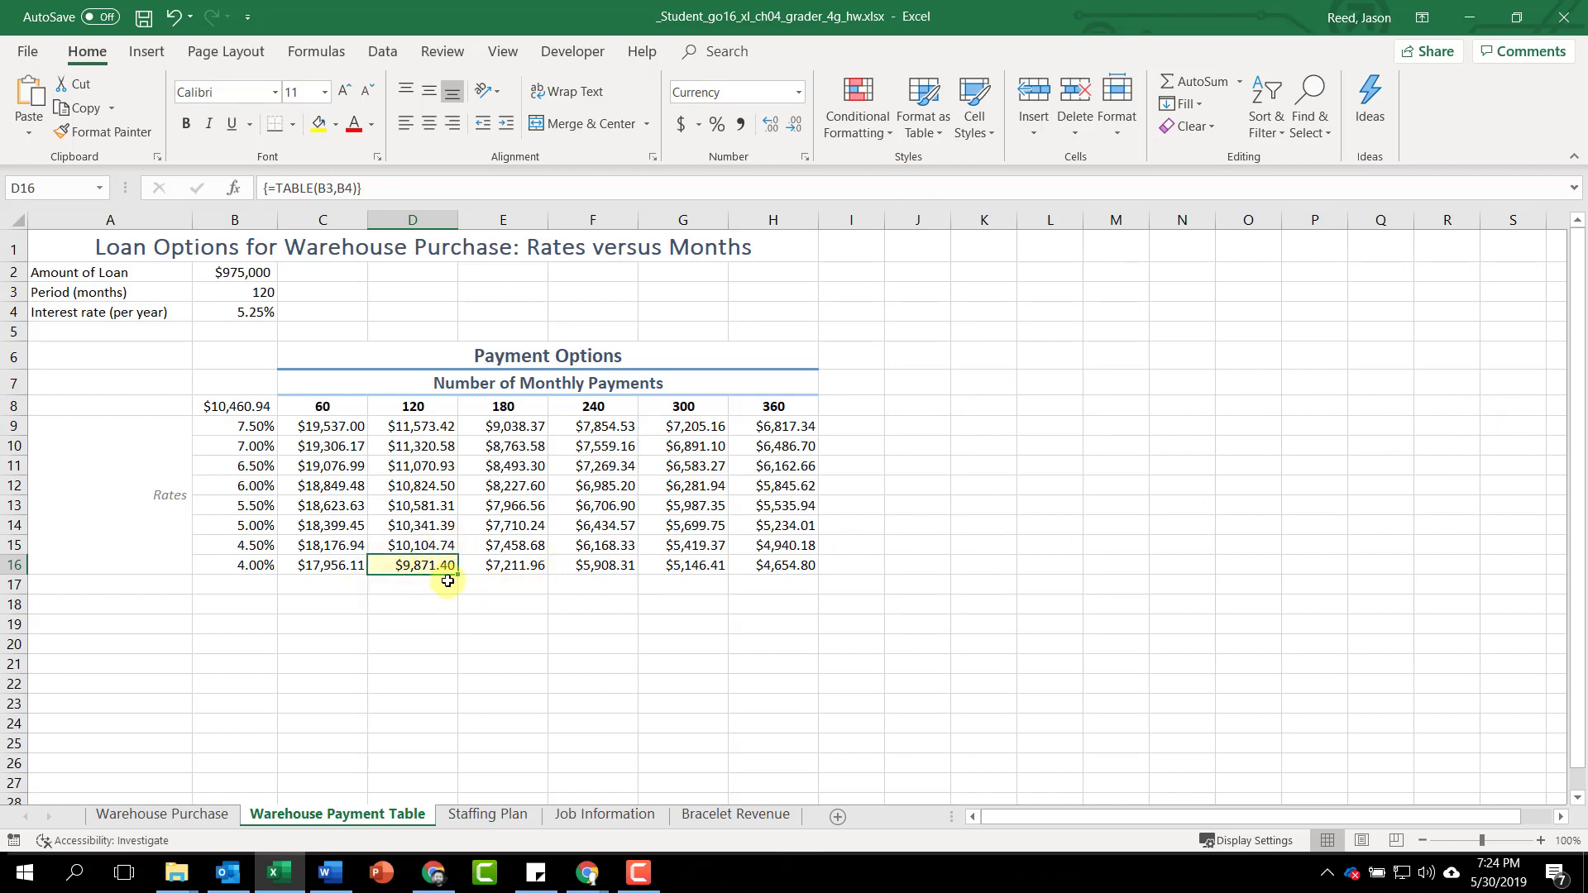
# Save the workbook and sort A5:C11 on the Job Information sheet by Job Code from A to Z.
pyautogui.click(144, 18)
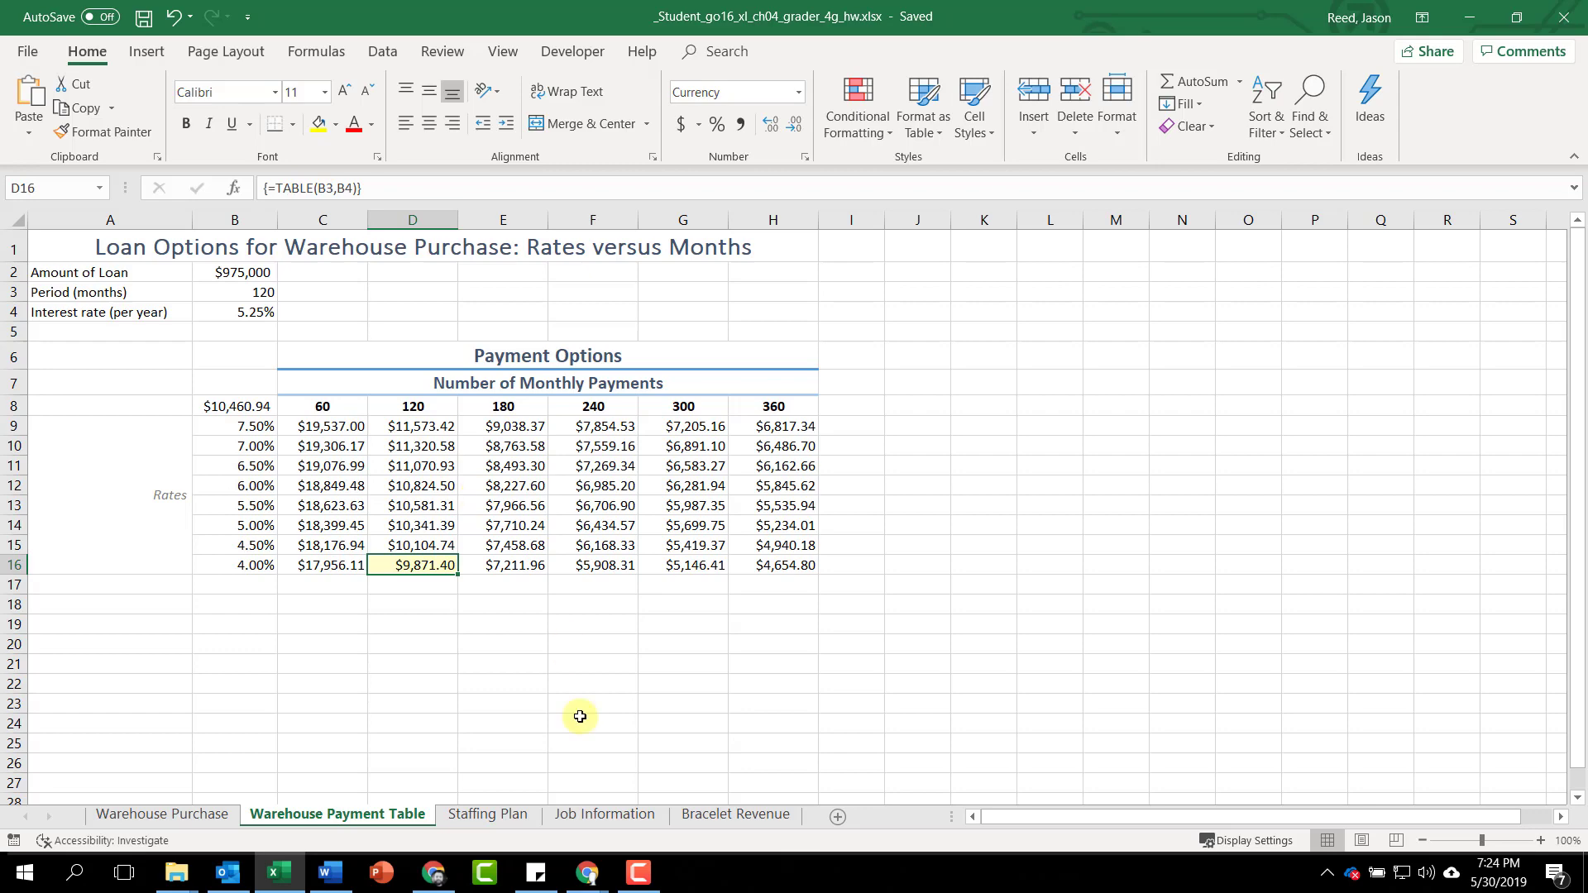
pyautogui.click(618, 817)
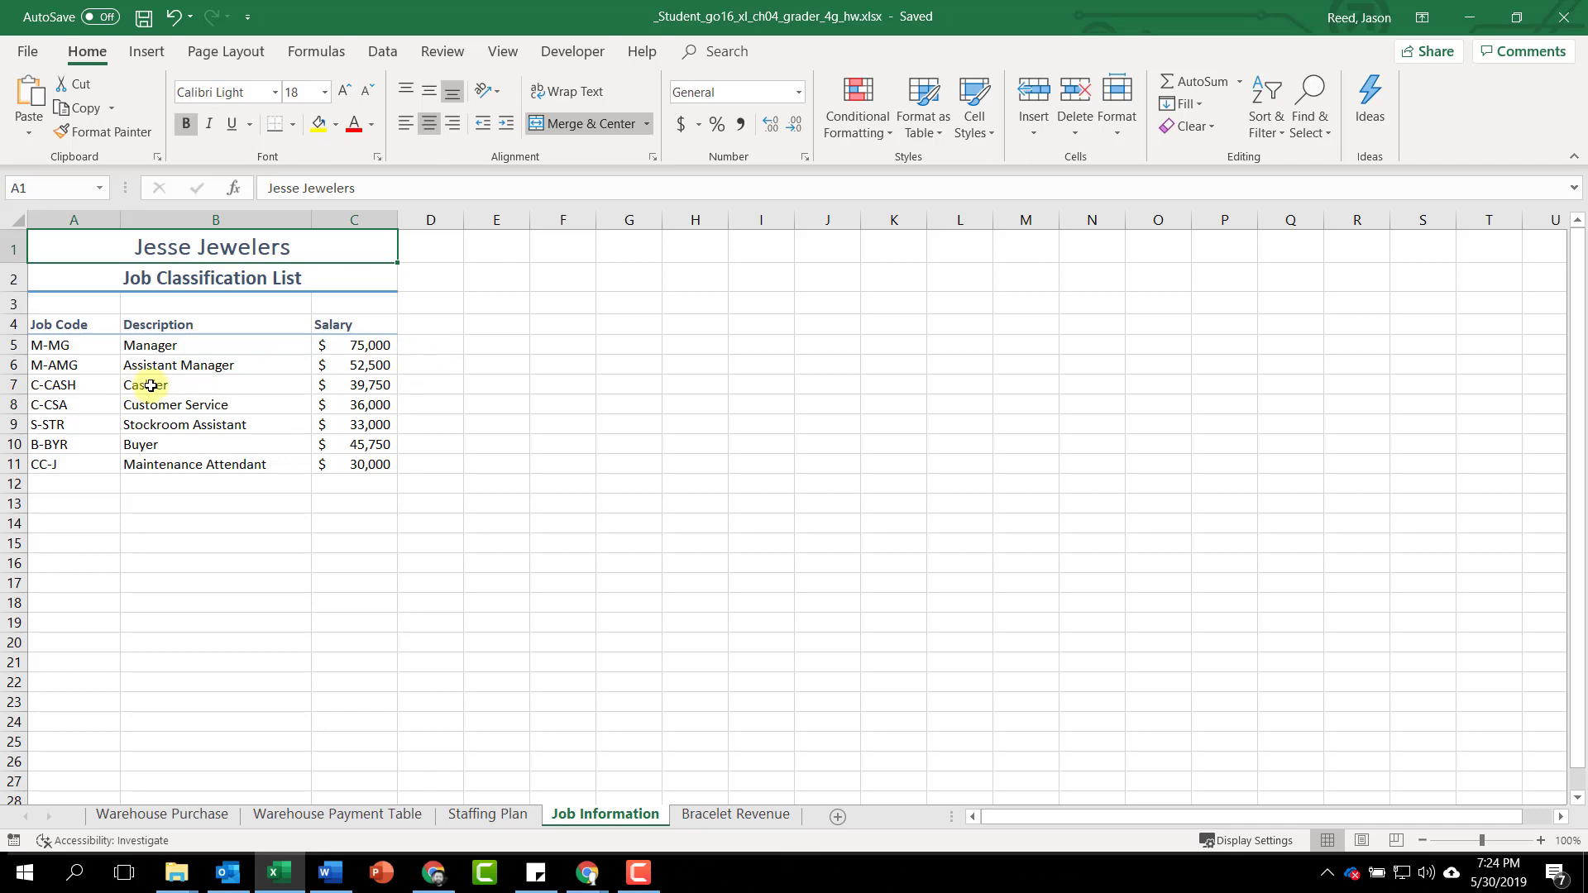
pyautogui.click(41, 344)
pyautogui.moveTo(41, 345); pyautogui.dragTo(362, 459)
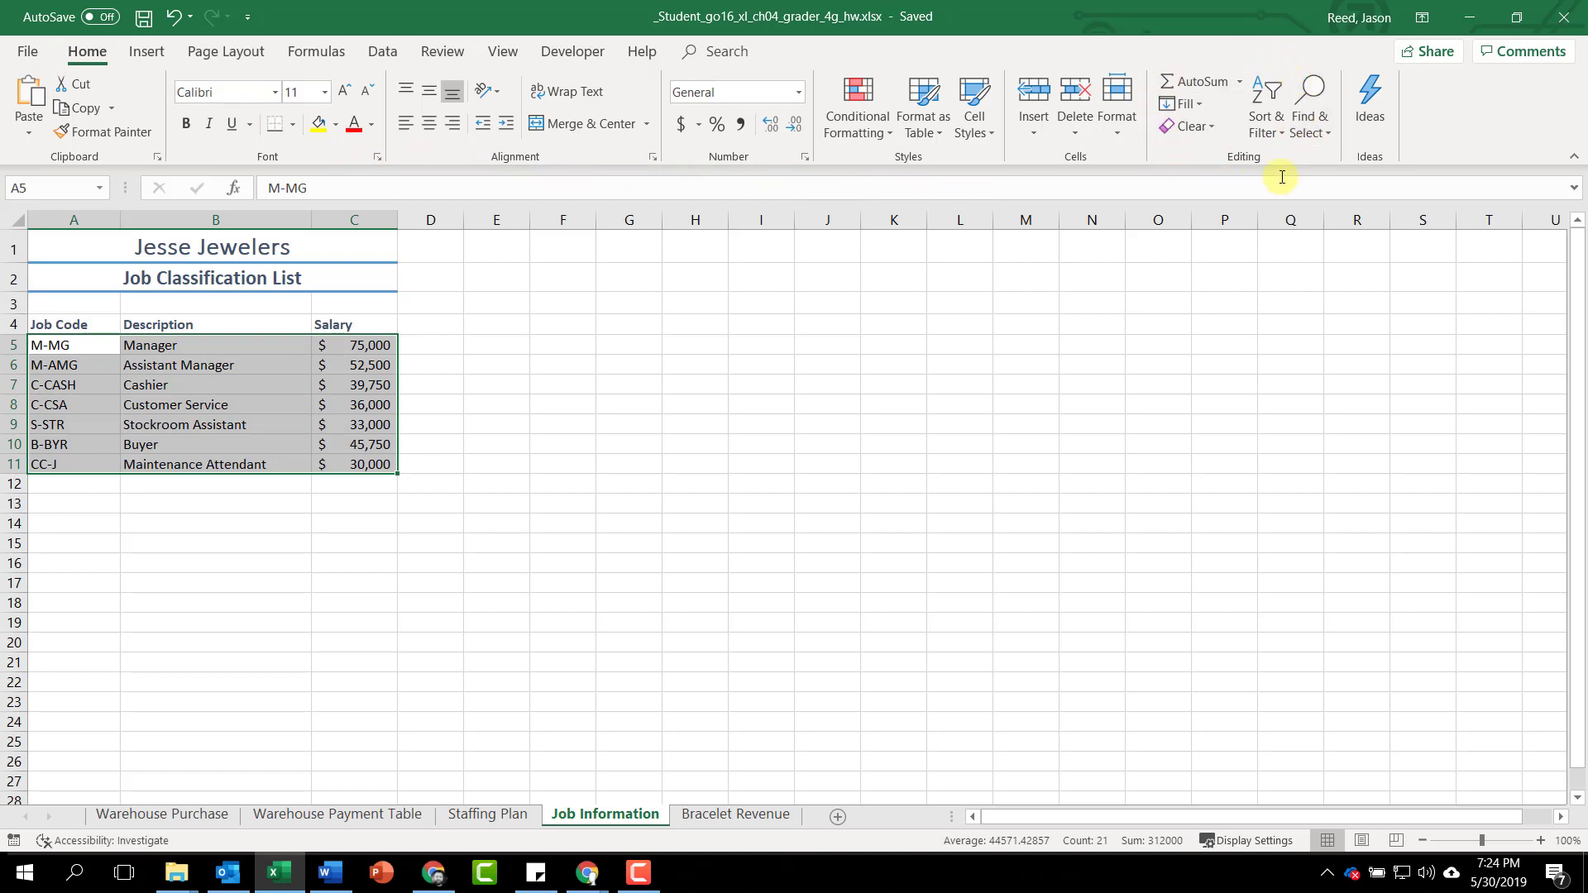
pyautogui.click(1263, 135)
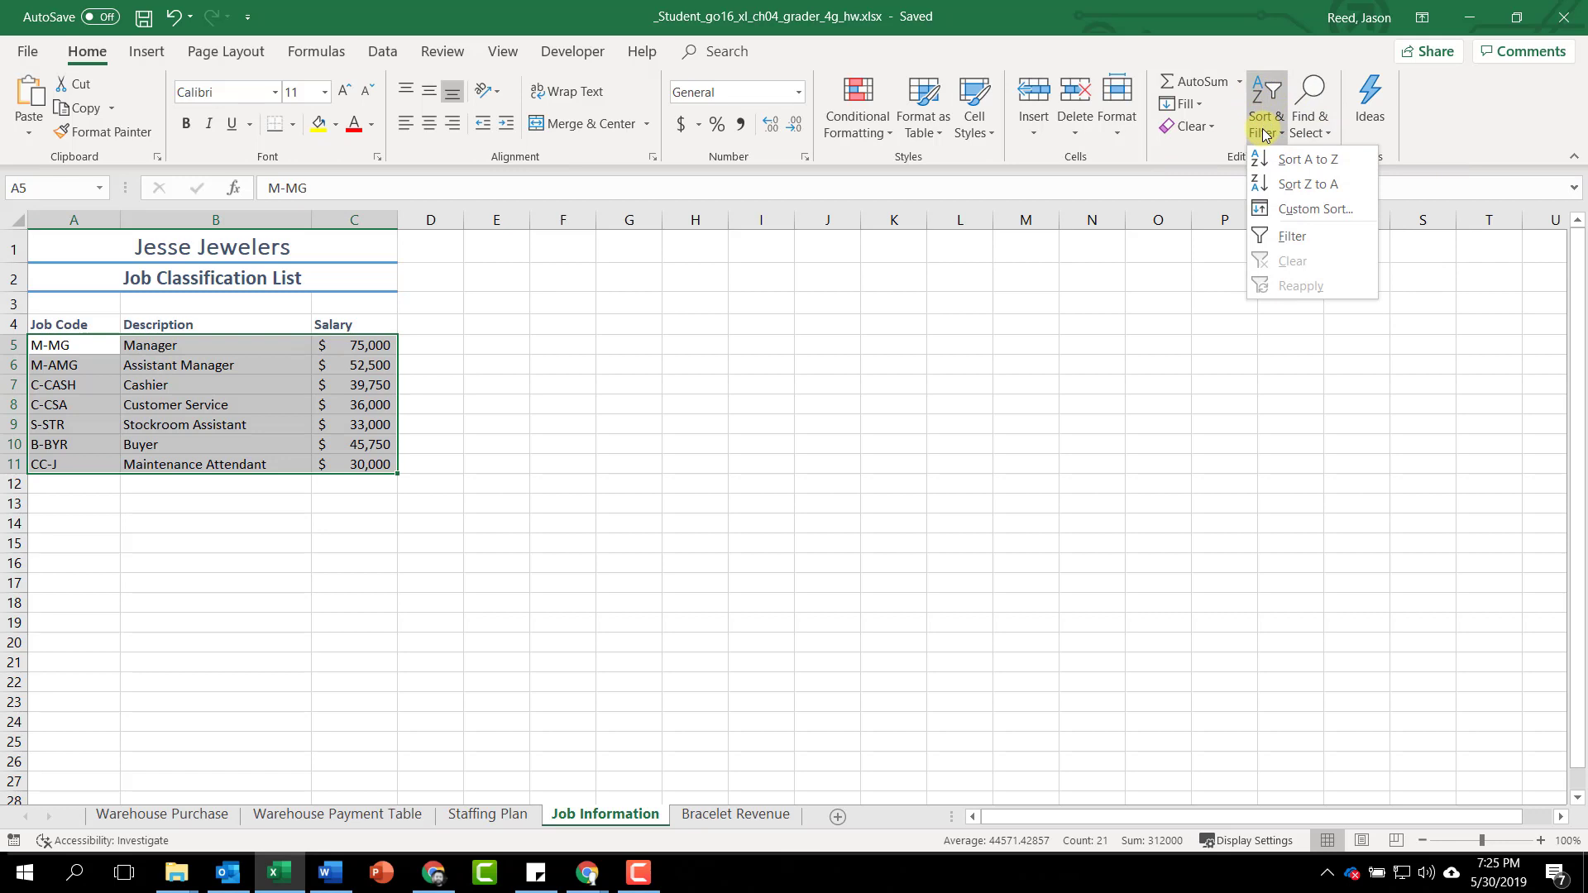
pyautogui.click(1307, 208)
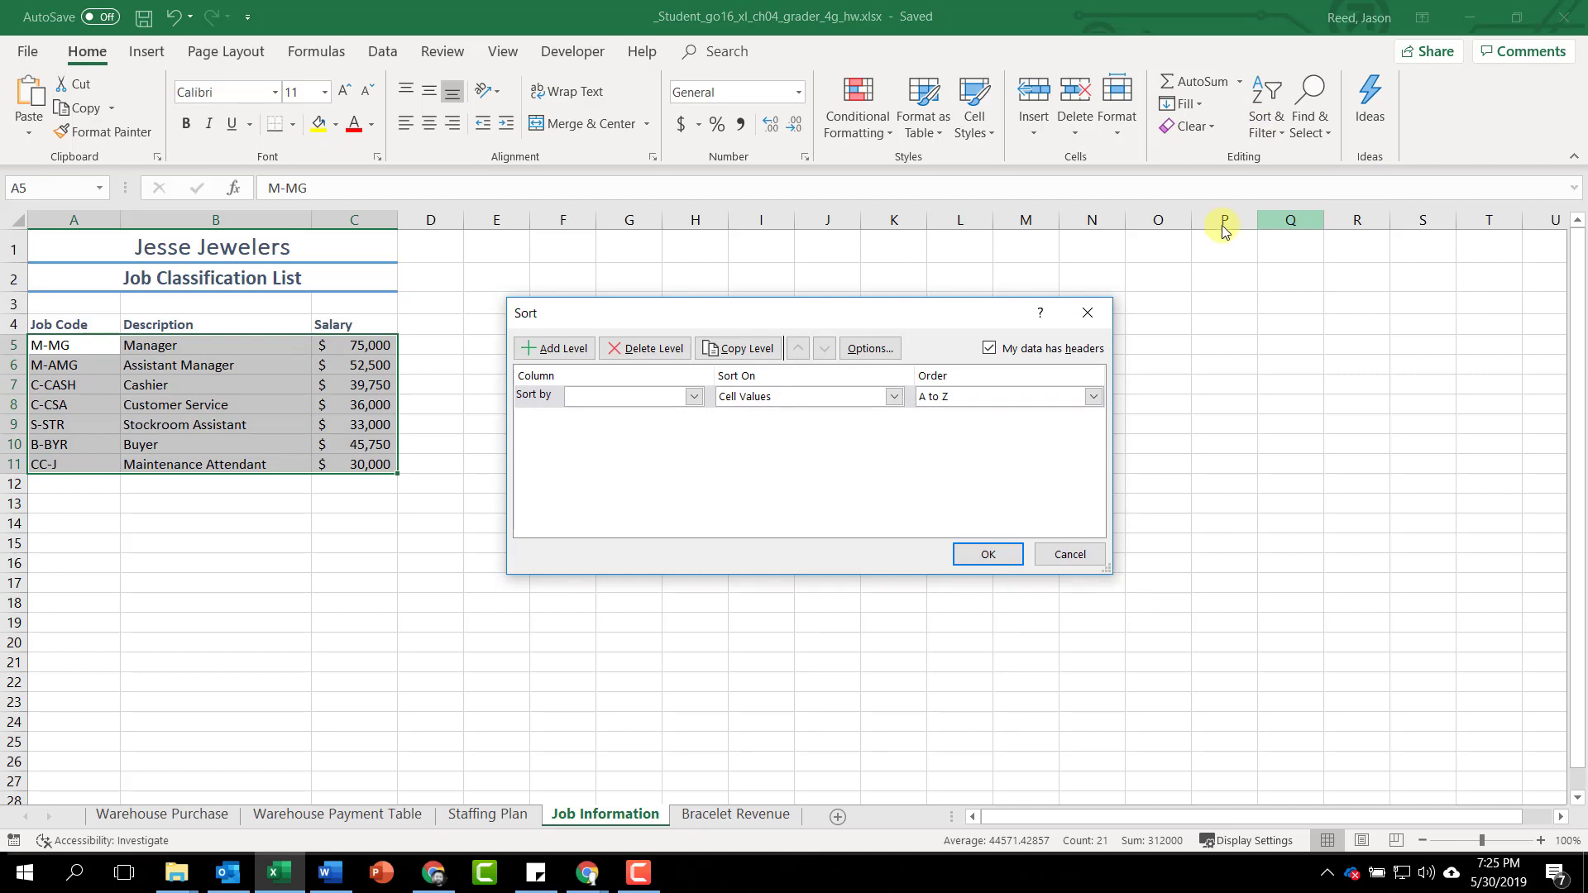
pyautogui.click(693, 397)
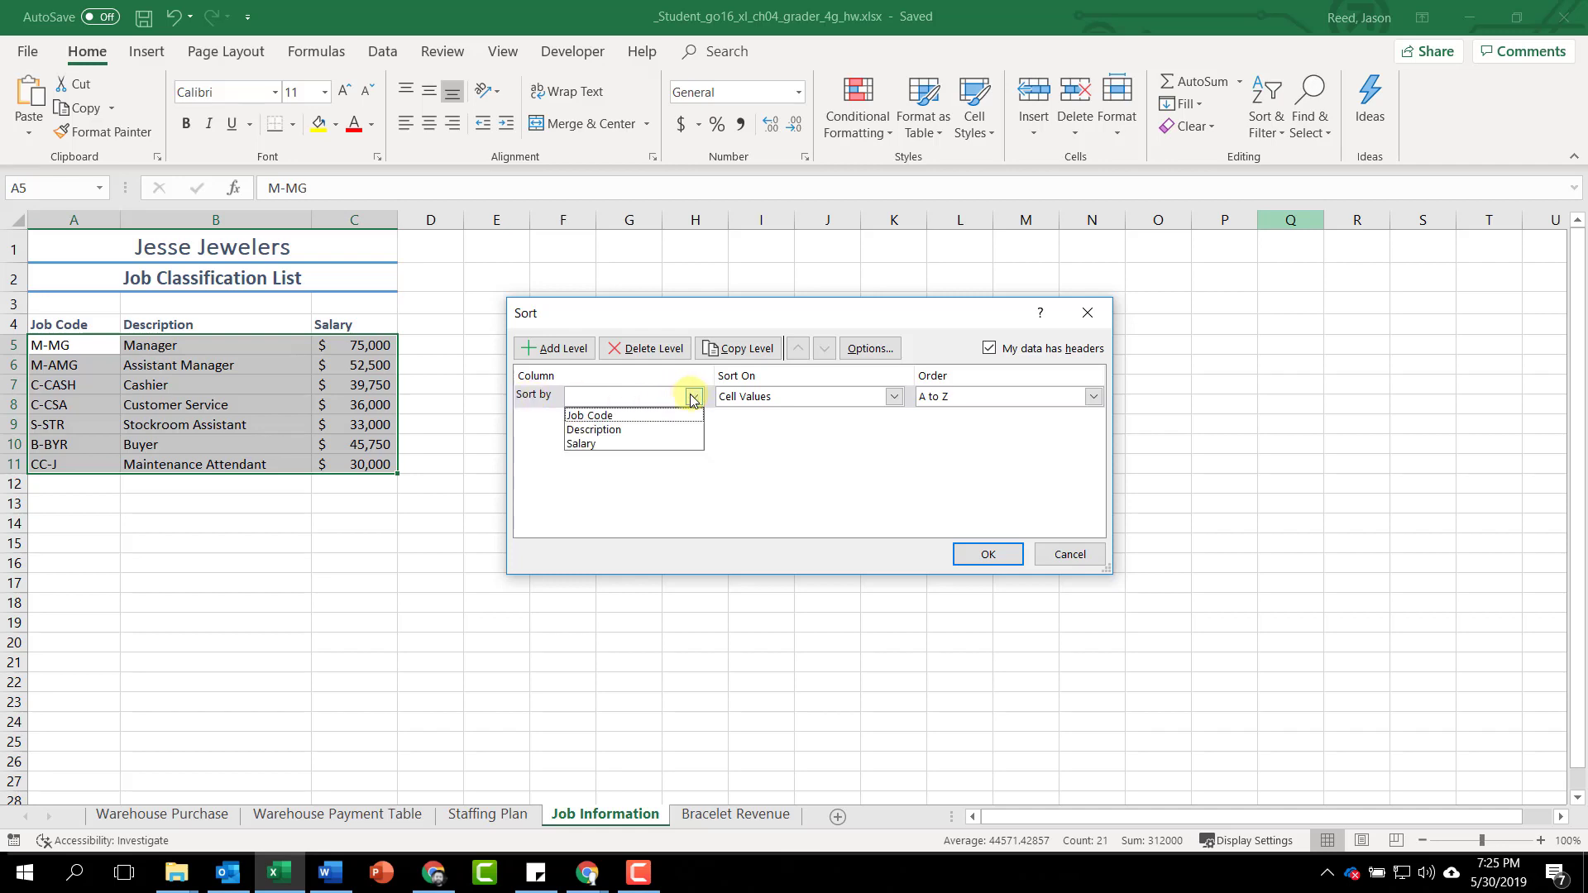
pyautogui.click(614, 417)
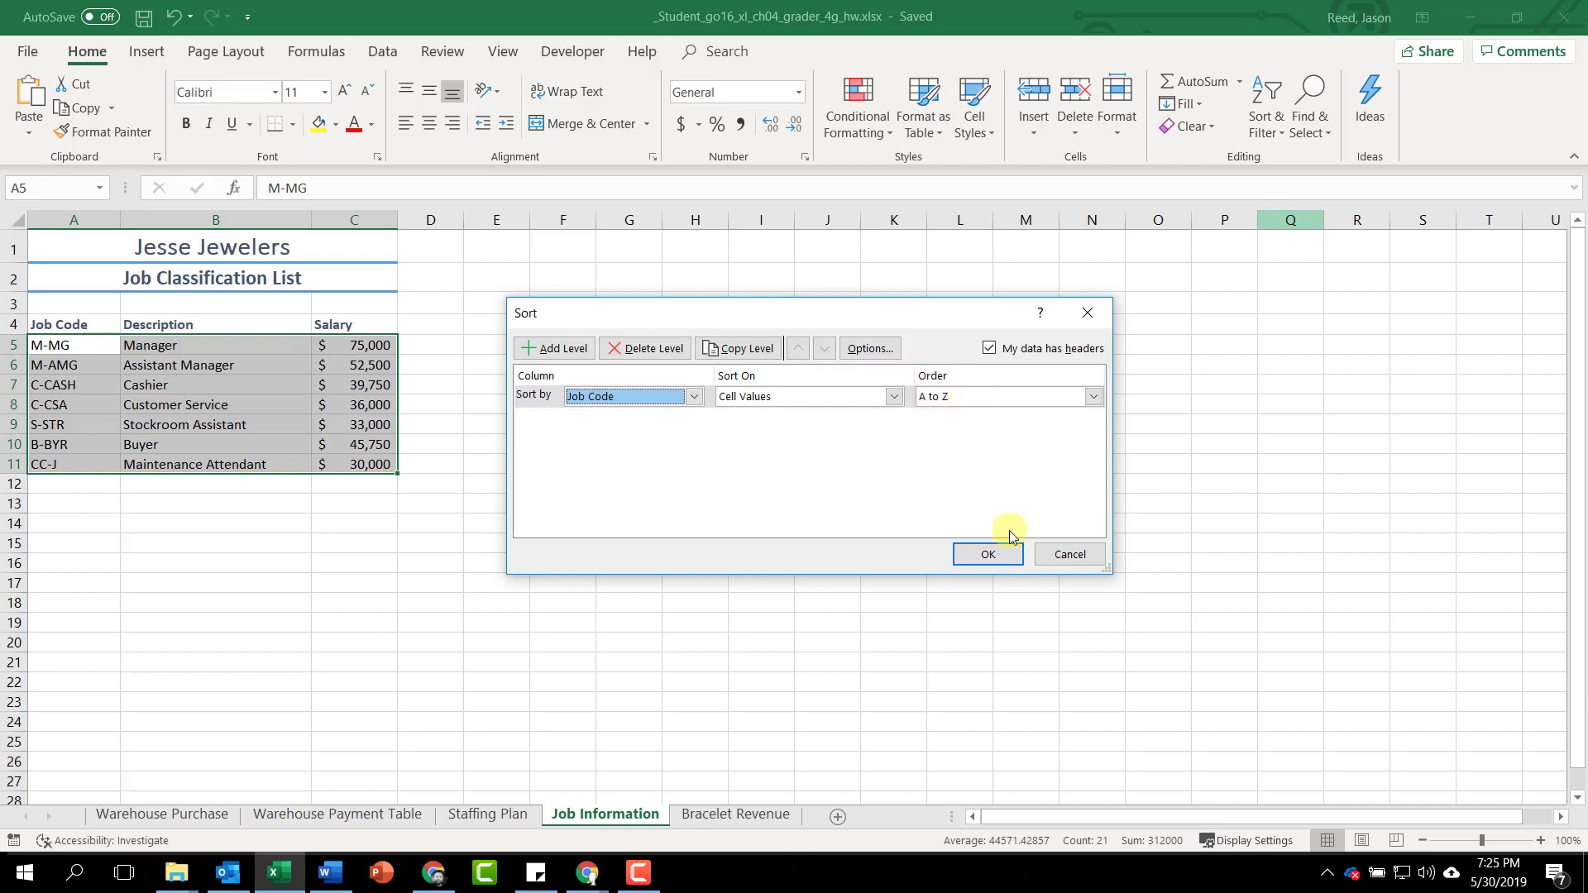
pyautogui.click(989, 555)
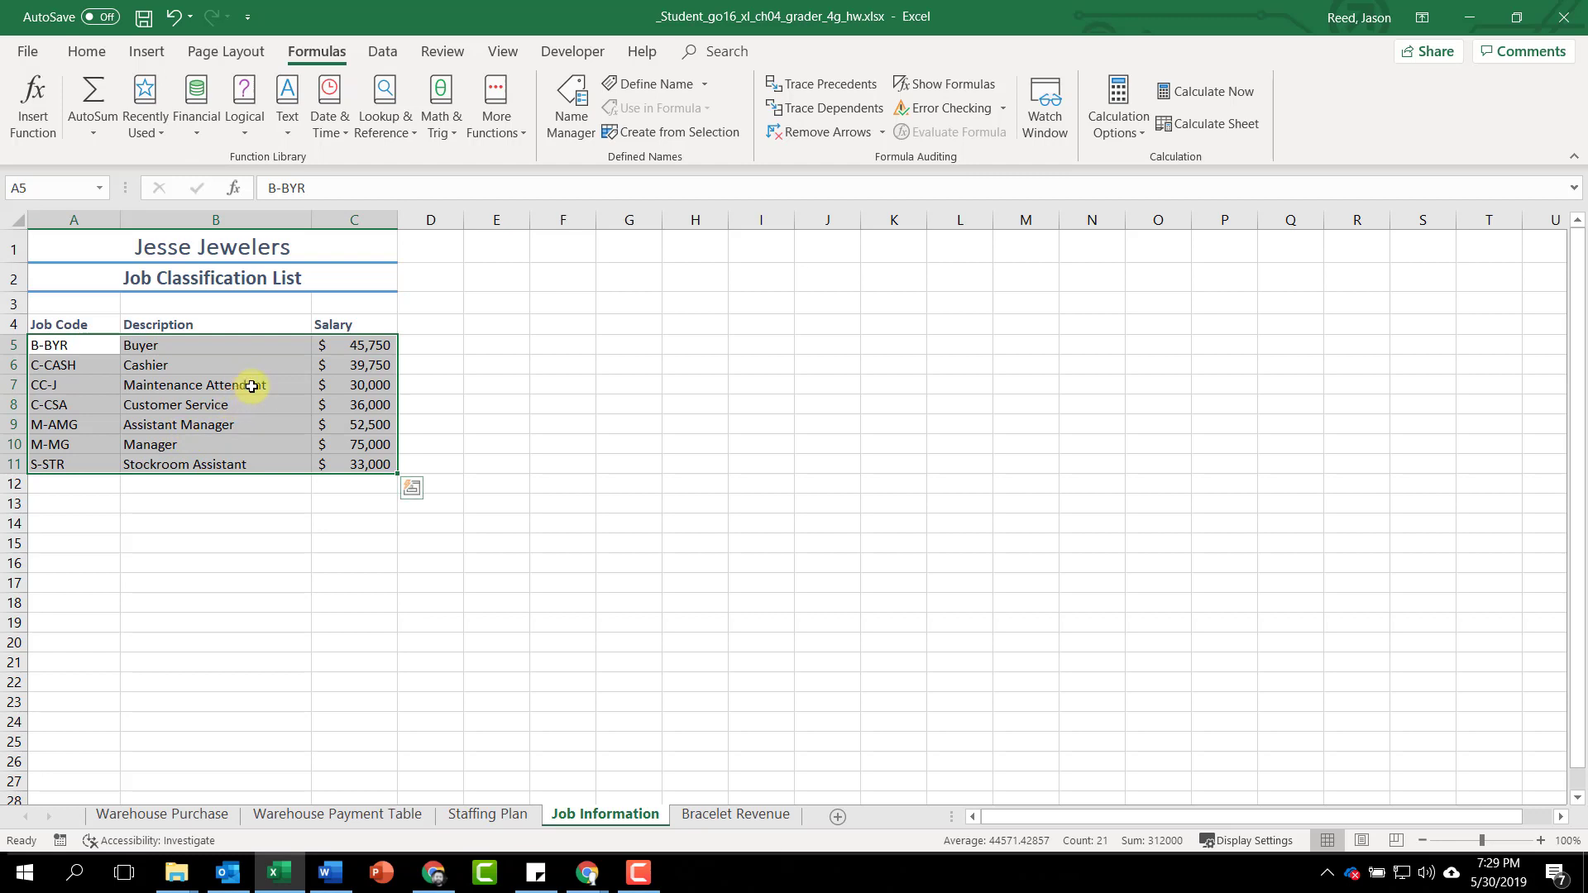
# Name the job code range A5:A11 on the Job Information sheet Job_Code.
pyautogui.click(275, 383)
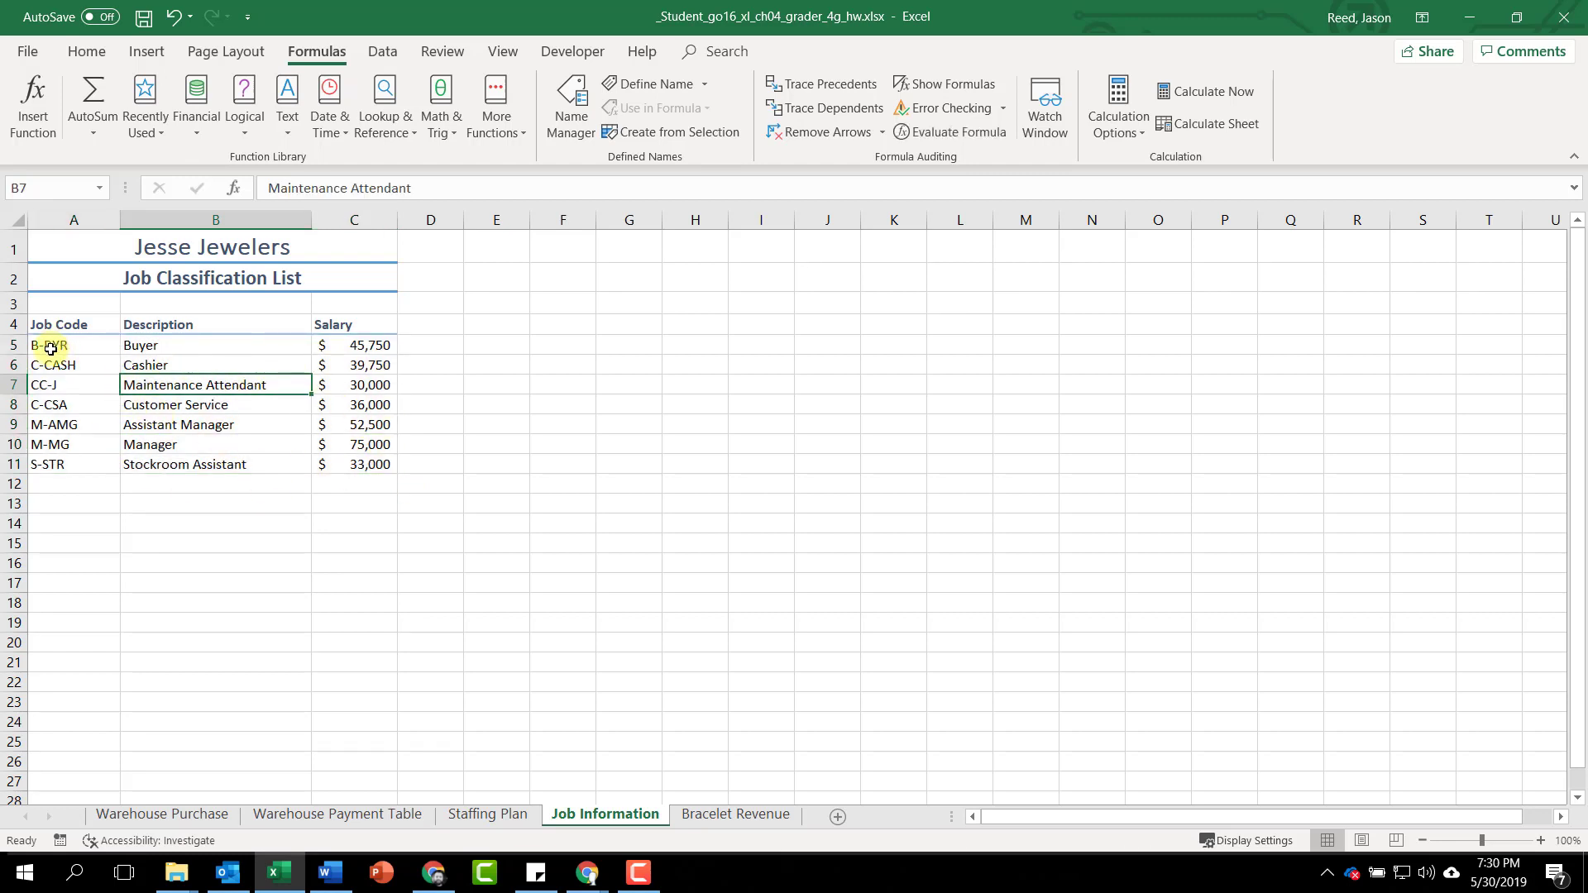
pyautogui.moveTo(50, 349); pyautogui.dragTo(50, 462)
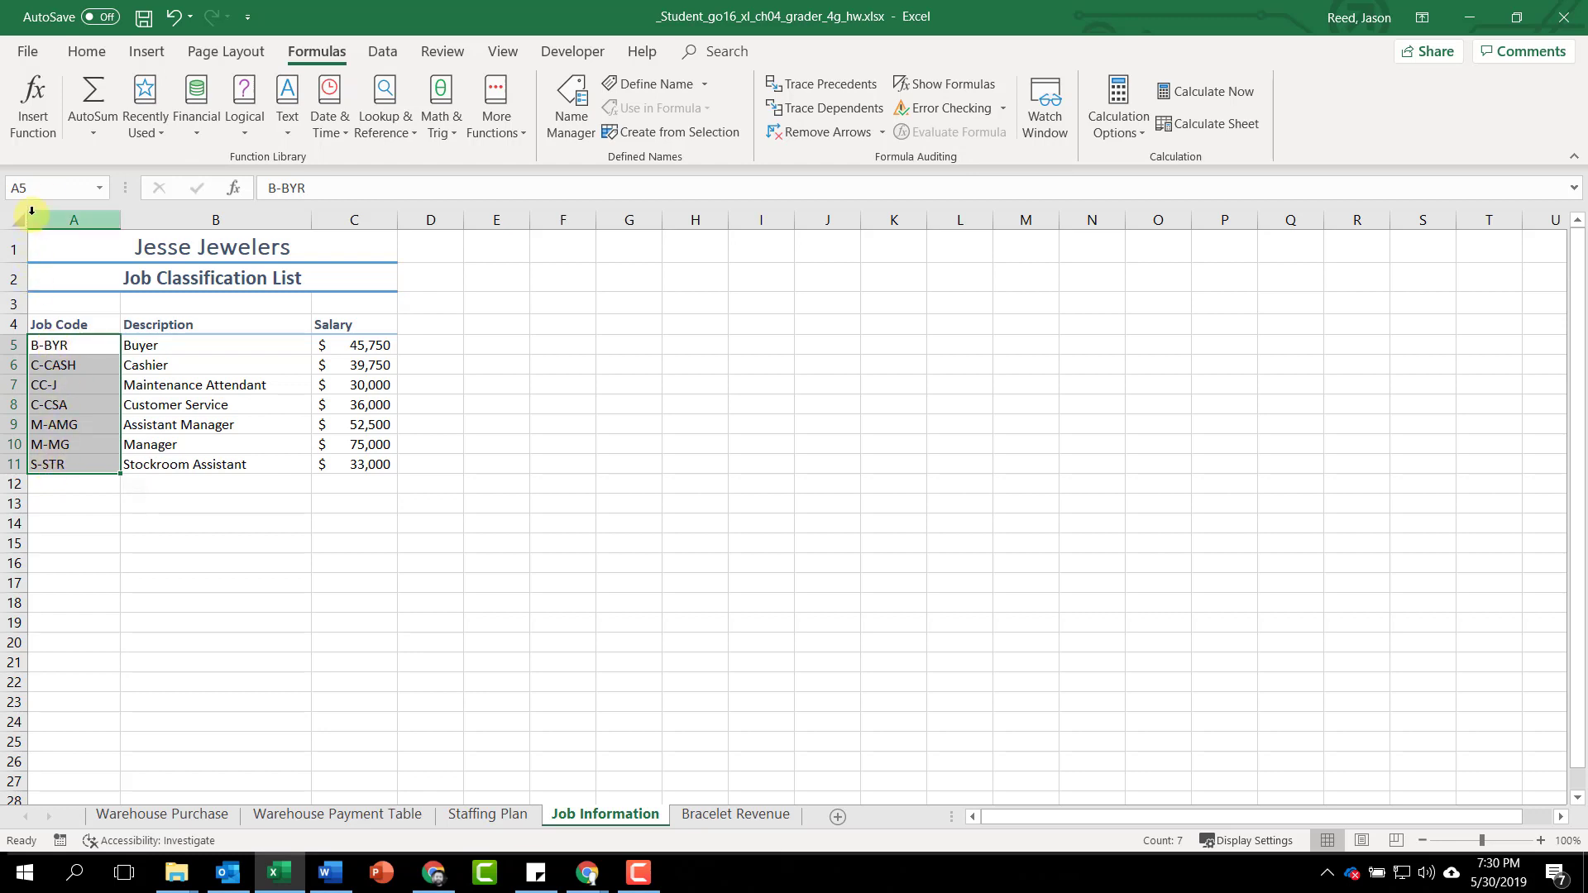
pyautogui.click(40, 187)
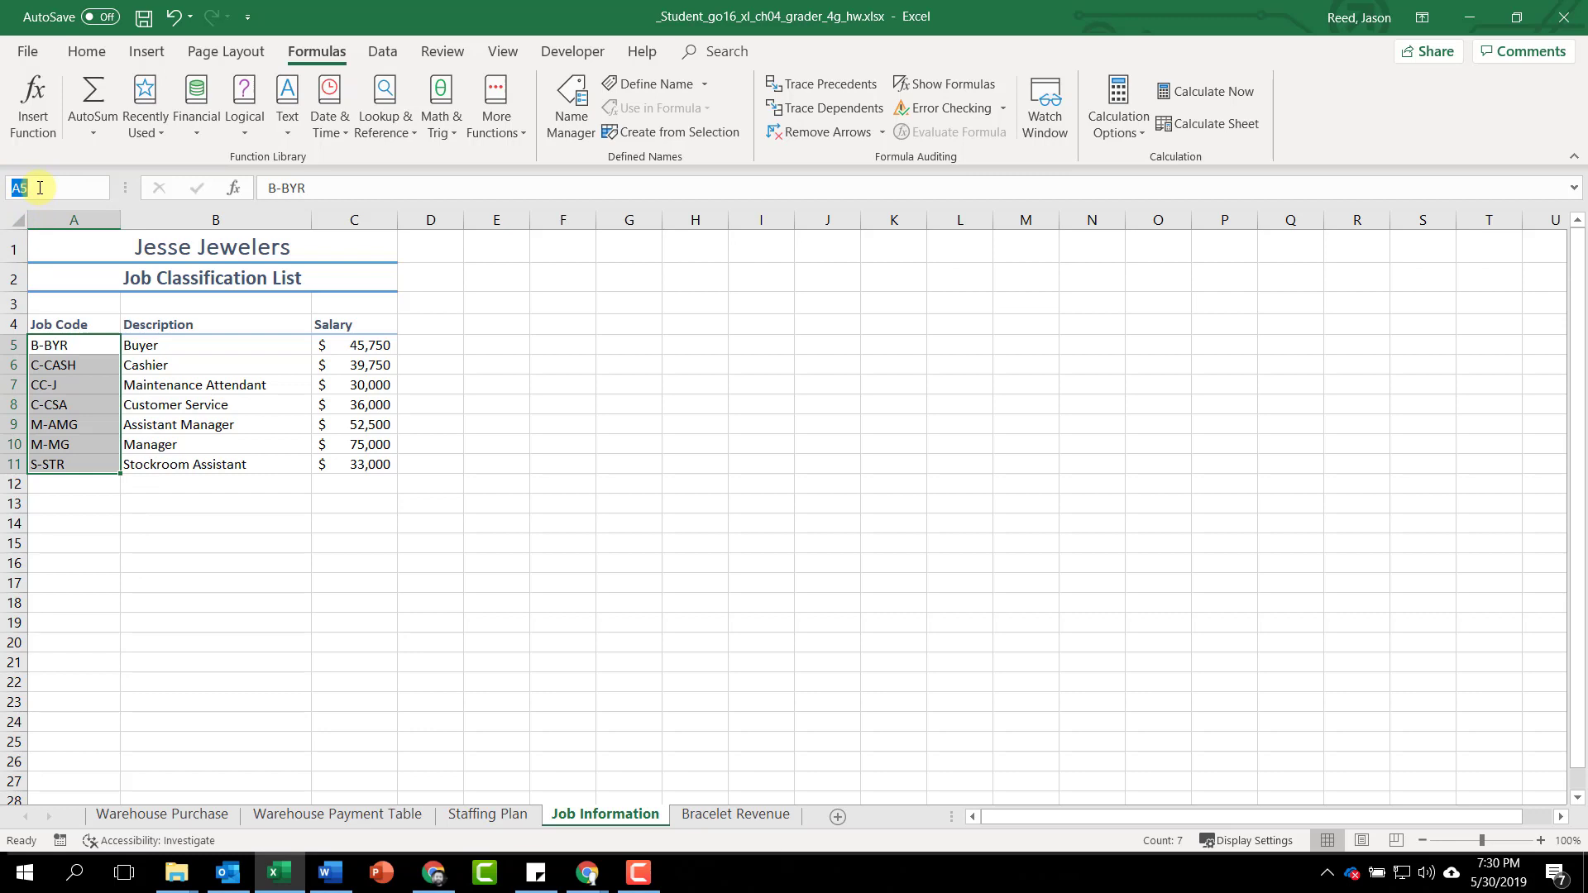
pyautogui.write('Job Cod')
pyautogui.press('Return')
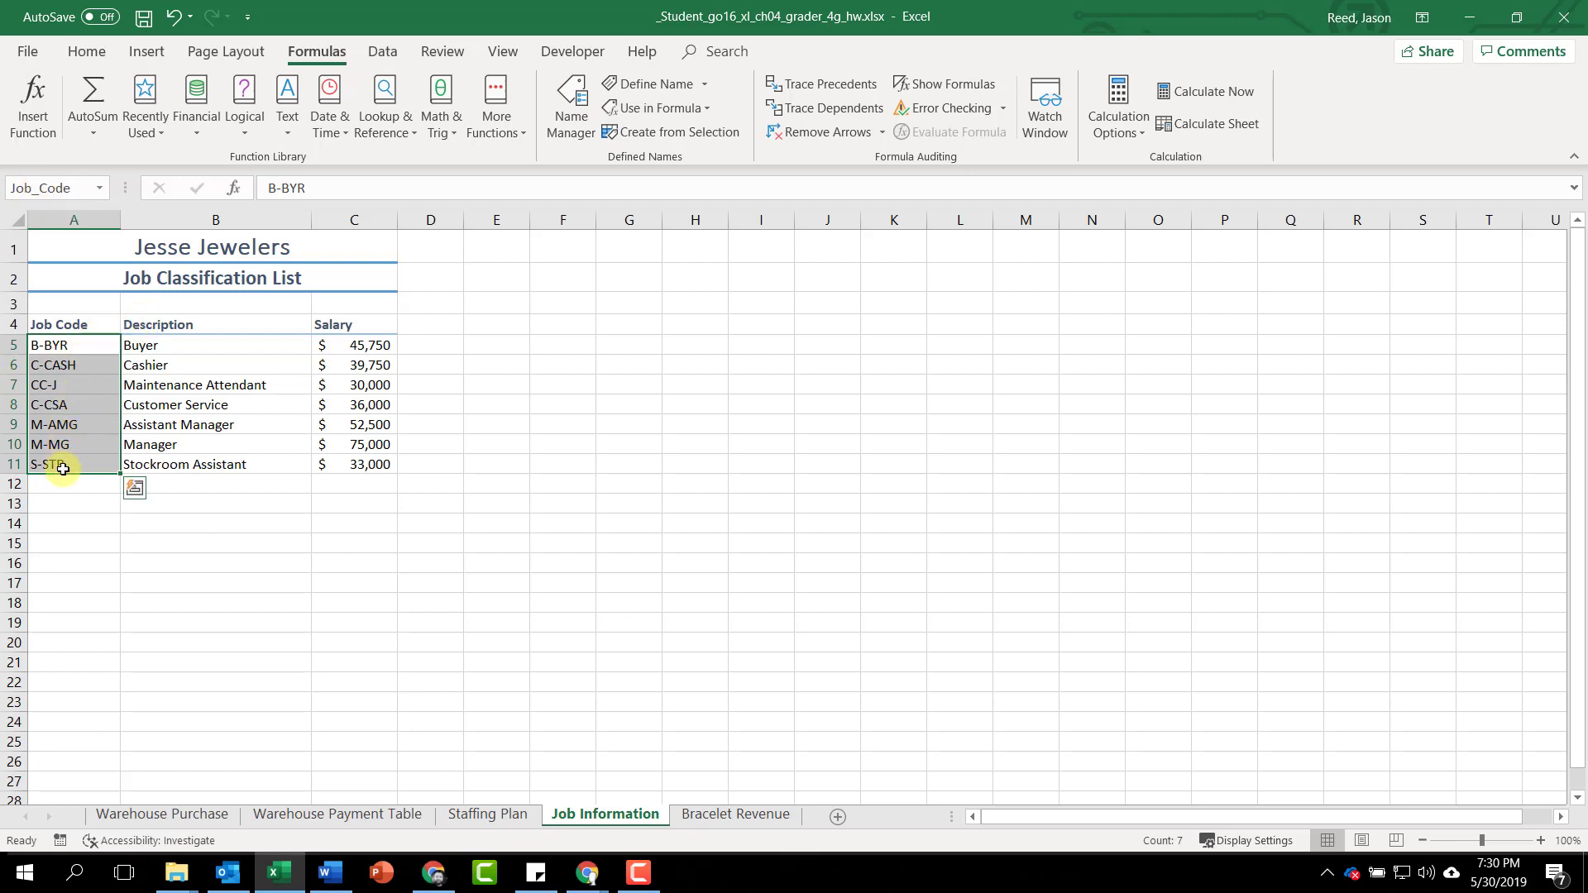
# Add list data validation with source =Job_Code to cells A9:A18 on the Staffing Plan sheet.
pyautogui.click(513, 816)
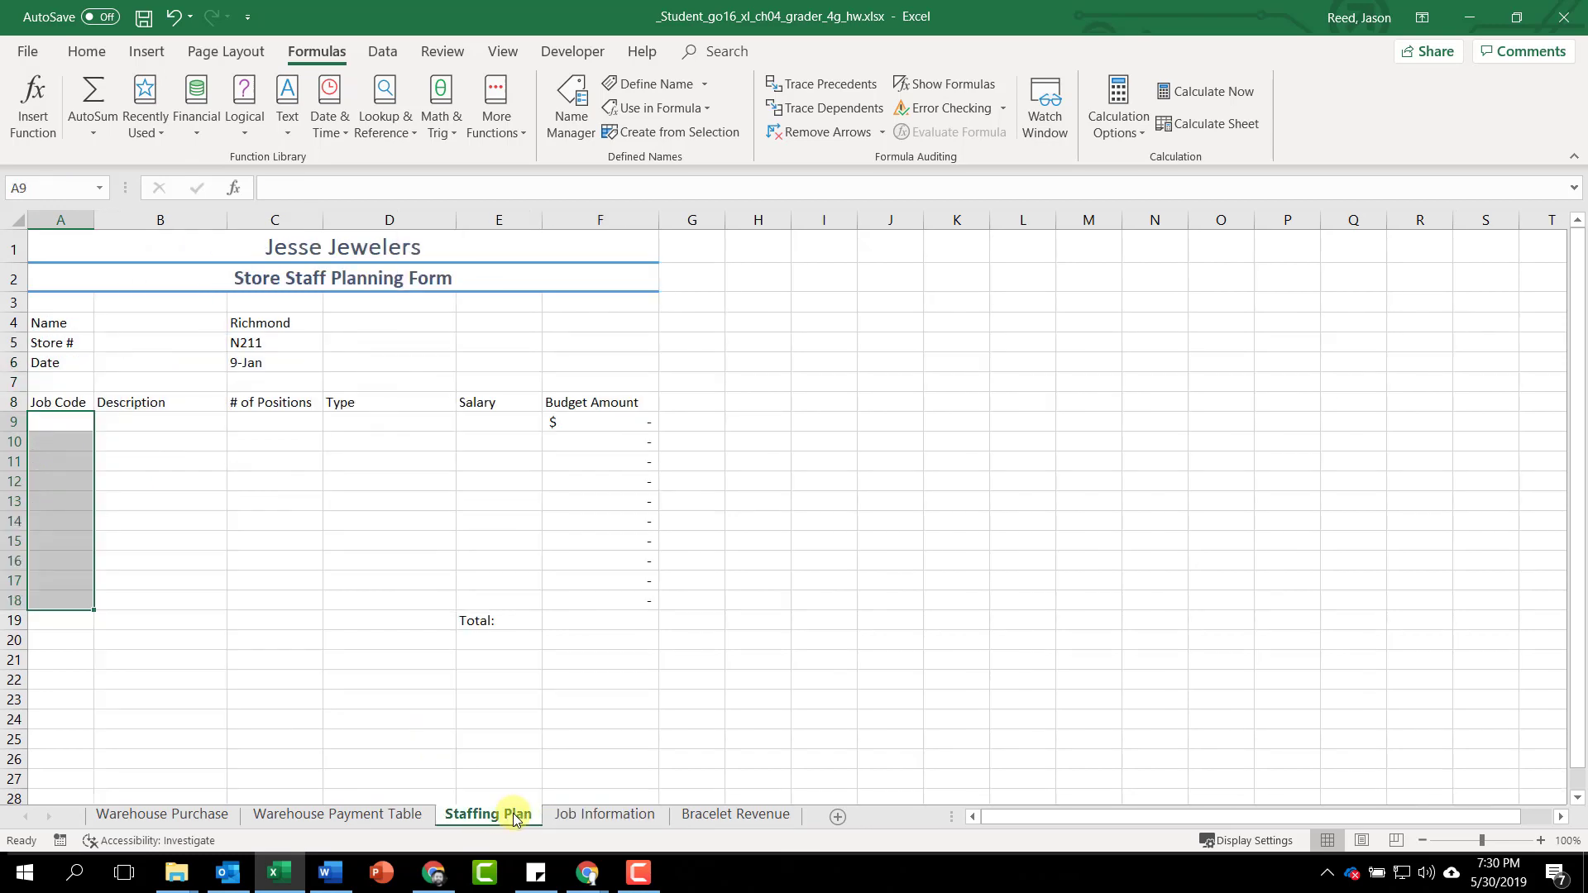
pyautogui.click(57, 421)
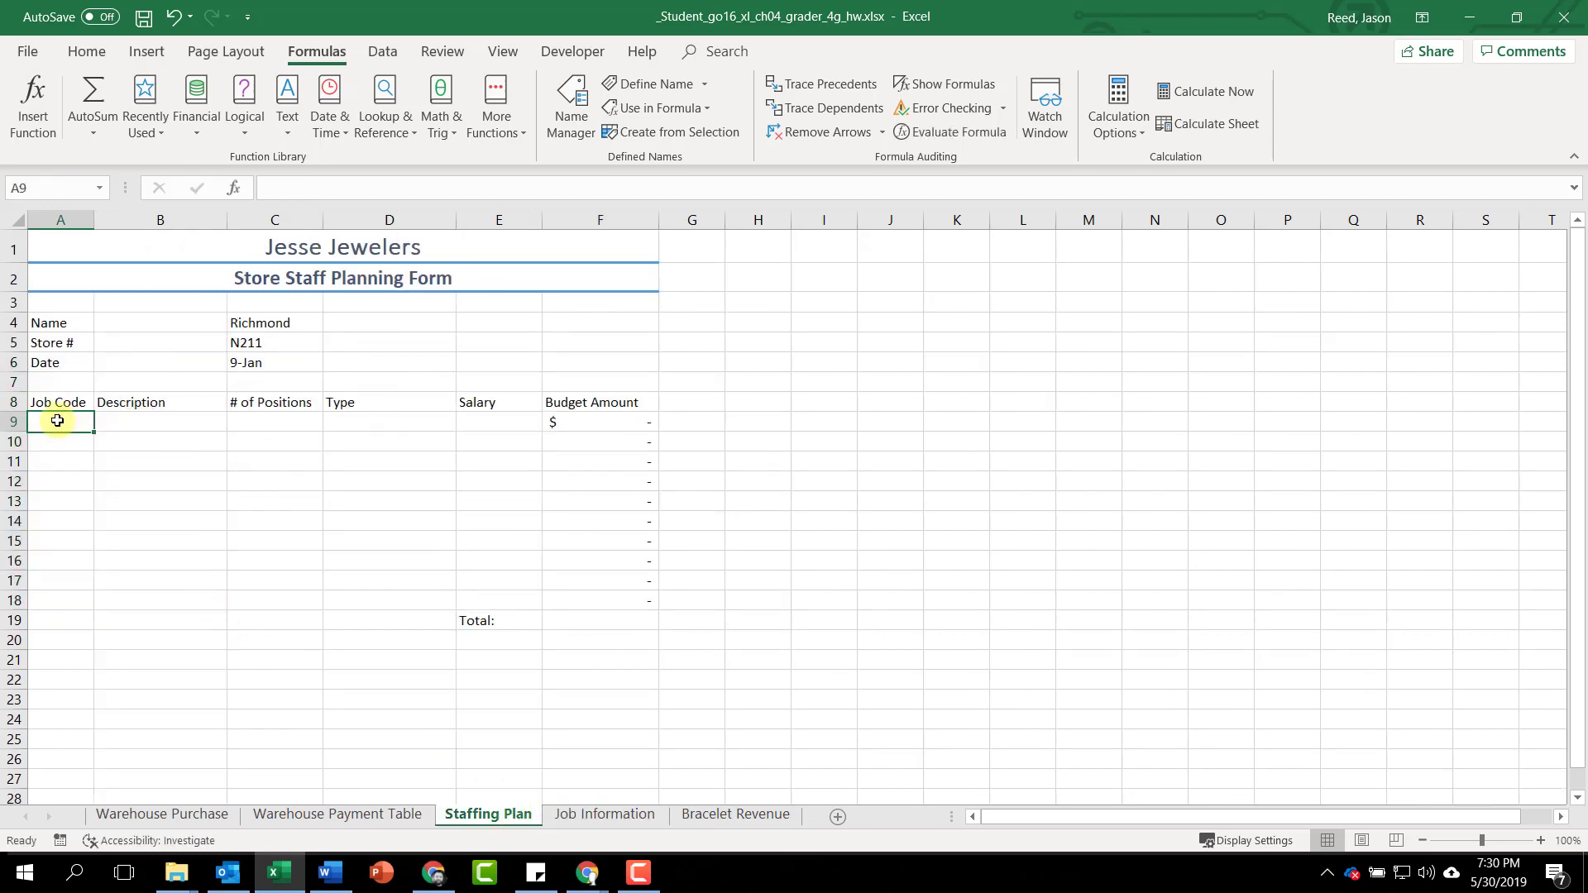
pyautogui.moveTo(58, 425); pyautogui.dragTo(65, 596)
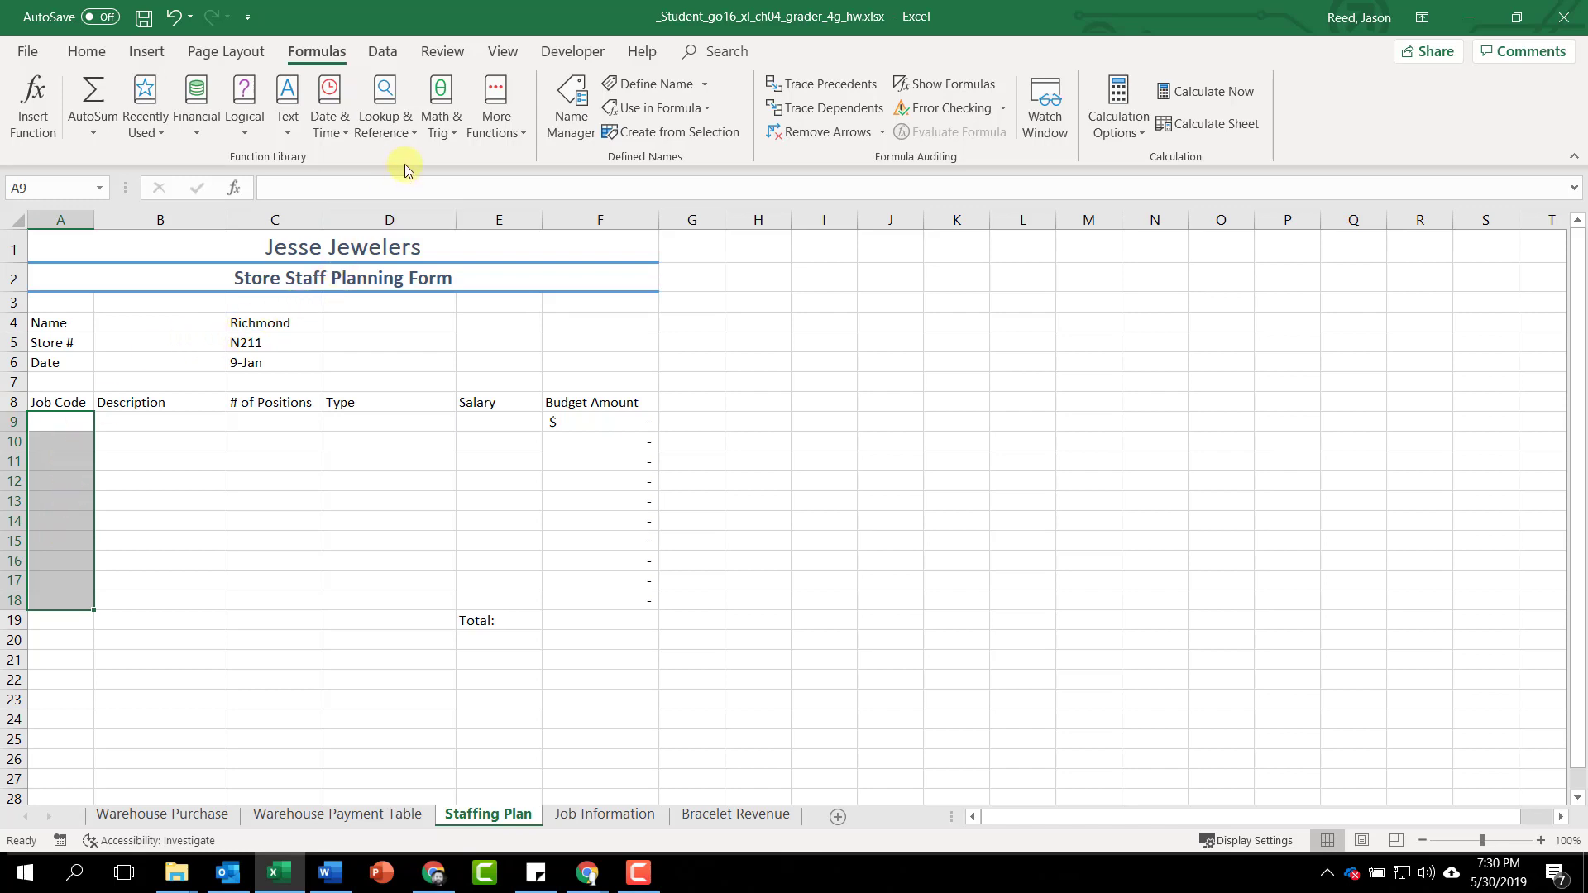
pyautogui.click(384, 51)
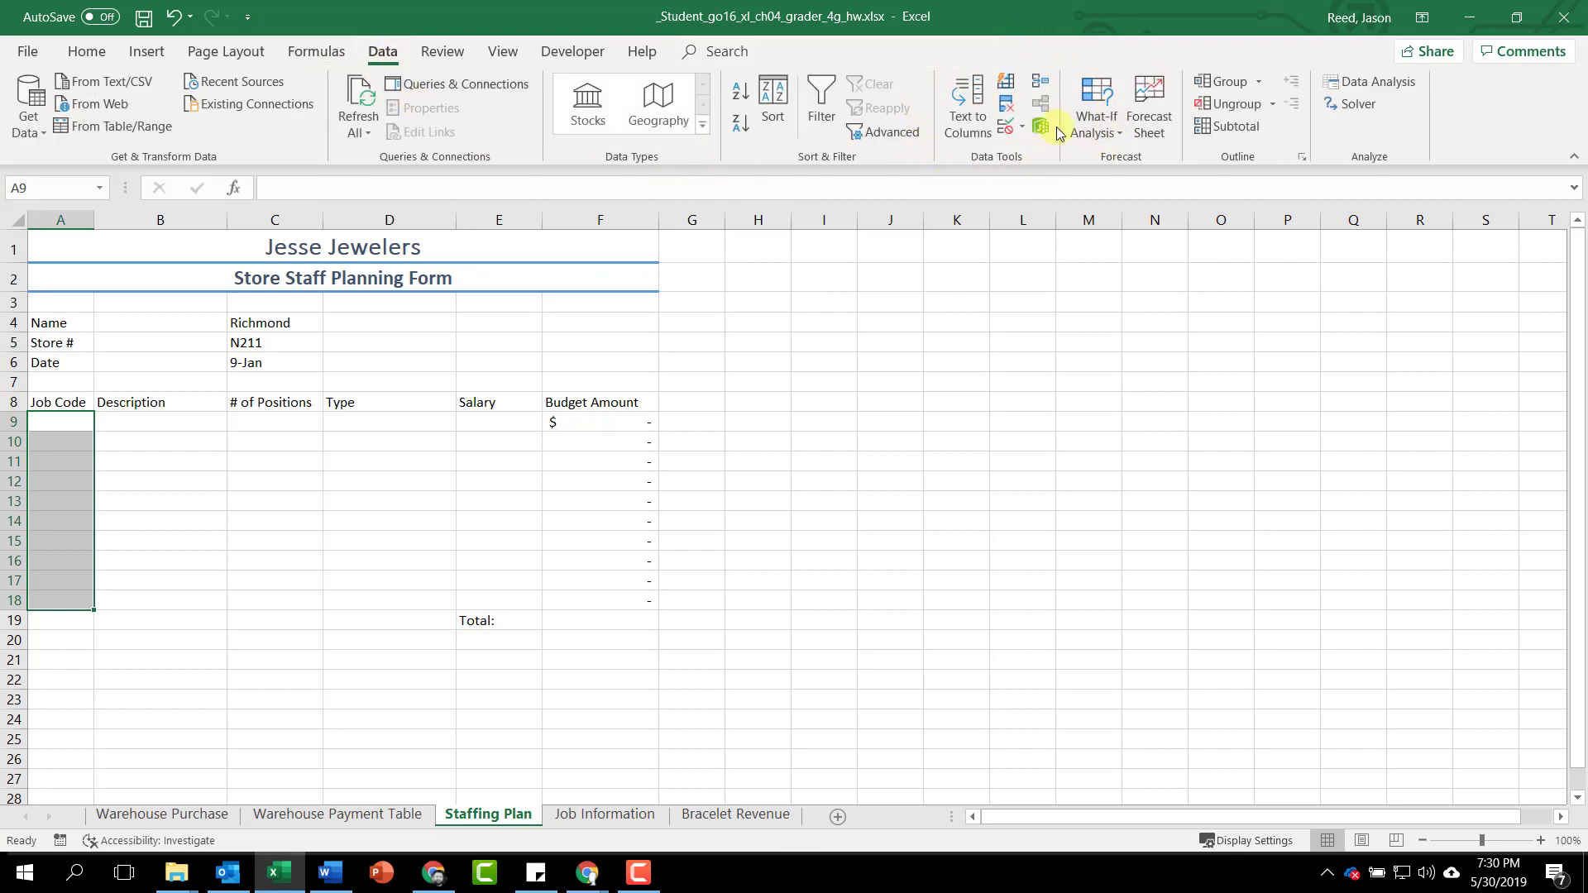
pyautogui.click(1006, 132)
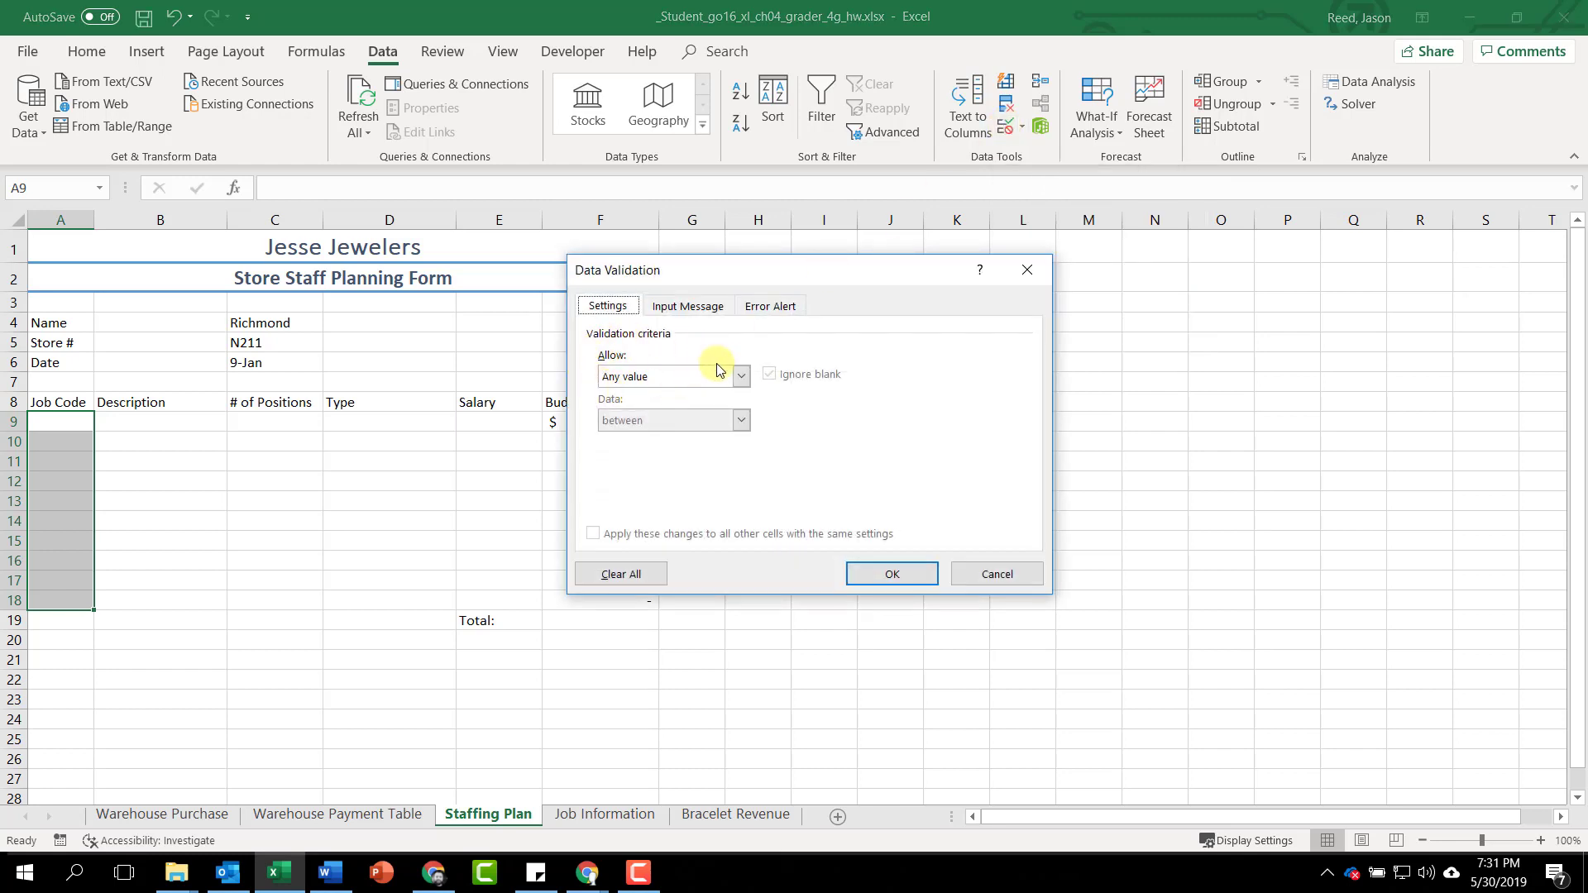
pyautogui.click(742, 376)
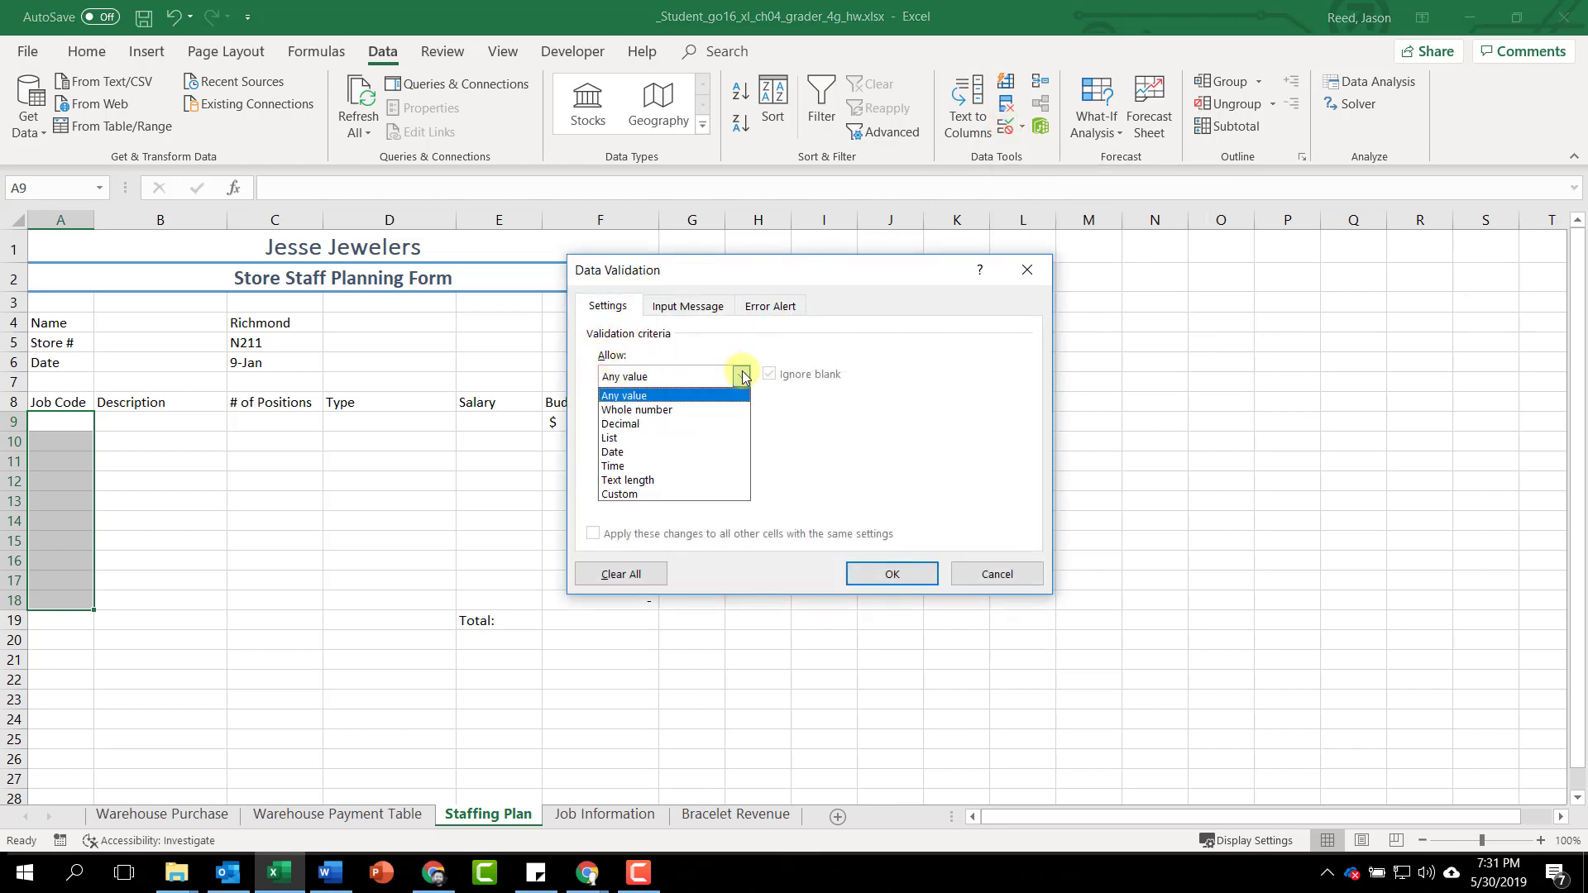
pyautogui.click(644, 440)
pyautogui.click(640, 461)
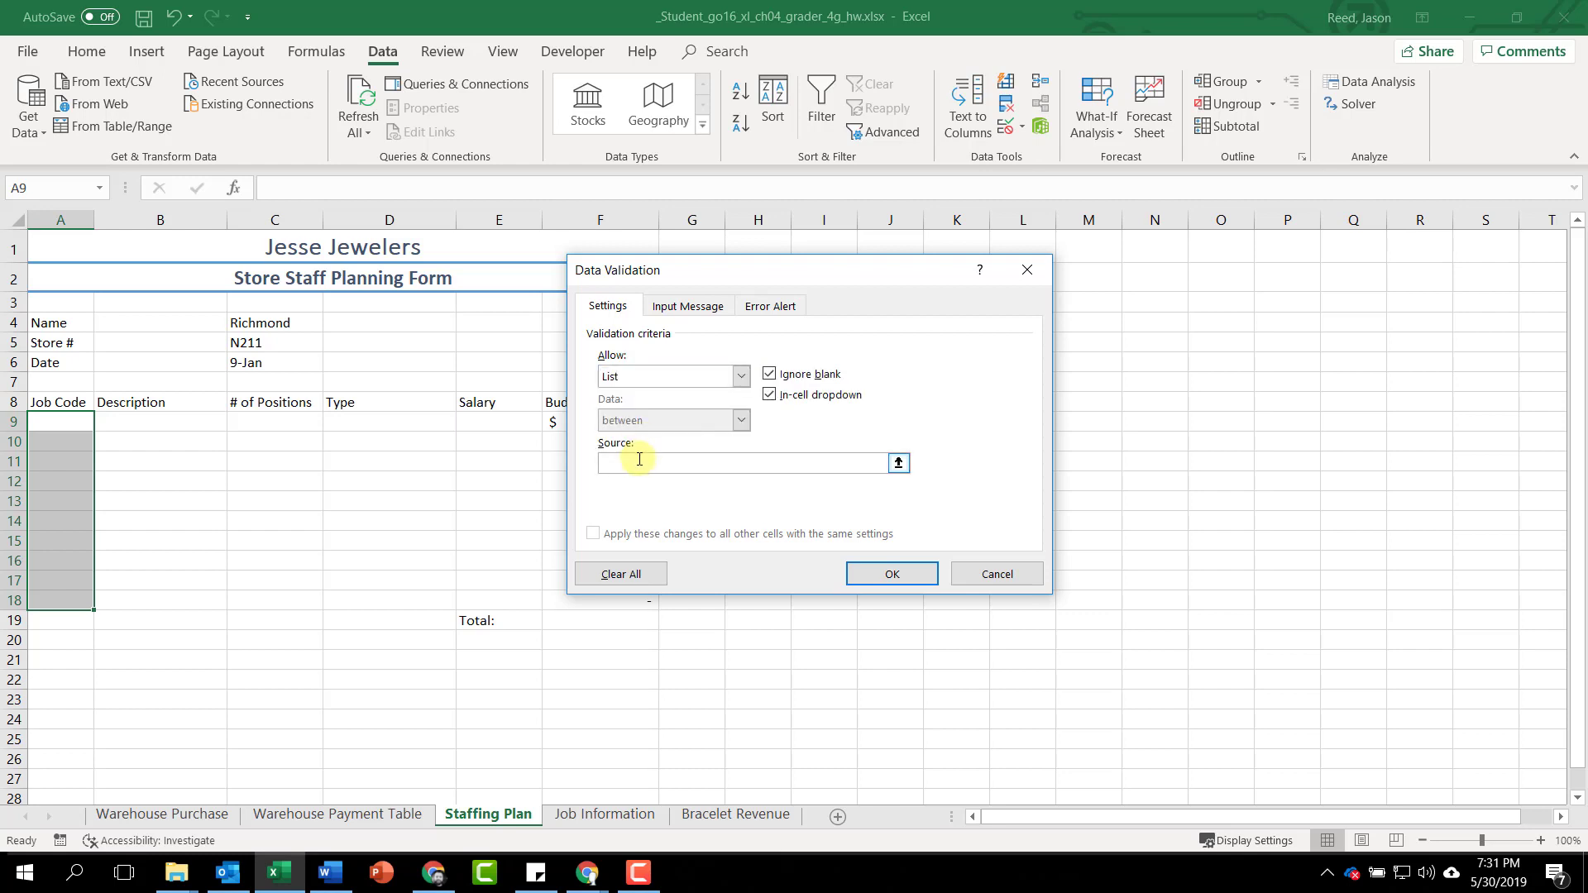
pyautogui.write('=Job_Code')
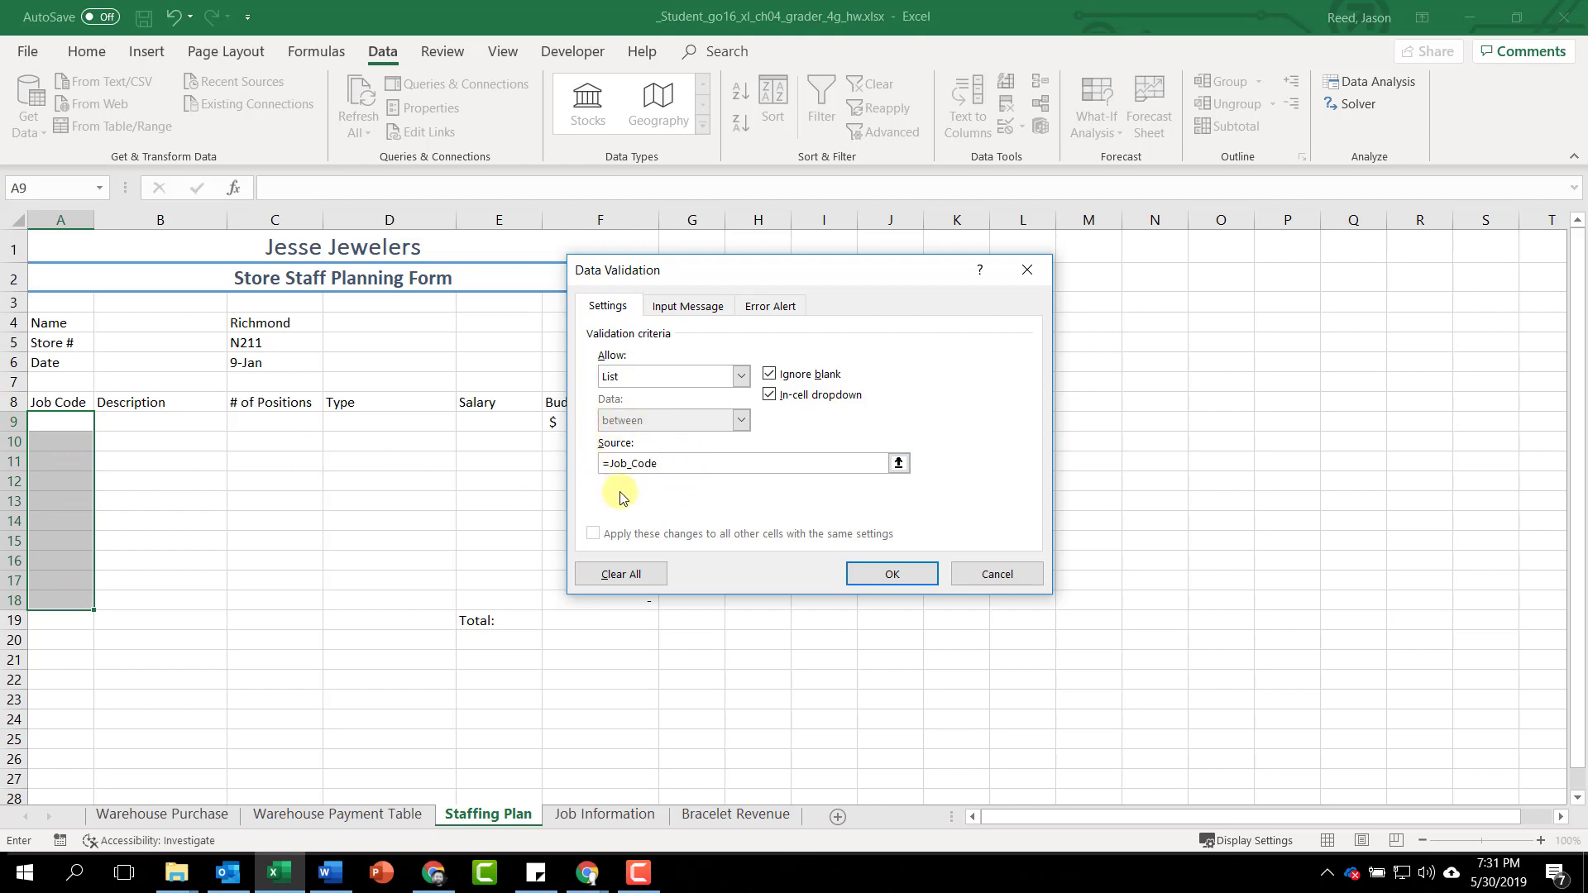
pyautogui.click(913, 574)
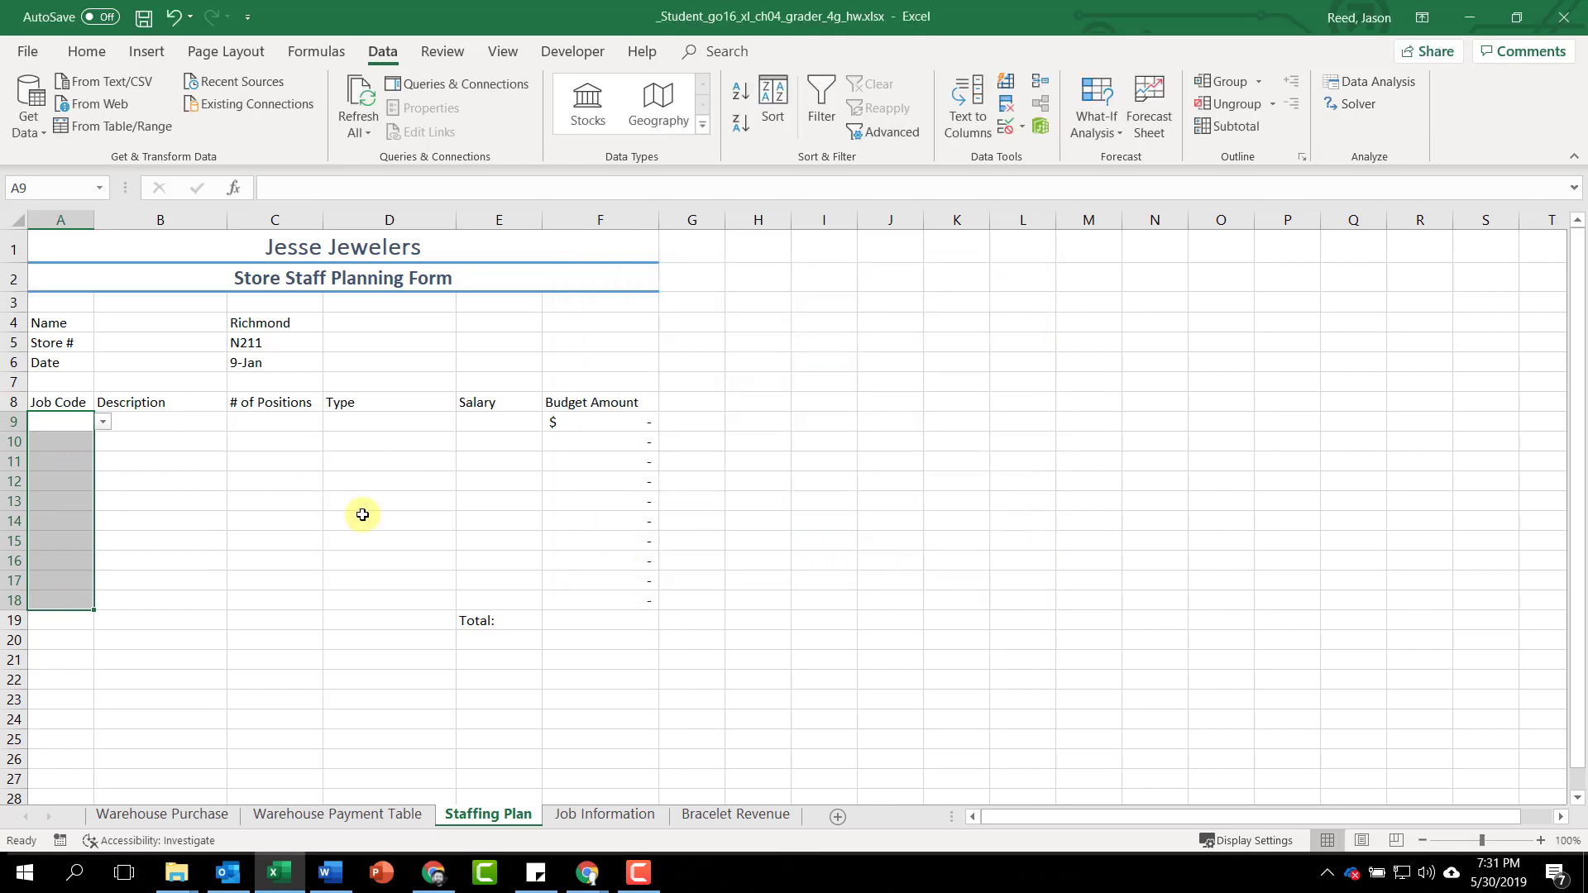
# Choose the job code M-MG for cell A9 from its validation list.
pyautogui.click(71, 417)
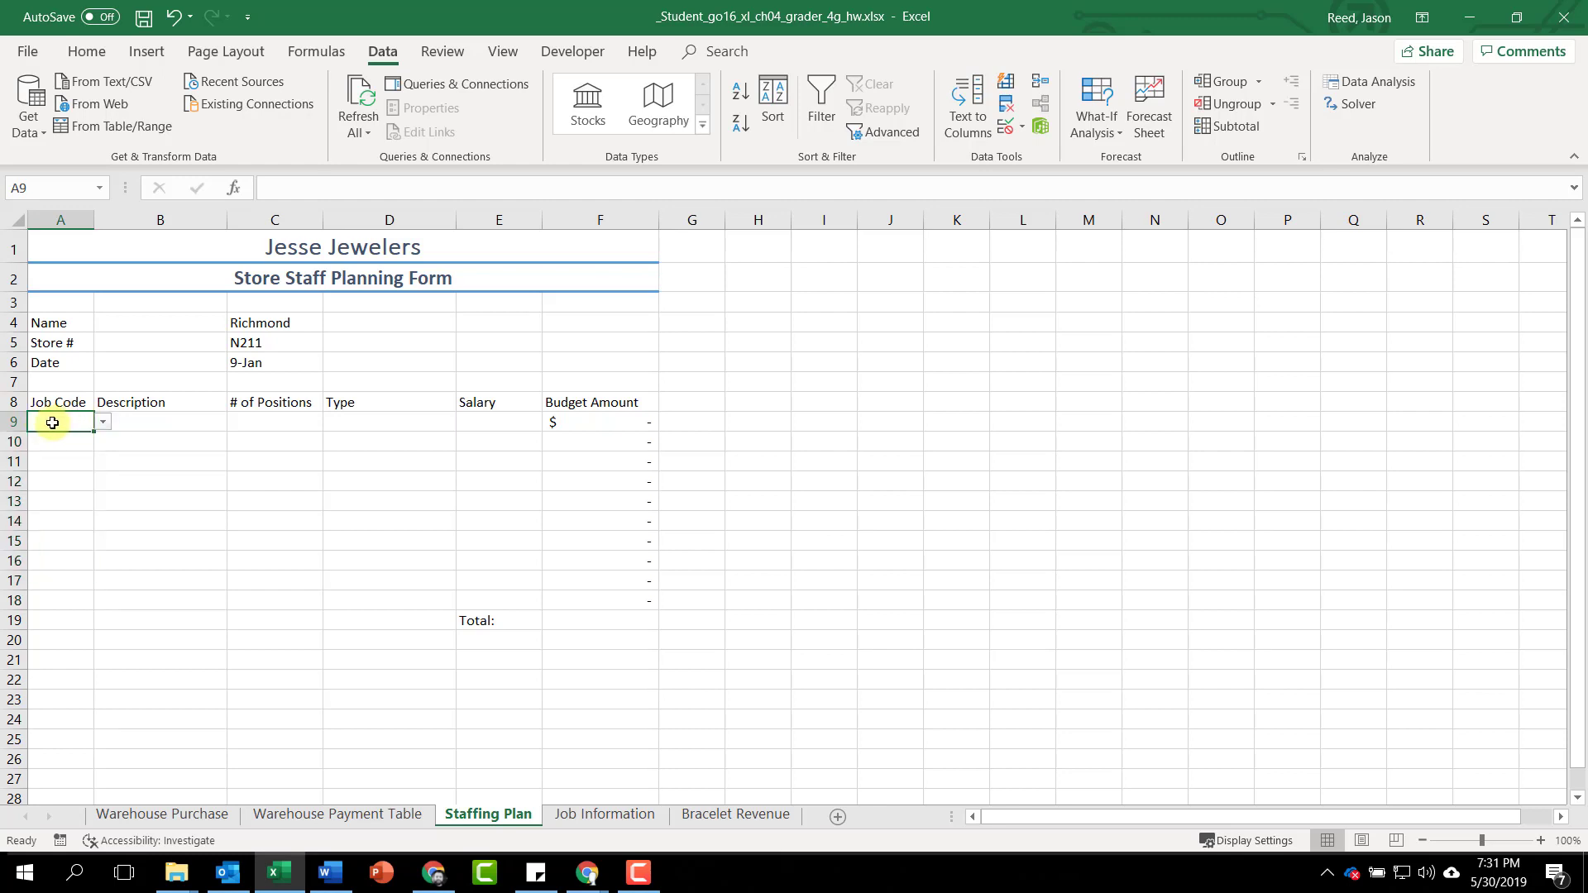
pyautogui.click(104, 423)
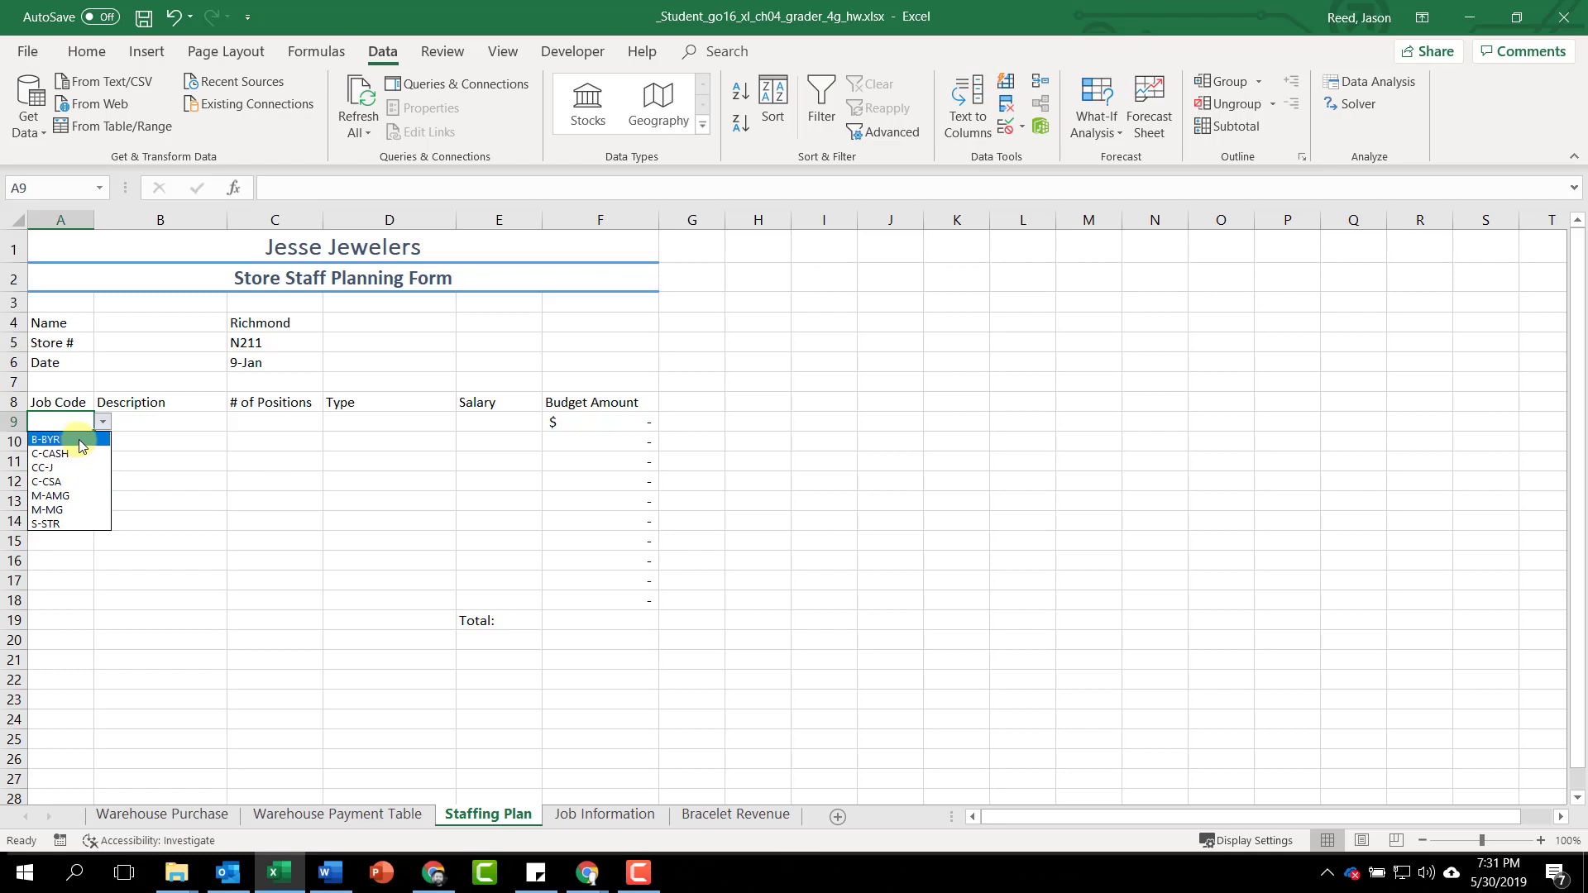
pyautogui.click(65, 509)
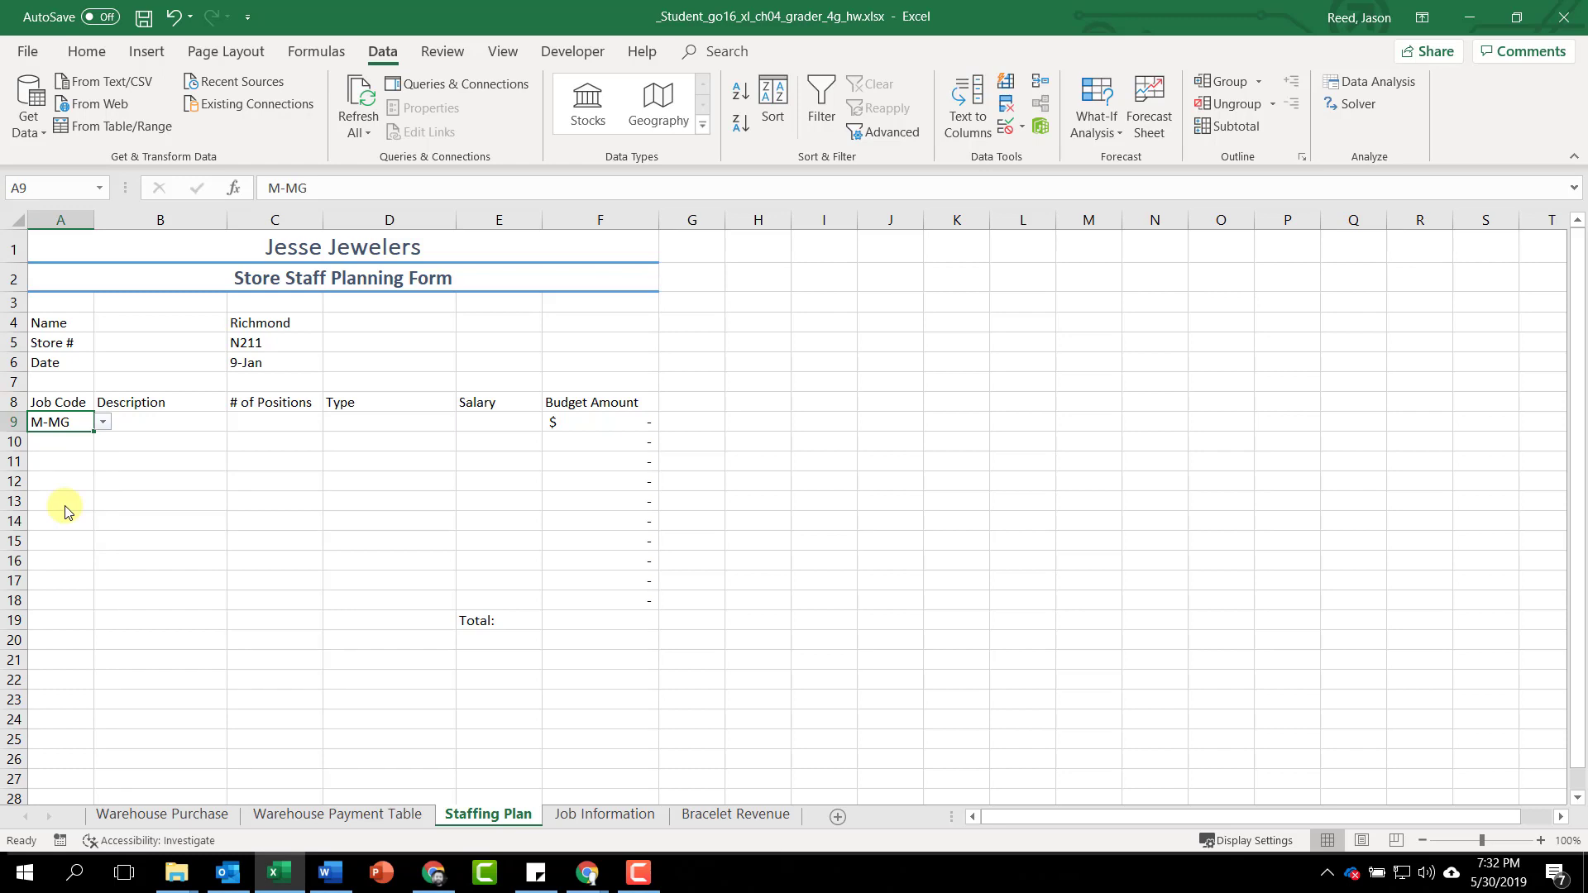
# Insert a VLOOKUP function in cell B9 of the Staffing Plan sheet with A9 as the lookup value.
pyautogui.click(153, 424)
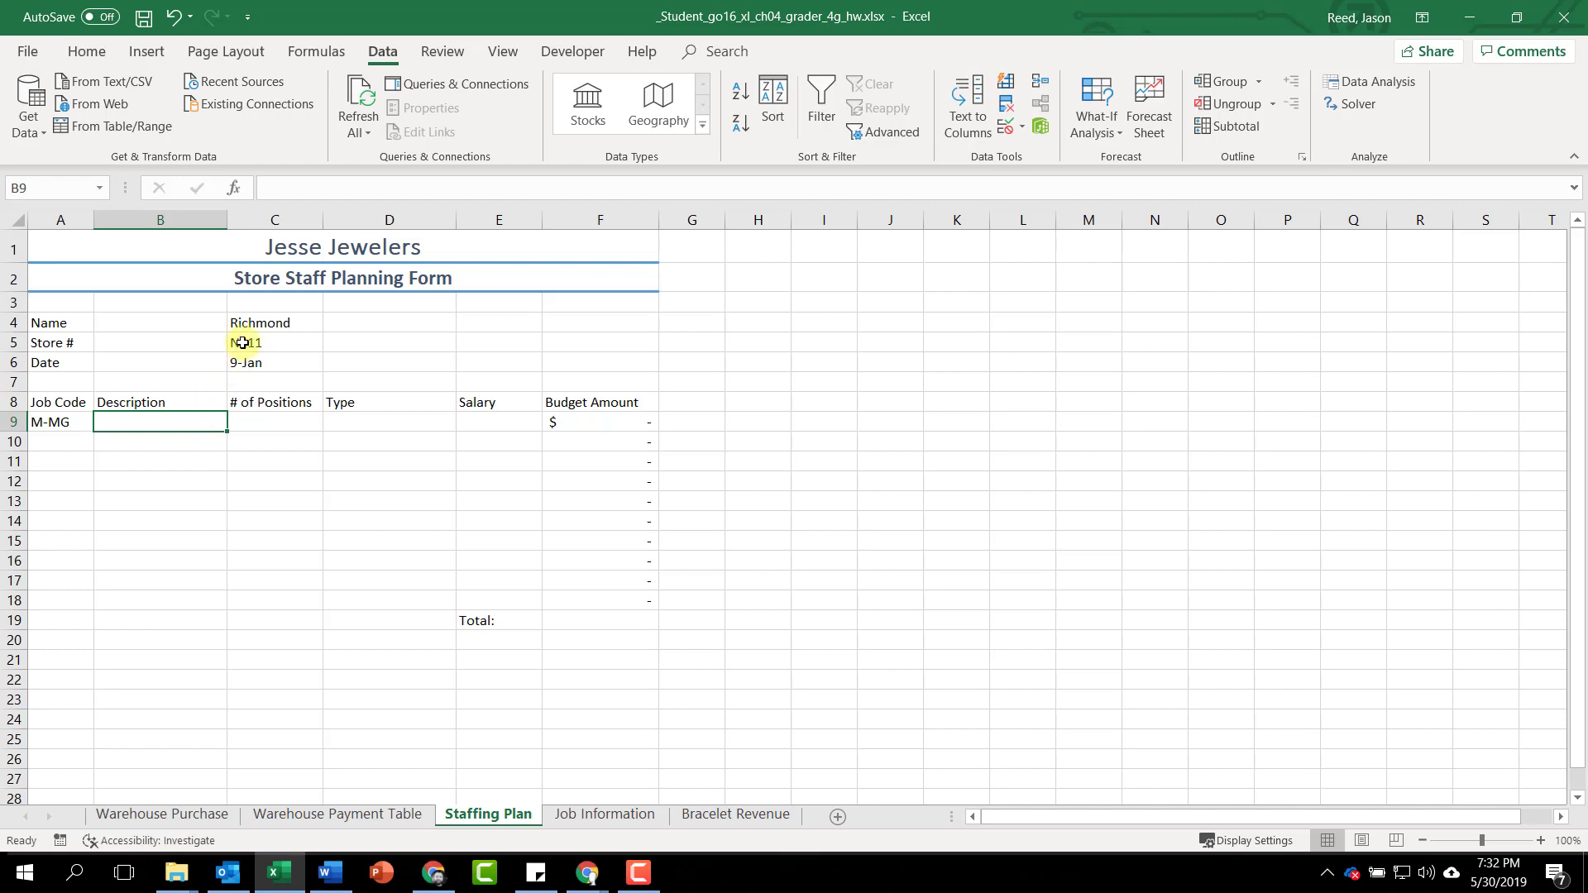
pyautogui.click(233, 186)
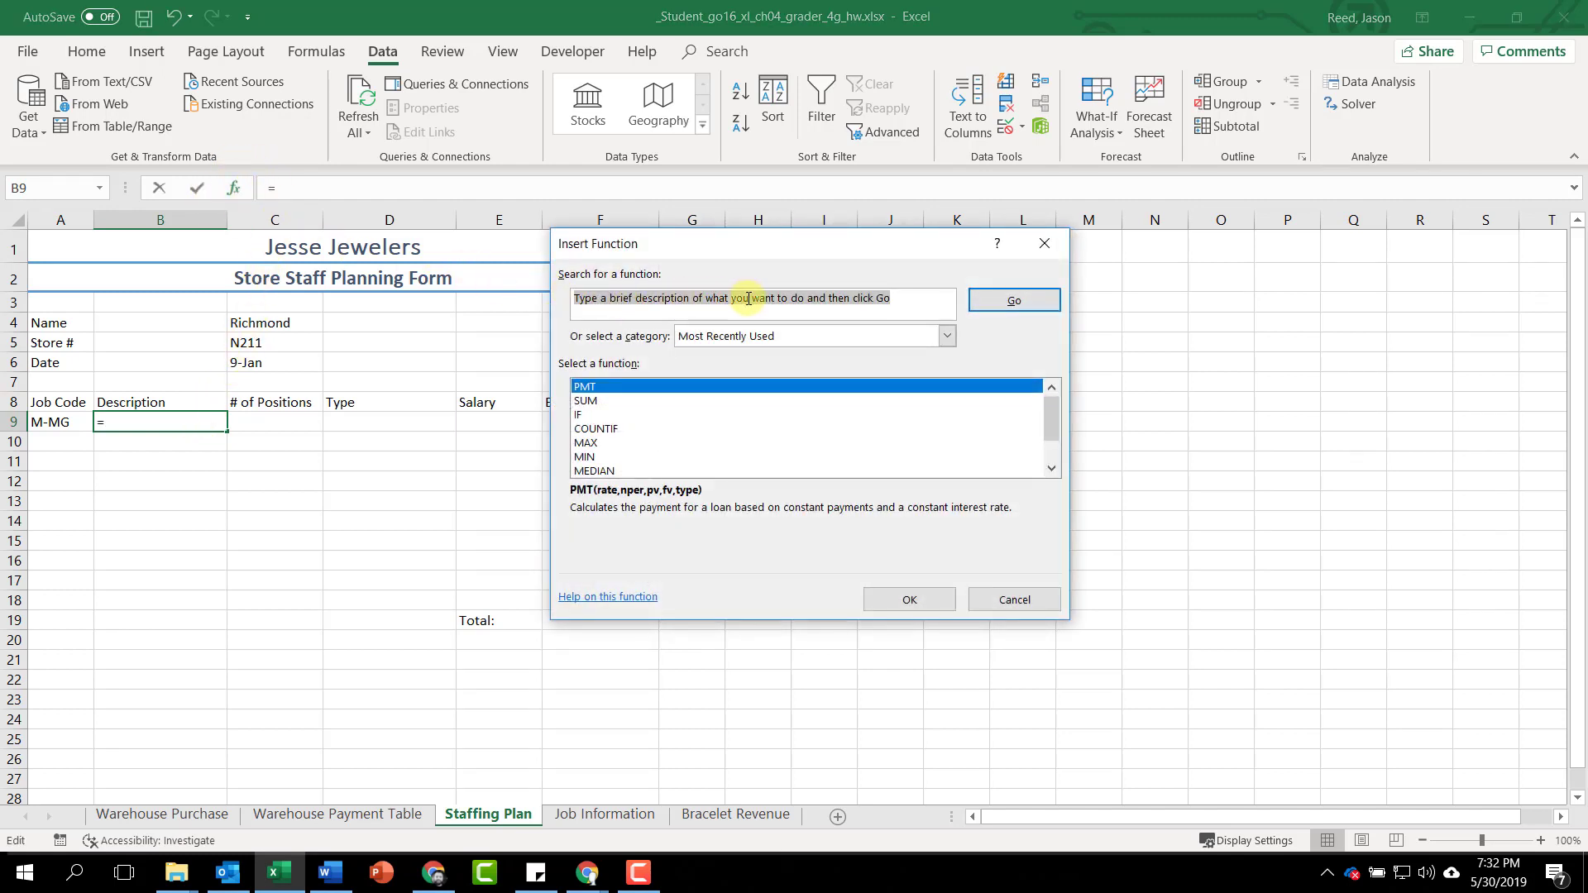
pyautogui.write('vlookup')
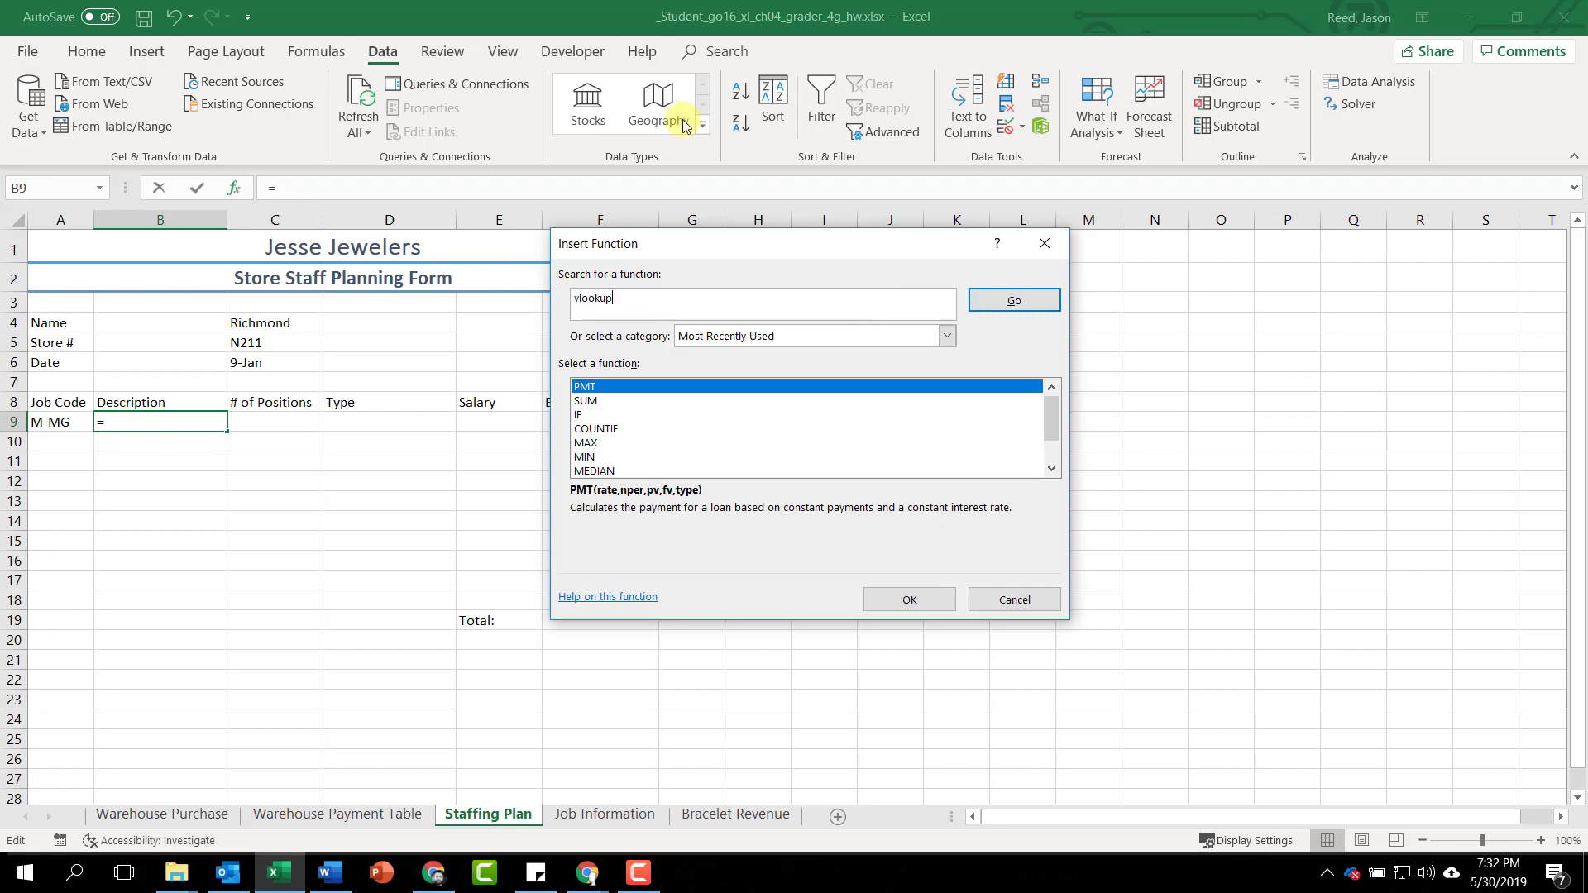
pyautogui.click(1015, 300)
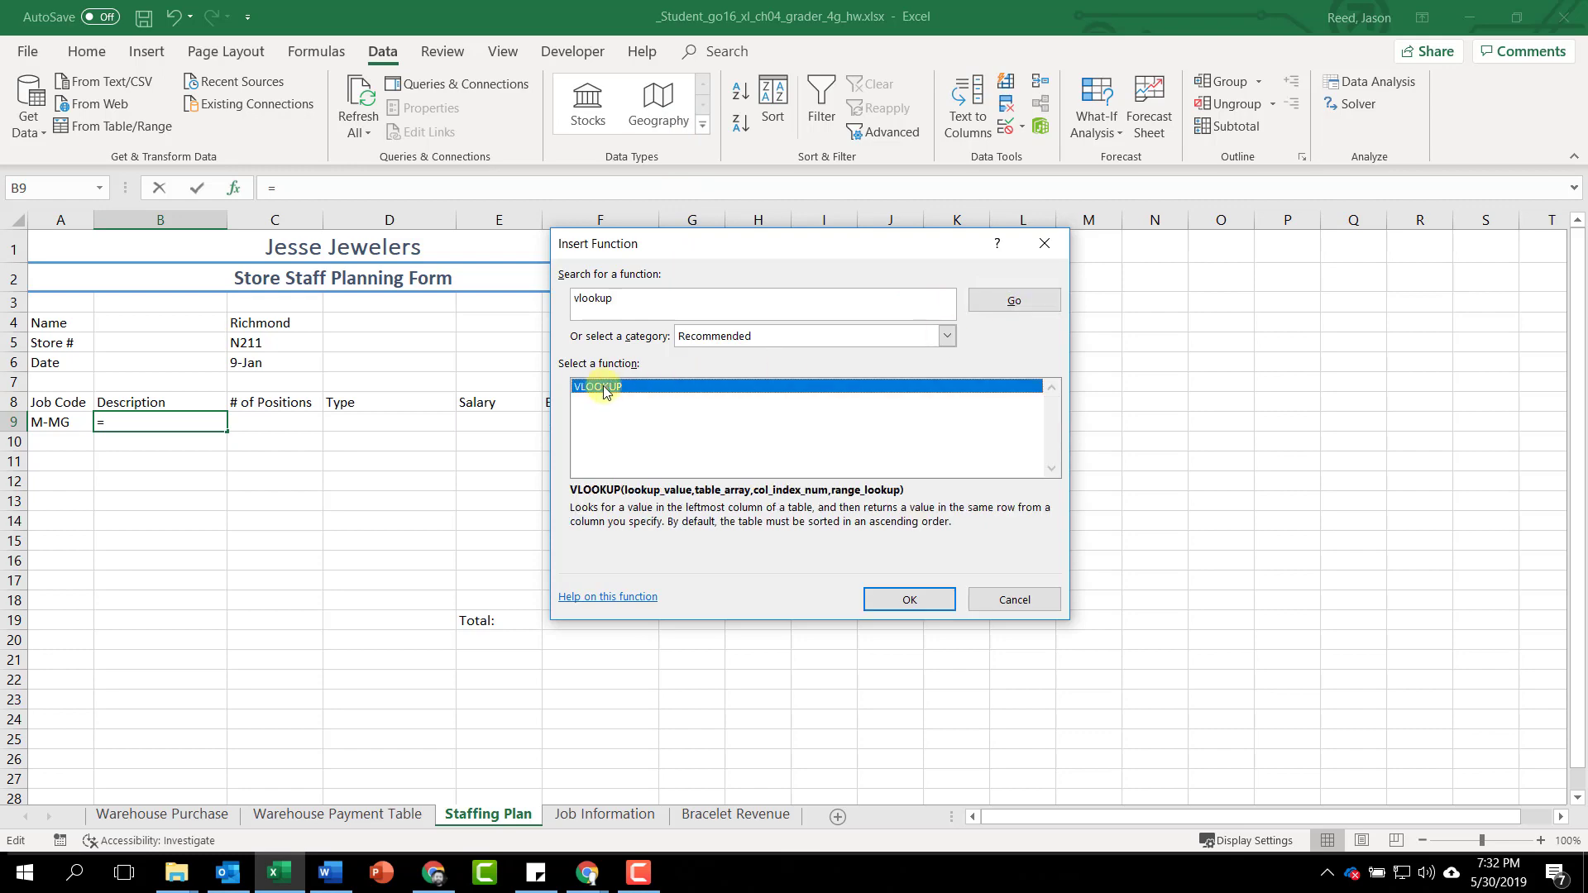
pyautogui.click(913, 599)
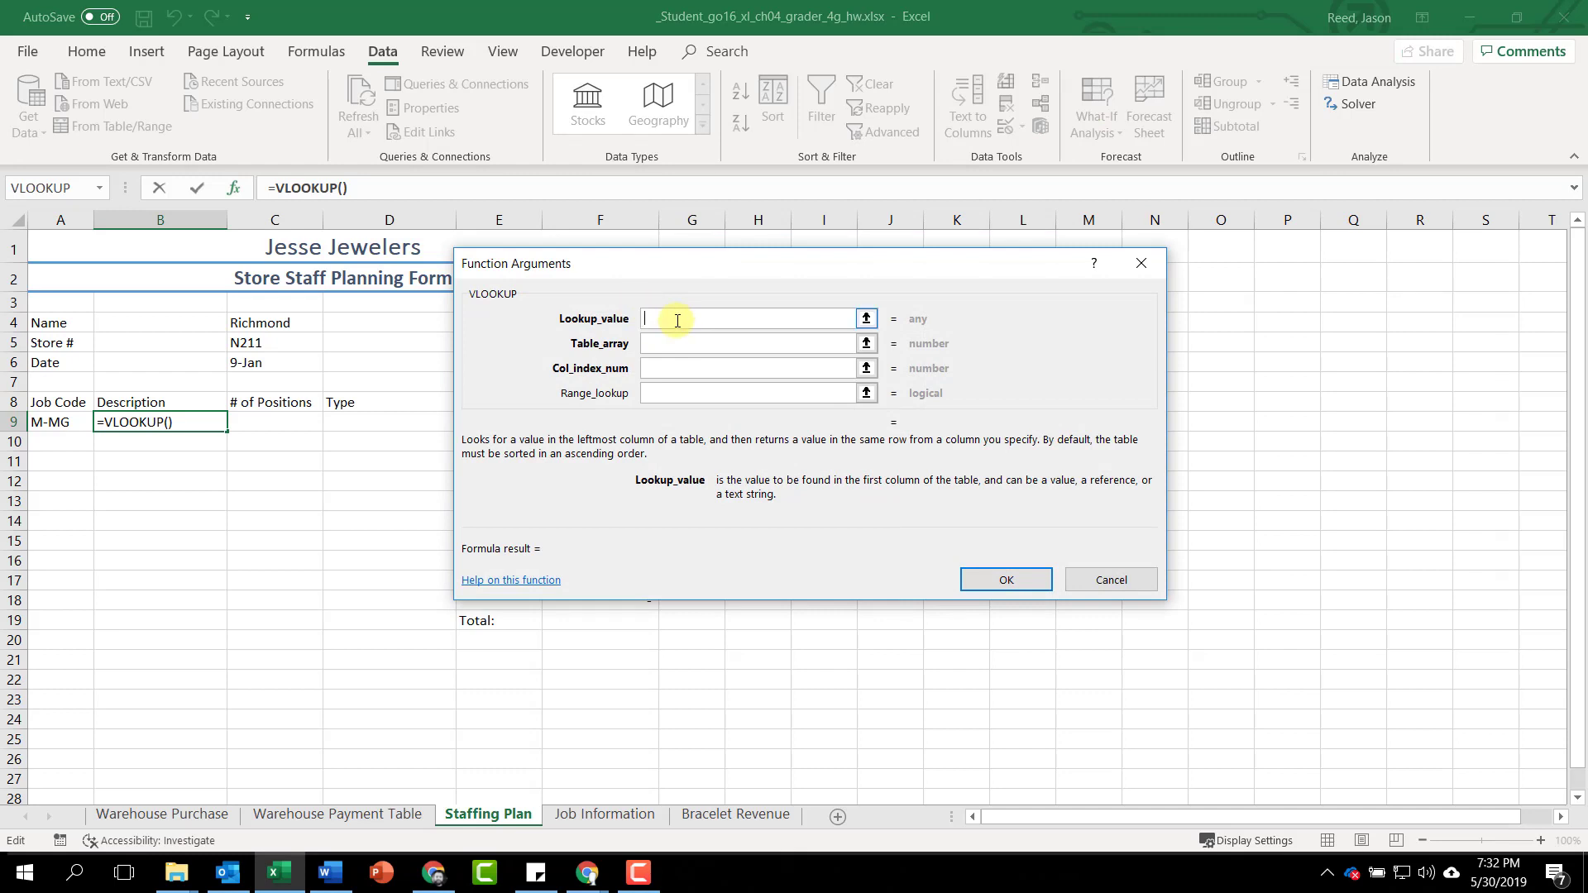
pyautogui.write('a9')
# Set the VLOOKUP table array to the absolute range $A$5:$C$11 on the Job Information sheet.
pyautogui.click(678, 342)
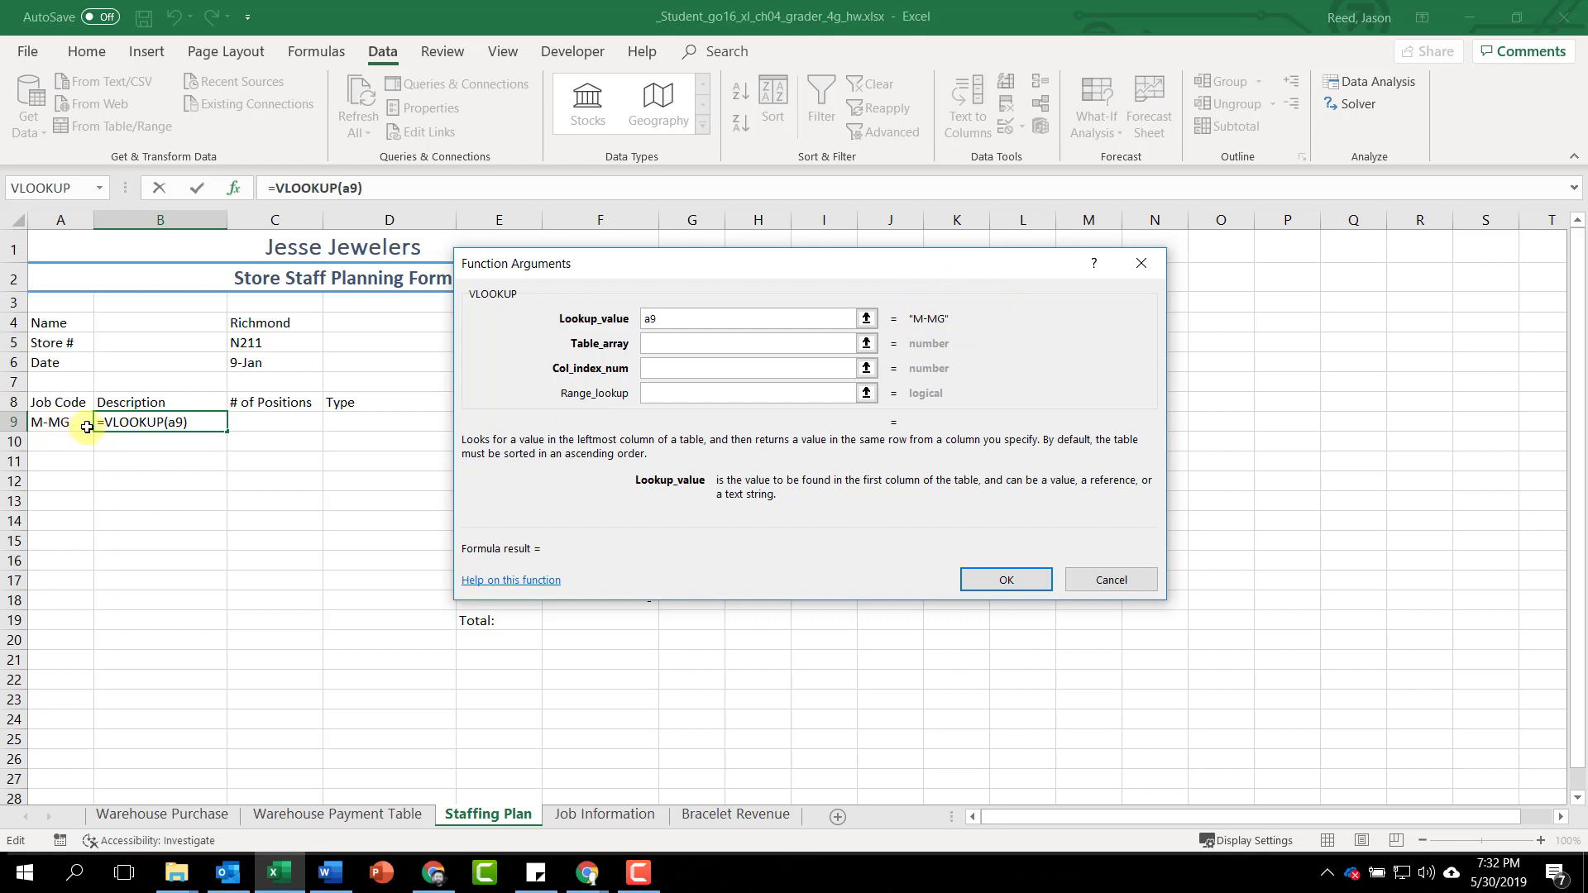
pyautogui.click(664, 346)
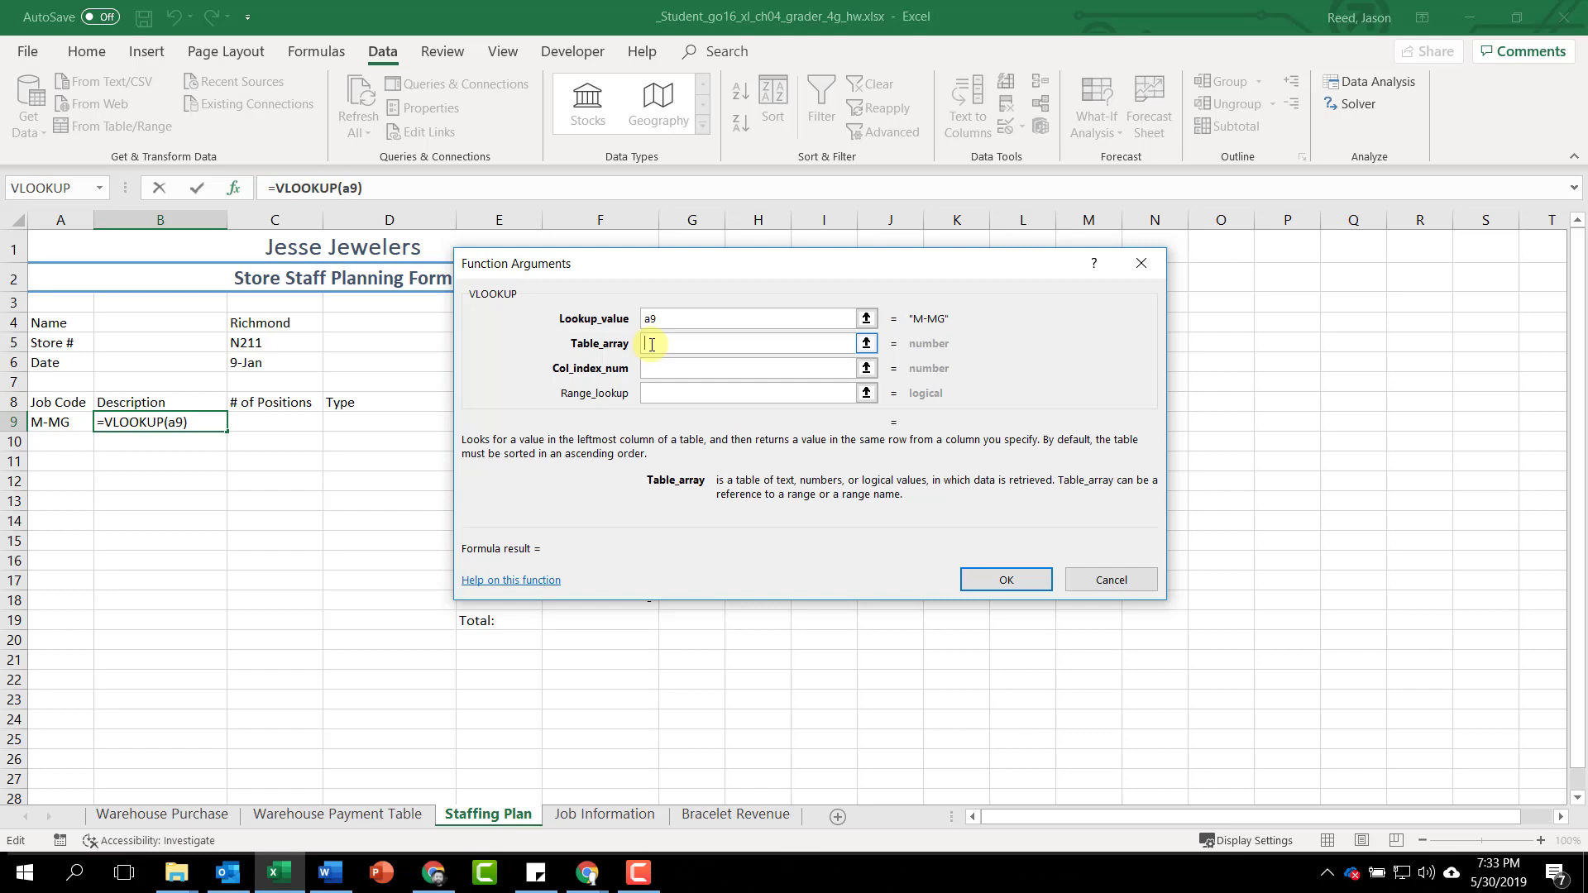
pyautogui.click(606, 814)
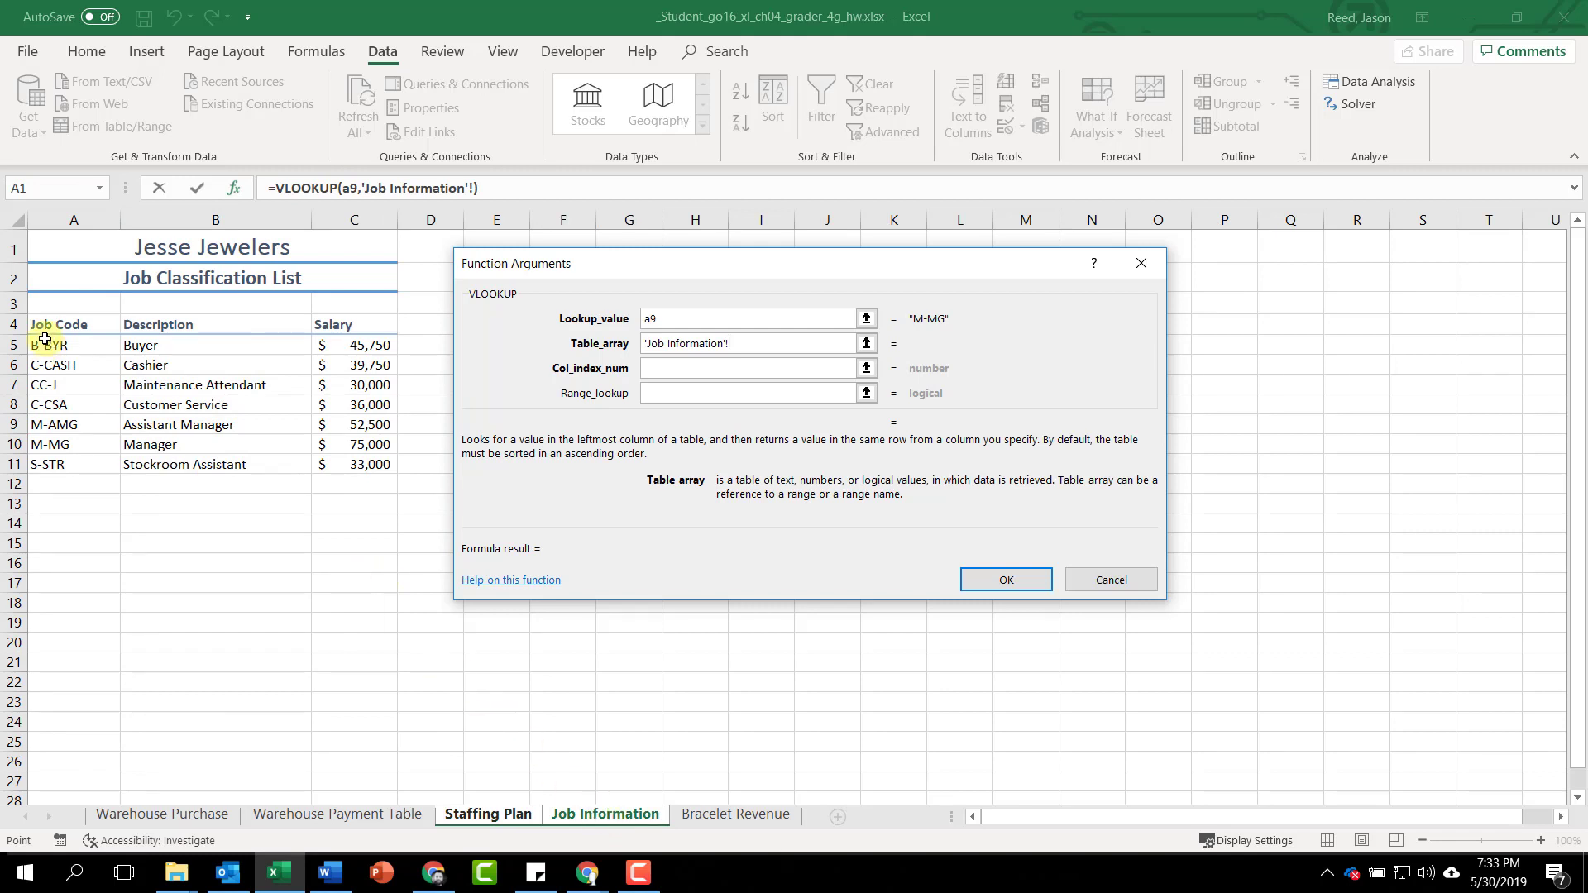
pyautogui.moveTo(44, 341); pyautogui.dragTo(354, 460)
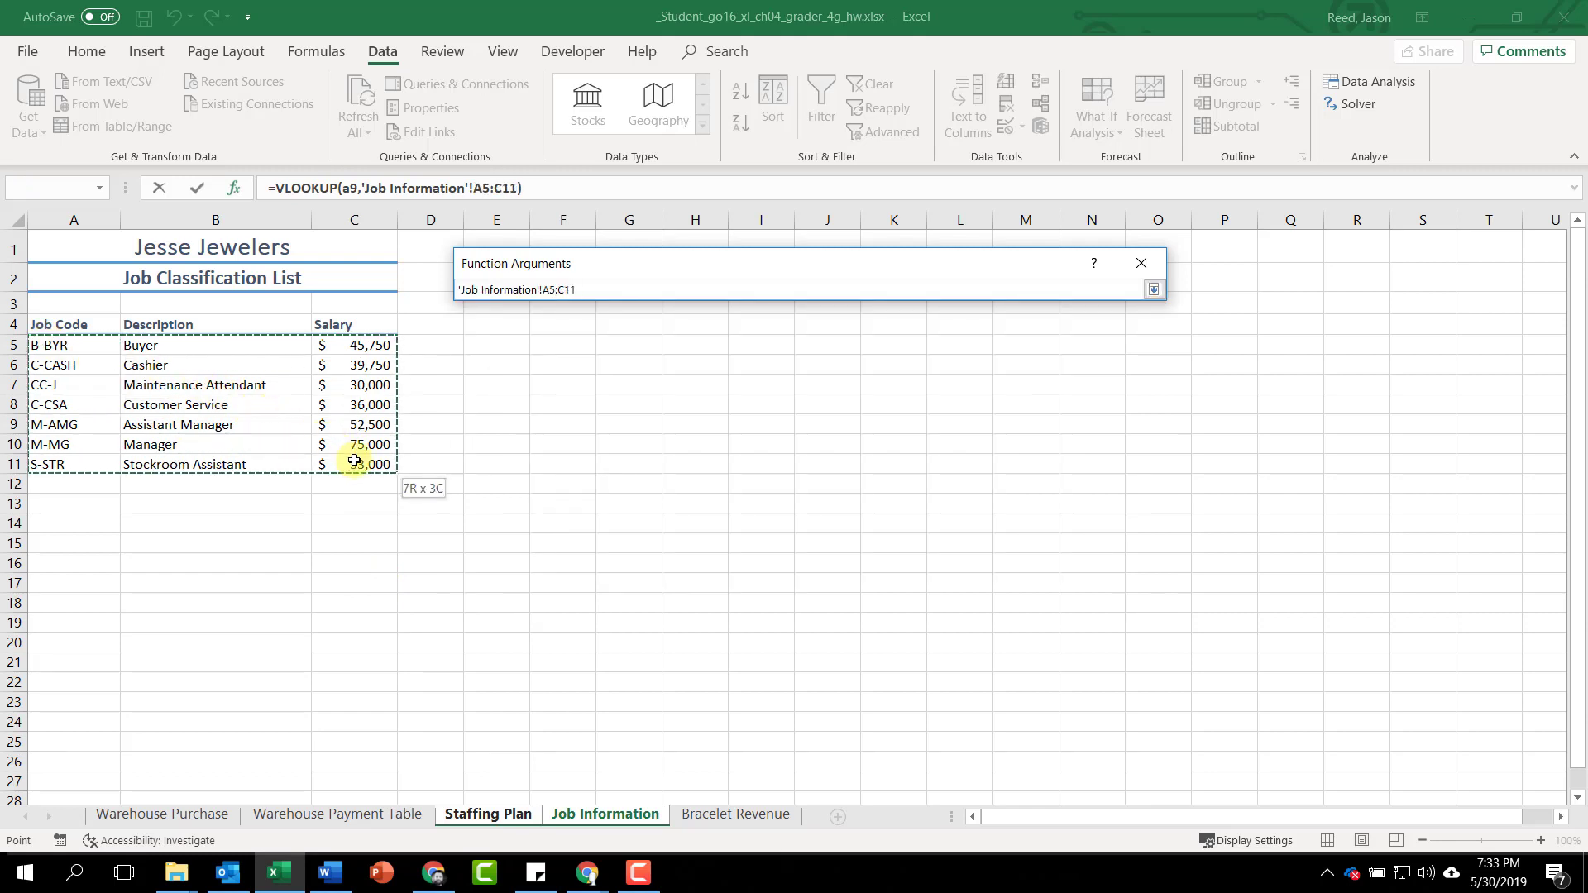
pyautogui.moveTo(354, 460); pyautogui.dragTo(354, 461)
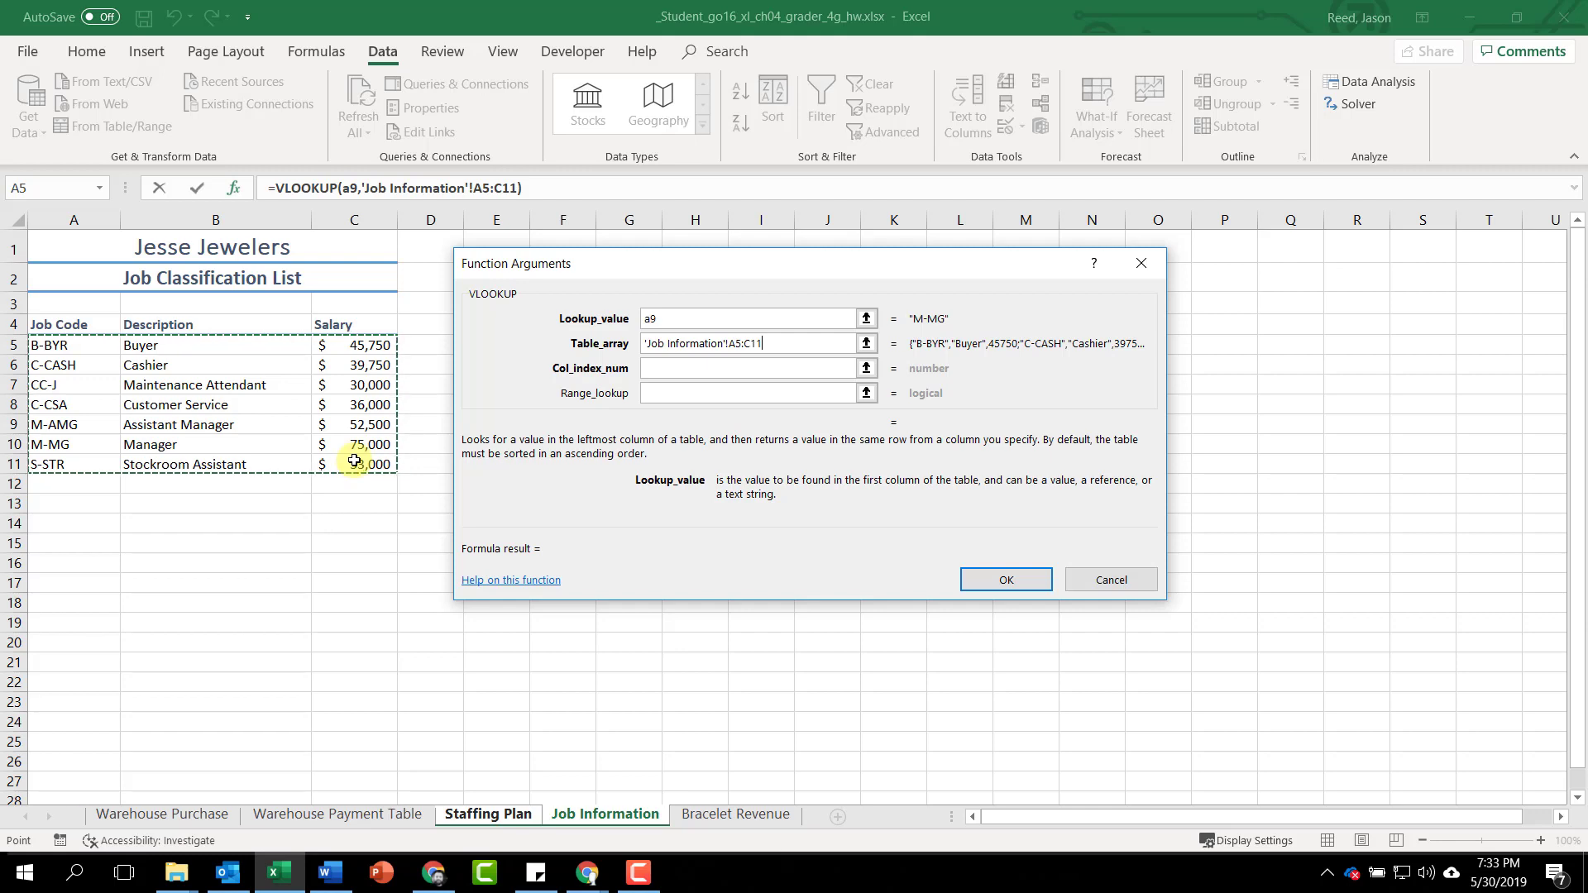
pyautogui.press('F4')
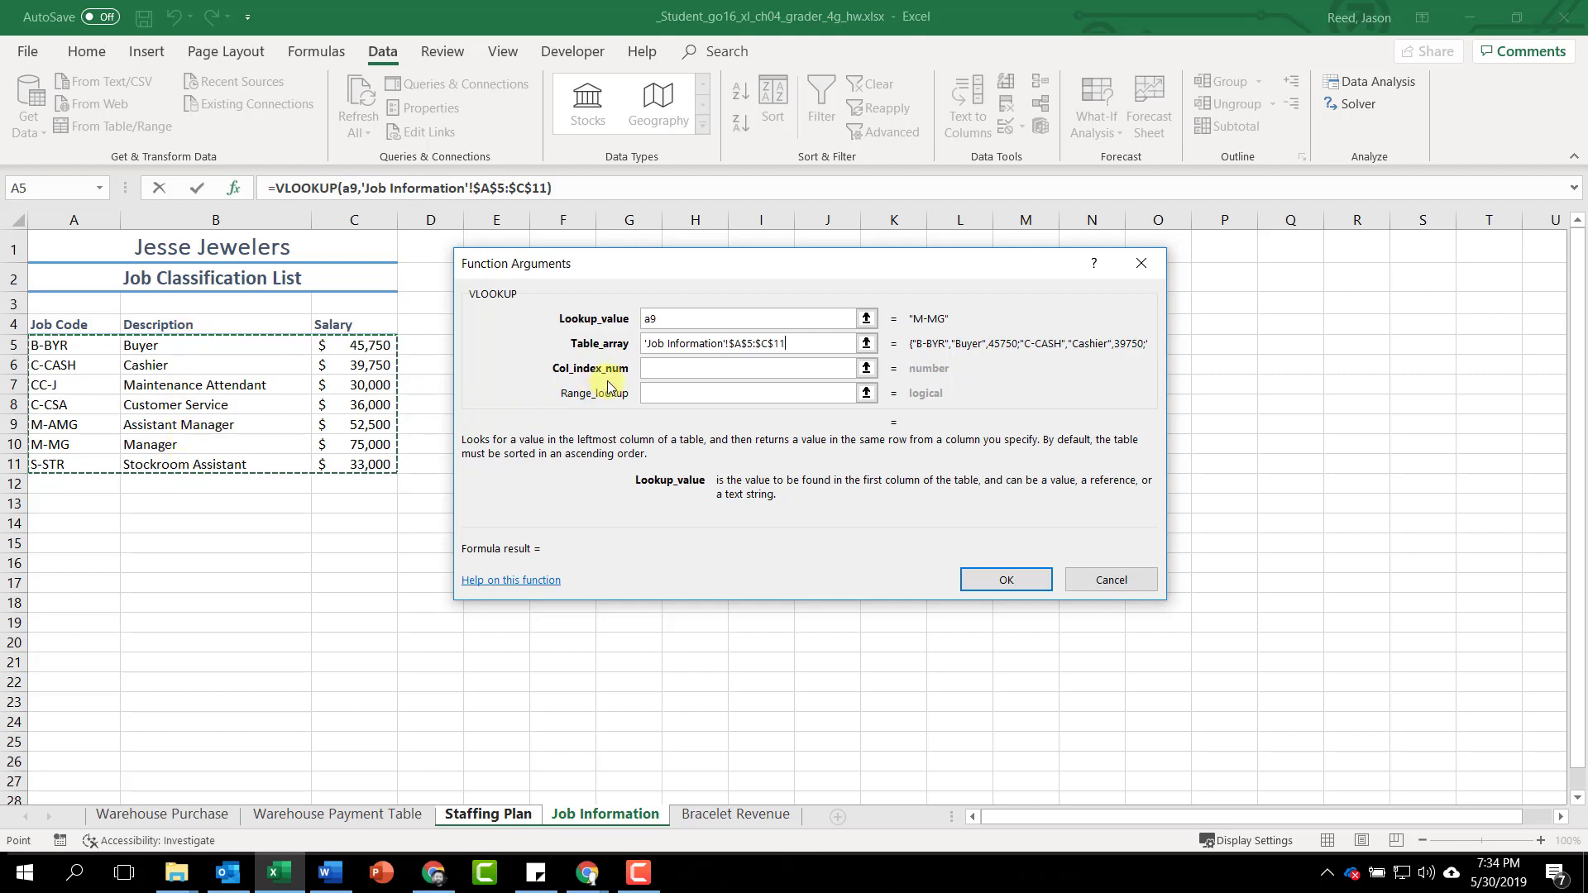
# Set the VLOOKUP column index to 2 for cell B9 and fill the formula down through B18.
pyautogui.click(669, 369)
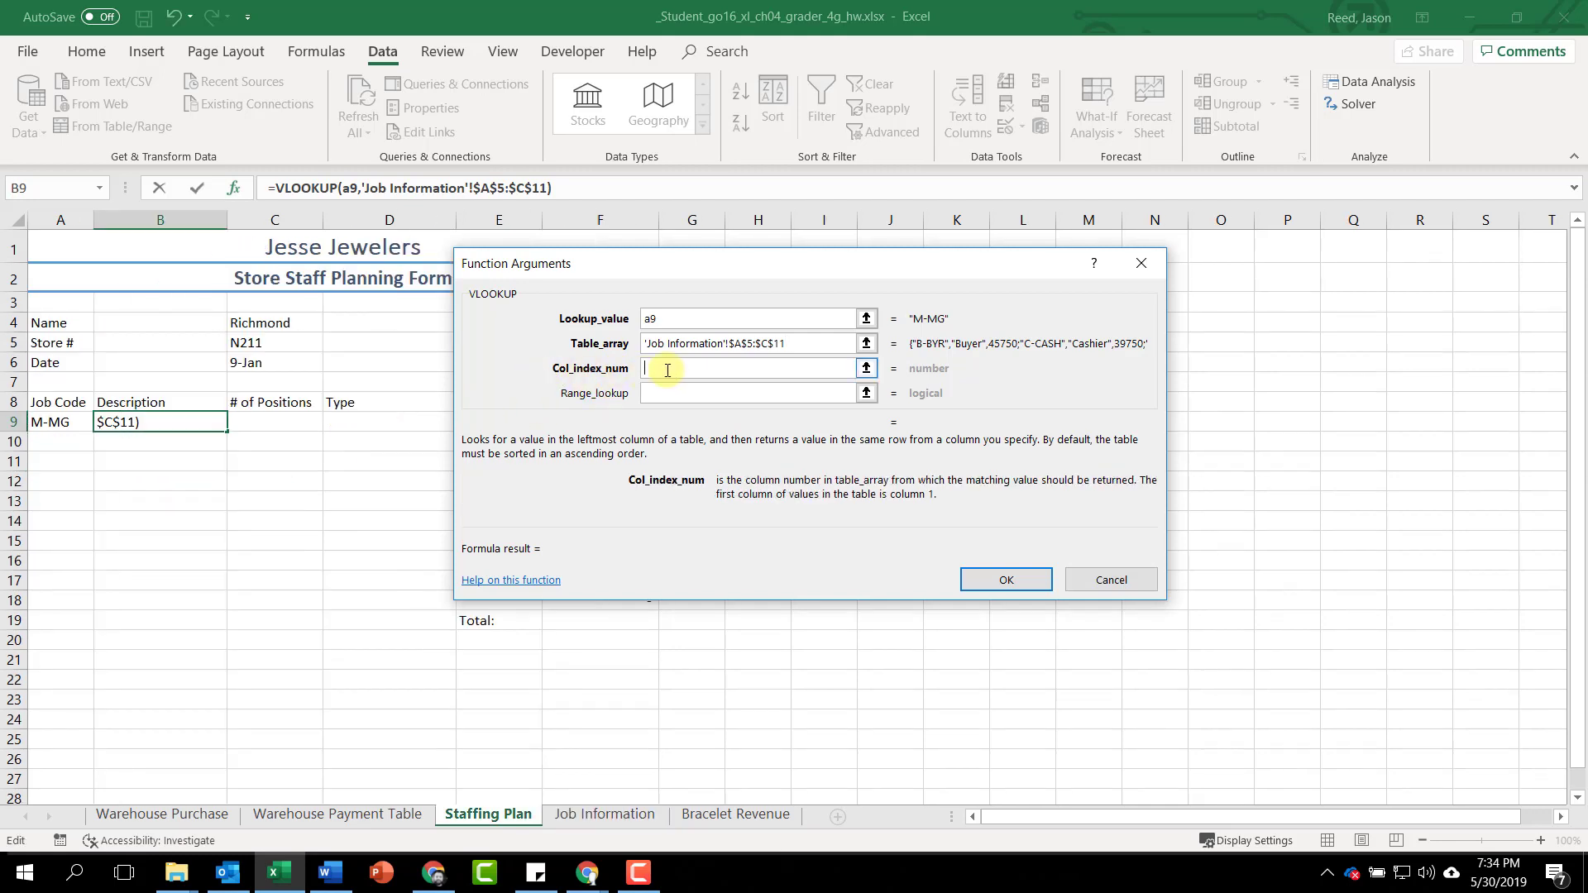
pyautogui.write('2')
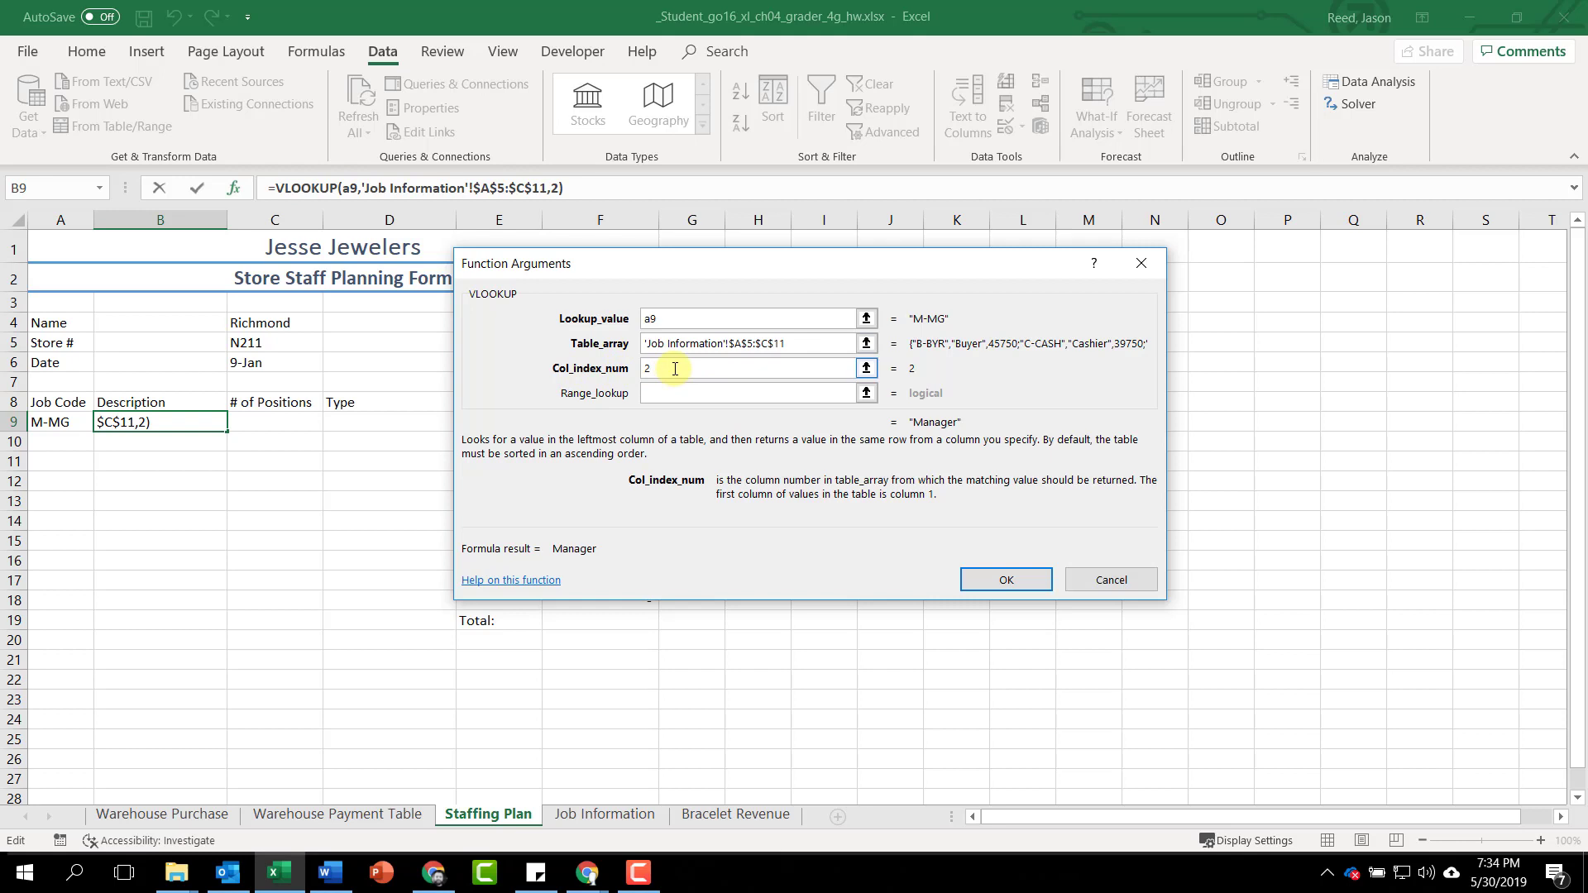
pyautogui.click(1003, 582)
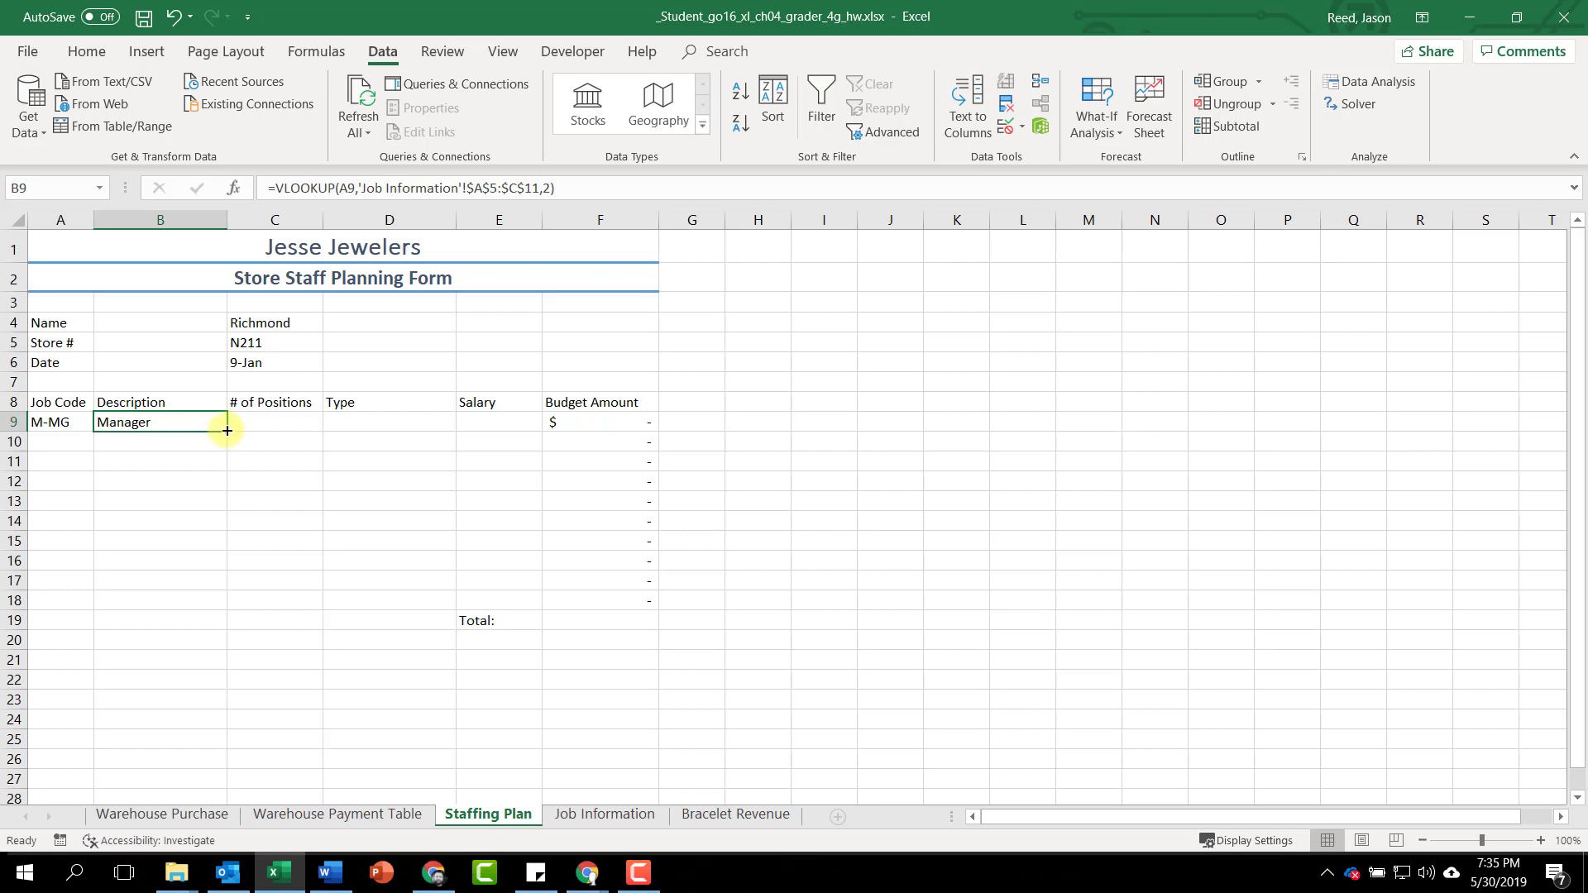
pyautogui.moveTo(227, 432); pyautogui.dragTo(231, 607)
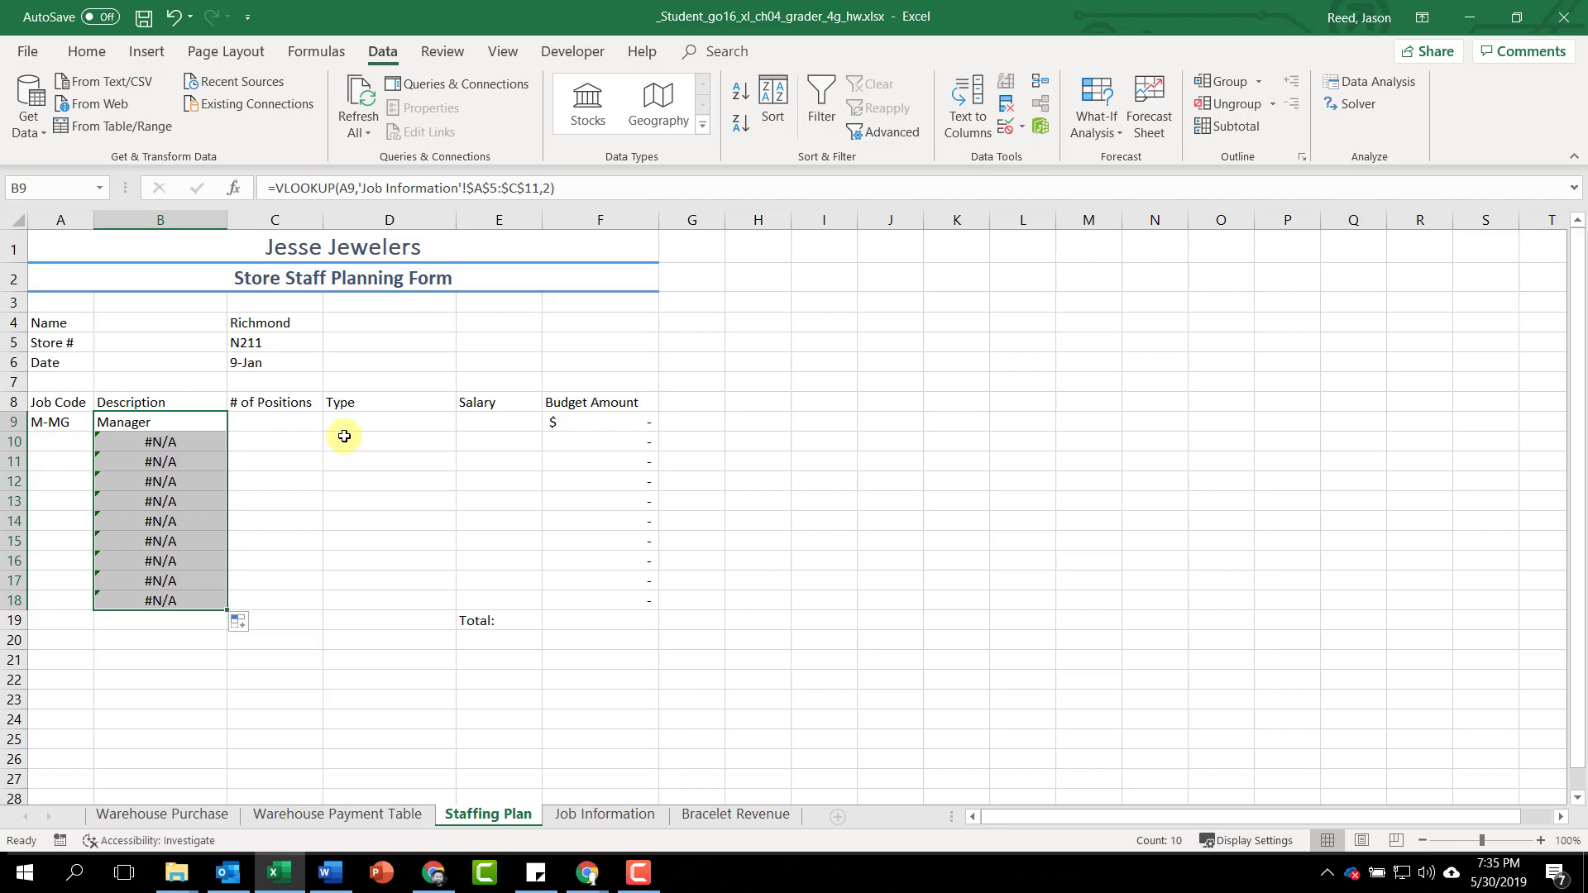
# Enter 1 as the number of positions in C9 and Management as the type in D9.
pyautogui.click(267, 422)
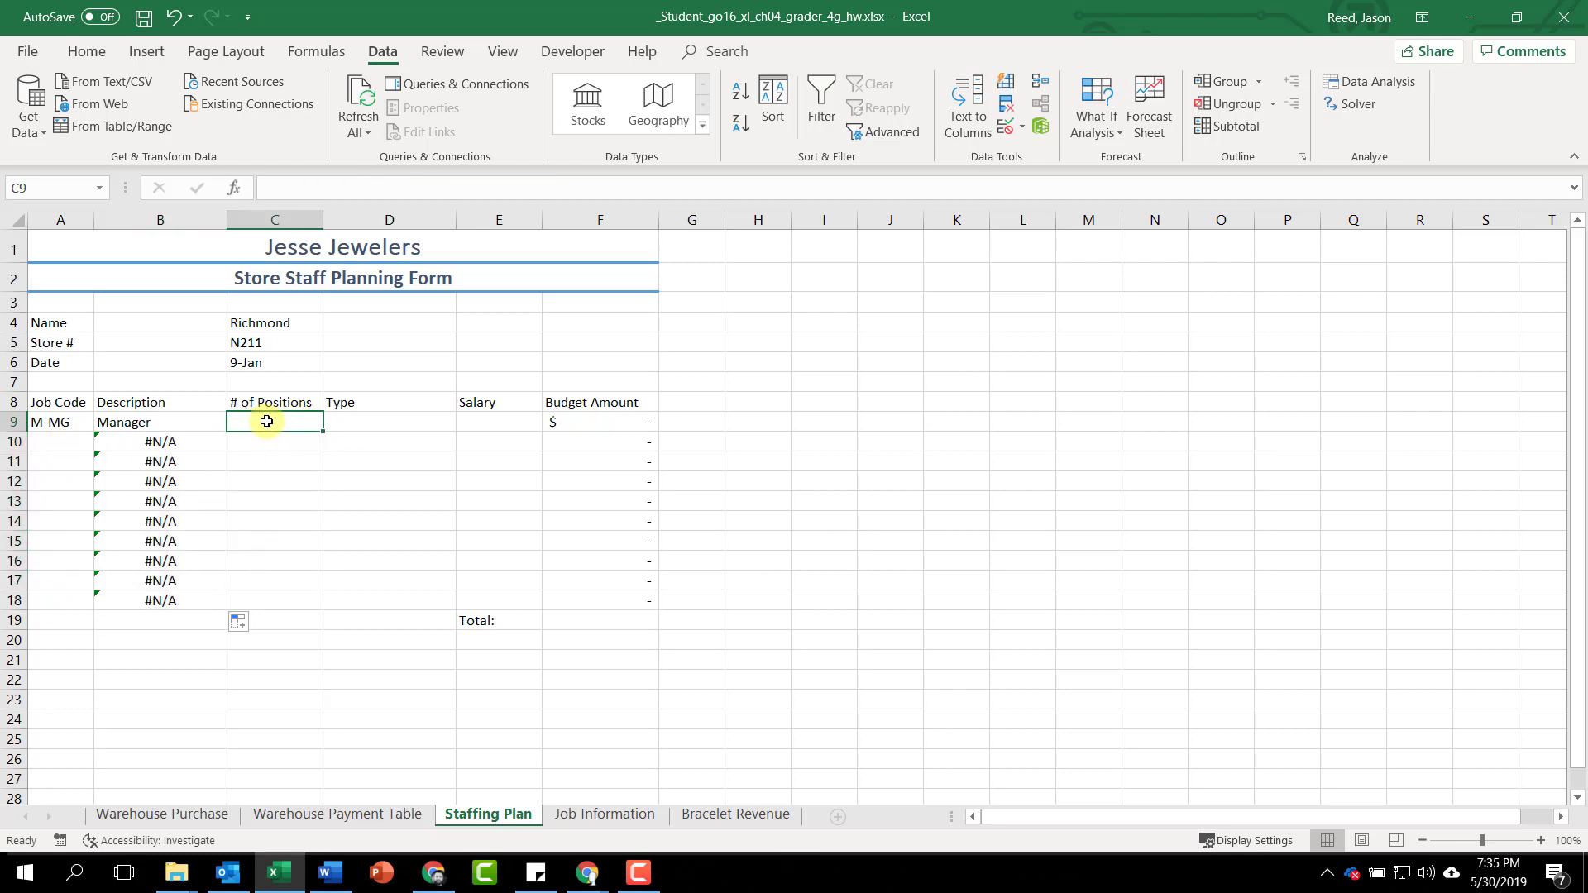
pyautogui.write('1')
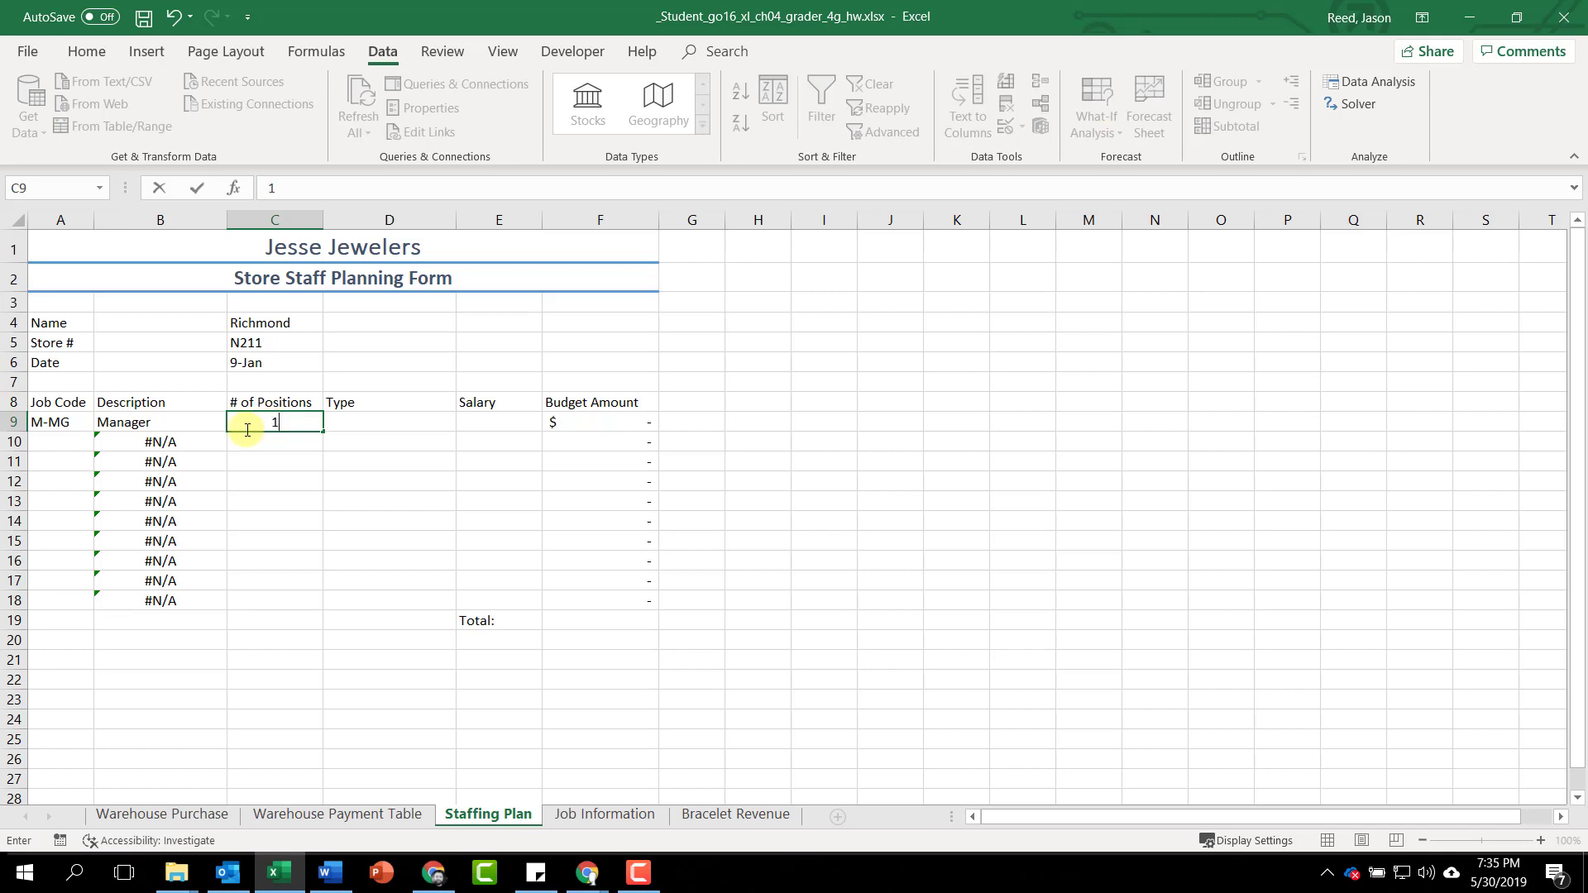
pyautogui.click(364, 420)
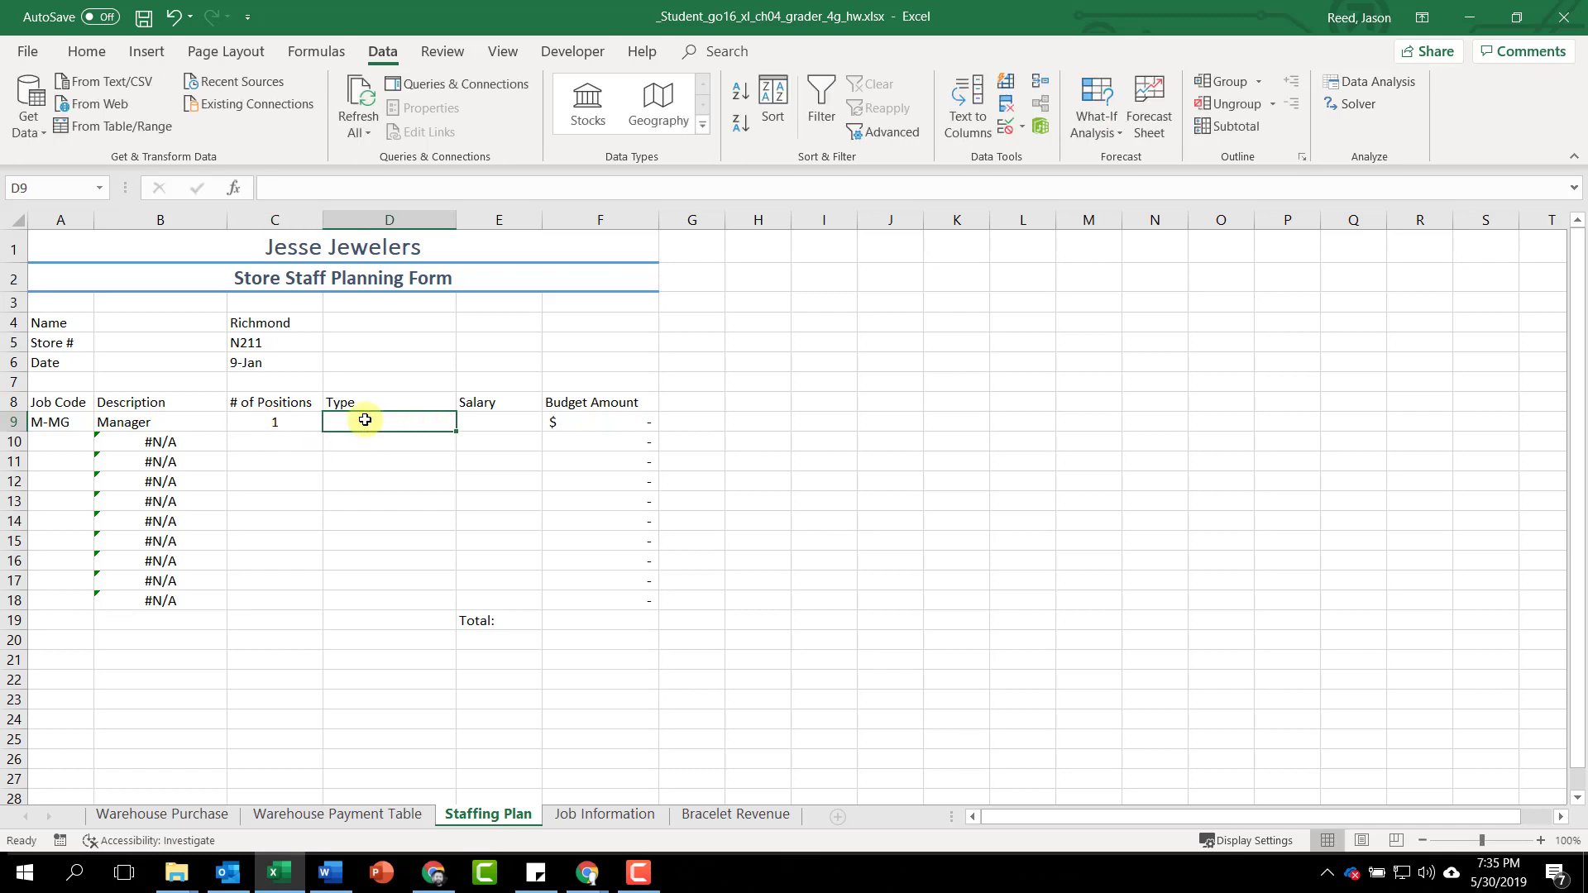
pyautogui.write('Manage')
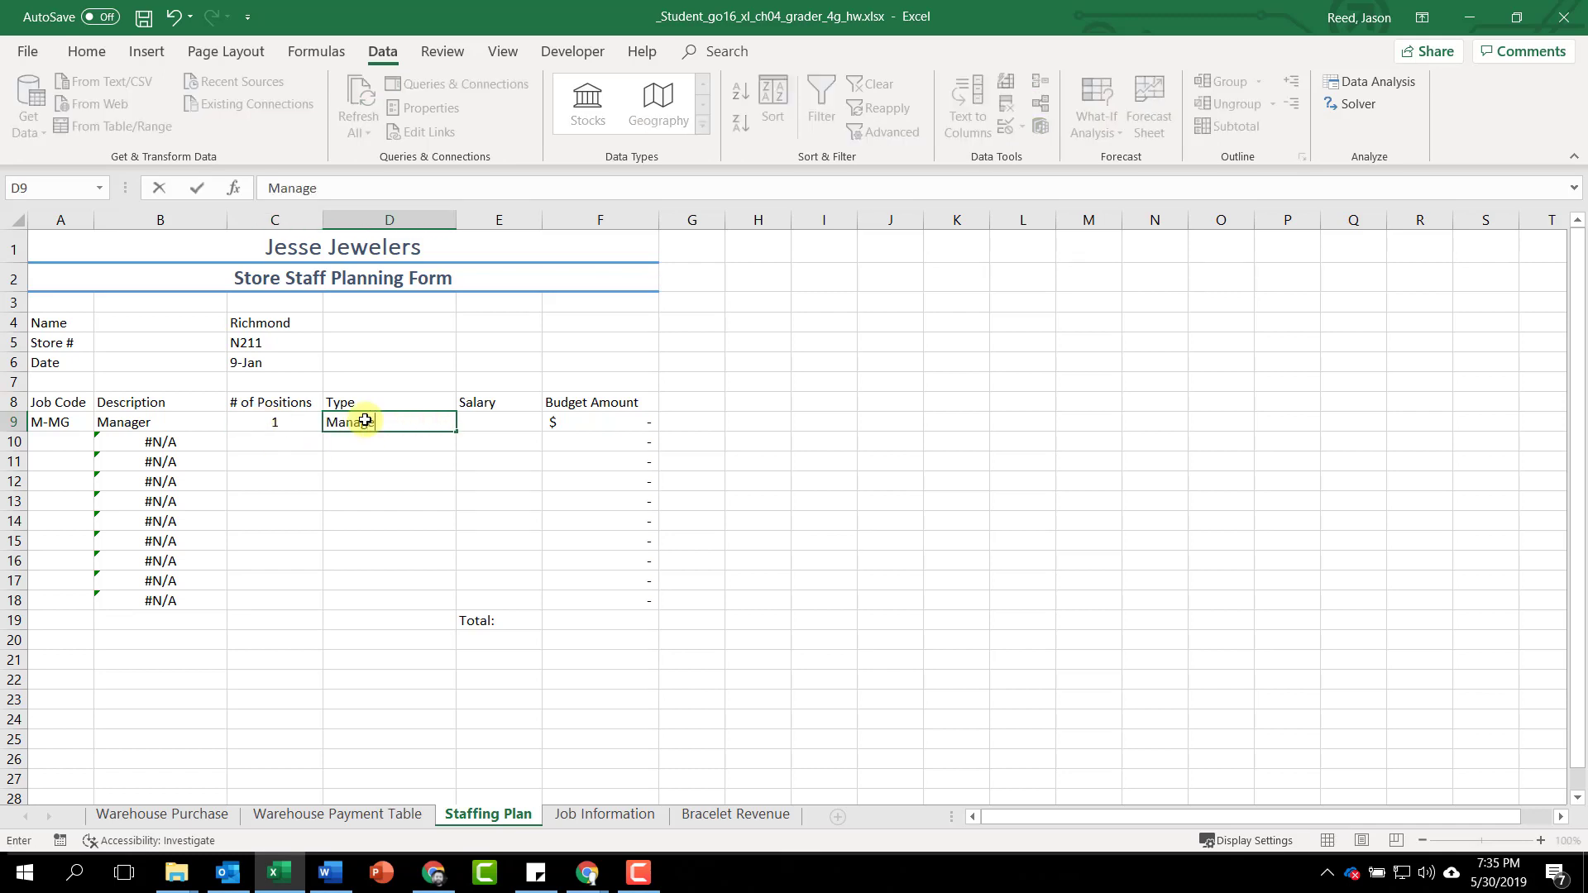
pyautogui.write('ment')
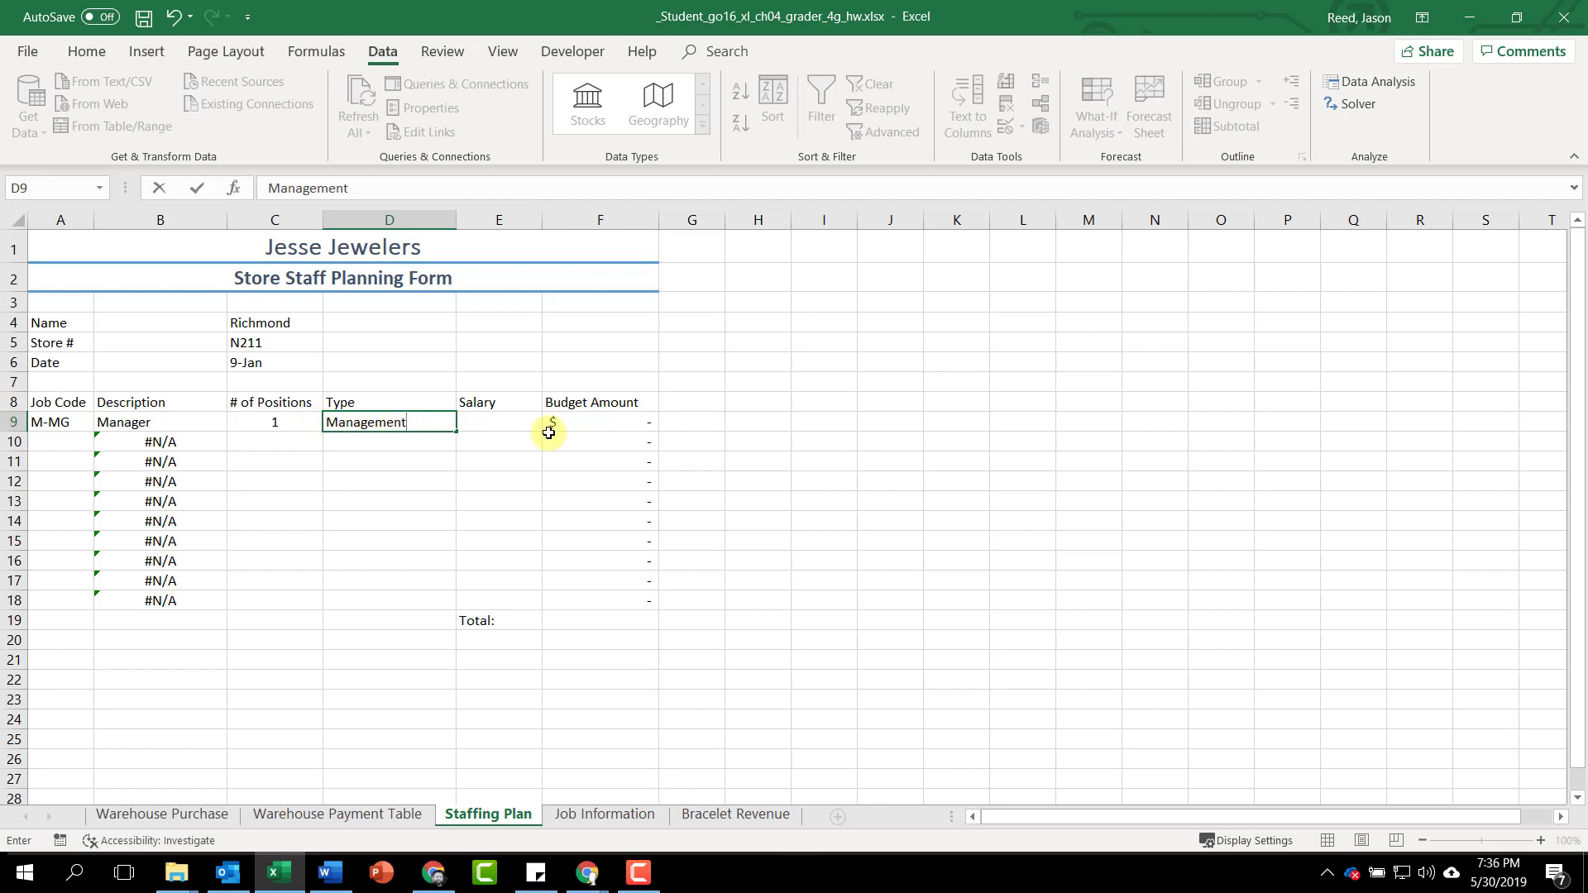
# Insert a VLOOKUP function in the Salary cell E9 with A9 as the lookup value.
pyautogui.click(509, 422)
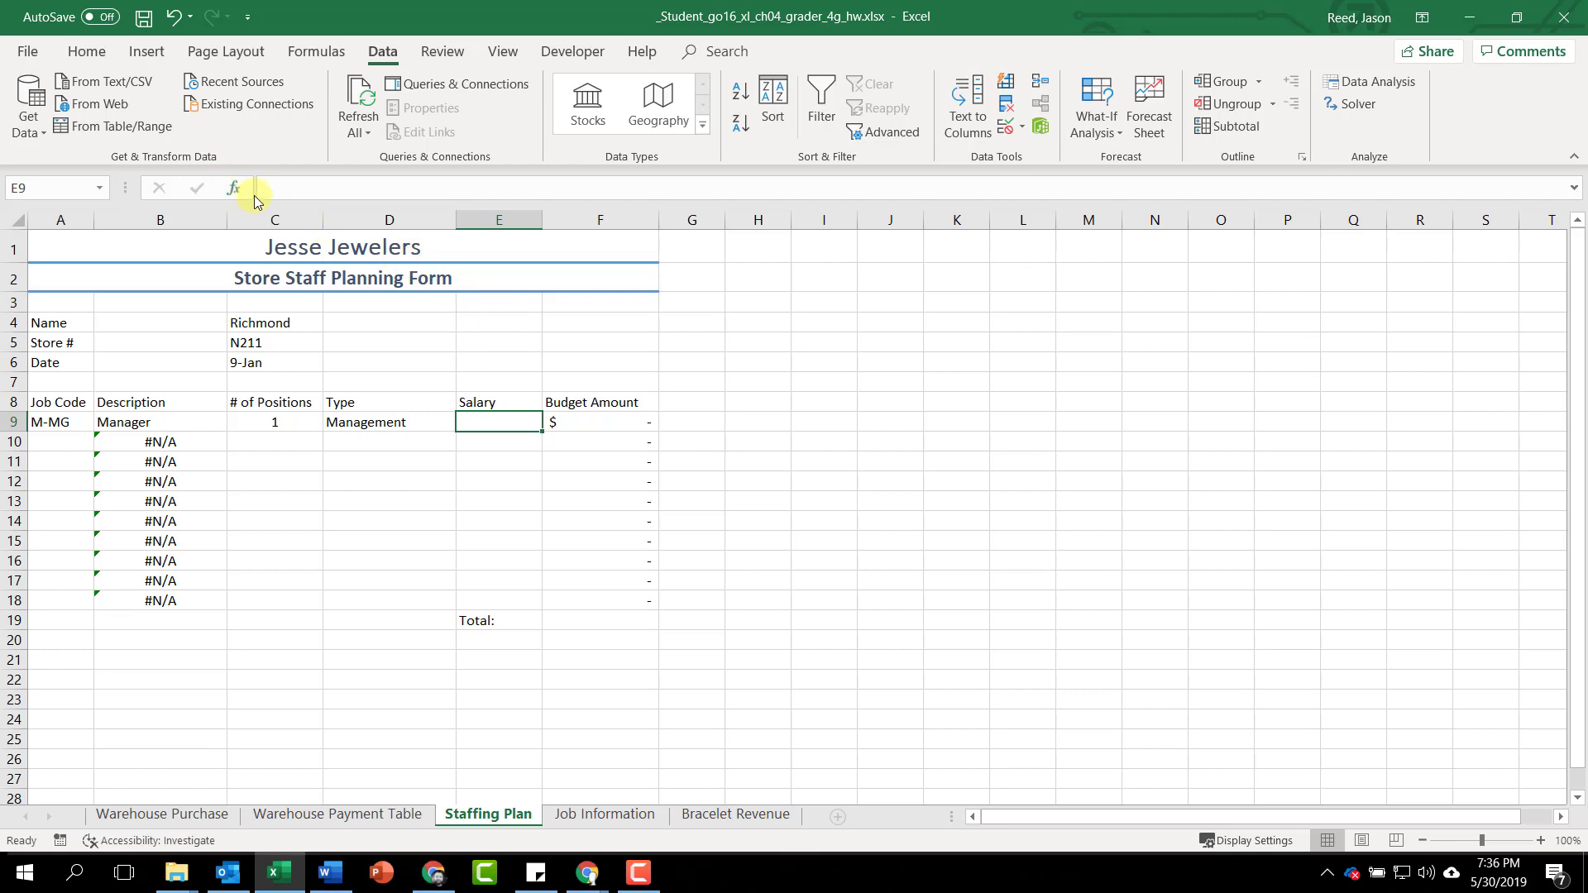
pyautogui.click(234, 188)
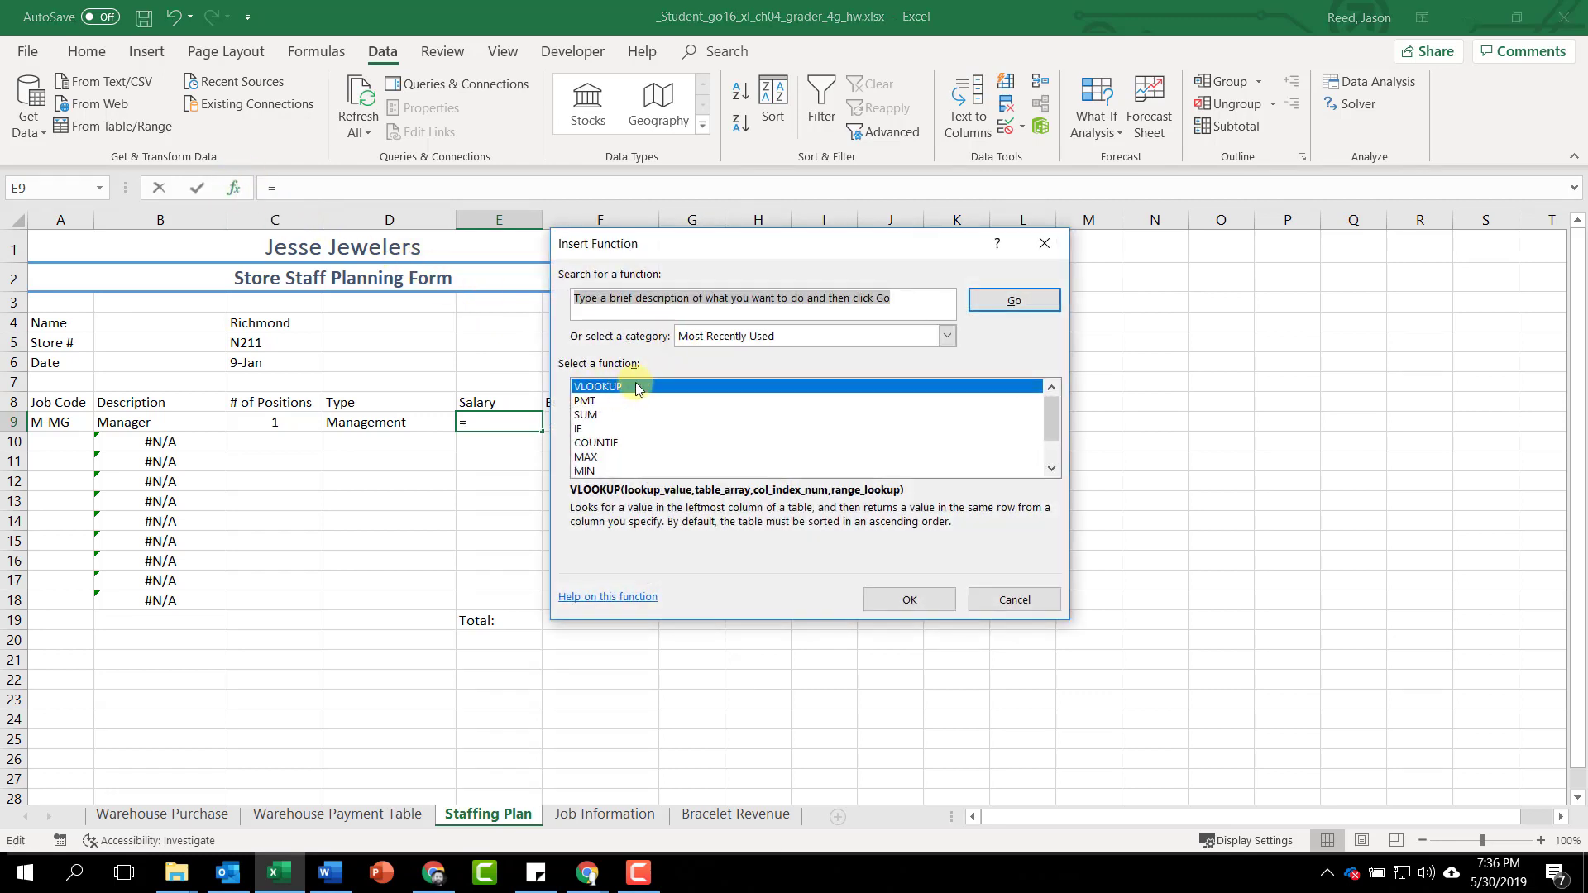
pyautogui.click(914, 599)
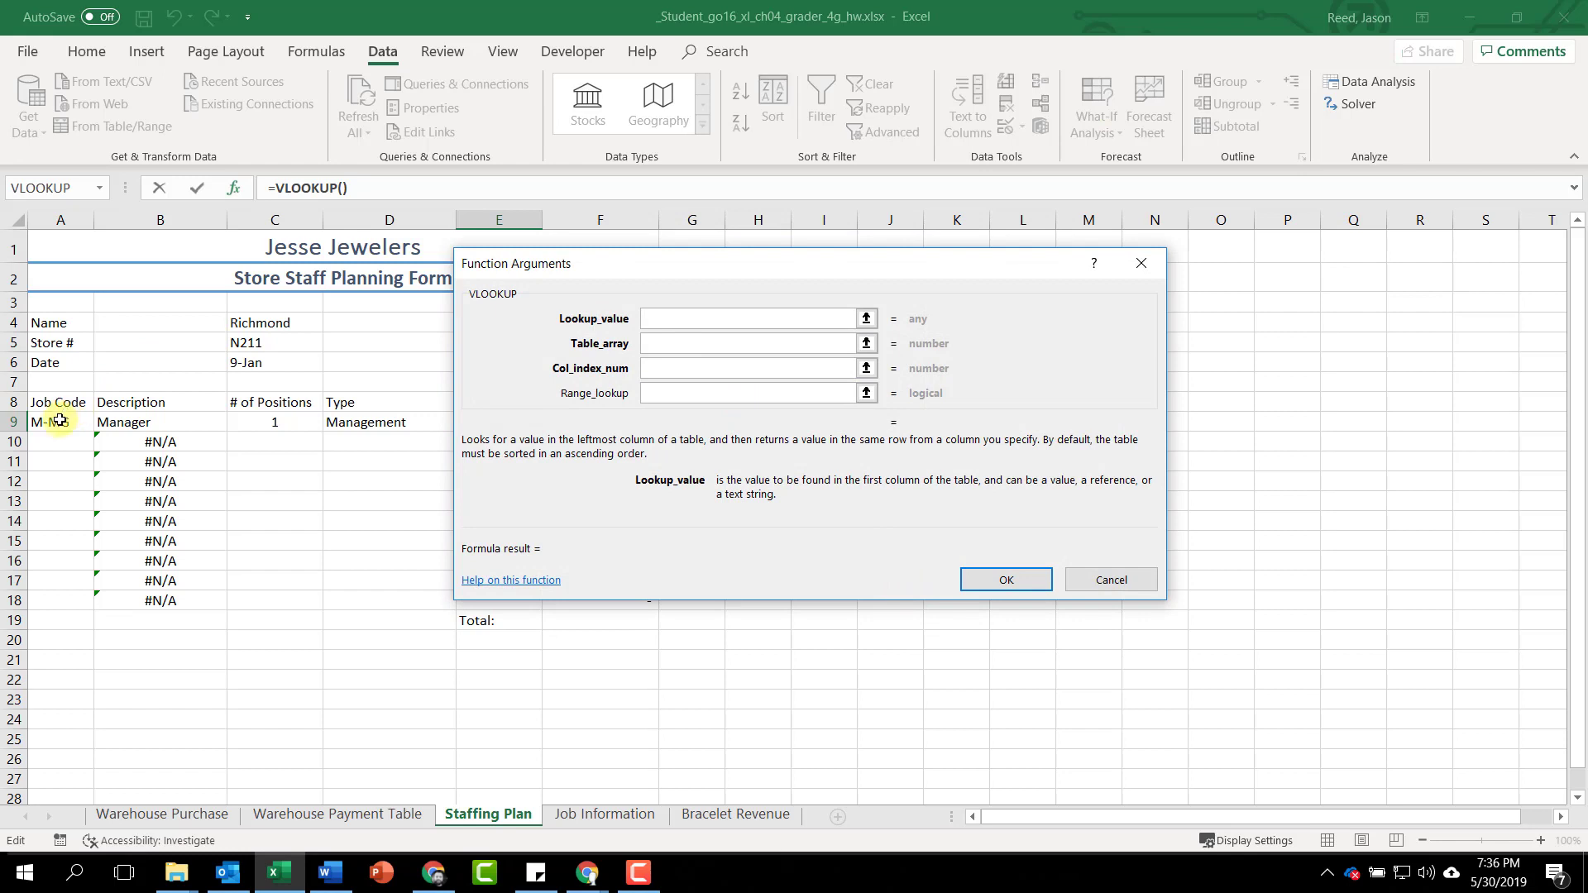
pyautogui.write('a9')
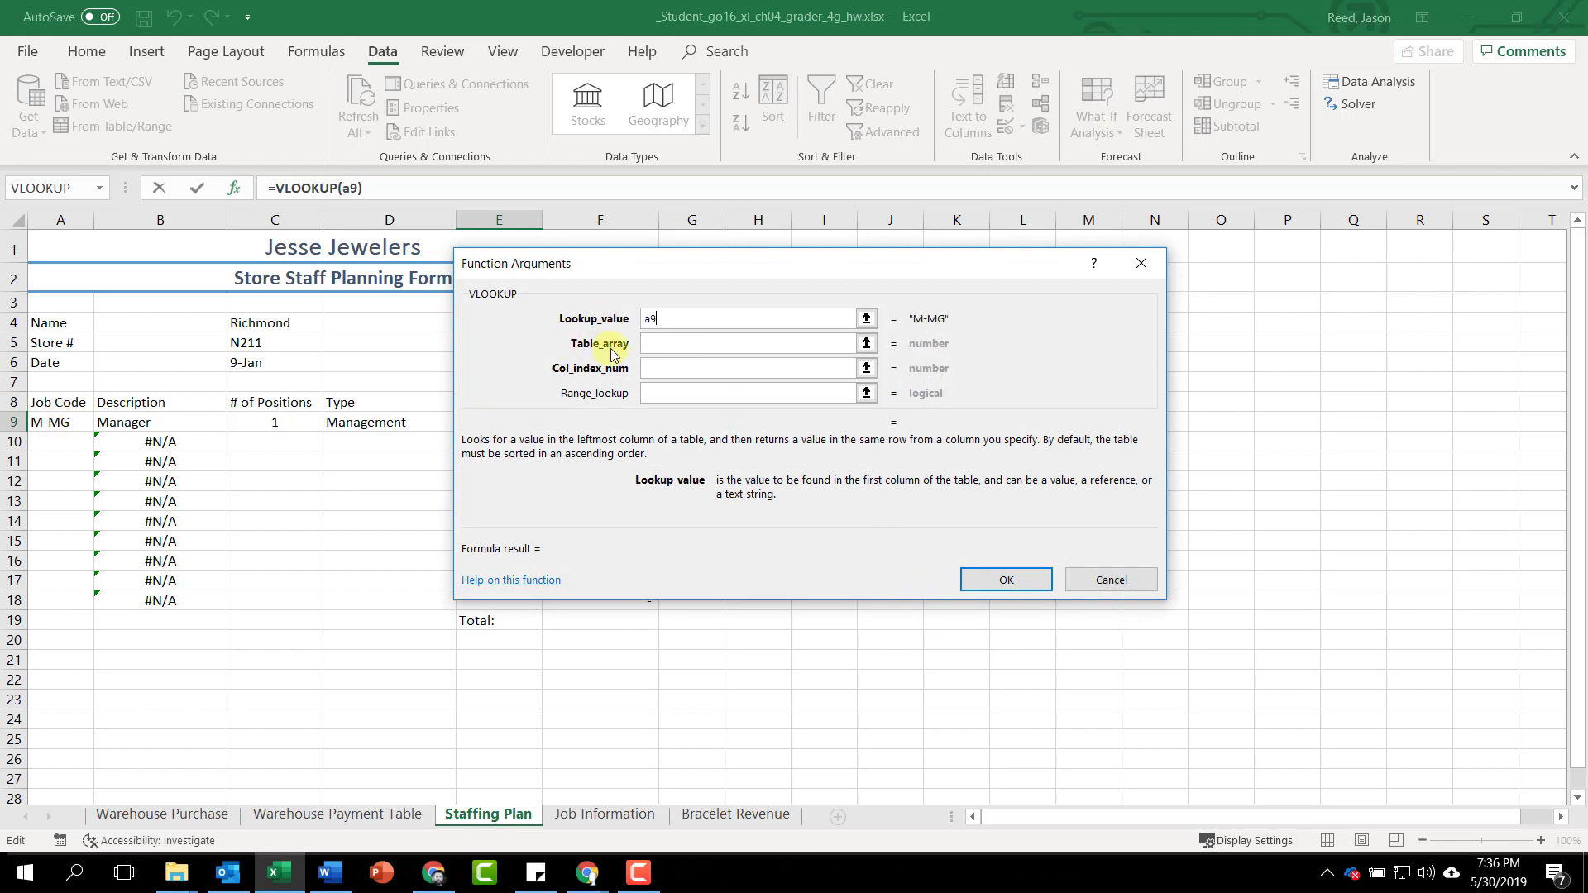
# Set the salary lookup's table array to the absolute range $A$5:$C$11 on the Job Information sheet.
pyautogui.click(674, 346)
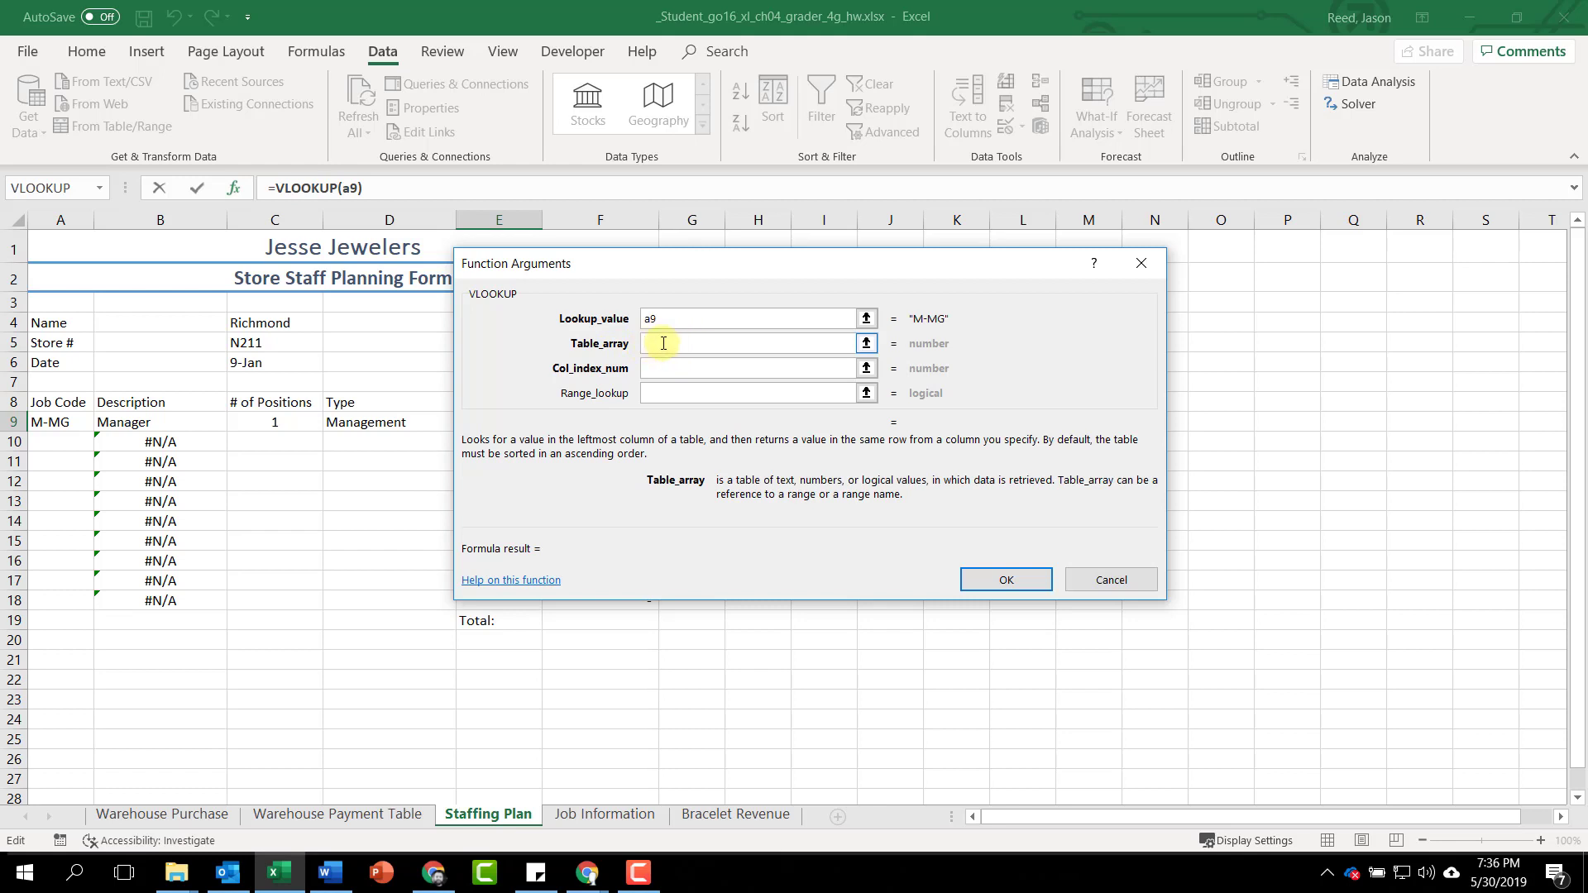
pyautogui.click(602, 816)
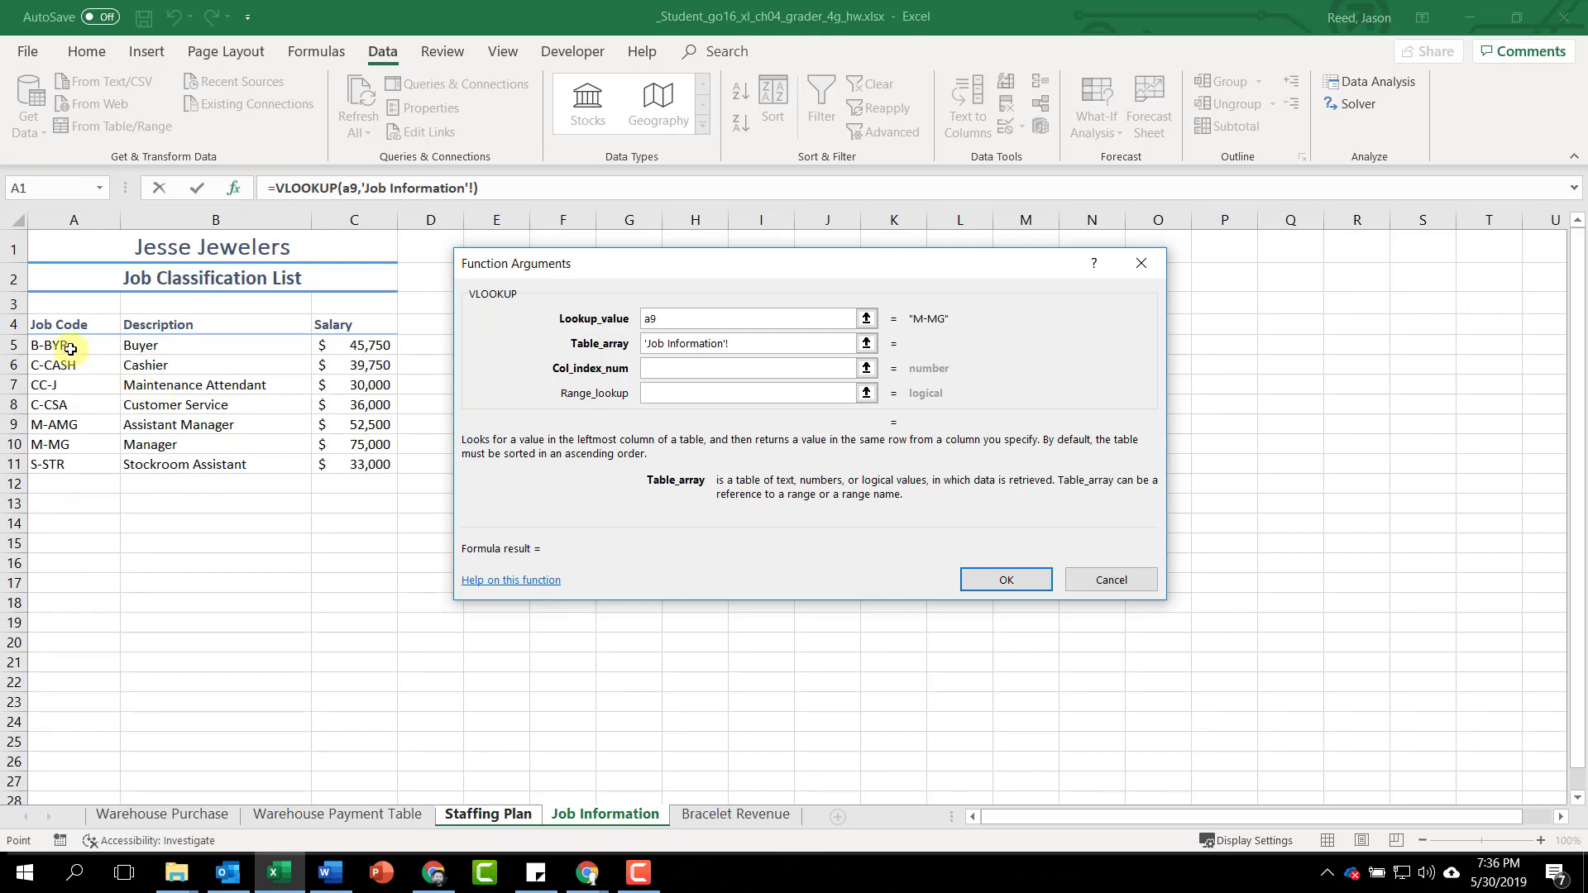
pyautogui.moveTo(46, 346); pyautogui.dragTo(366, 463)
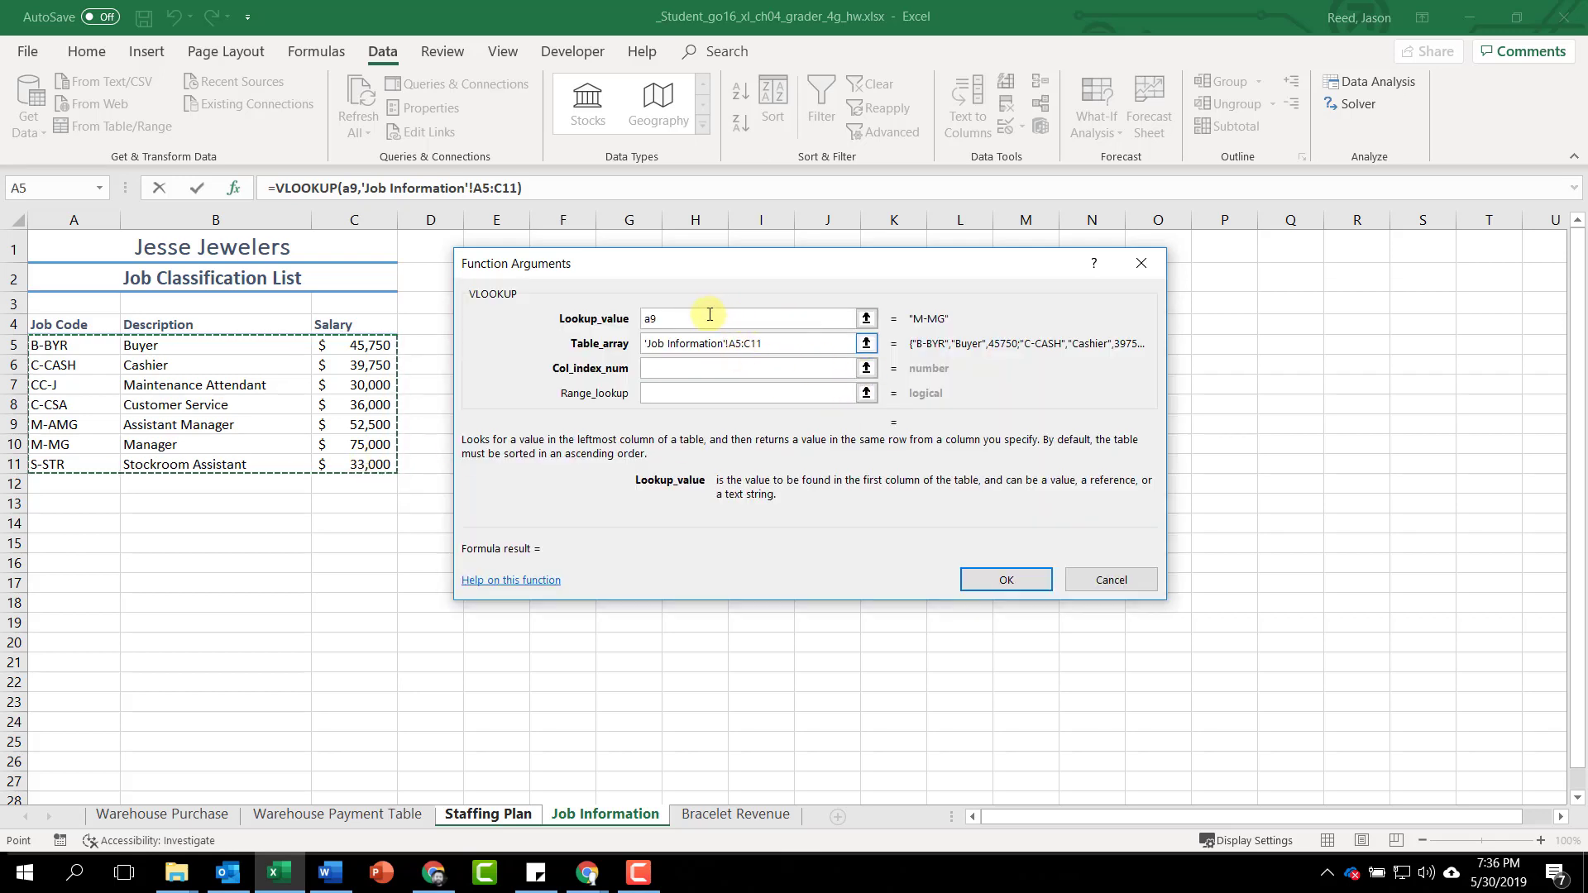
pyautogui.click(769, 342)
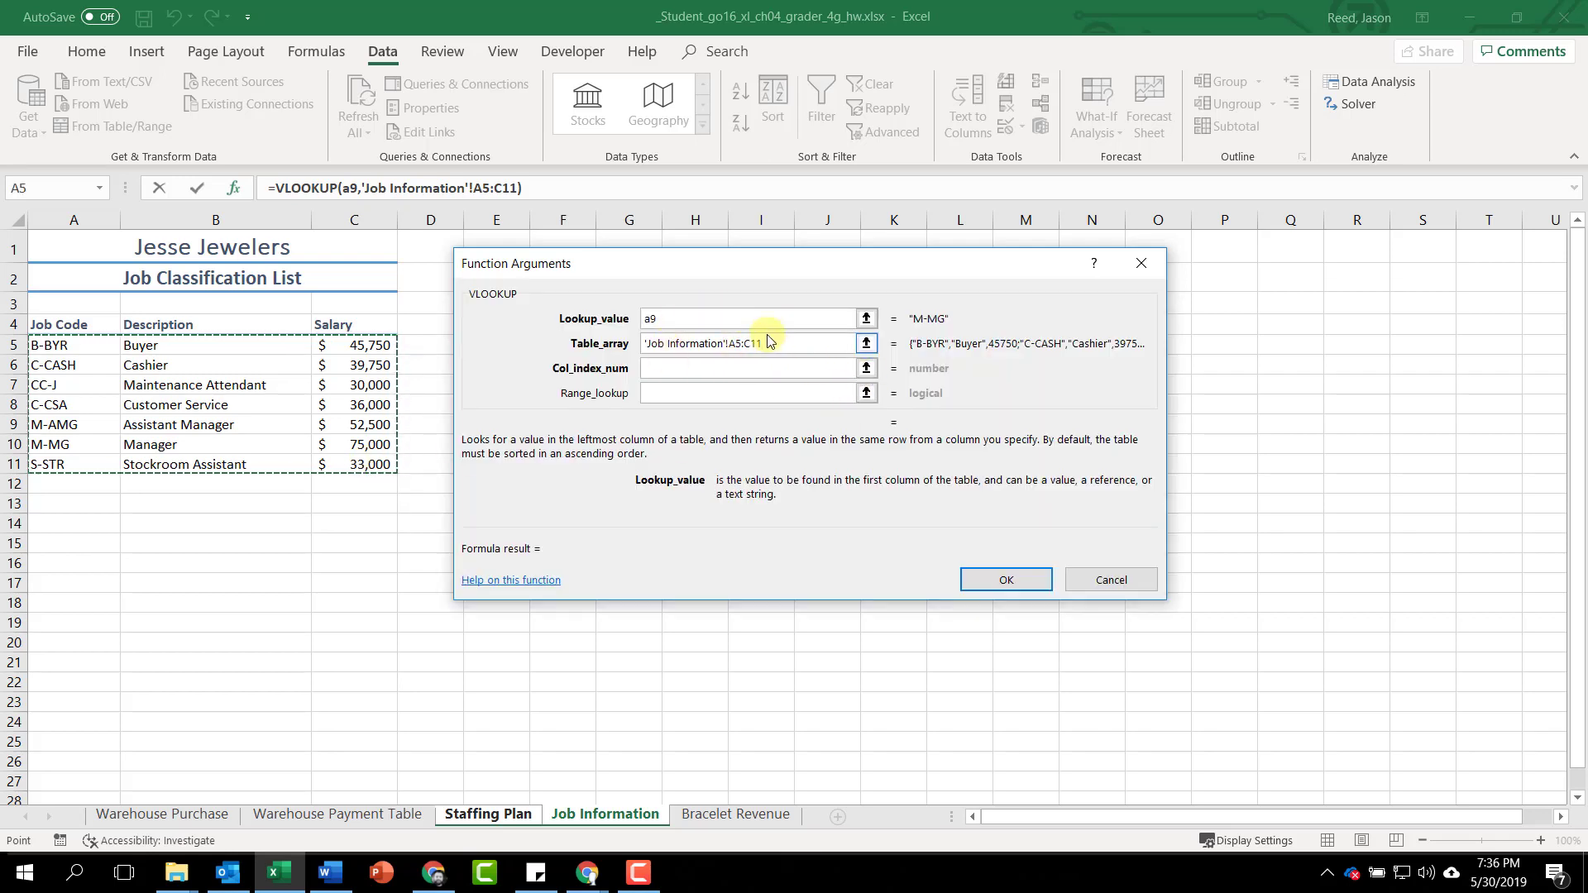
pyautogui.press('F4')
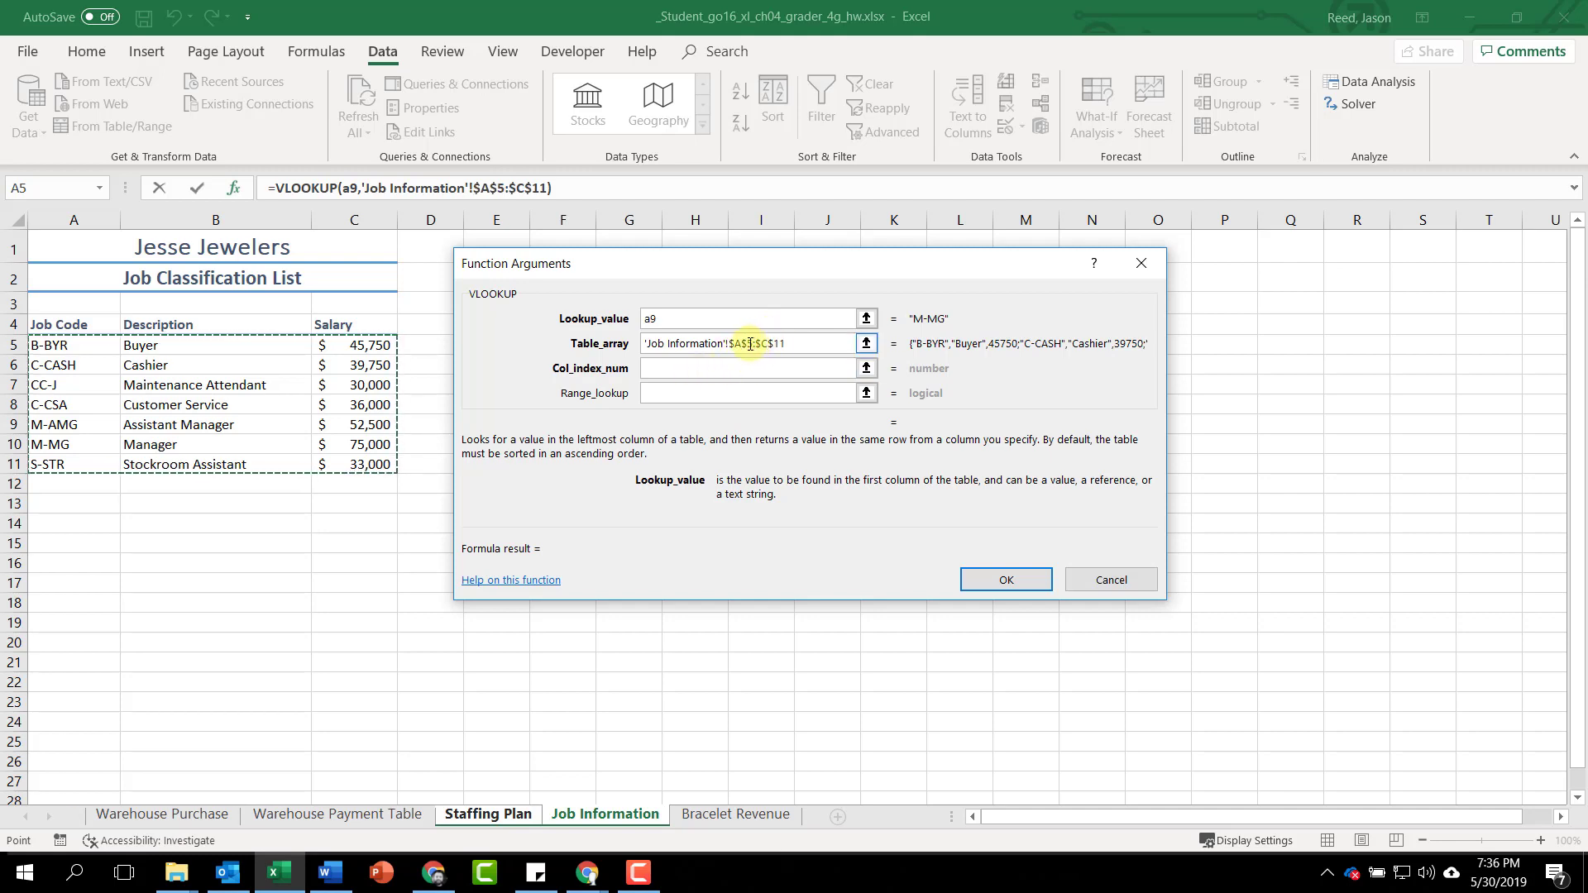
# Set the salary lookup's column index to 3 and fill the formula from E9 down through E18.
pyautogui.click(802, 369)
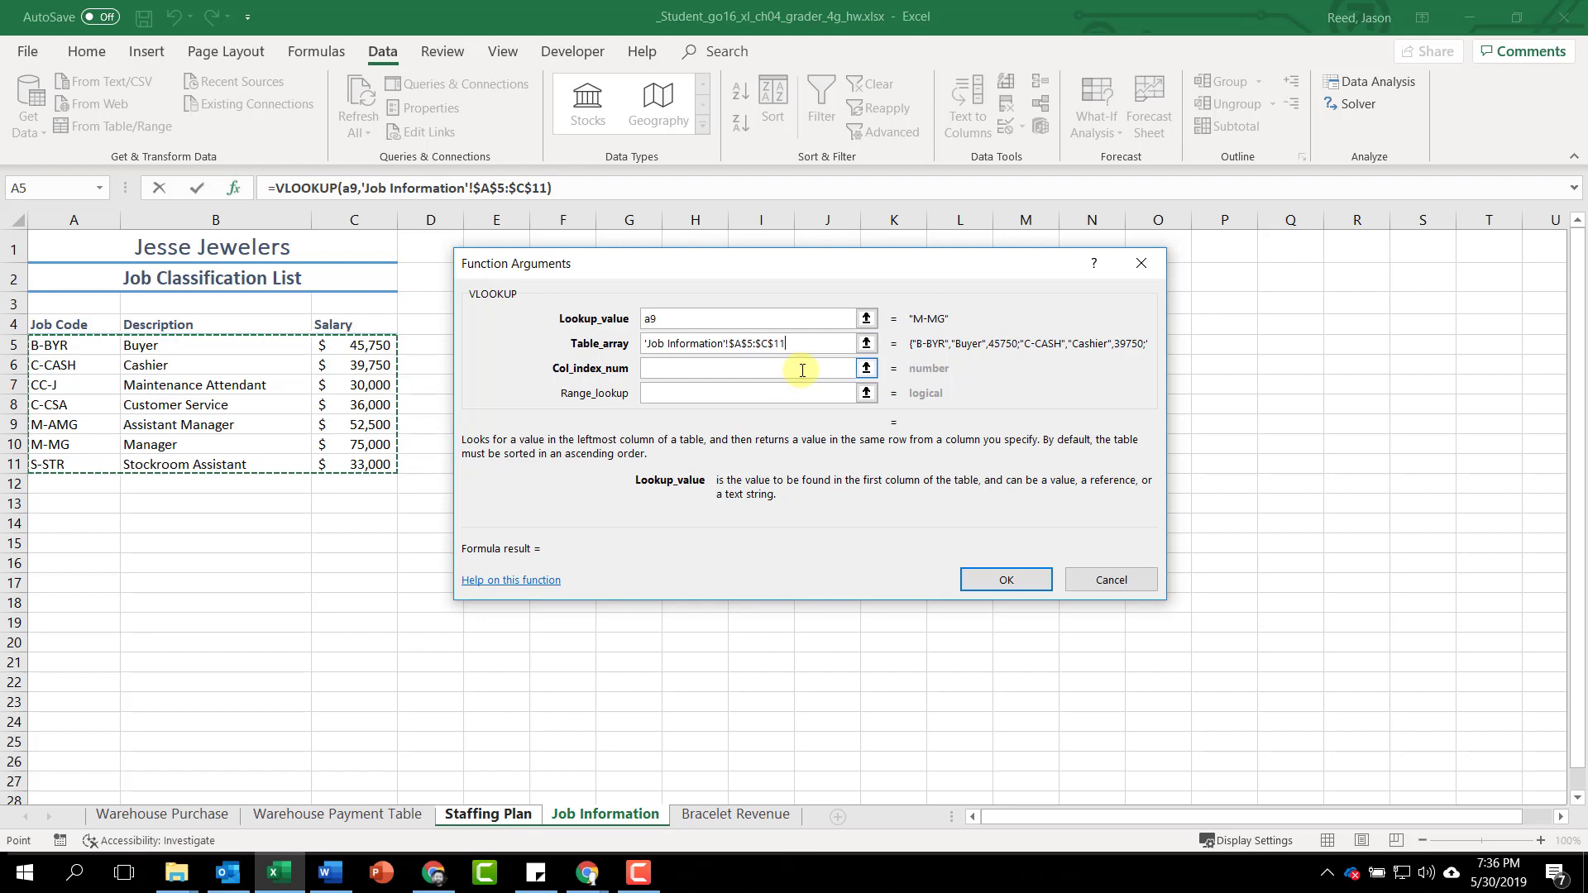
pyautogui.click(677, 374)
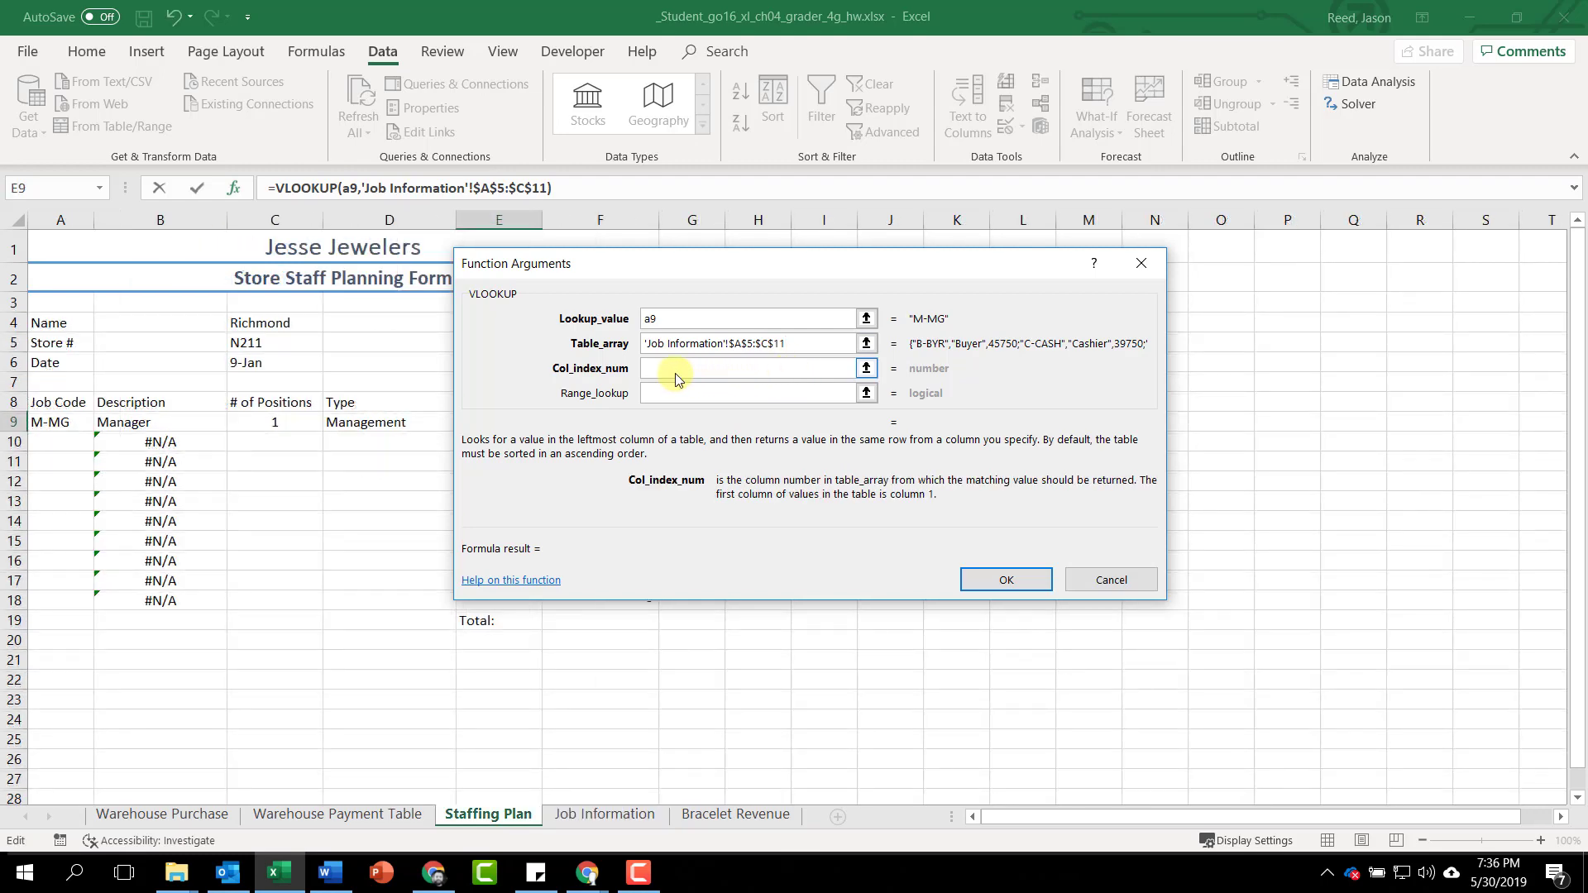
pyautogui.write('3')
pyautogui.click(1010, 580)
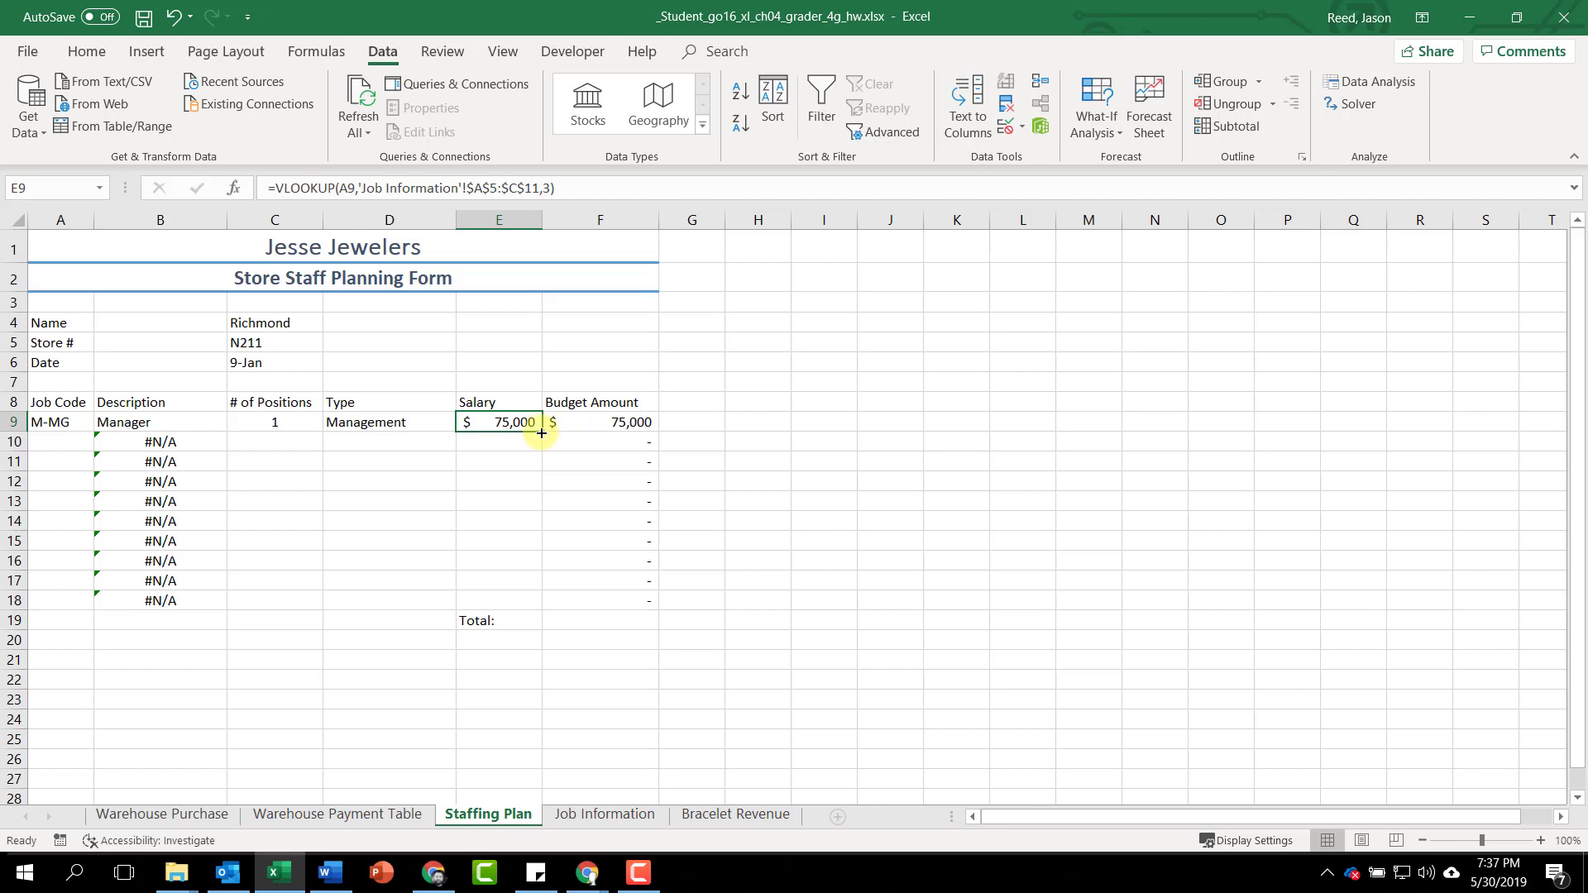
pyautogui.moveTo(542, 432); pyautogui.dragTo(521, 609)
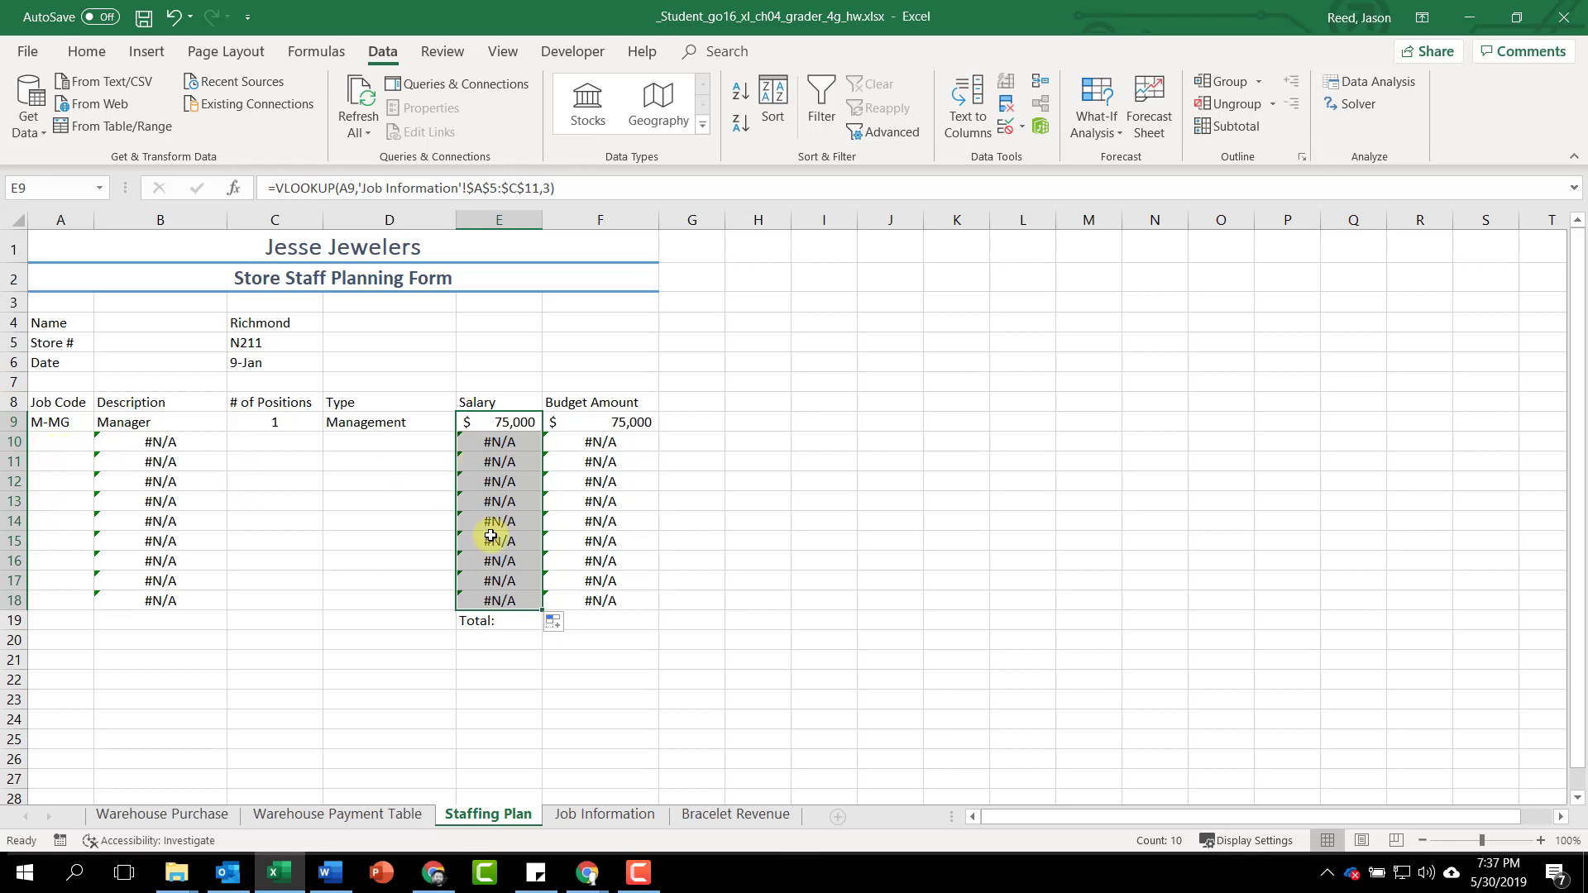
# Fill in row 10 with job code C-CASH from the validation list, 3 positions and type Cashier.
pyautogui.click(70, 442)
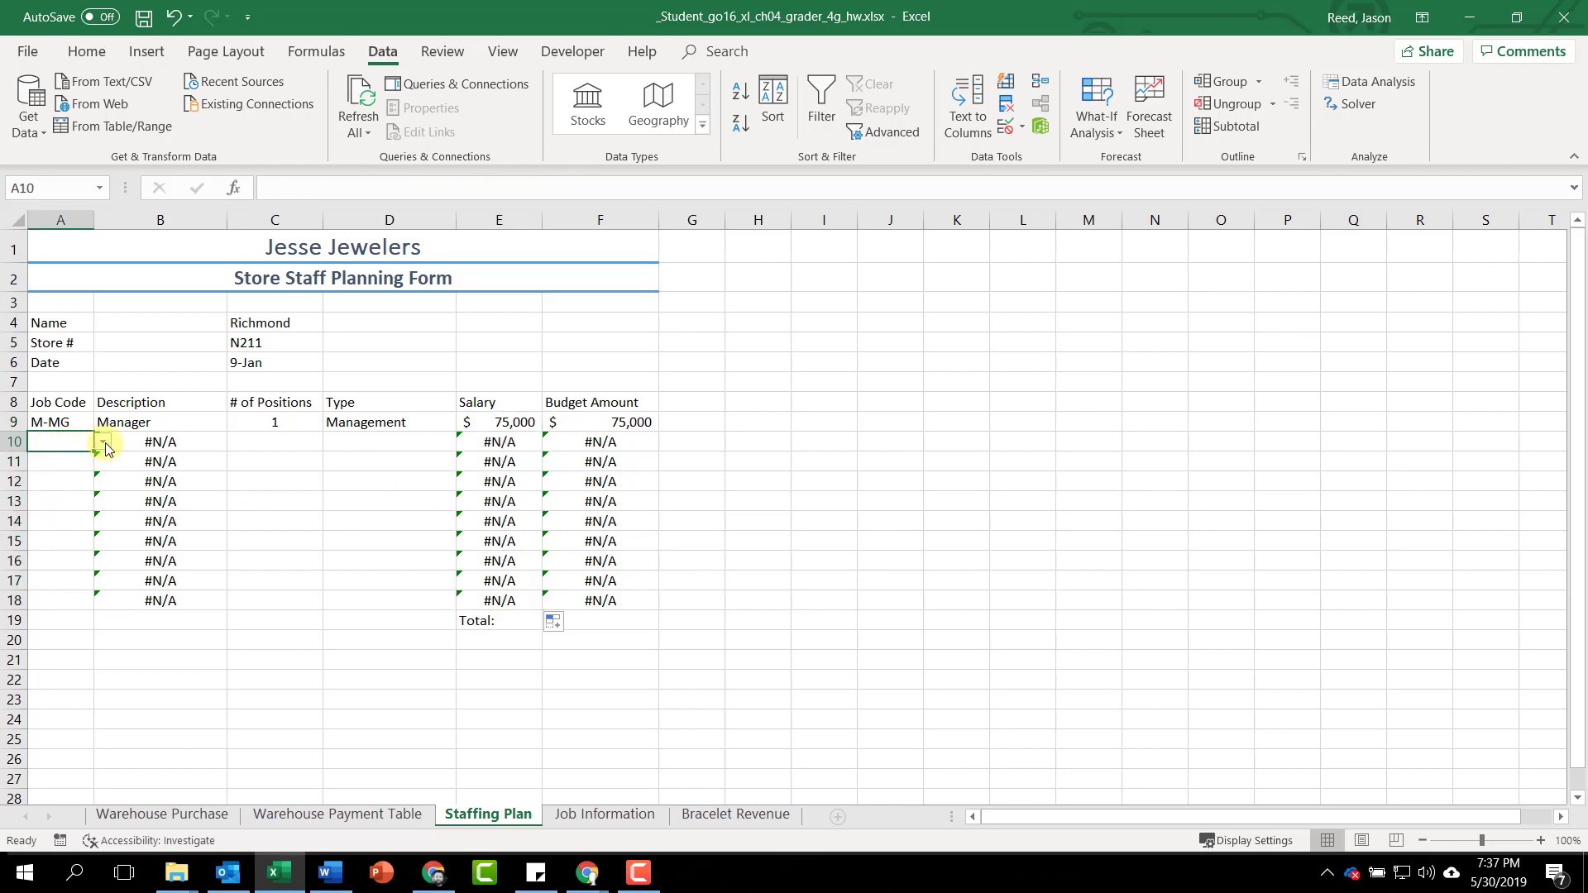
pyautogui.click(105, 444)
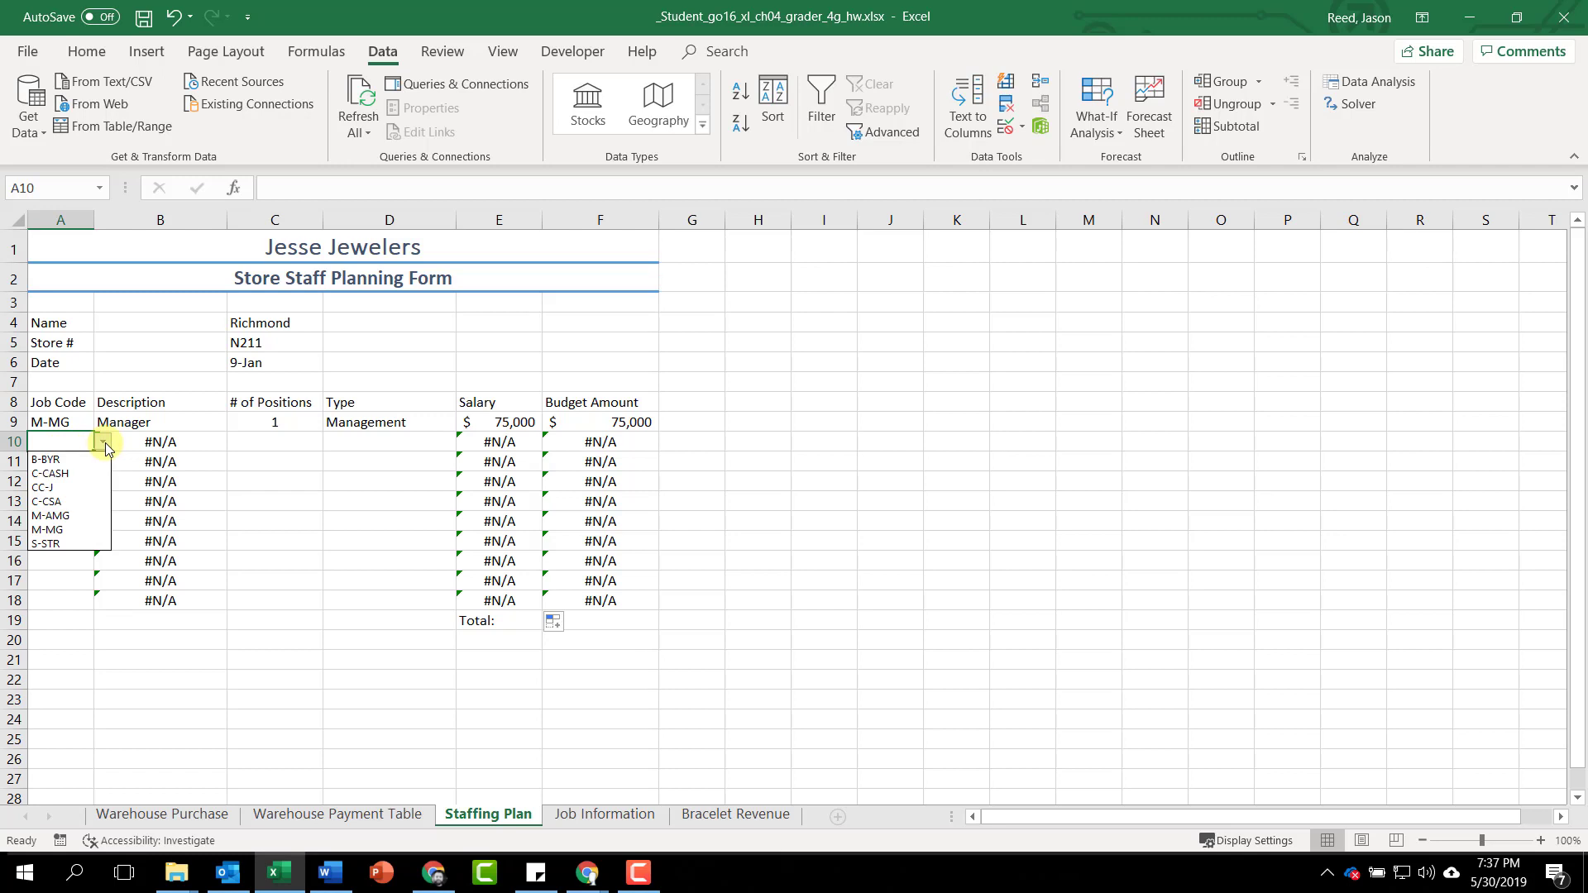
pyautogui.click(60, 475)
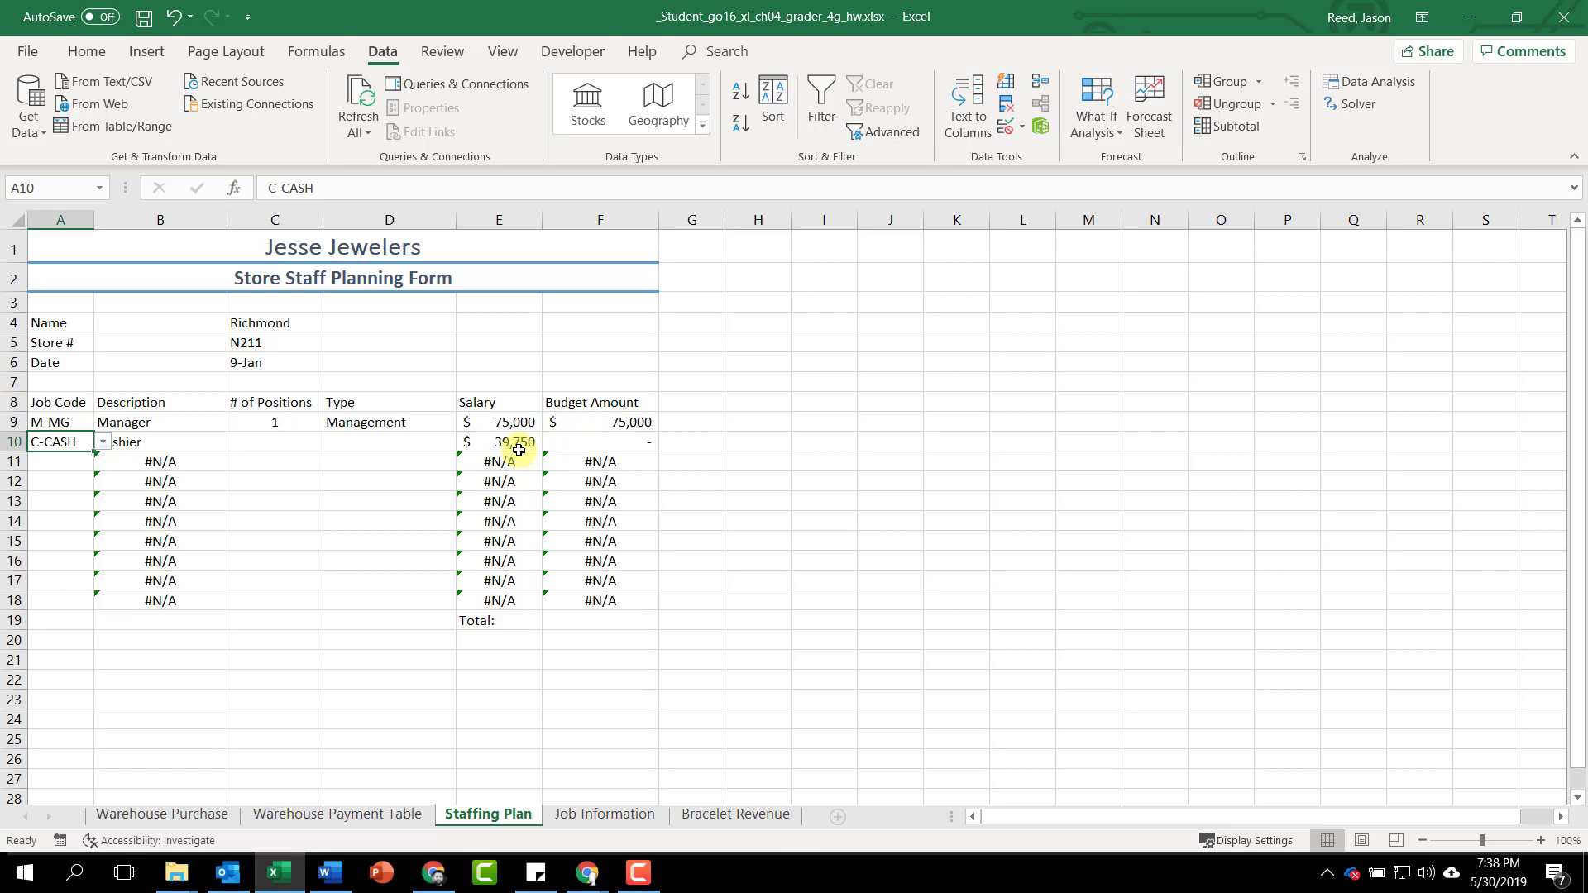
pyautogui.click(271, 443)
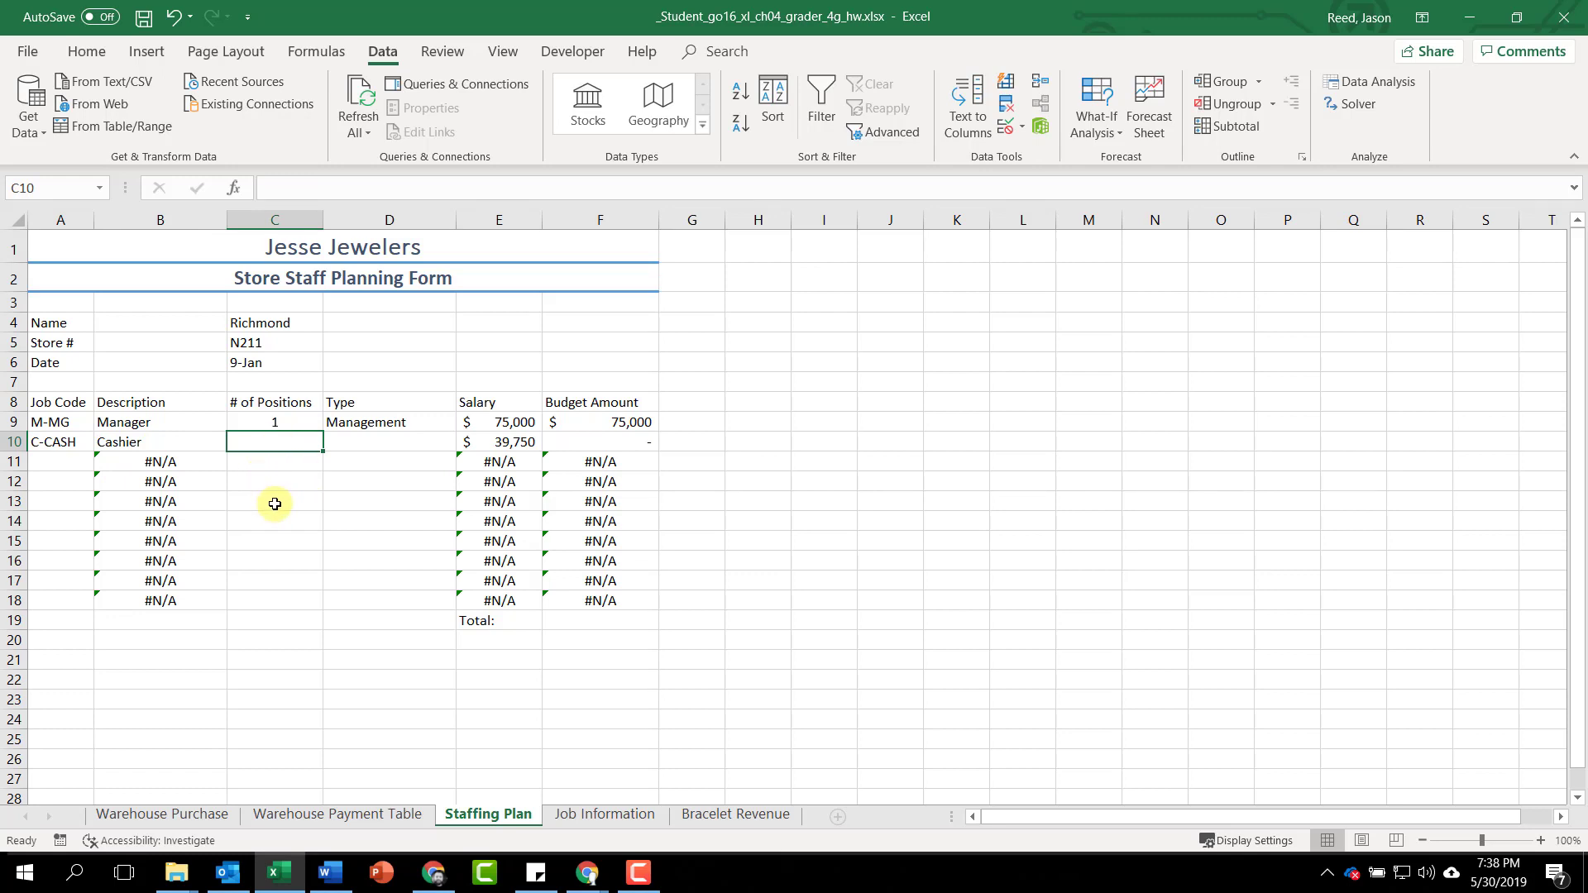
pyautogui.write('3')
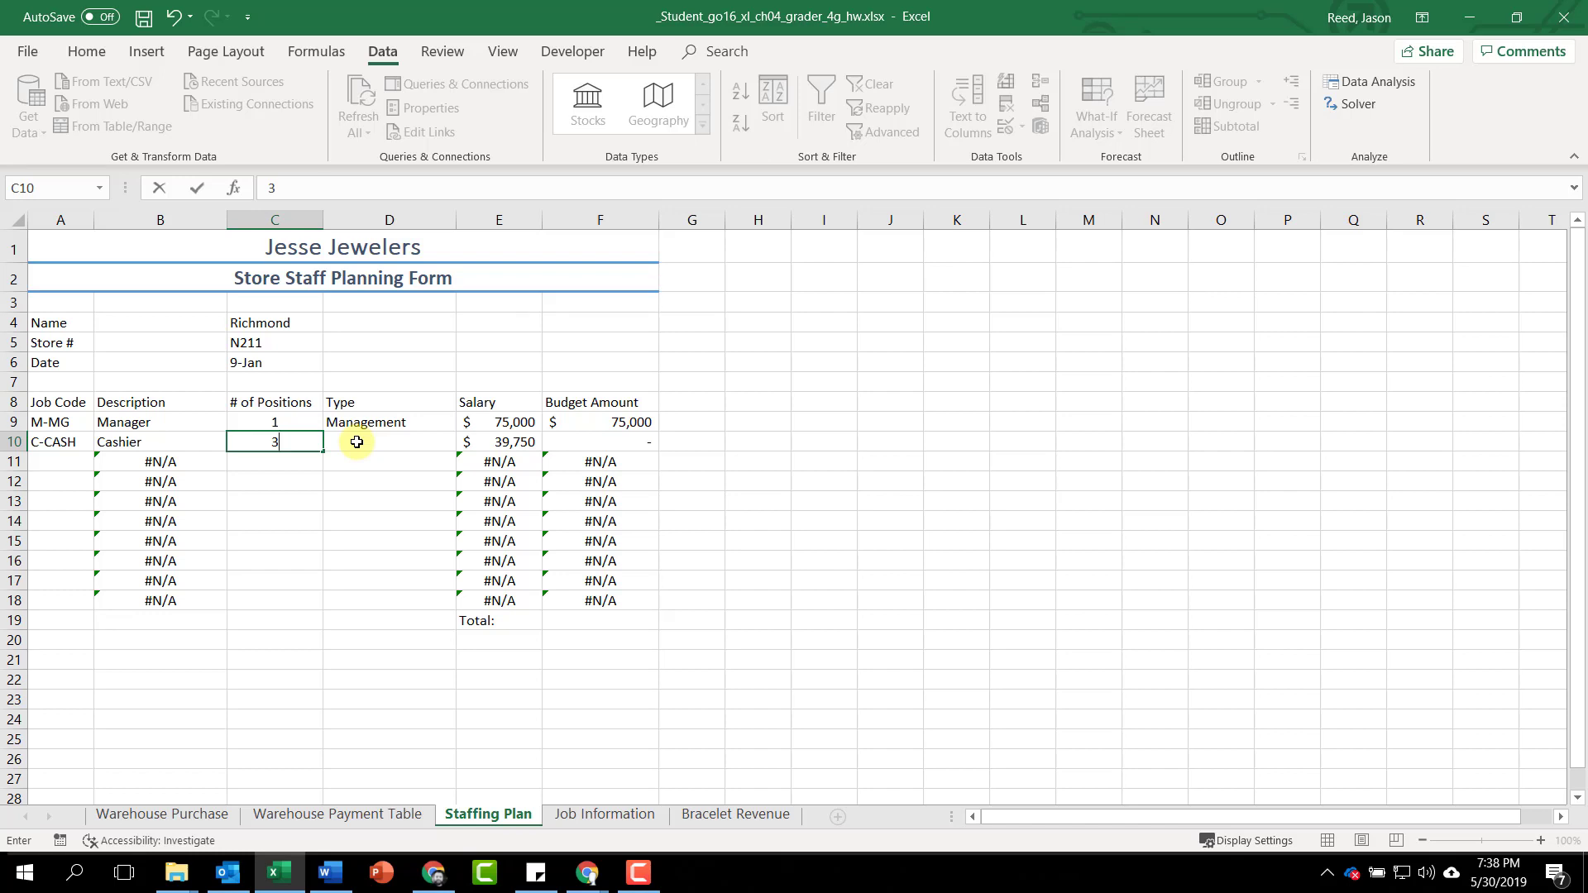
pyautogui.click(357, 442)
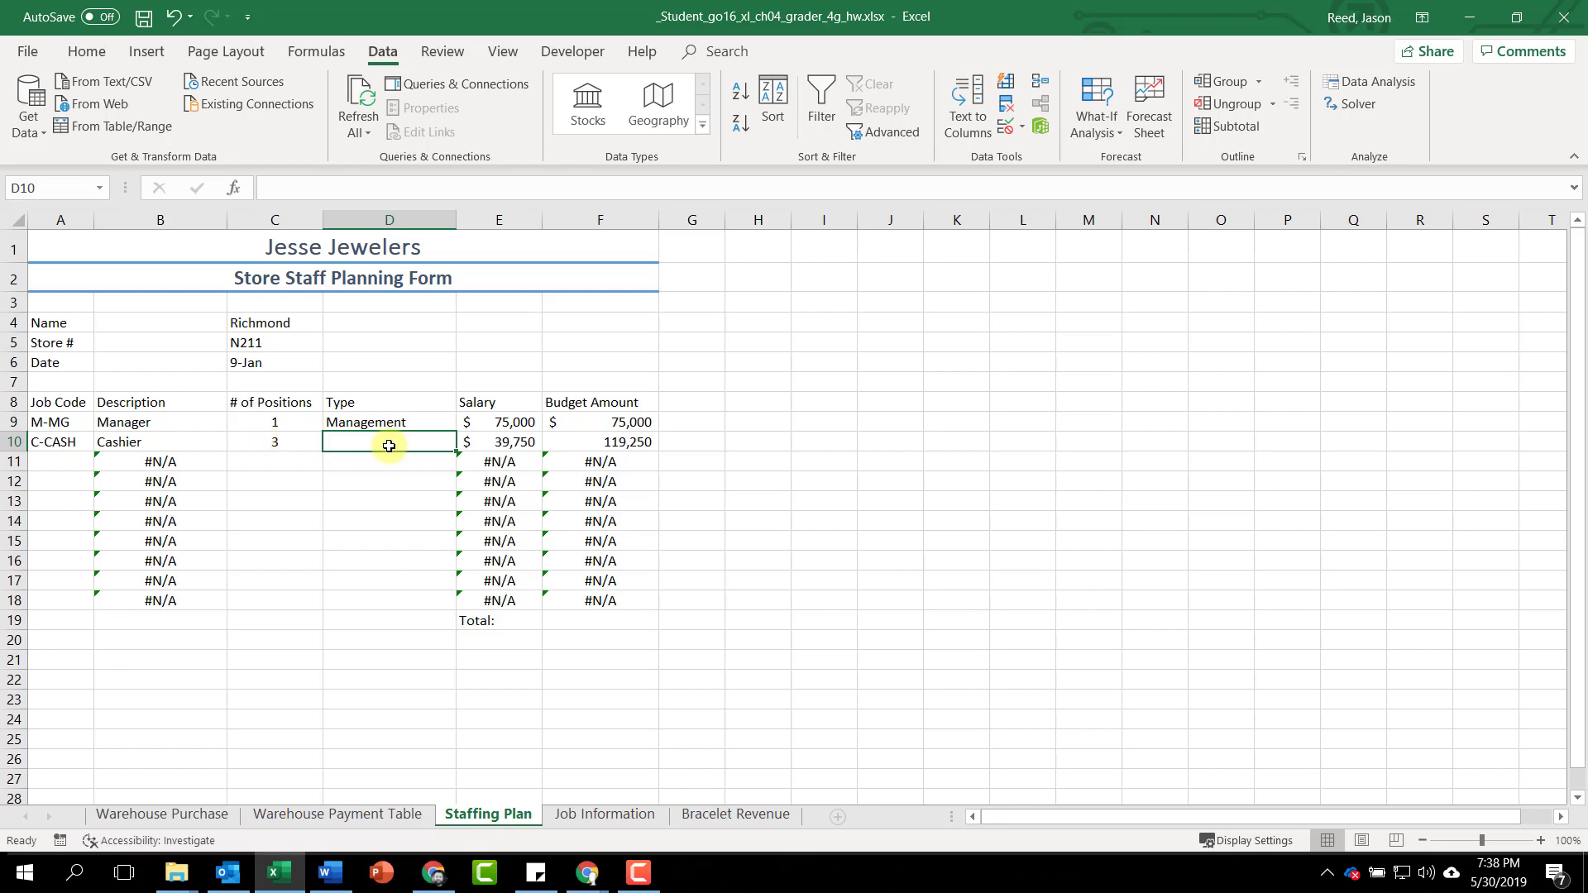
pyautogui.write('Ca')
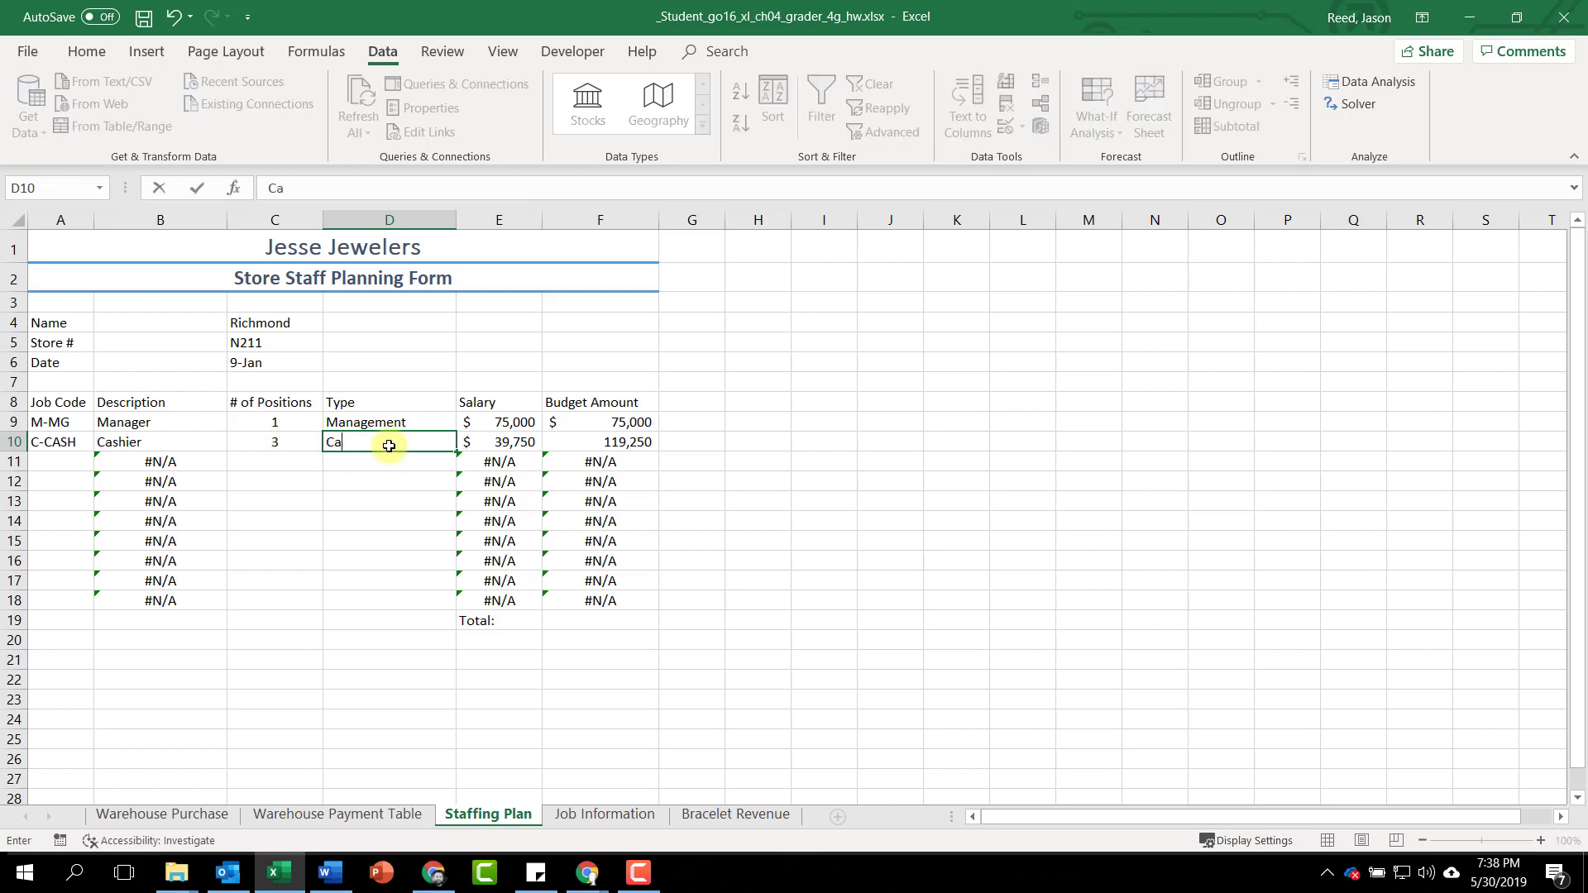
pyautogui.write('shier')
# Fill in row 11 with job code C-CSA from the validation list, 1 position and type Customer Service.
pyautogui.click(56, 464)
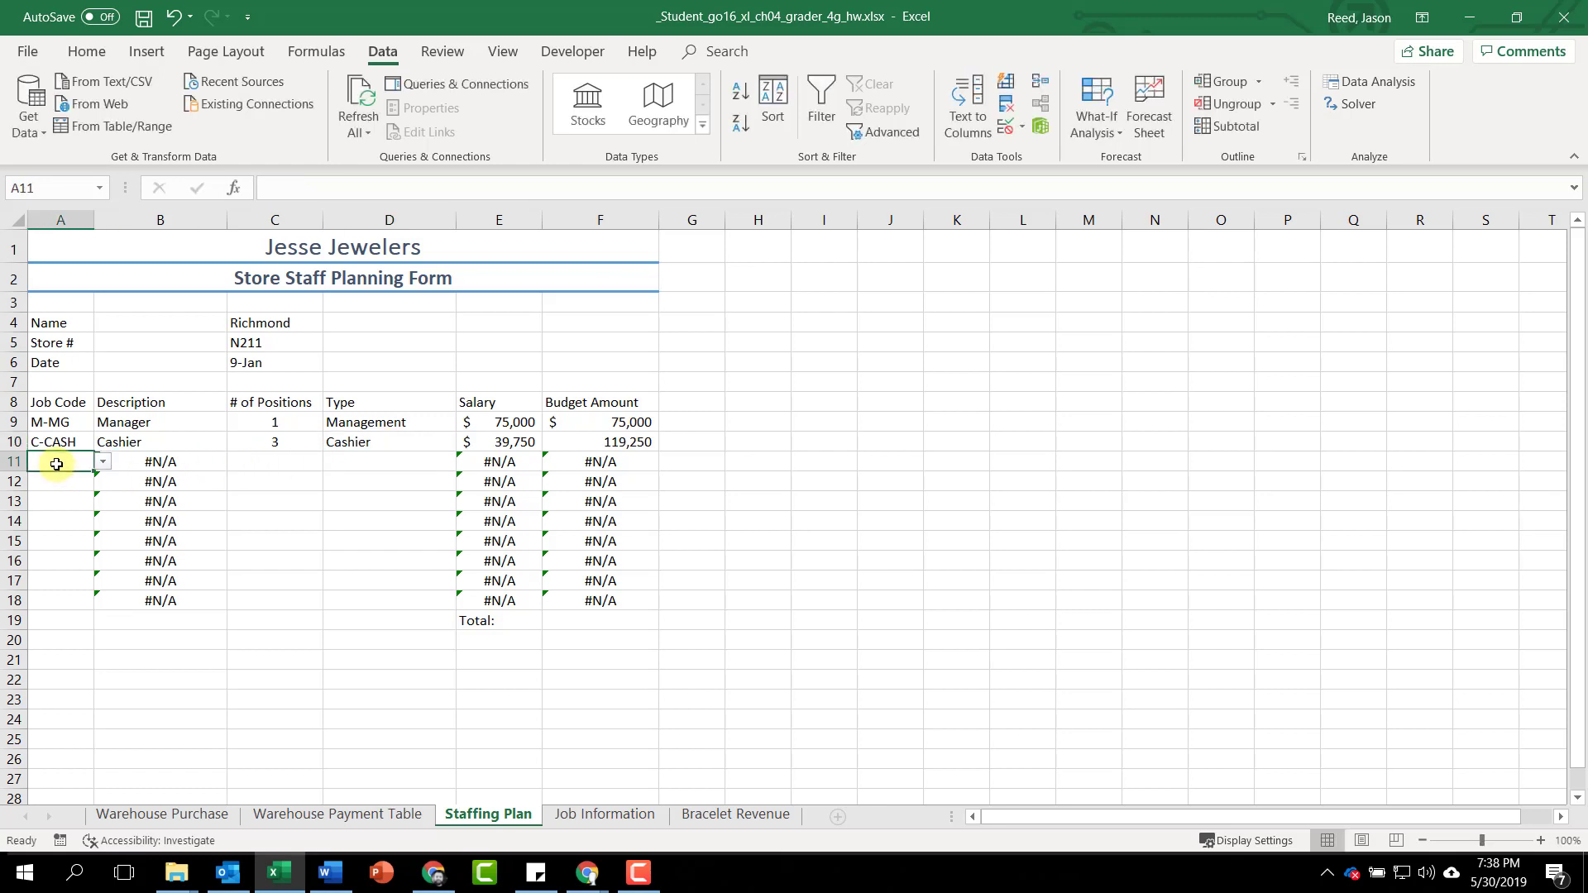
pyautogui.click(103, 465)
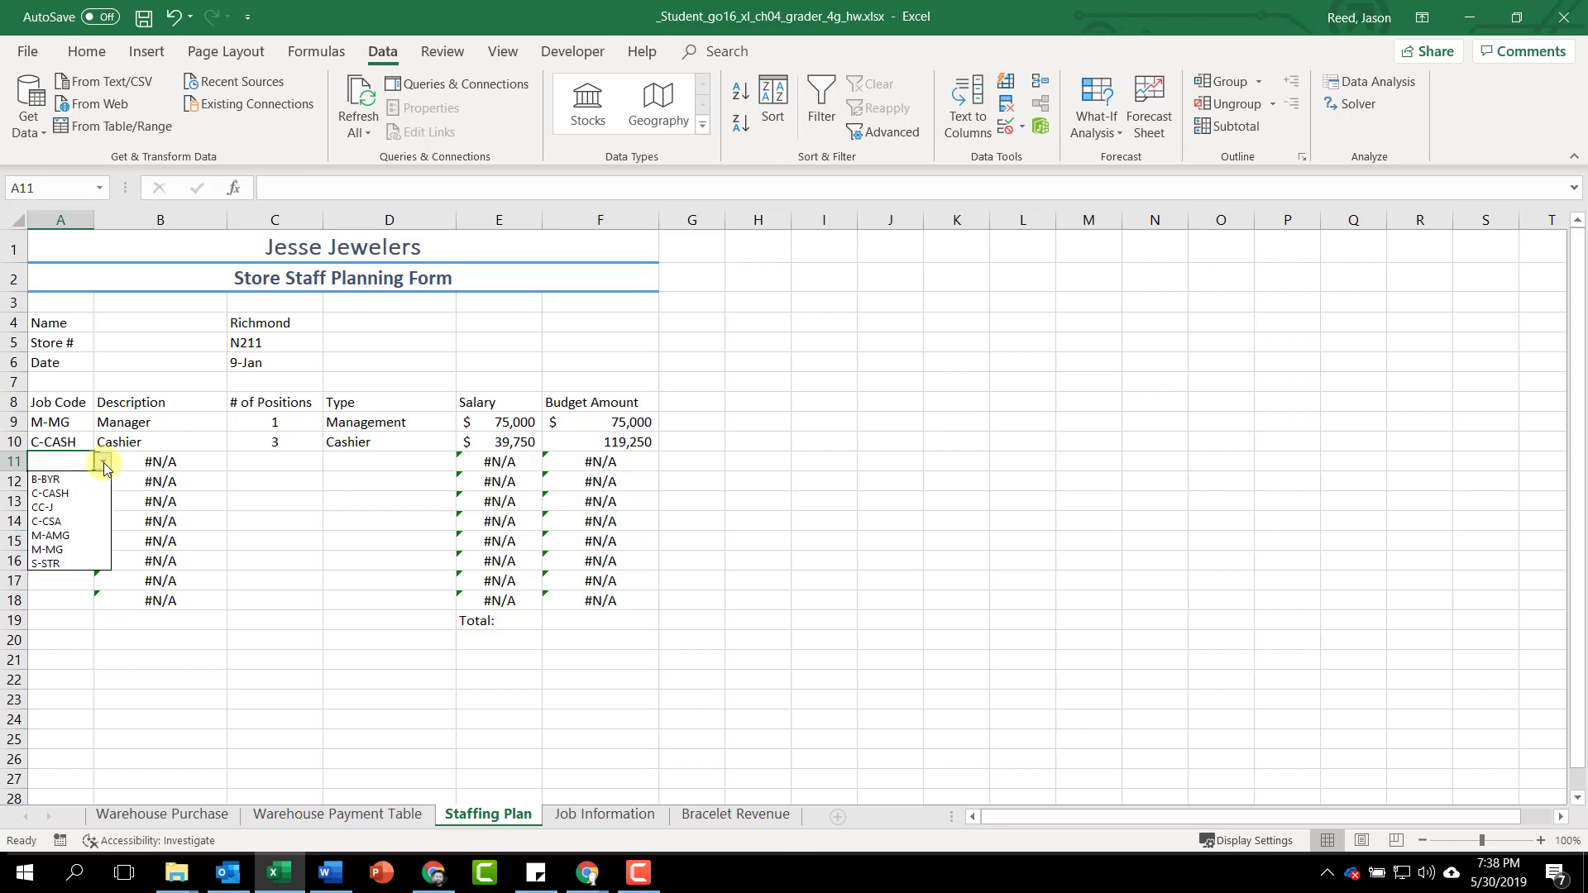
pyautogui.click(51, 521)
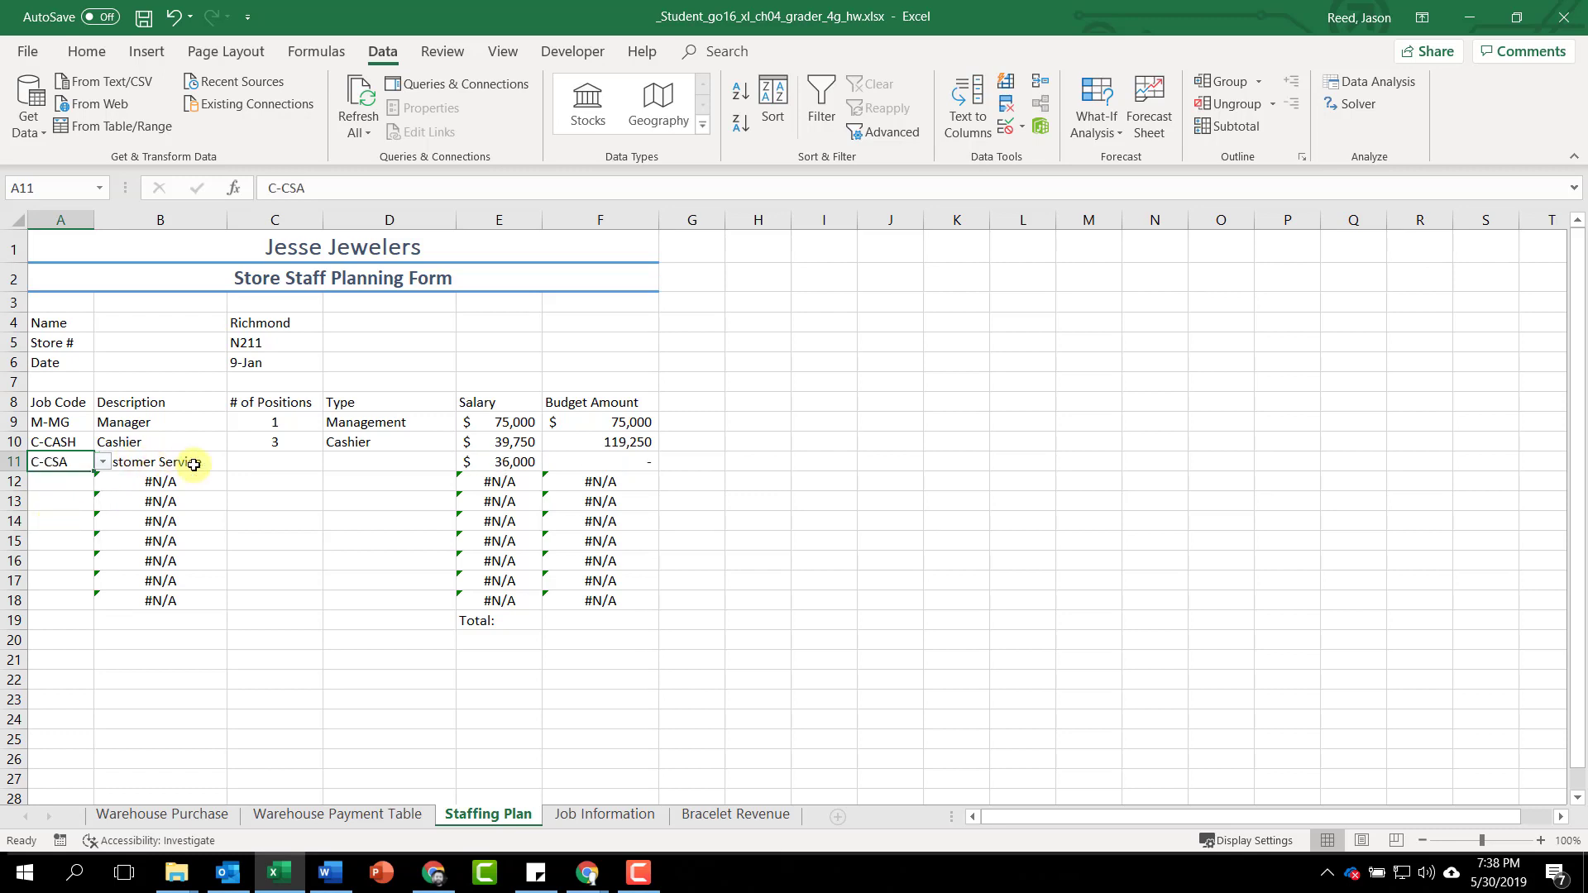
pyautogui.click(283, 467)
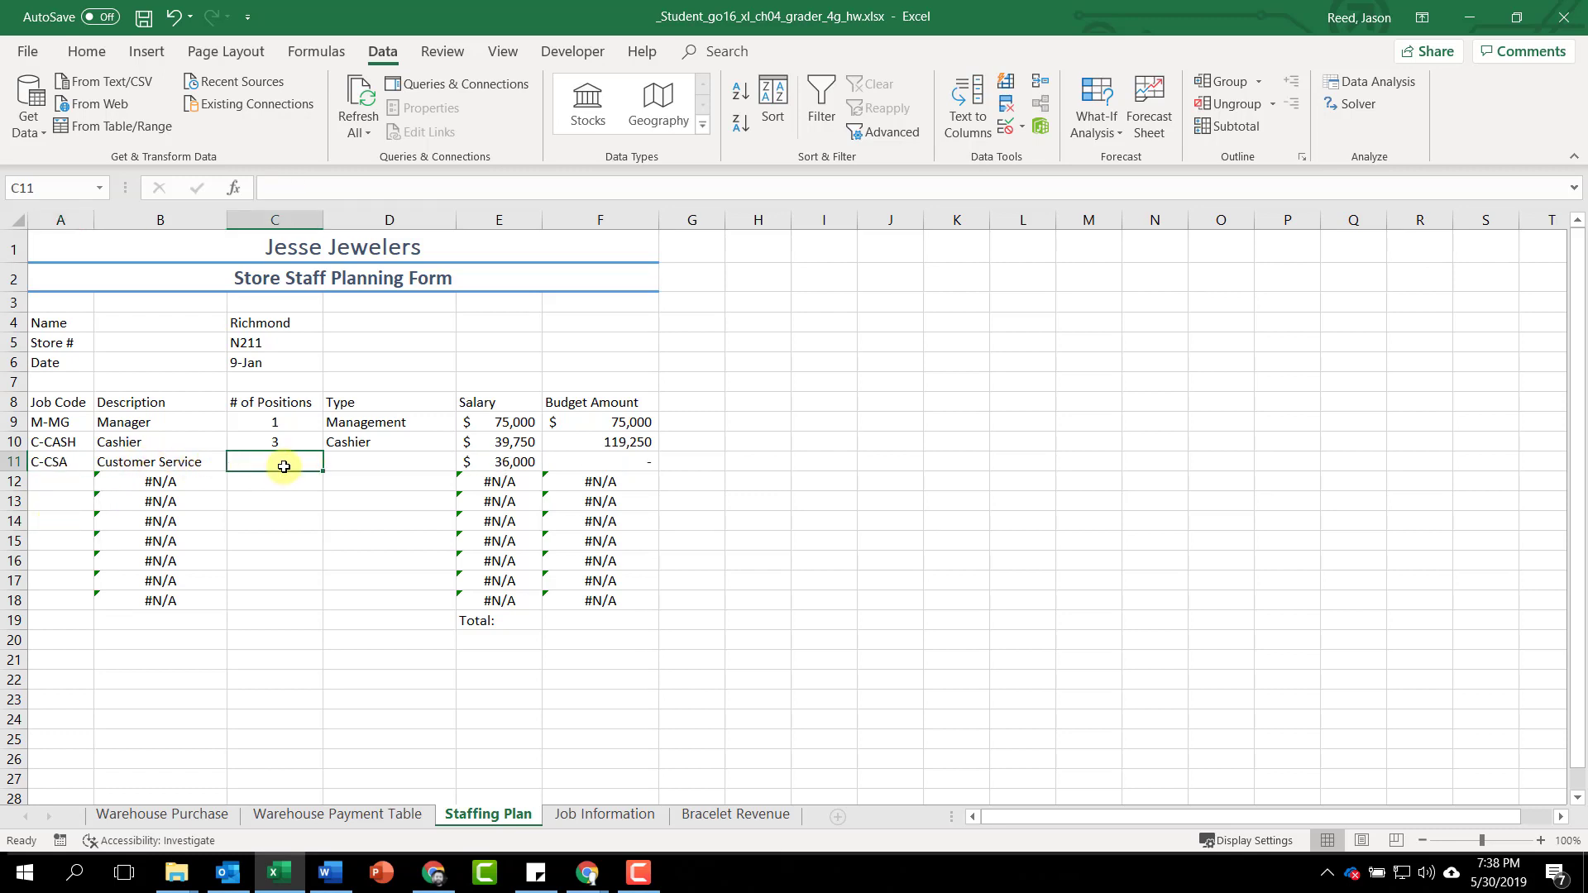
pyautogui.write('1')
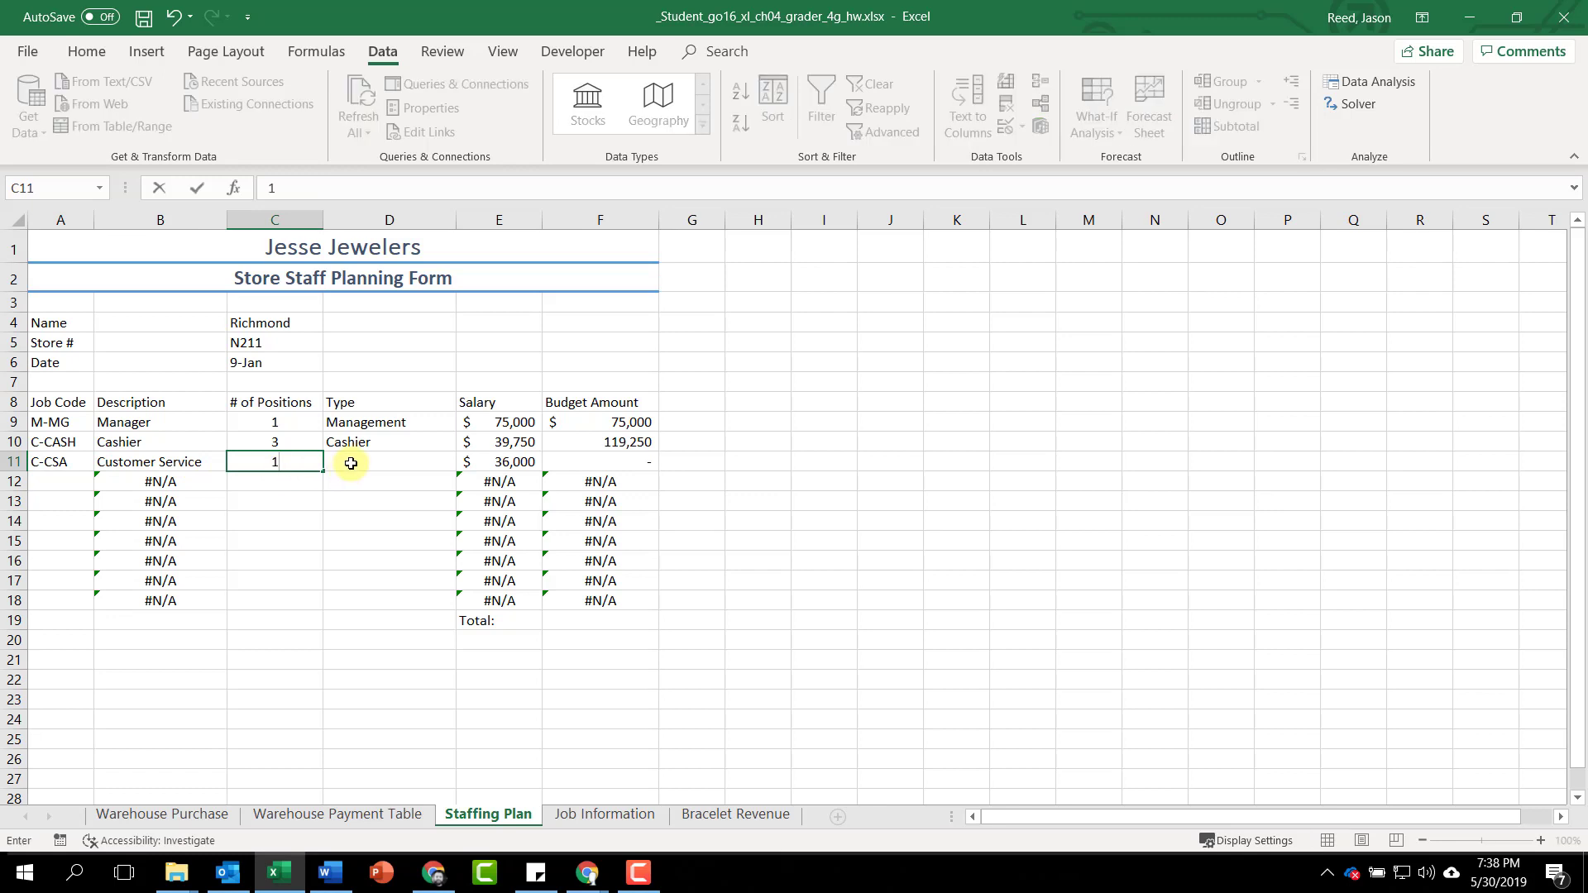
pyautogui.click(351, 463)
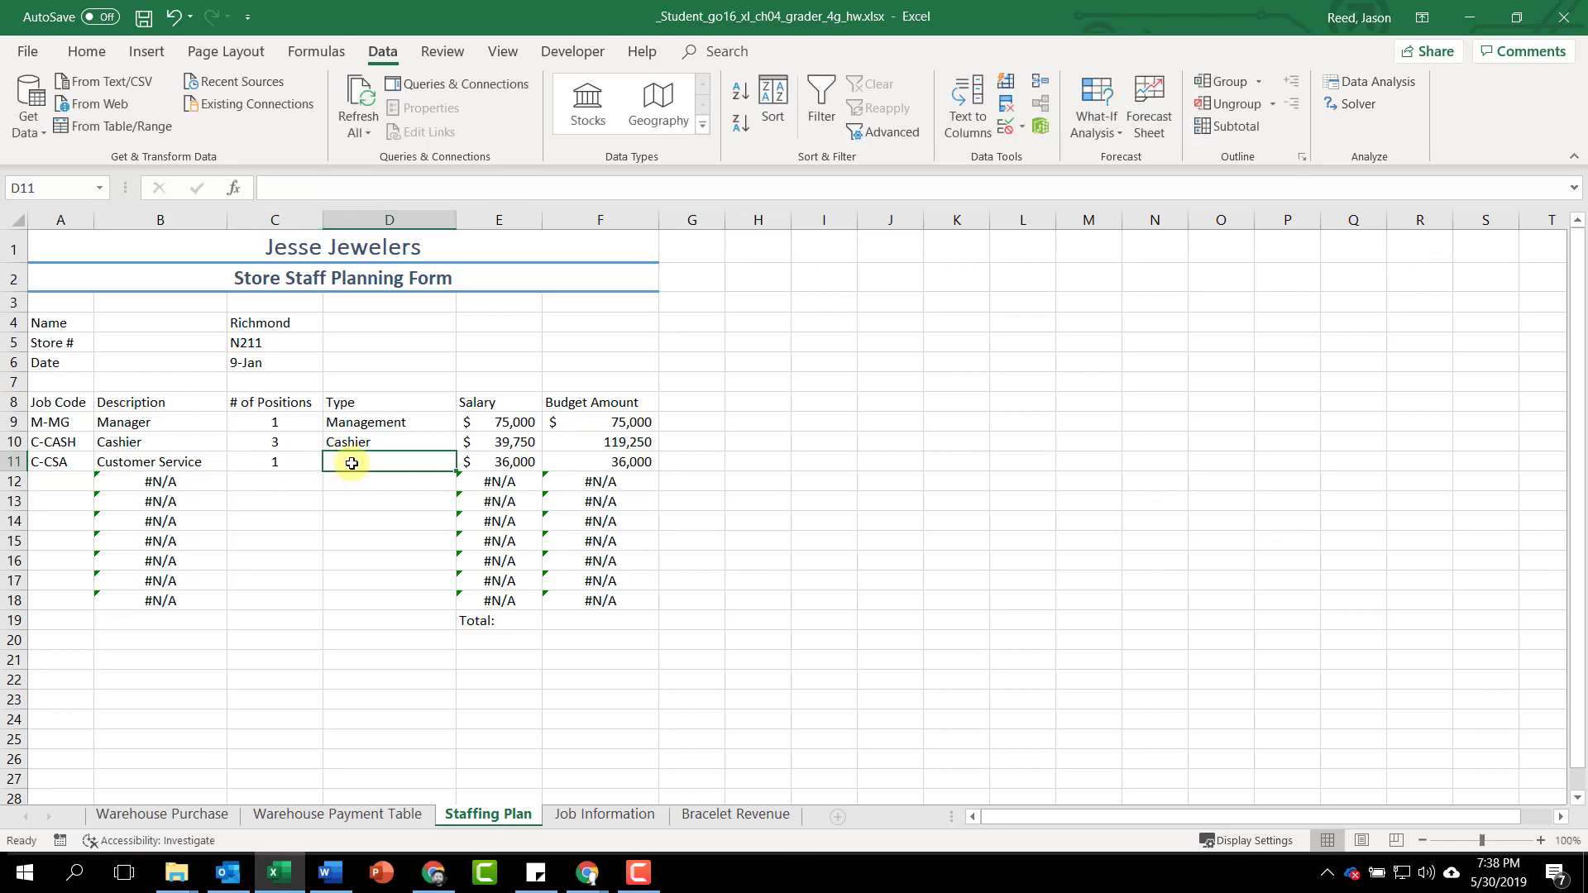
pyautogui.write('Custome')
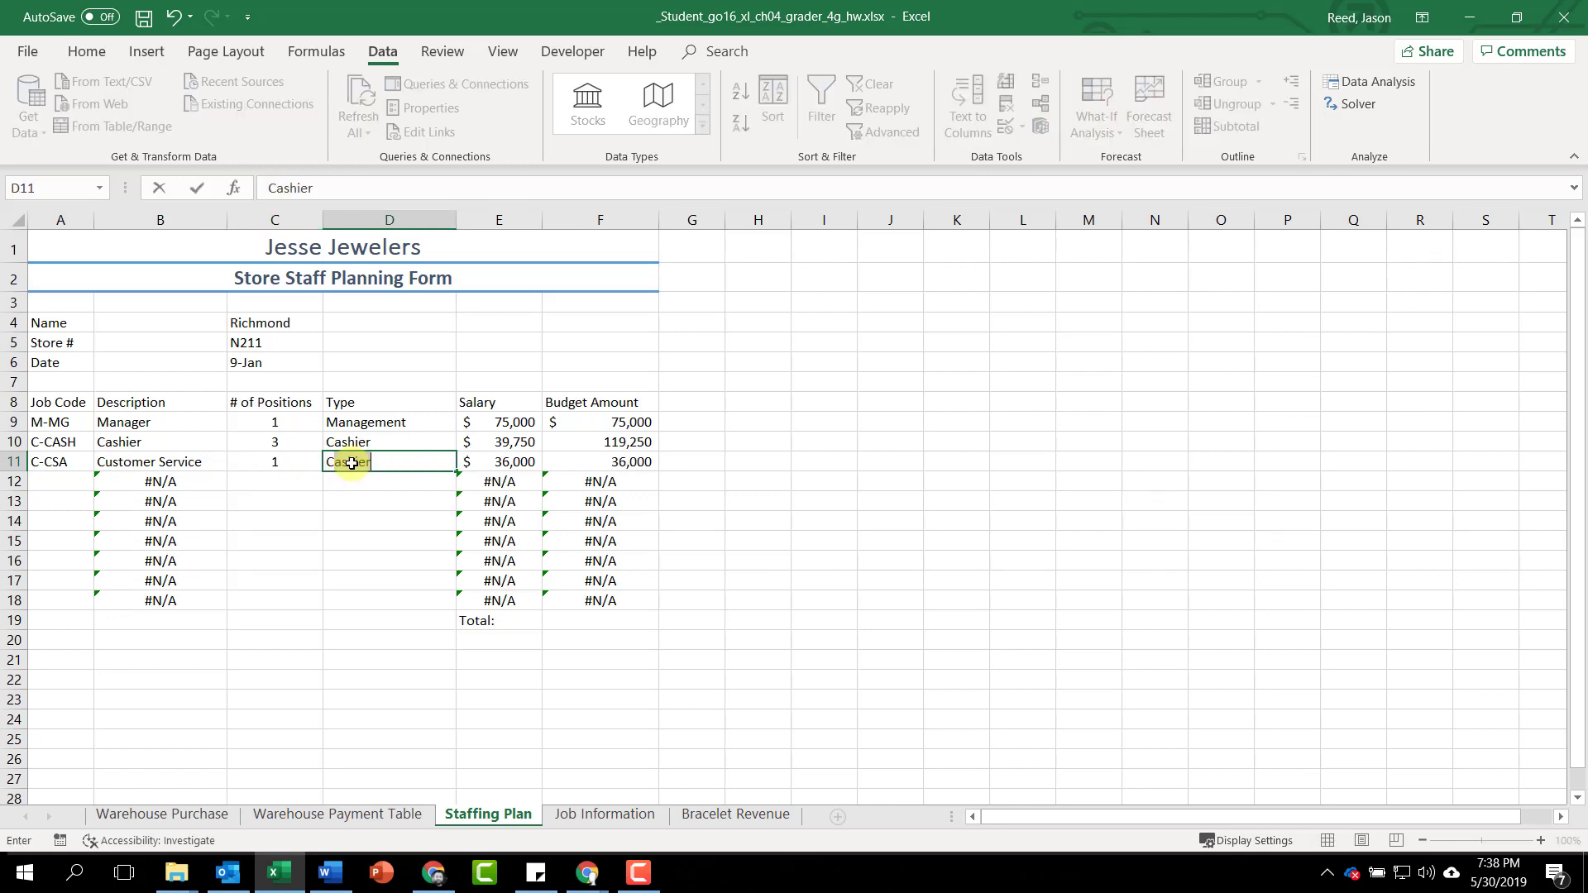
pyautogui.write('r Service')
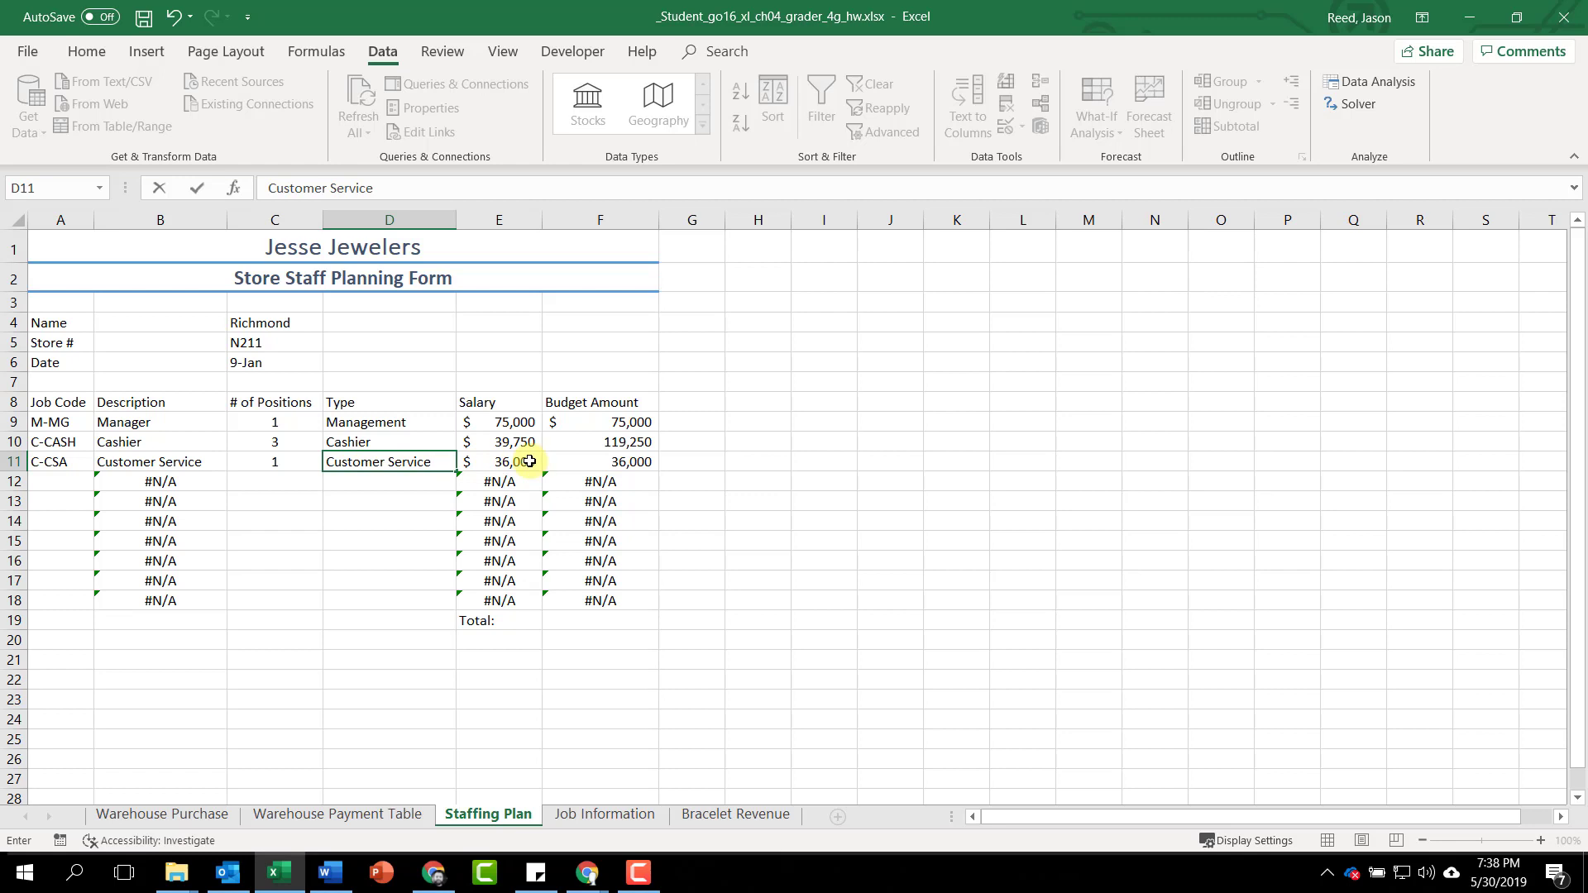
# Fill in row 12 with job code M-AMG from the validation list, 3 positions and type Management.
pyautogui.click(64, 484)
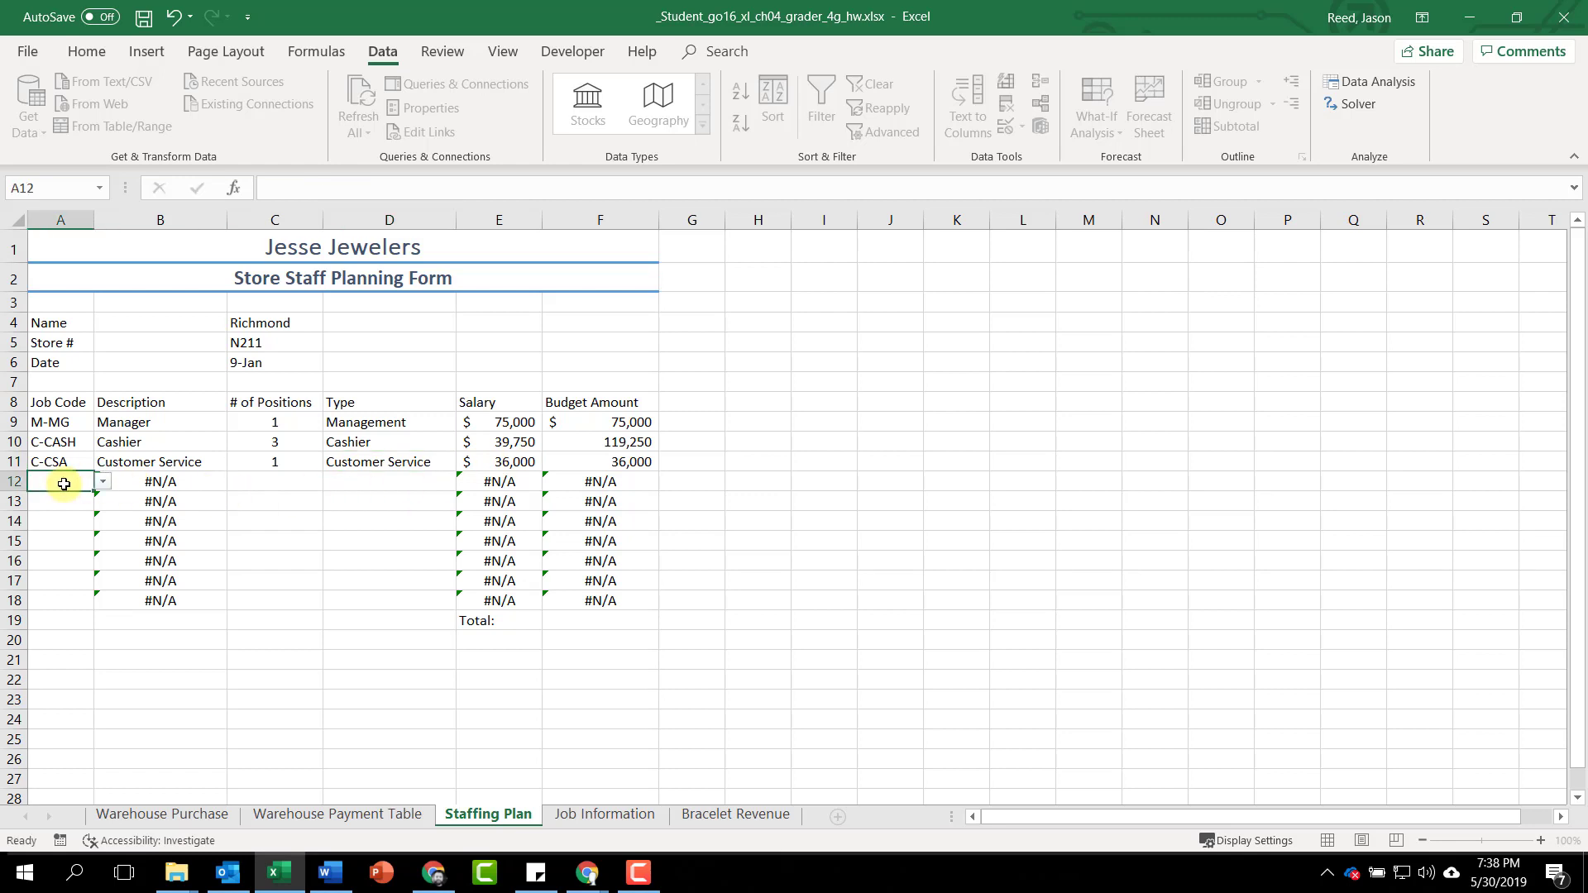
pyautogui.click(103, 482)
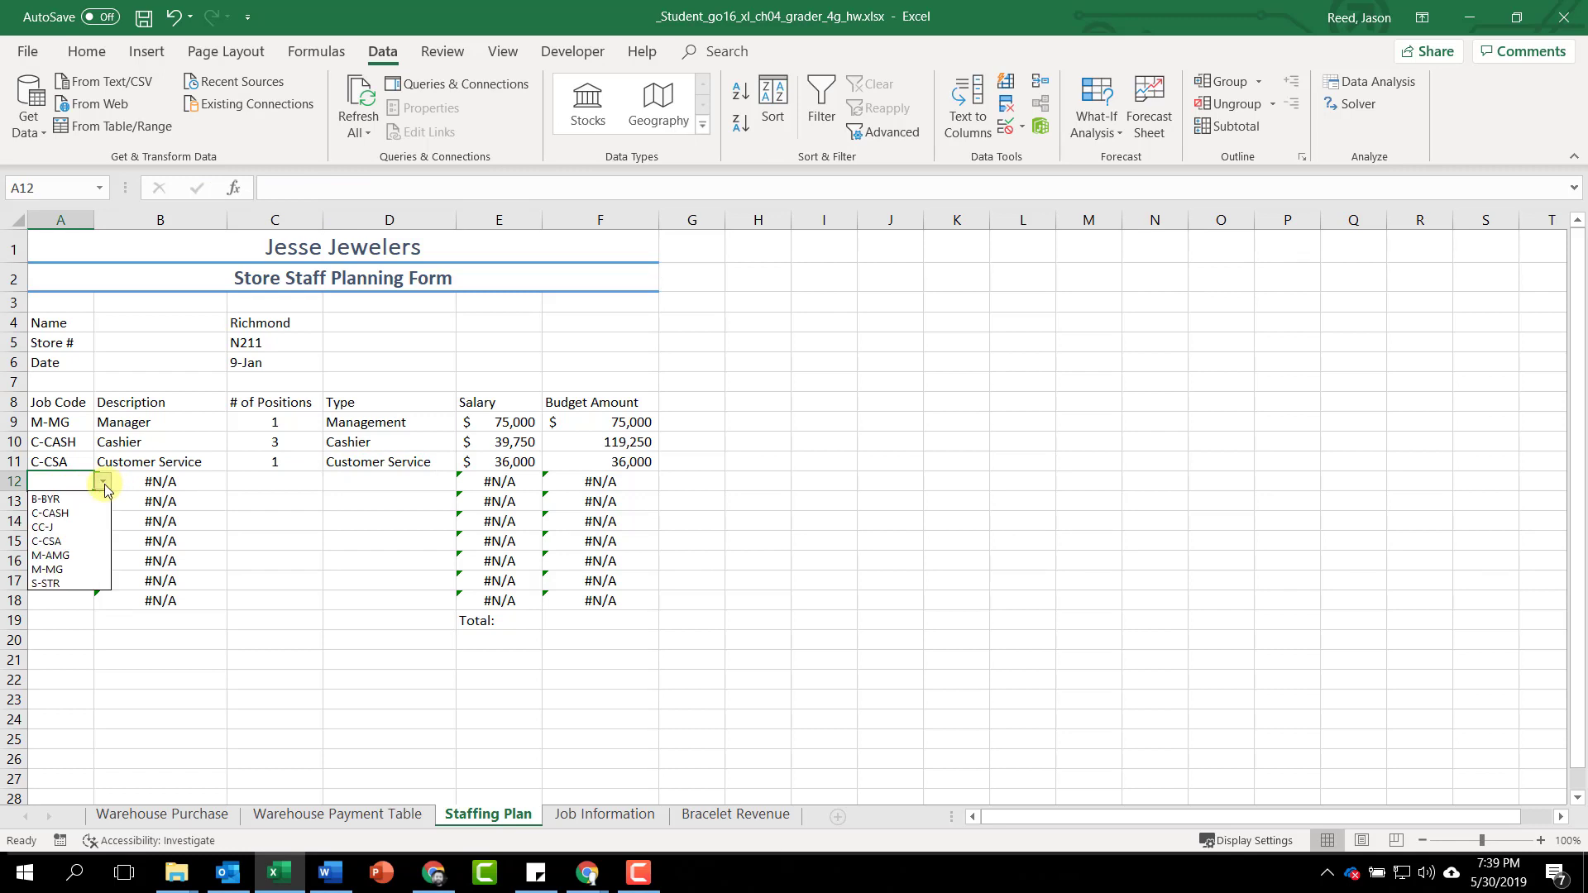
pyautogui.click(74, 555)
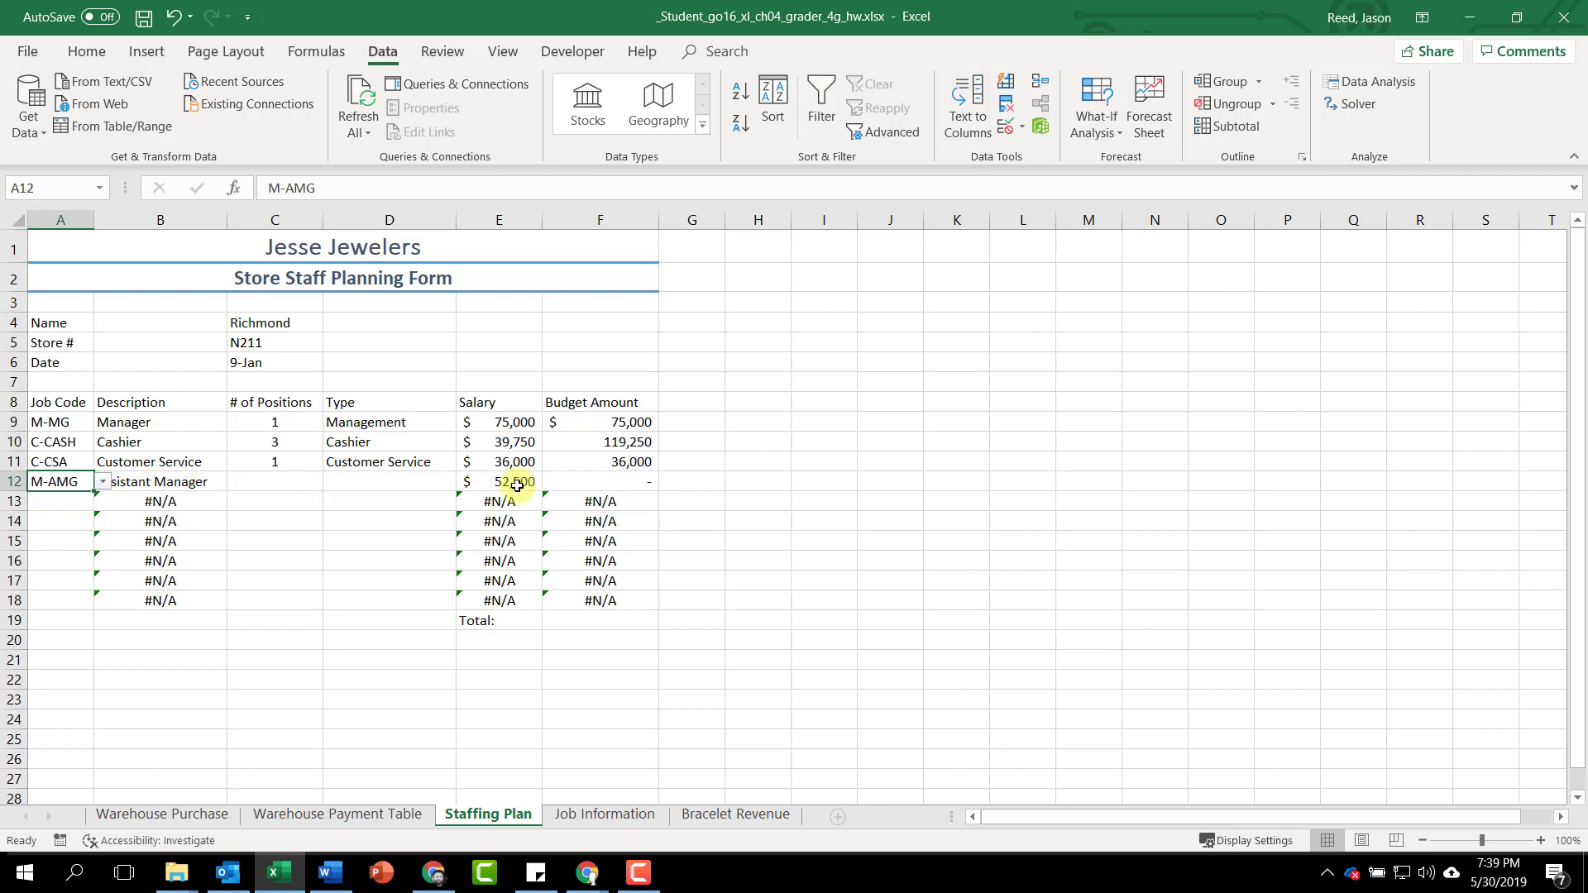
pyautogui.click(283, 486)
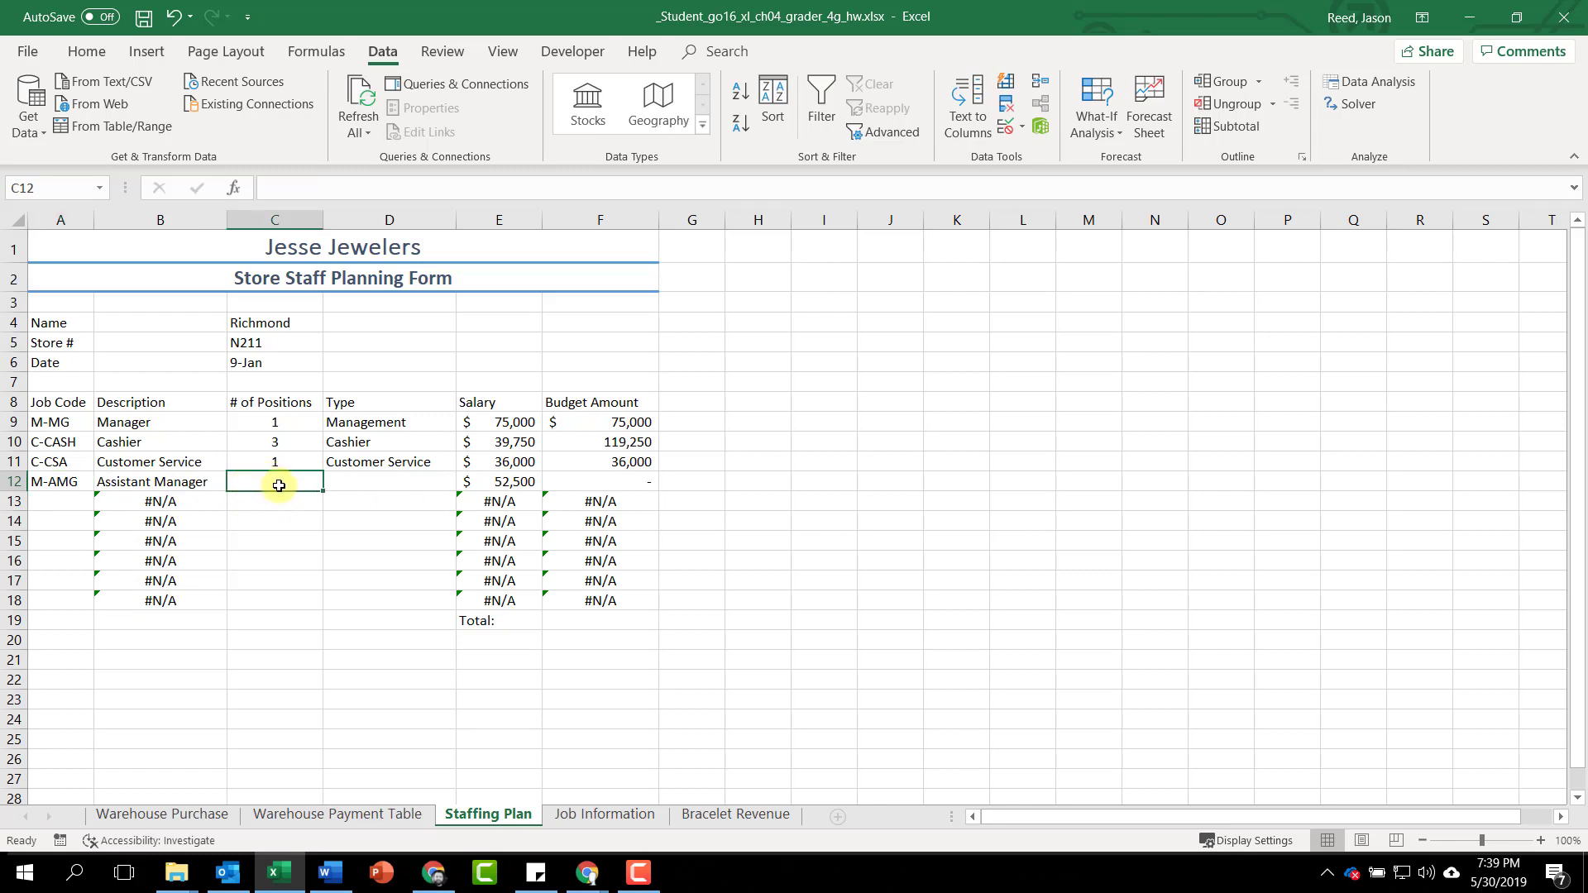
pyautogui.write('3')
pyautogui.click(366, 483)
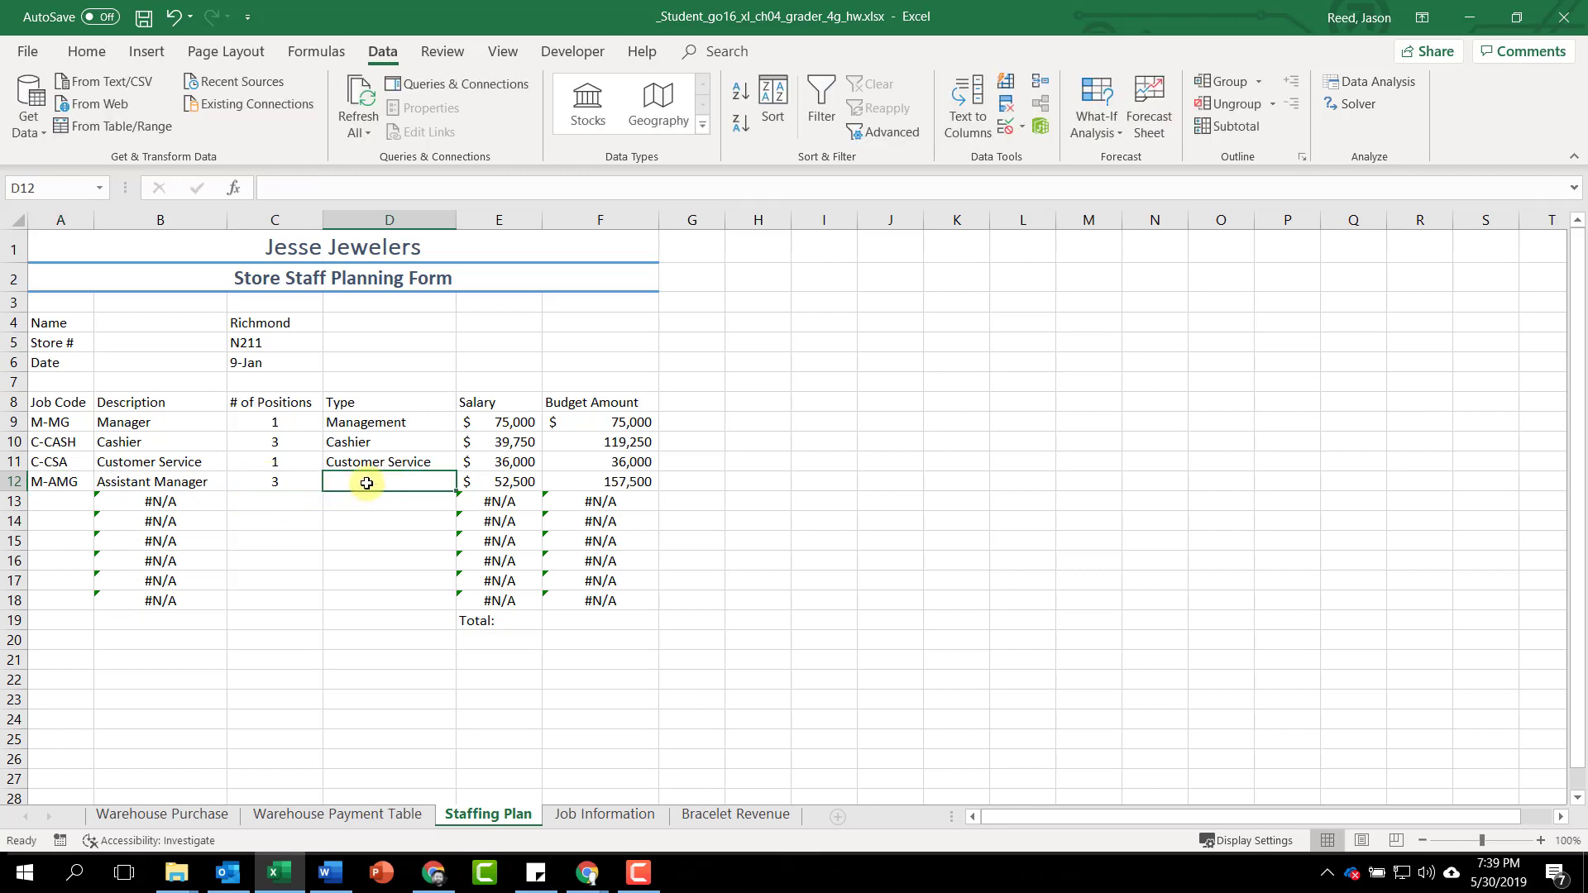
pyautogui.write('Mana')
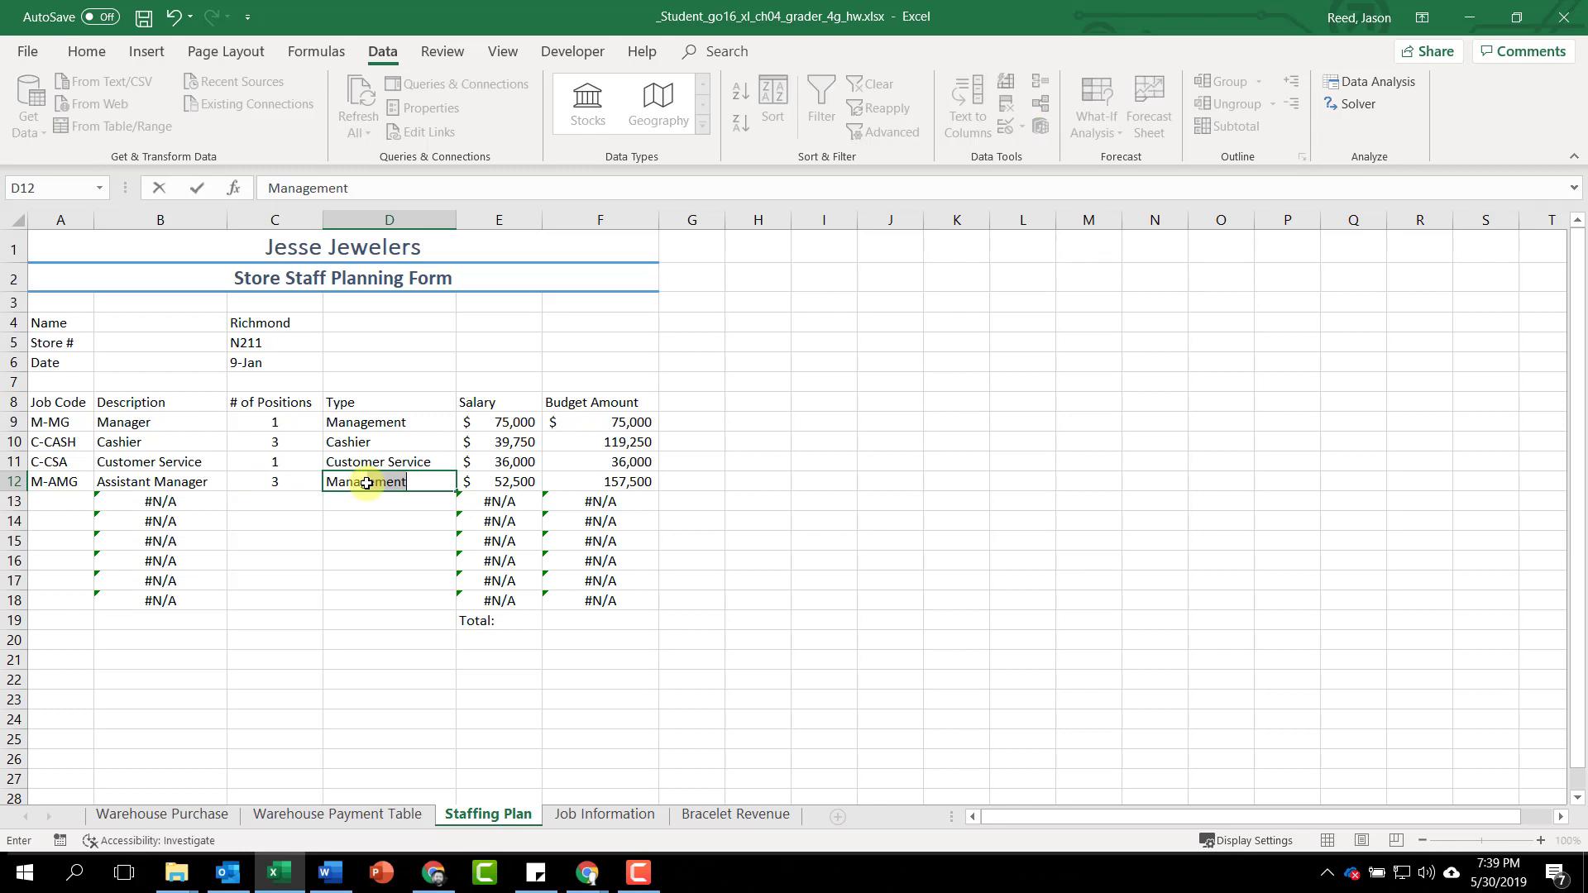
pyautogui.write('gement')
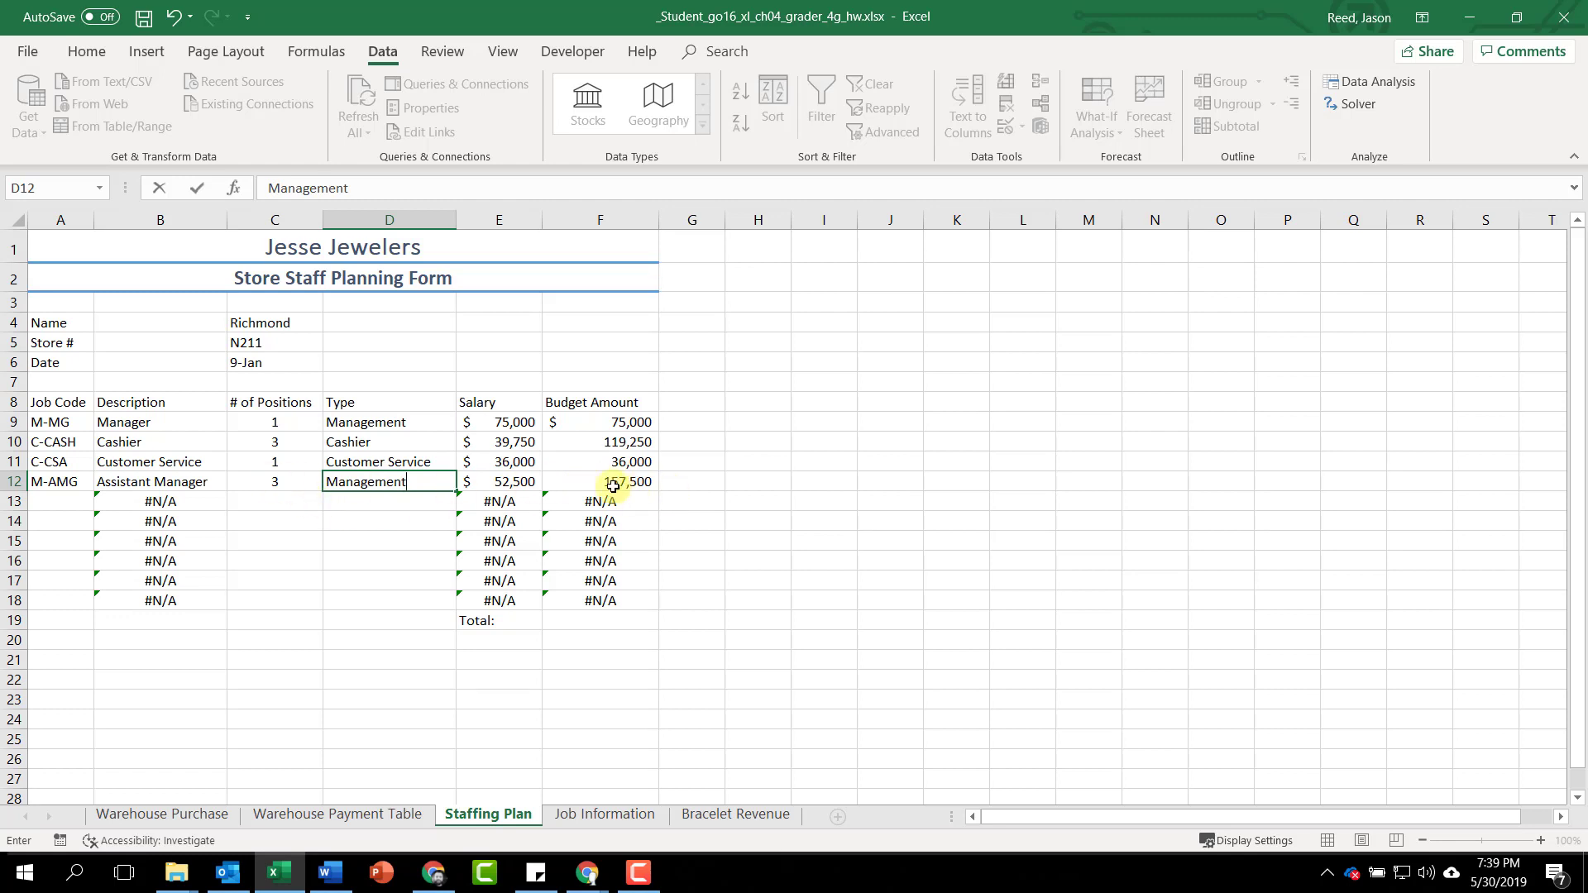
# Delete the unused rows 13 through 18 from the Staffing Plan sheet.
pyautogui.scroll(-1, 164, 500)
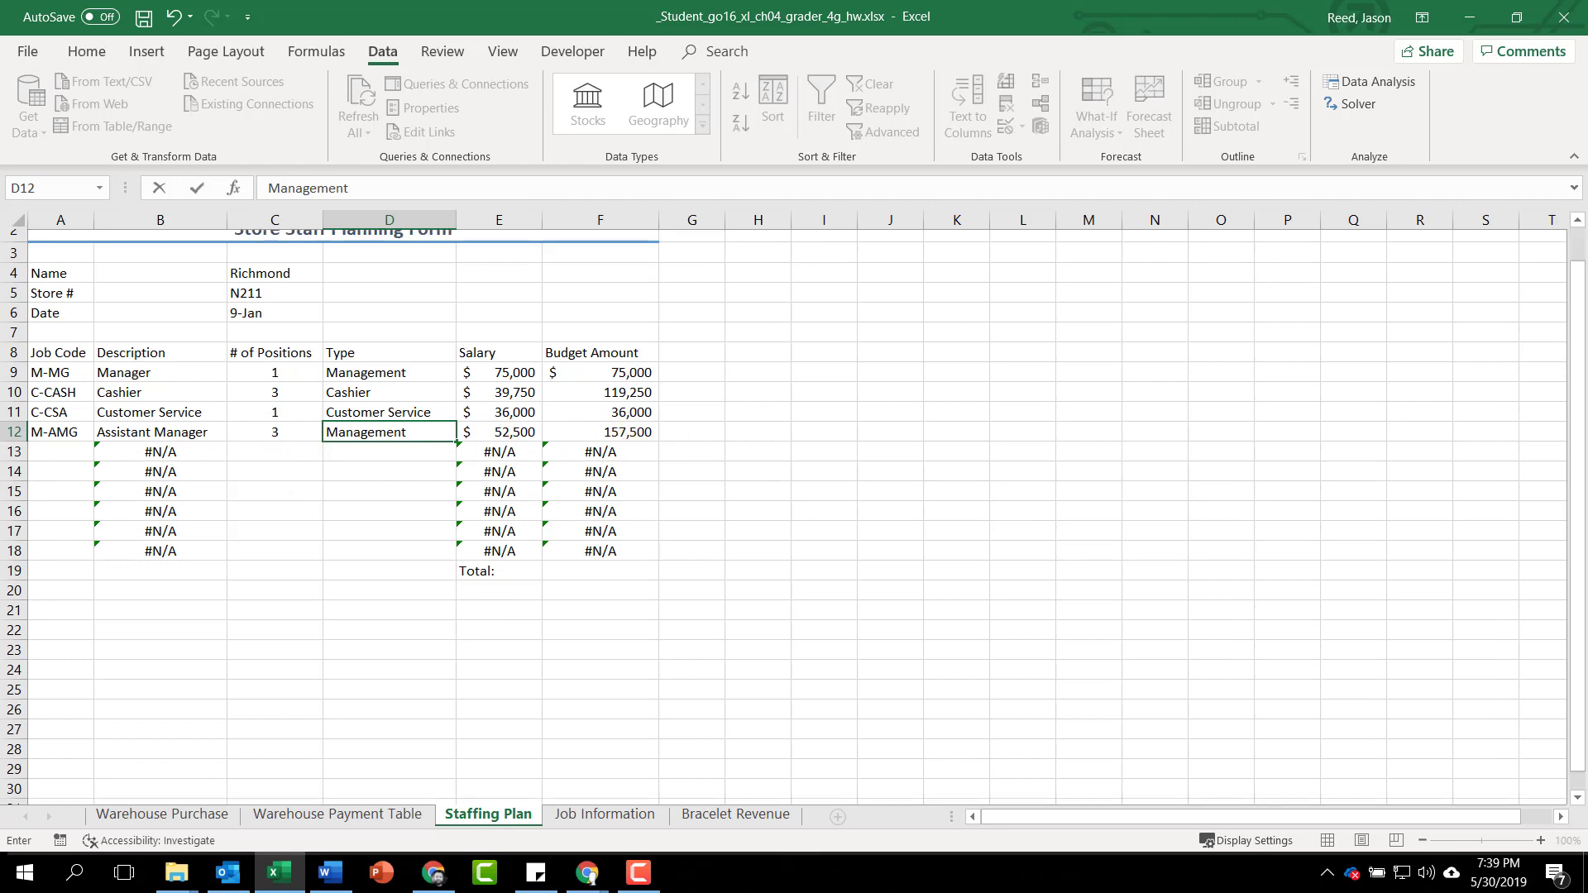
pyautogui.scroll(1, 164, 500)
pyautogui.hotkey('alt', 'Tab')
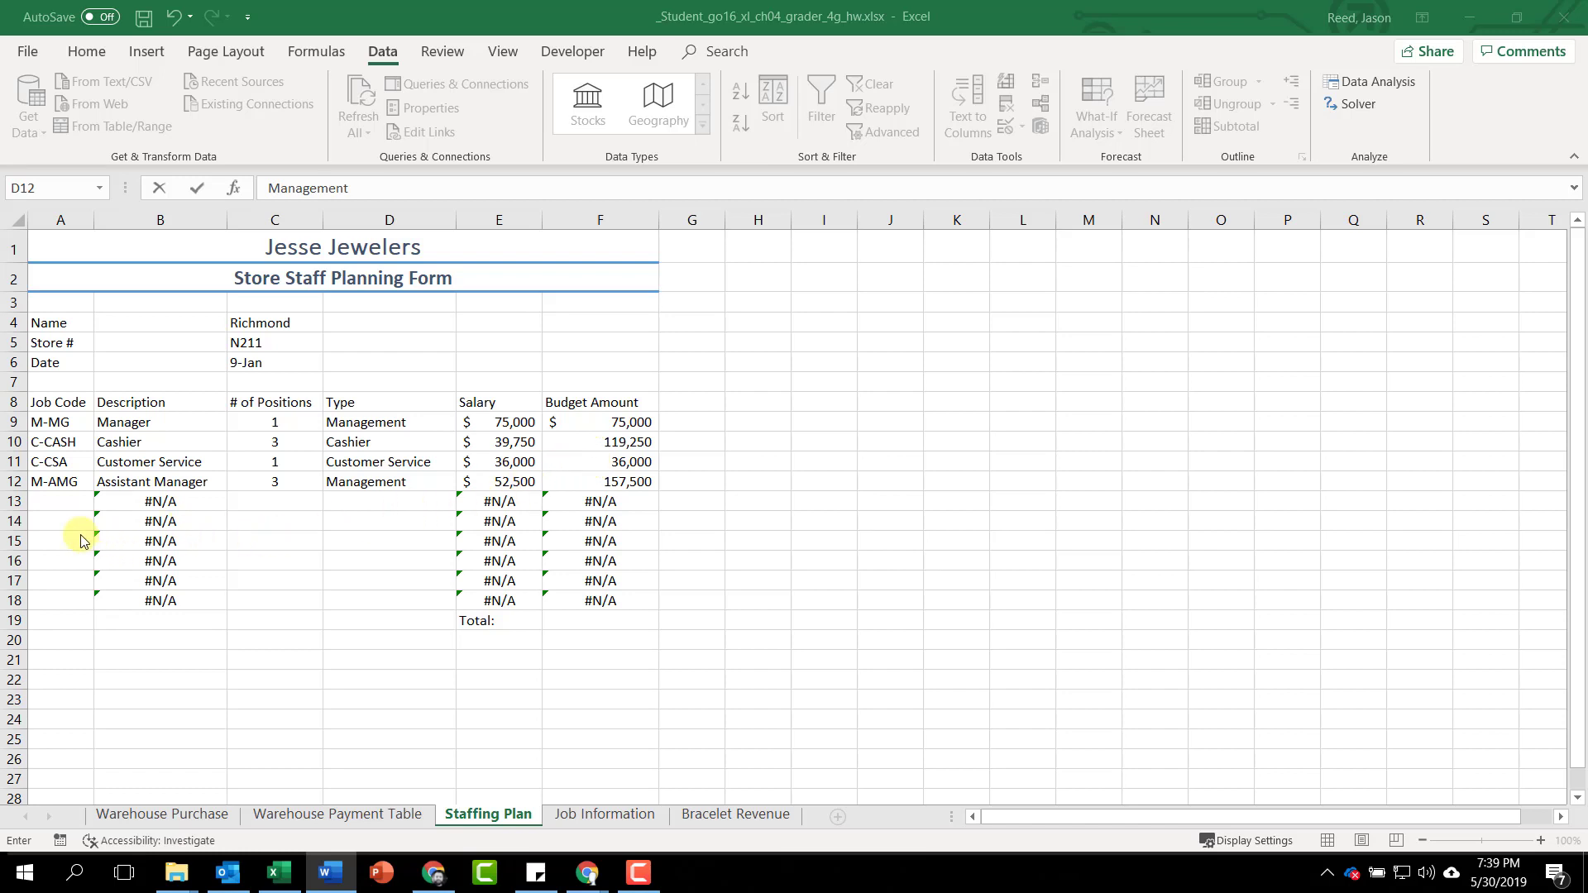
pyautogui.click(14, 506)
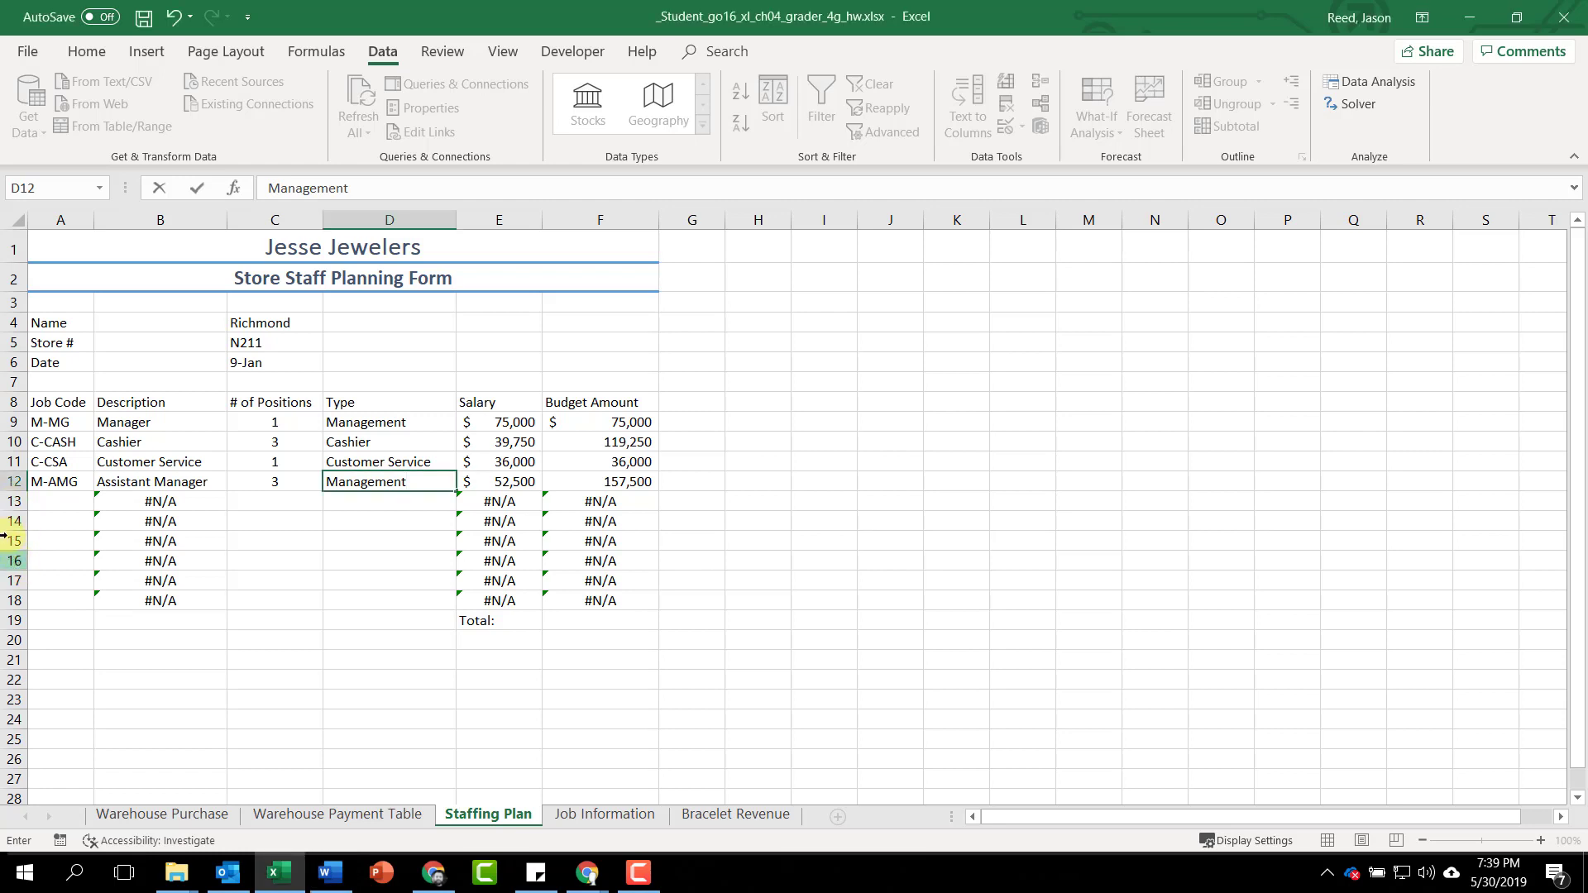
pyautogui.moveTo(11, 501); pyautogui.dragTo(17, 601)
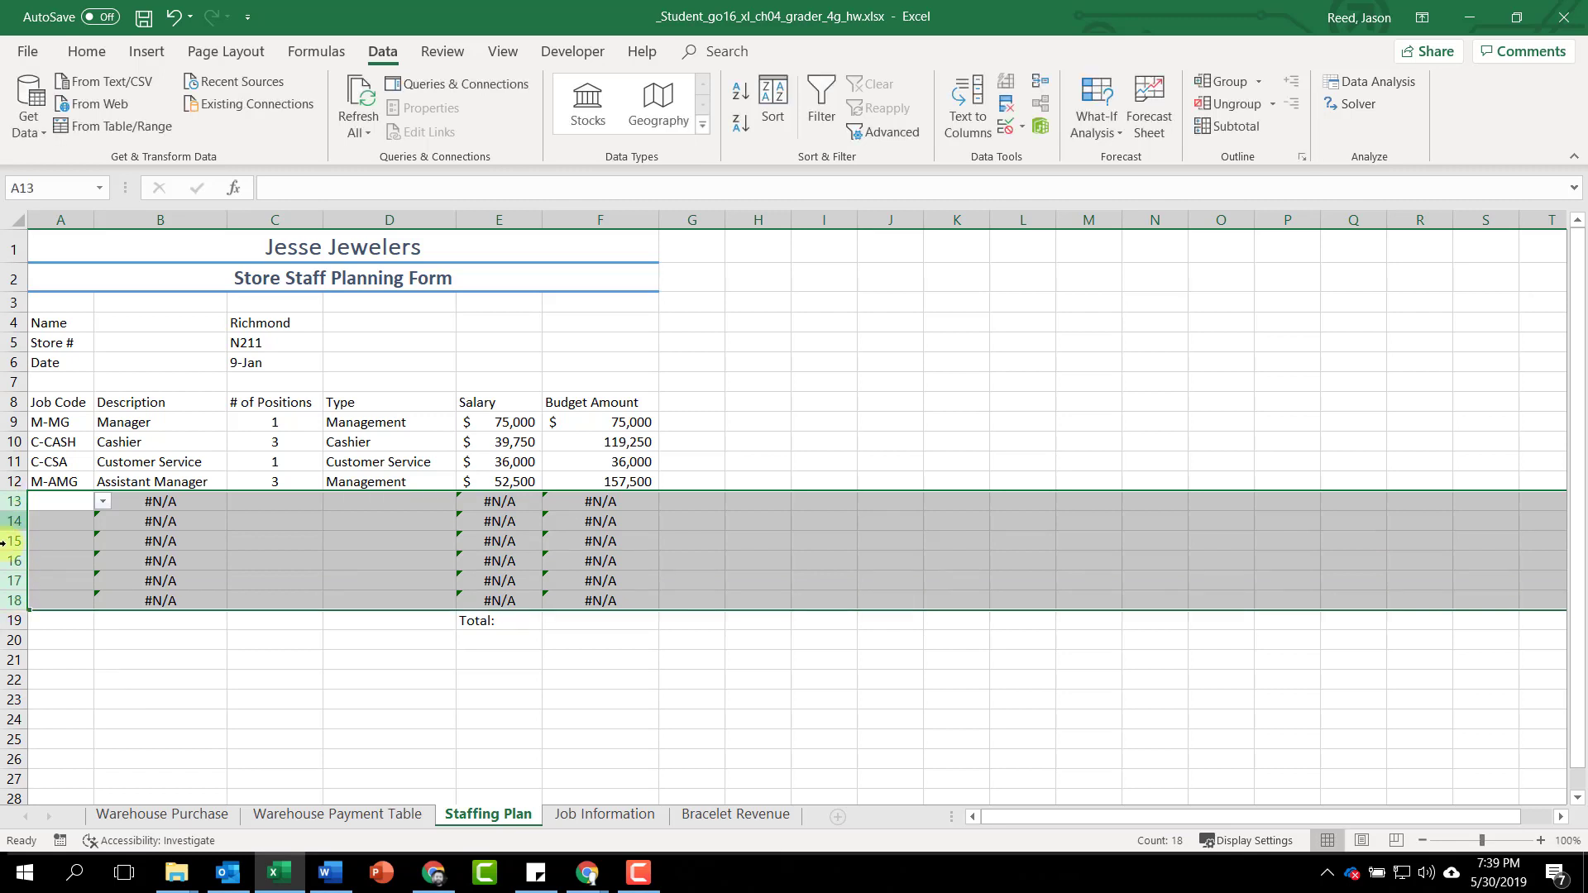
pyautogui.rightClick(14, 499)
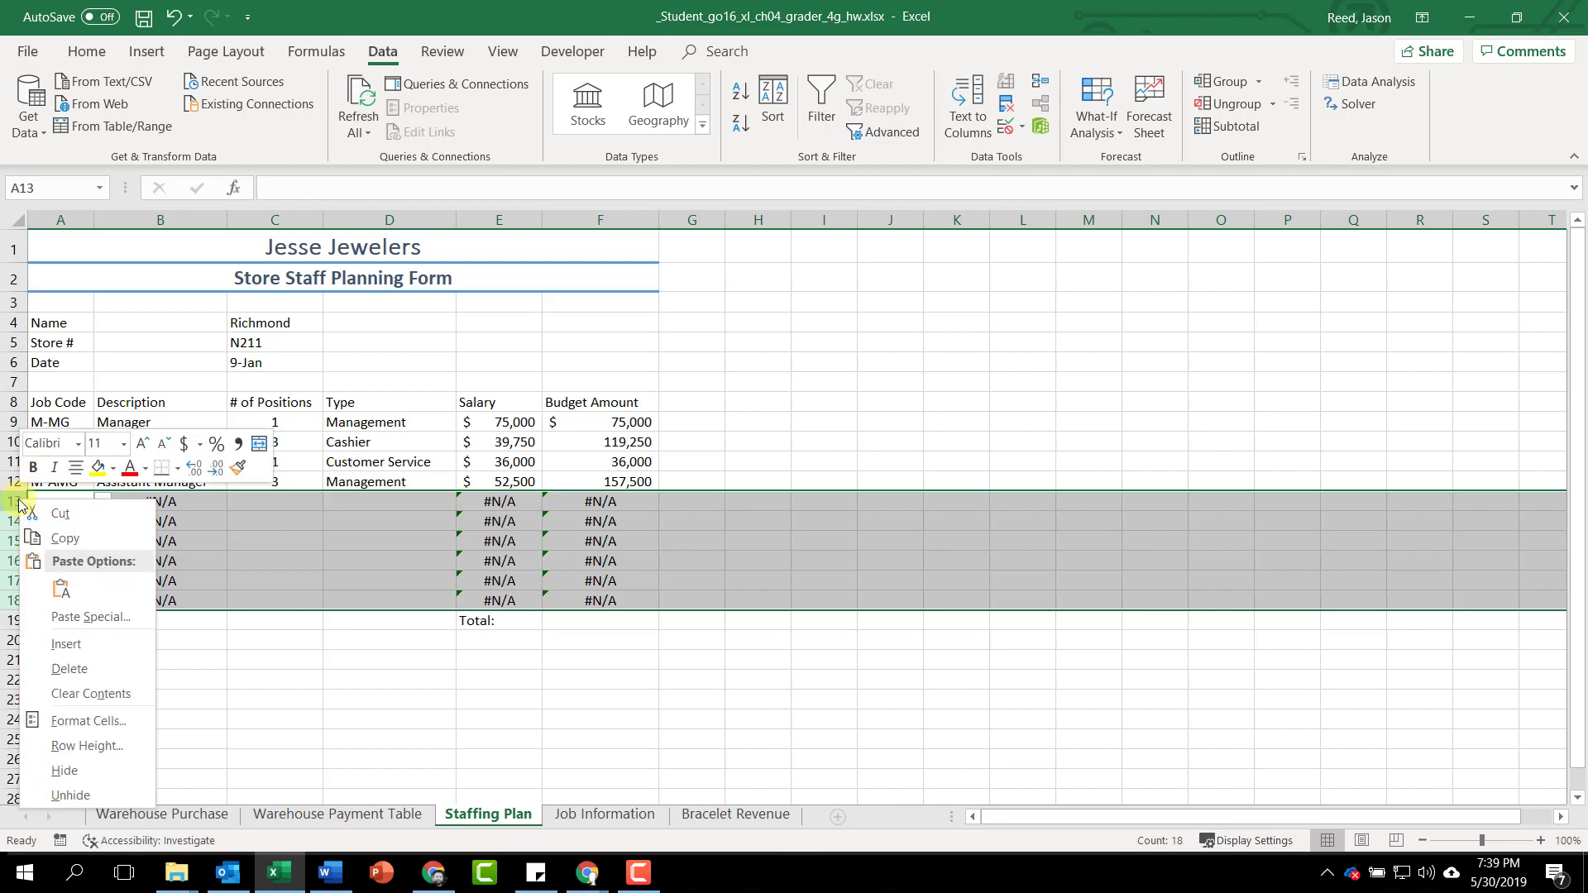
pyautogui.click(91, 668)
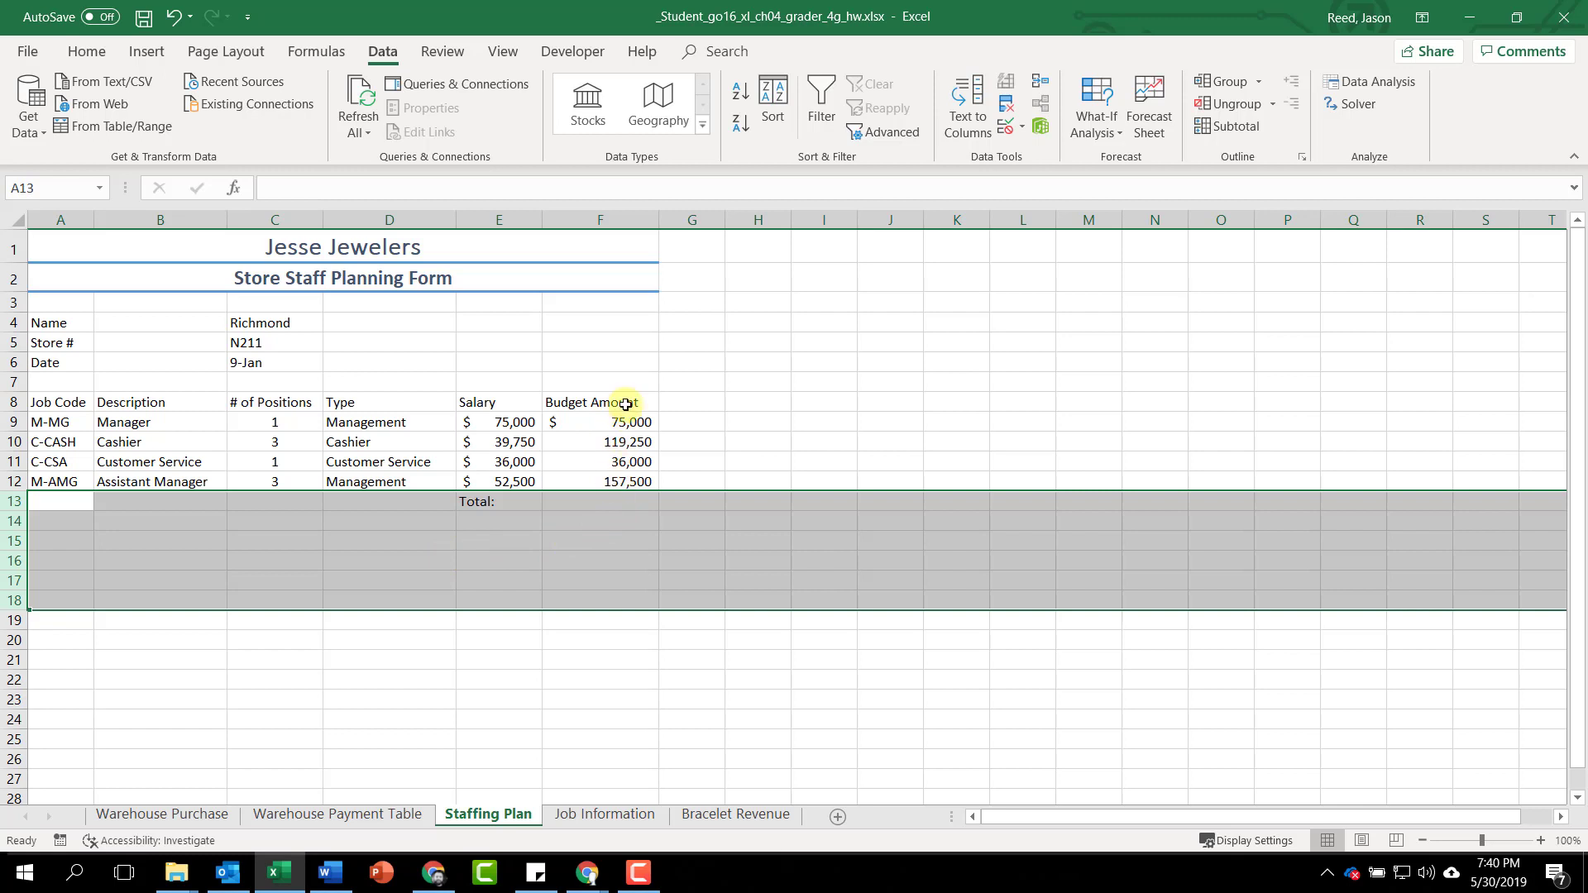
# Total the Budget Amount column in F13 with an AutoSum of F9:F12.
pyautogui.click(590, 500)
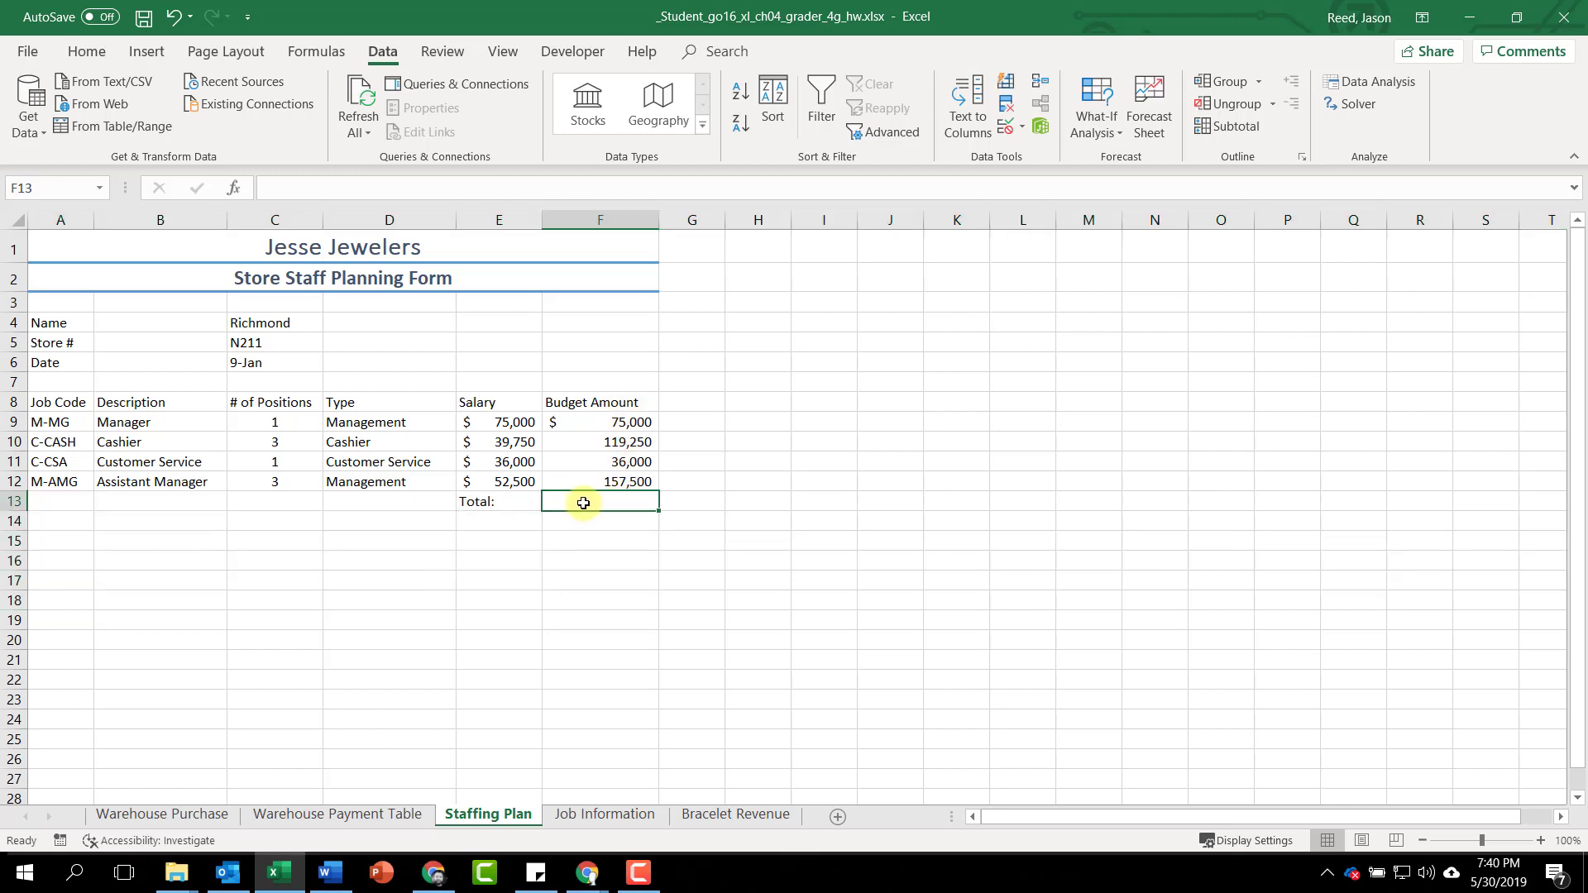
pyautogui.click(90, 53)
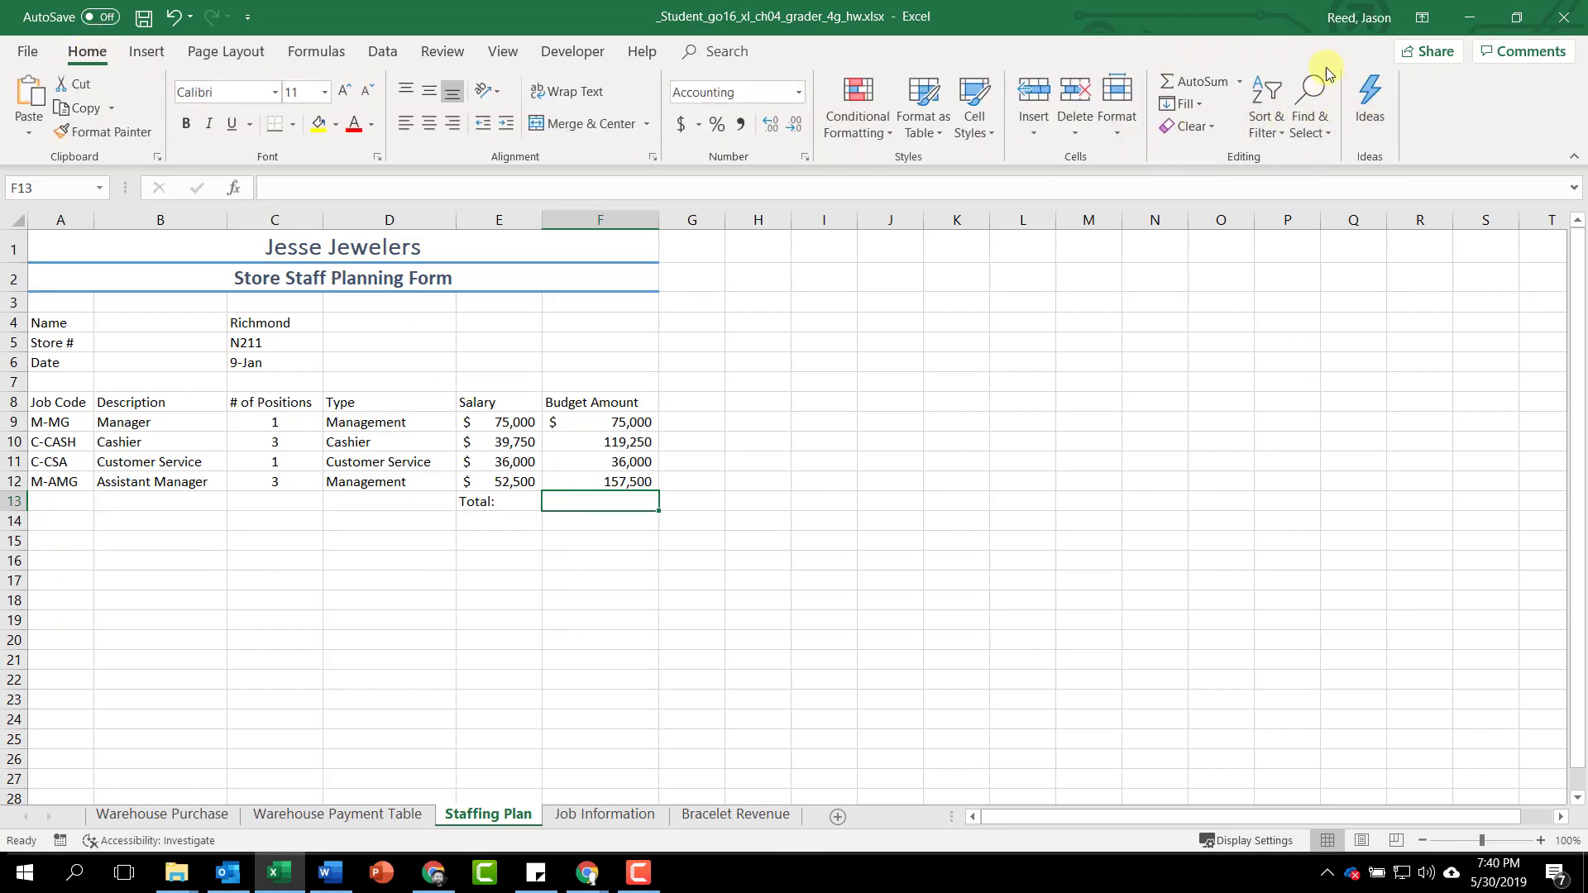
pyautogui.click(1197, 83)
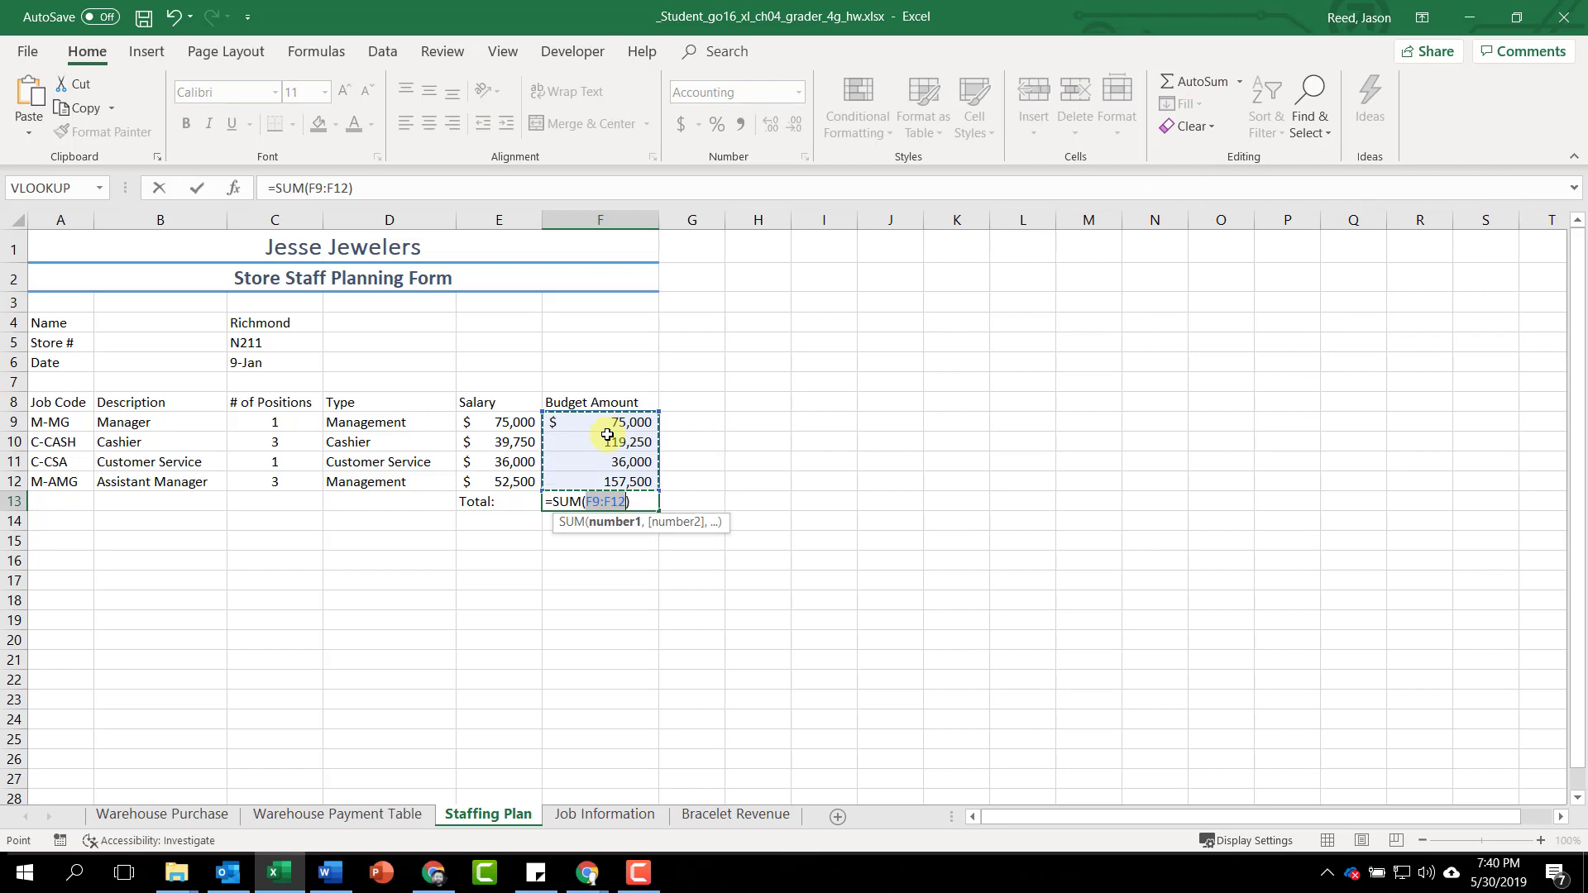
pyautogui.press('Return')
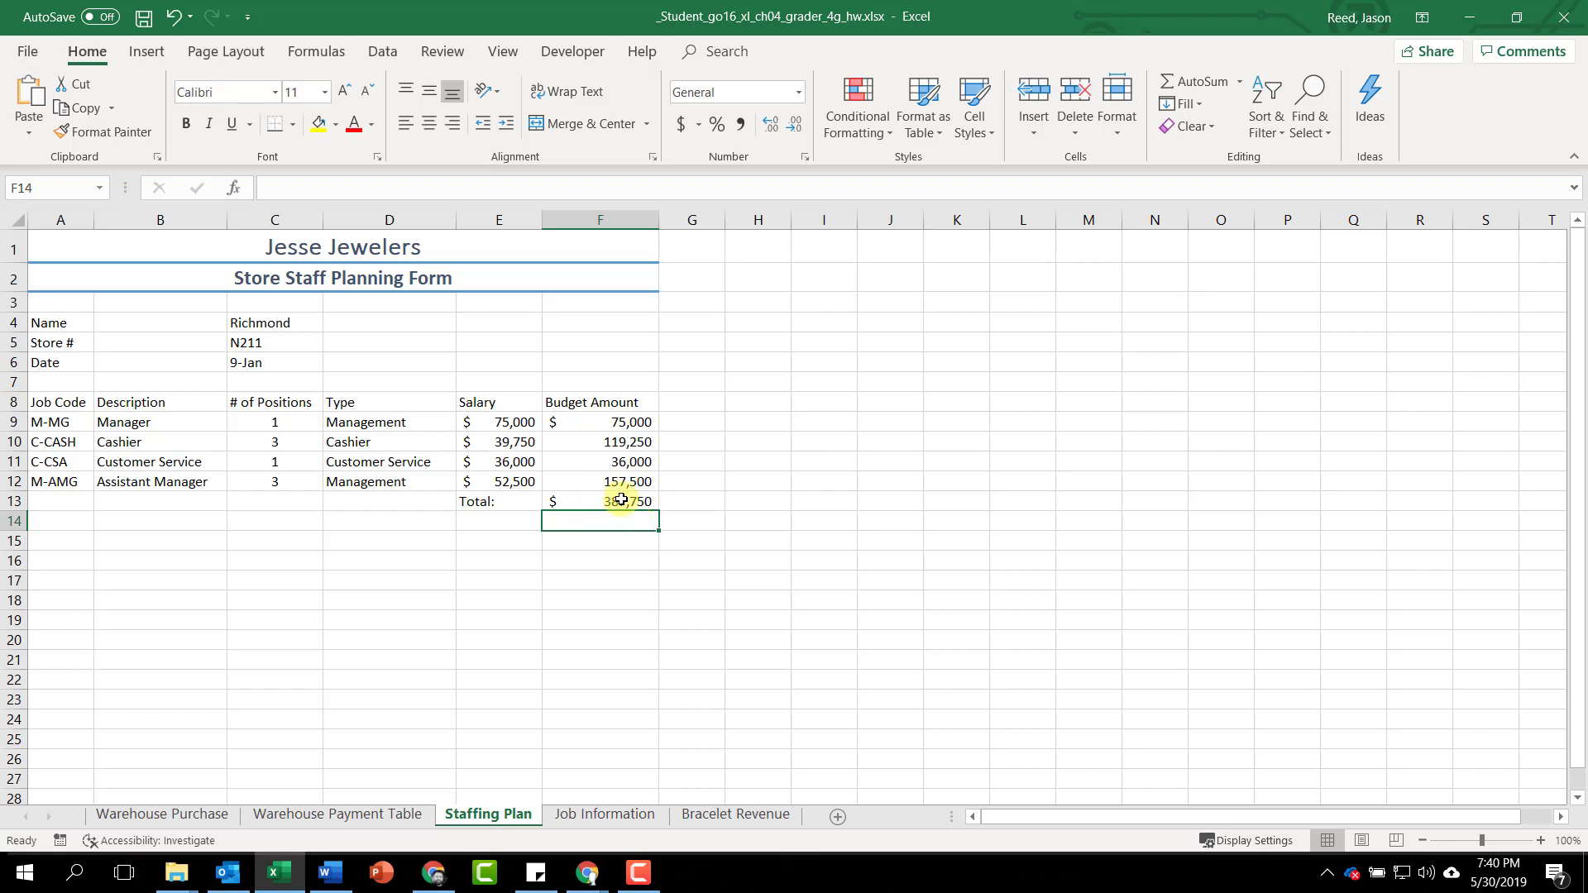
# Apply the Total cell style to the budget total in F13.
pyautogui.click(624, 500)
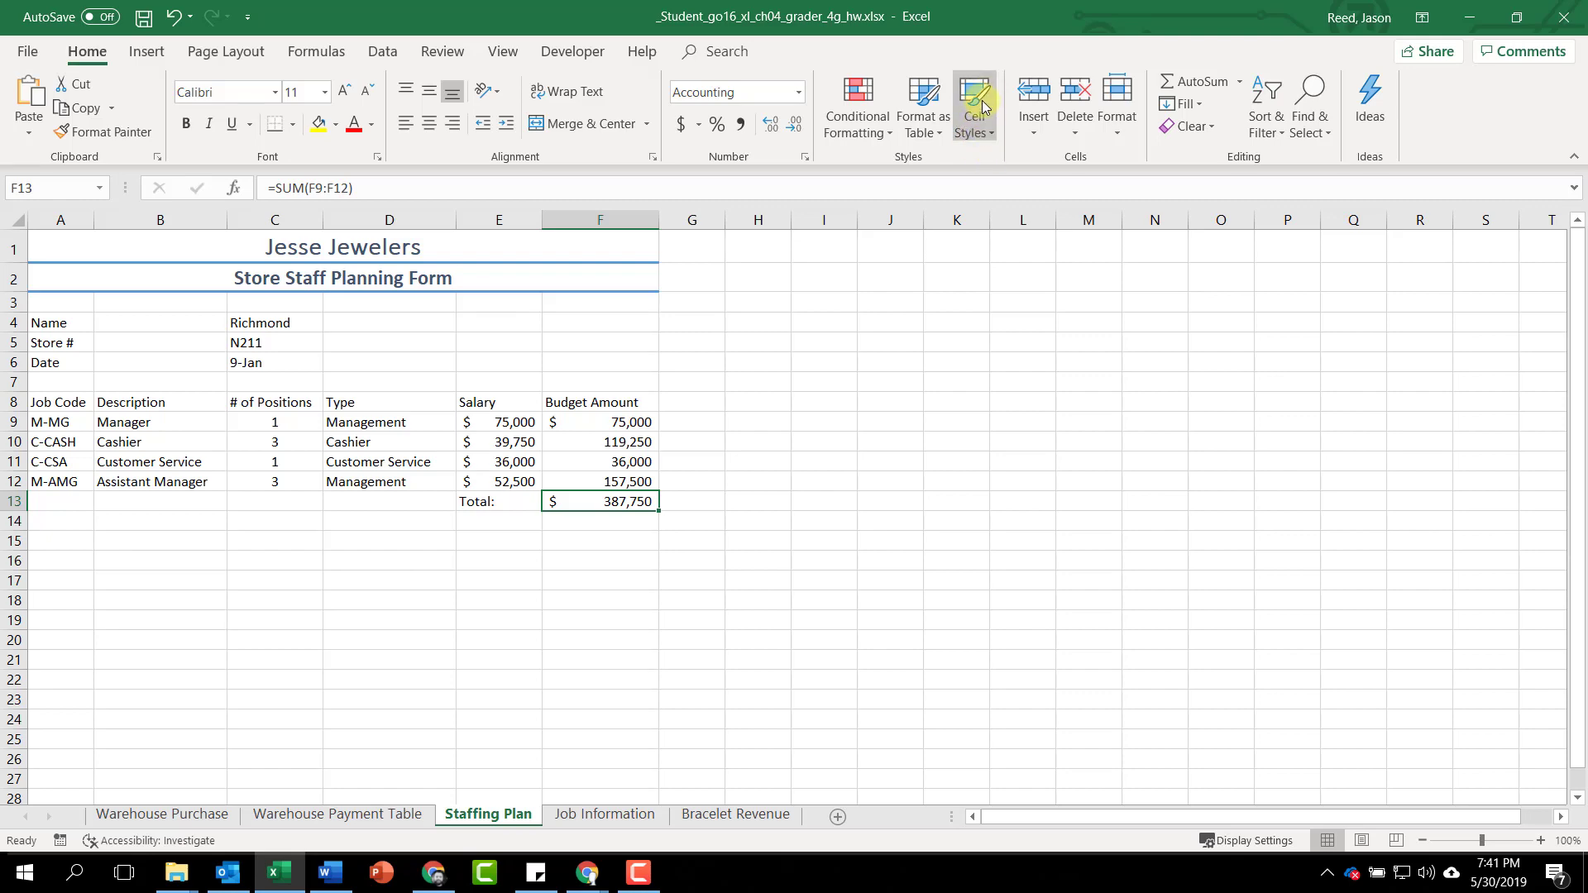
pyautogui.click(983, 132)
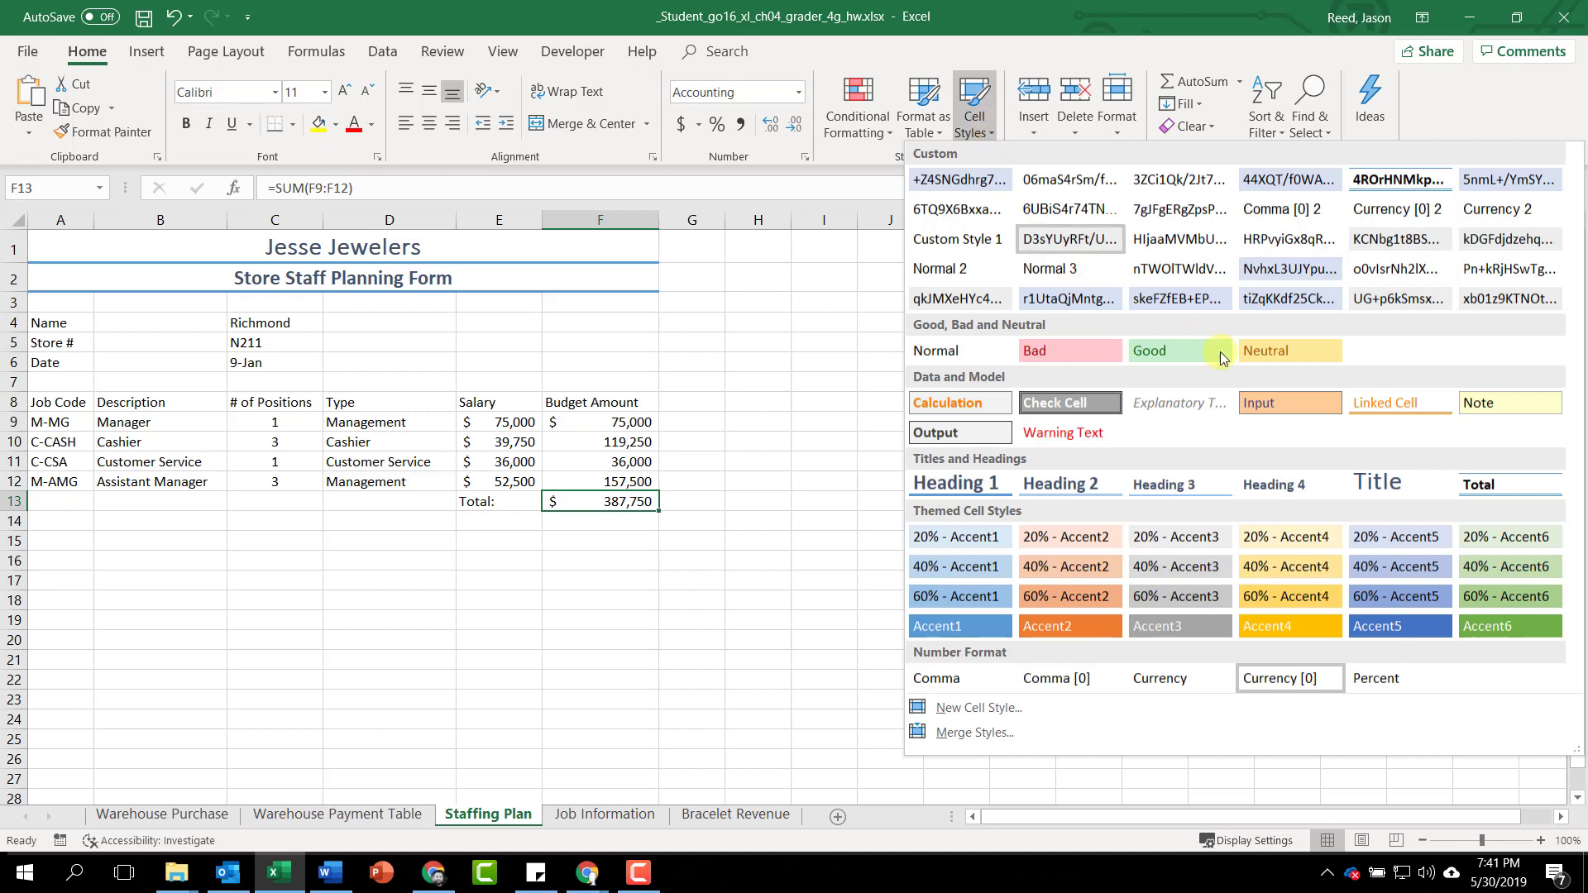
pyautogui.click(1511, 486)
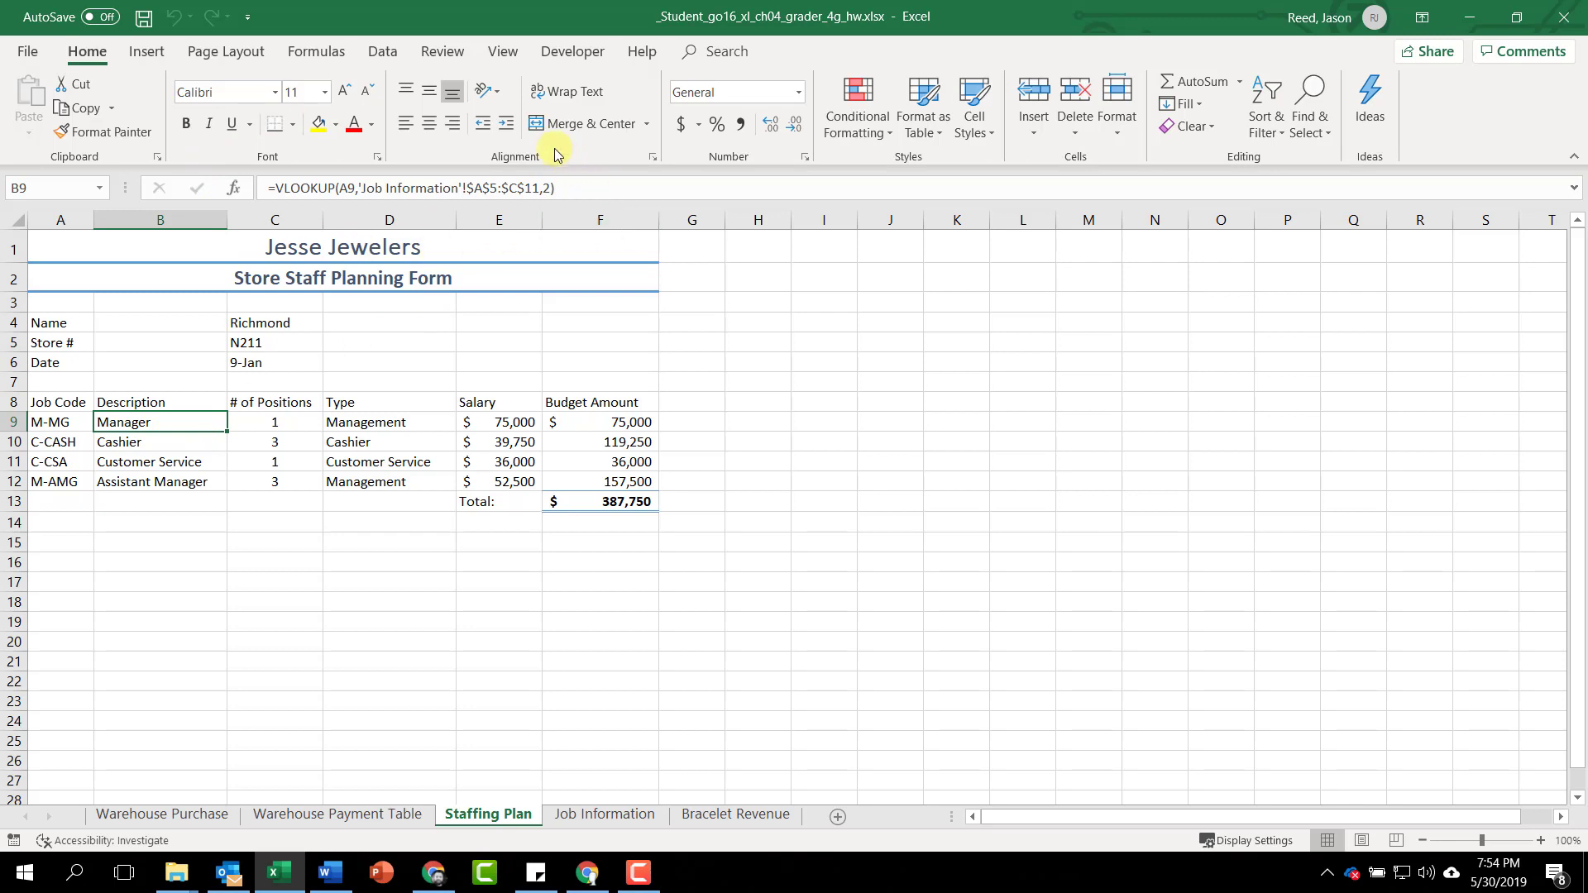
# Change the table array in the Description lookup formula in B9 to $A$4:$C$11 on the Job Information sheet.
pyautogui.click(498, 189)
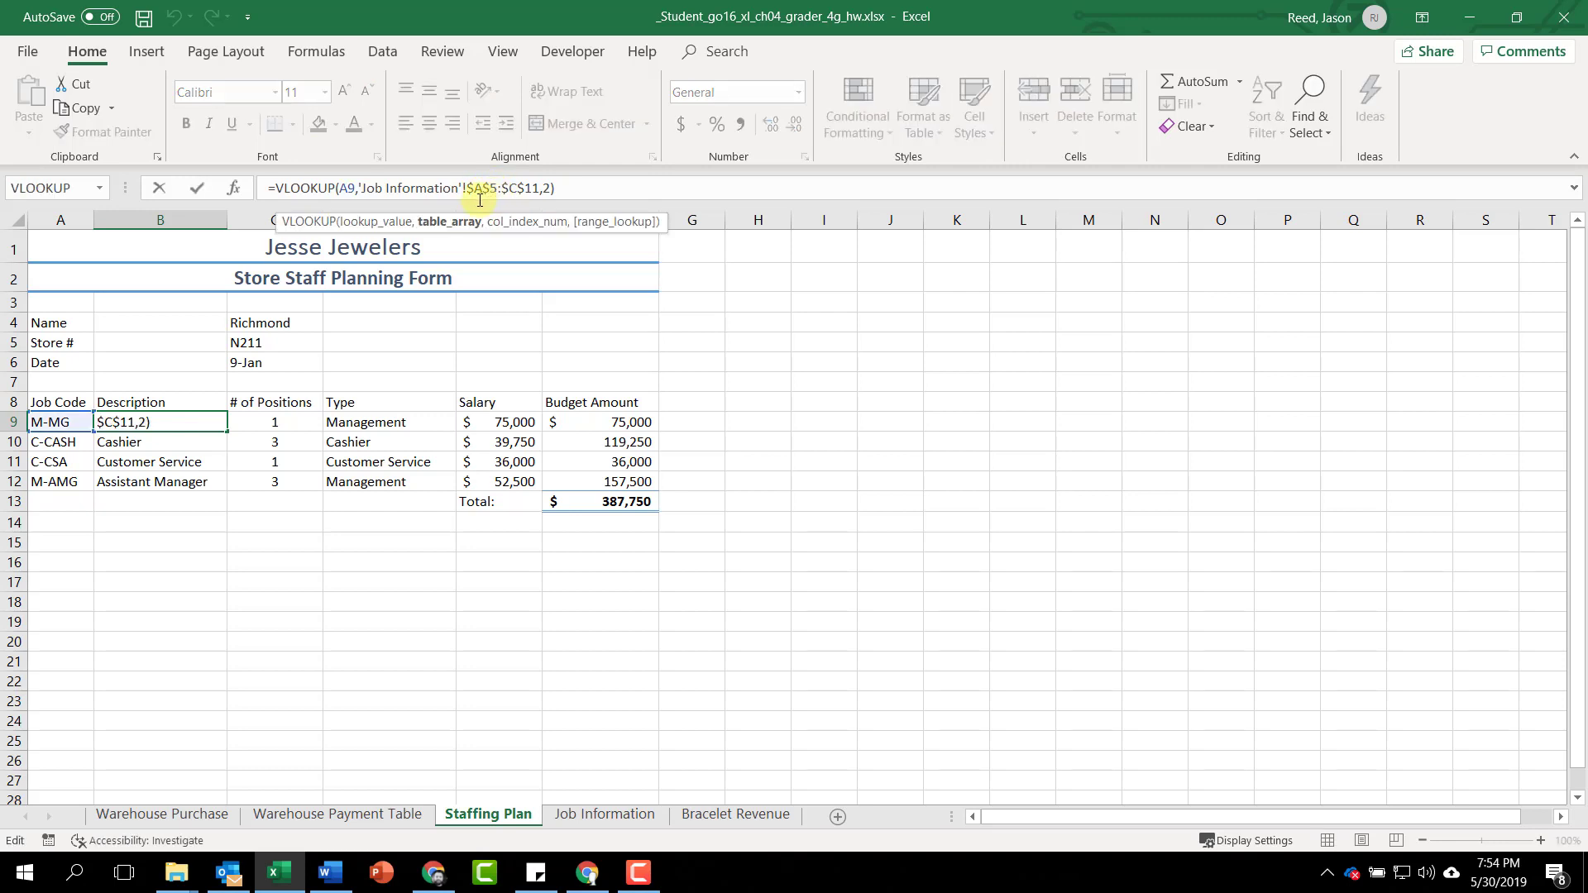
pyautogui.press('BackSpace')
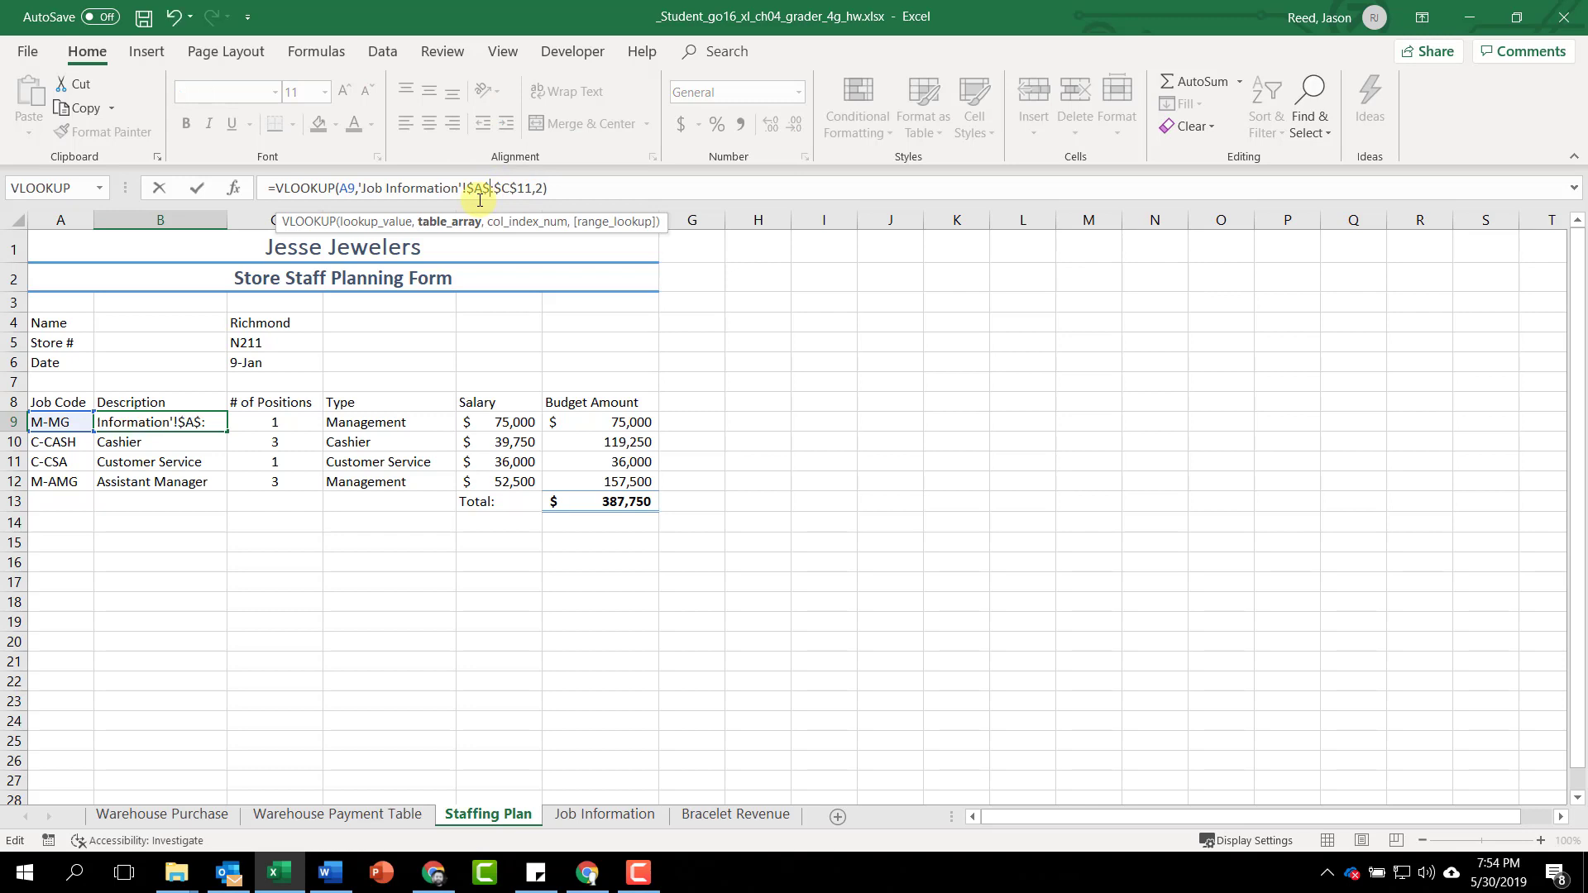
pyautogui.write('4')
pyautogui.press('Return')
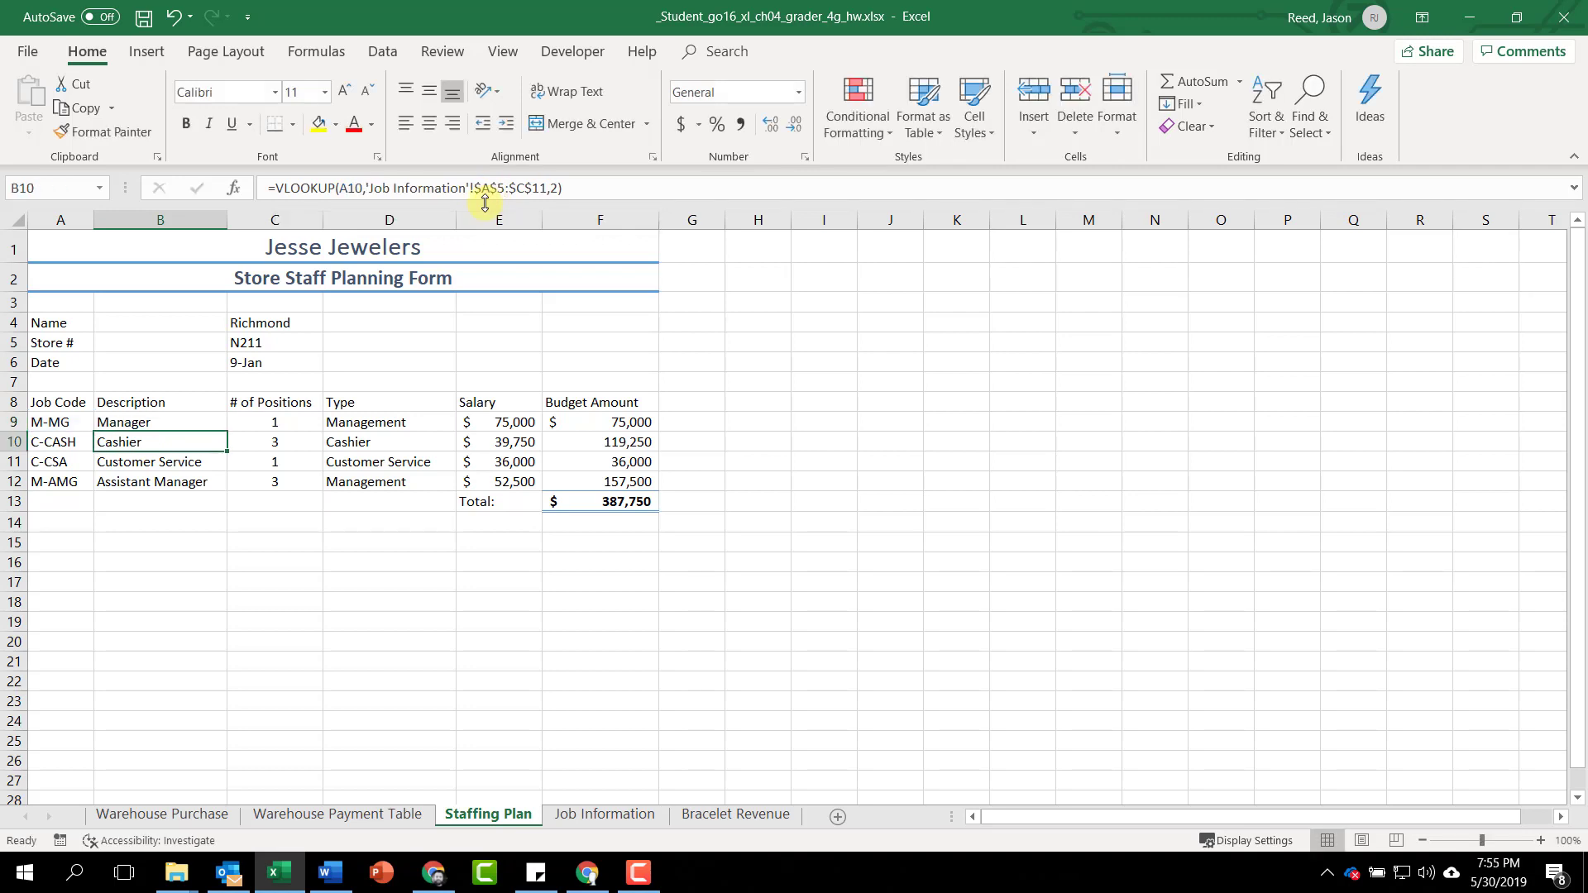
# Fill the corrected Description formula from B9 down through B12 and check the copied formulas' table array.
pyautogui.click(147, 421)
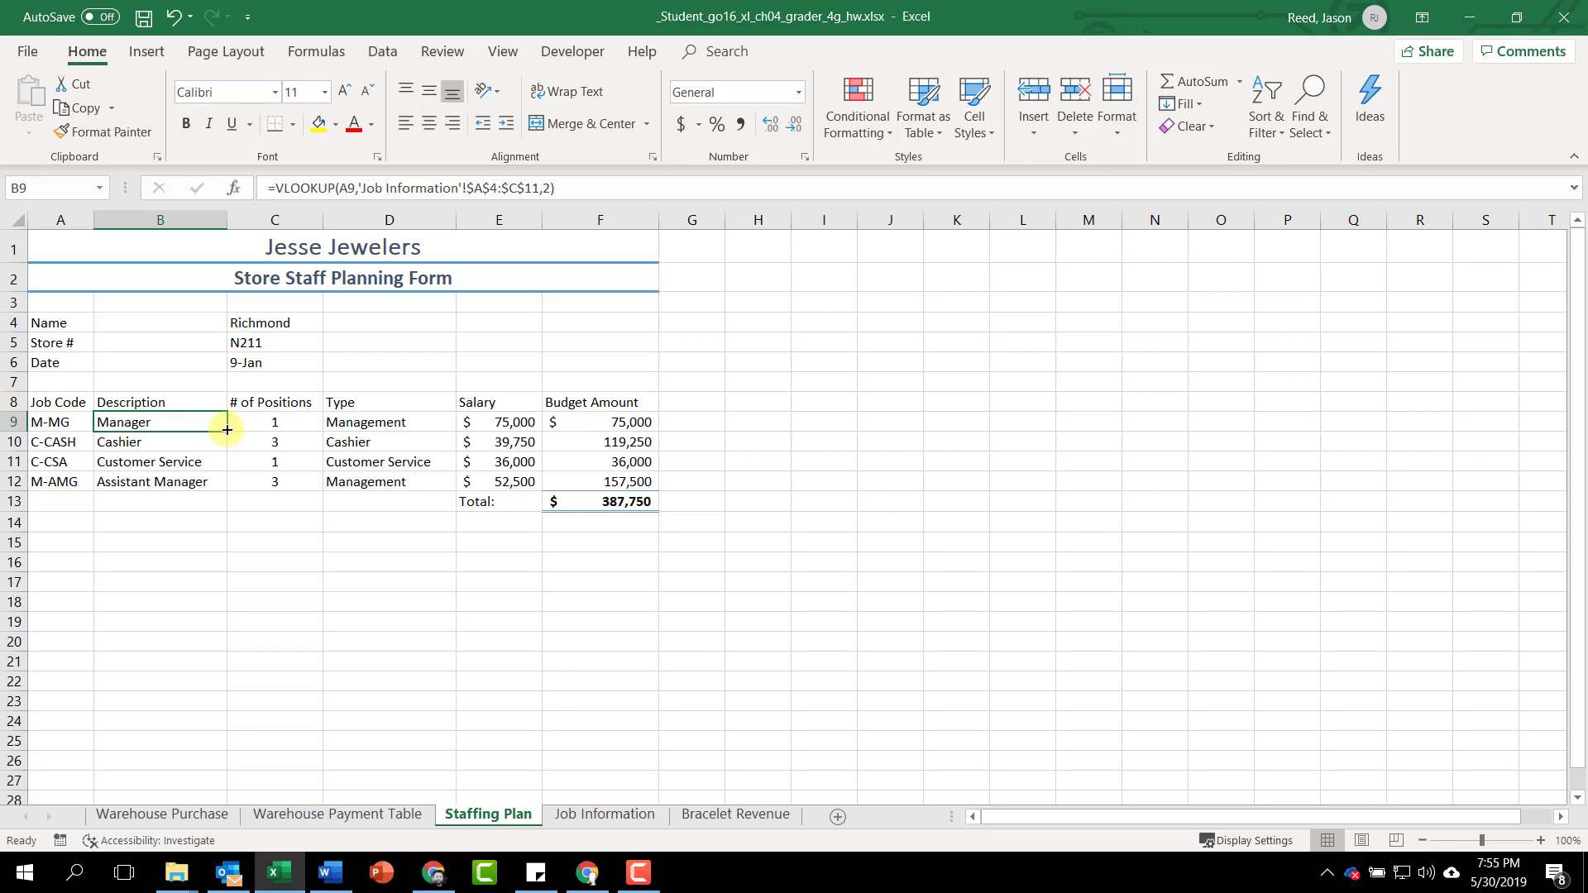
pyautogui.moveTo(227, 429); pyautogui.dragTo(222, 488)
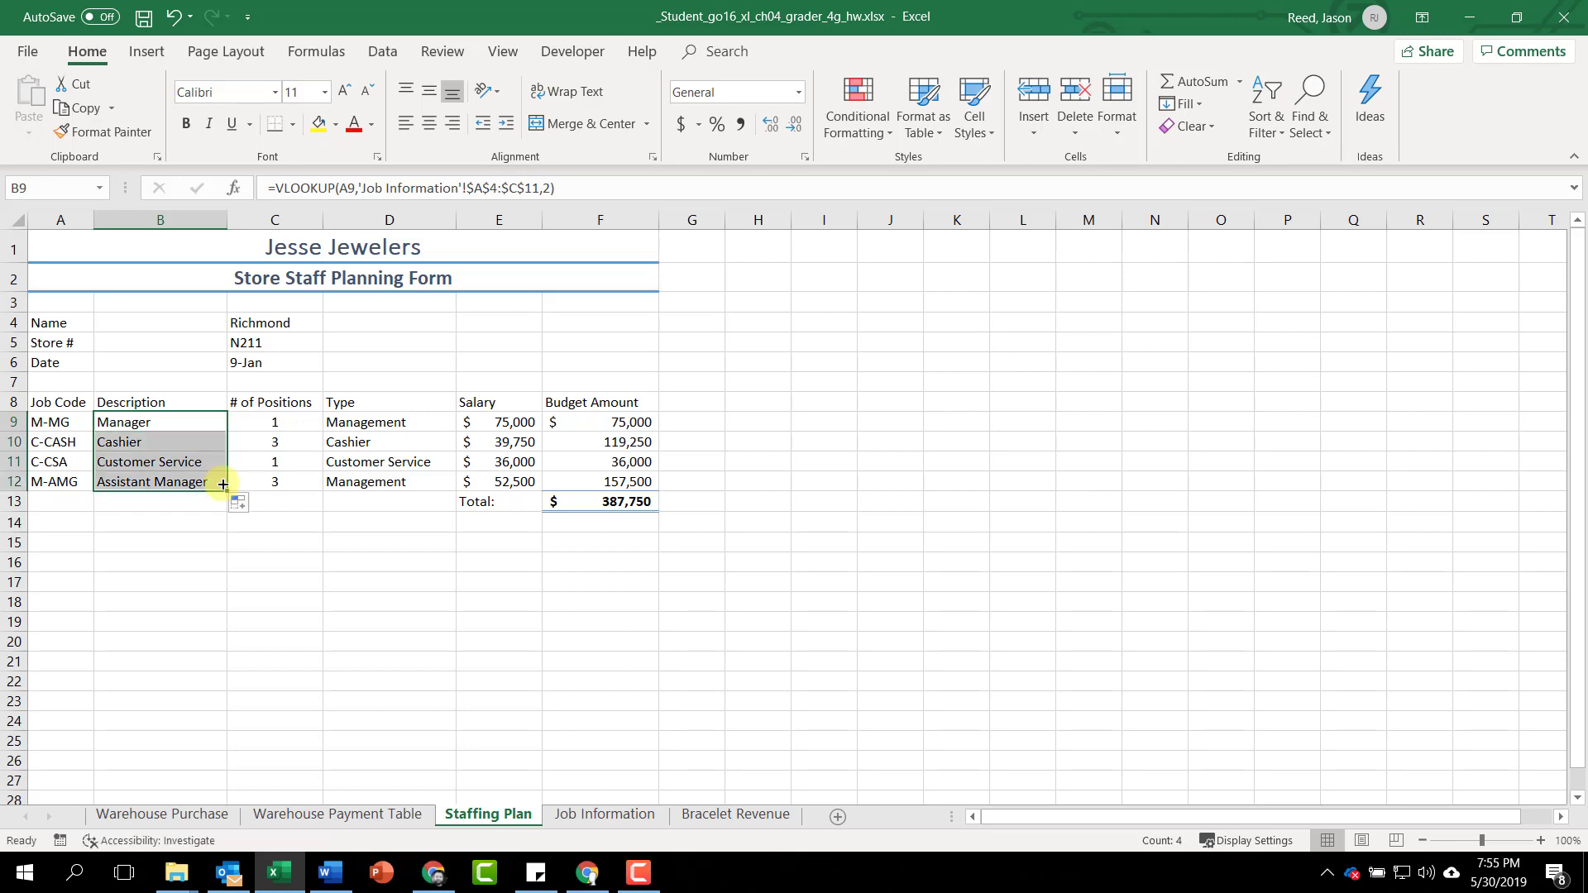
pyautogui.click(182, 440)
pyautogui.click(149, 460)
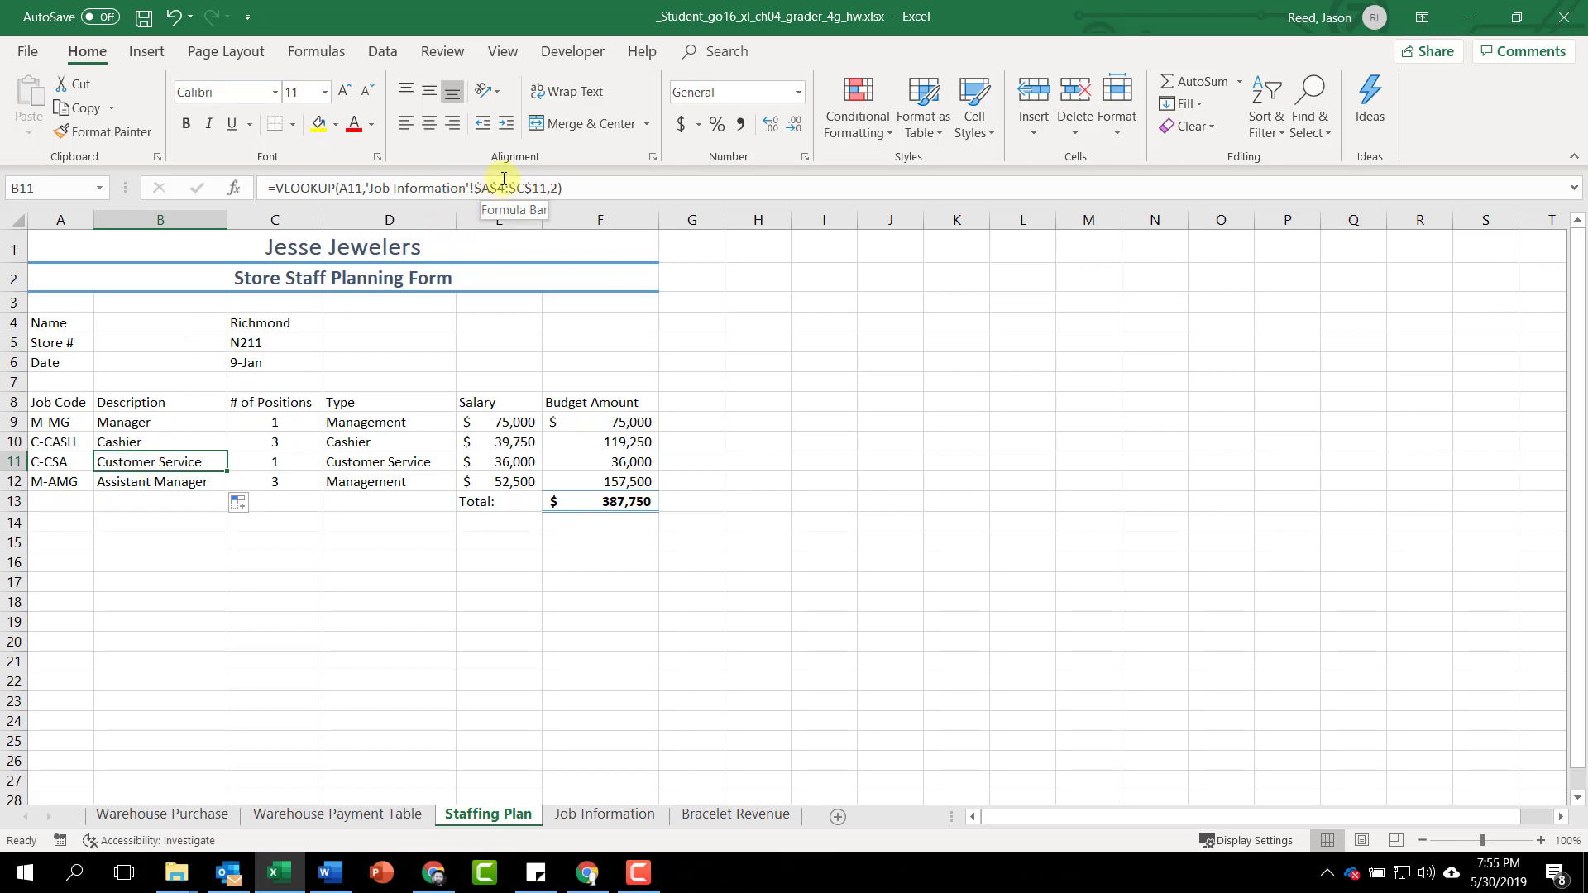
# Change the table array in the Salary lookup formula in E9 to $A$4:$C$11 on the Job Information sheet.
pyautogui.click(499, 421)
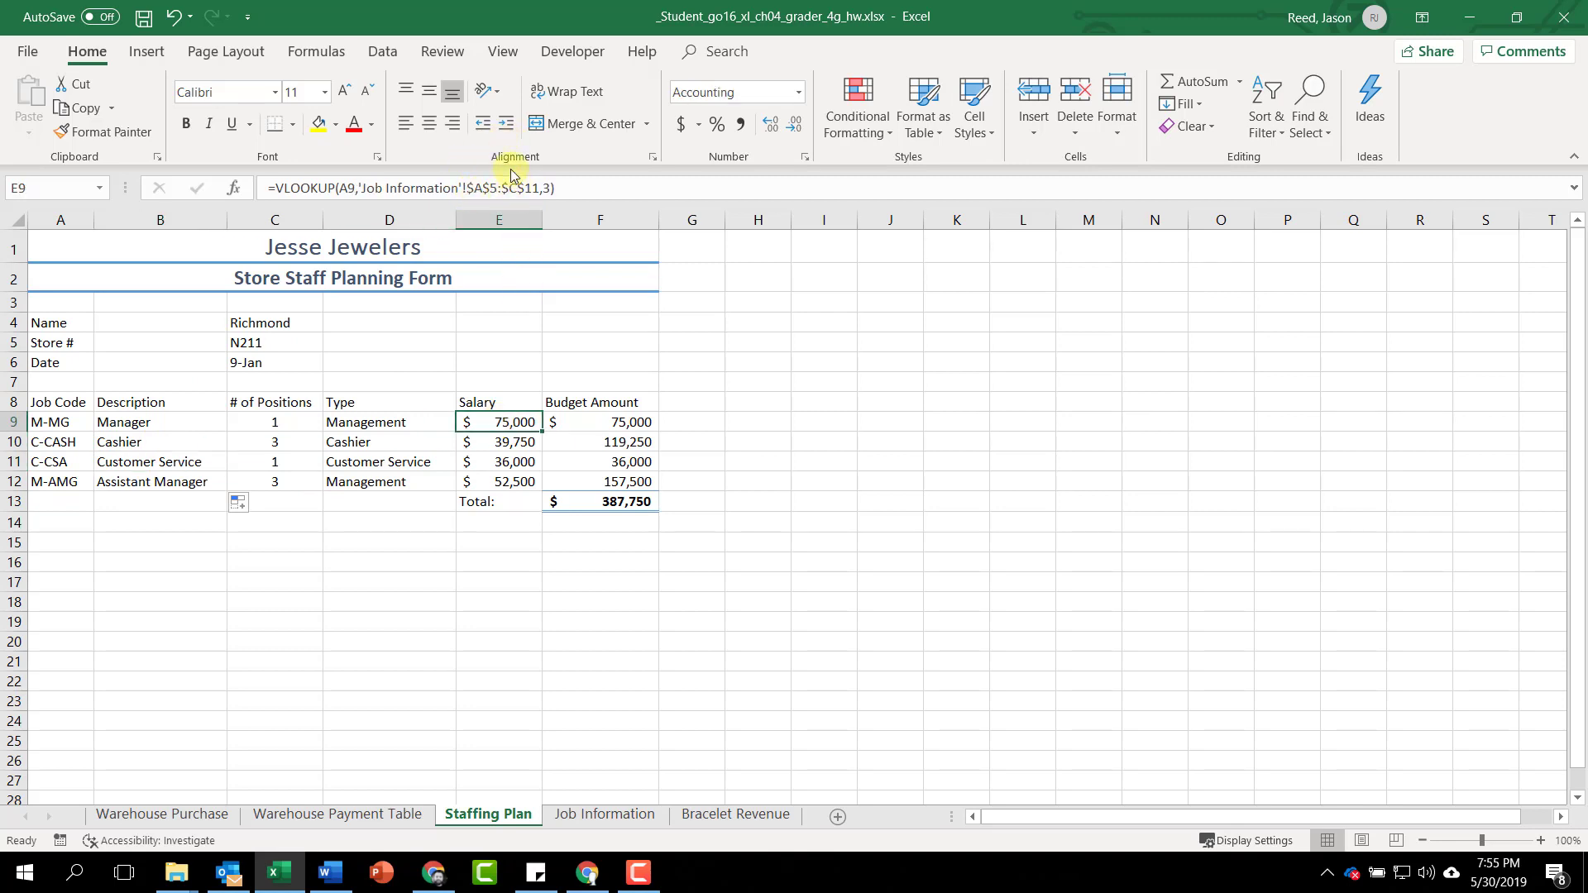
pyautogui.click(496, 190)
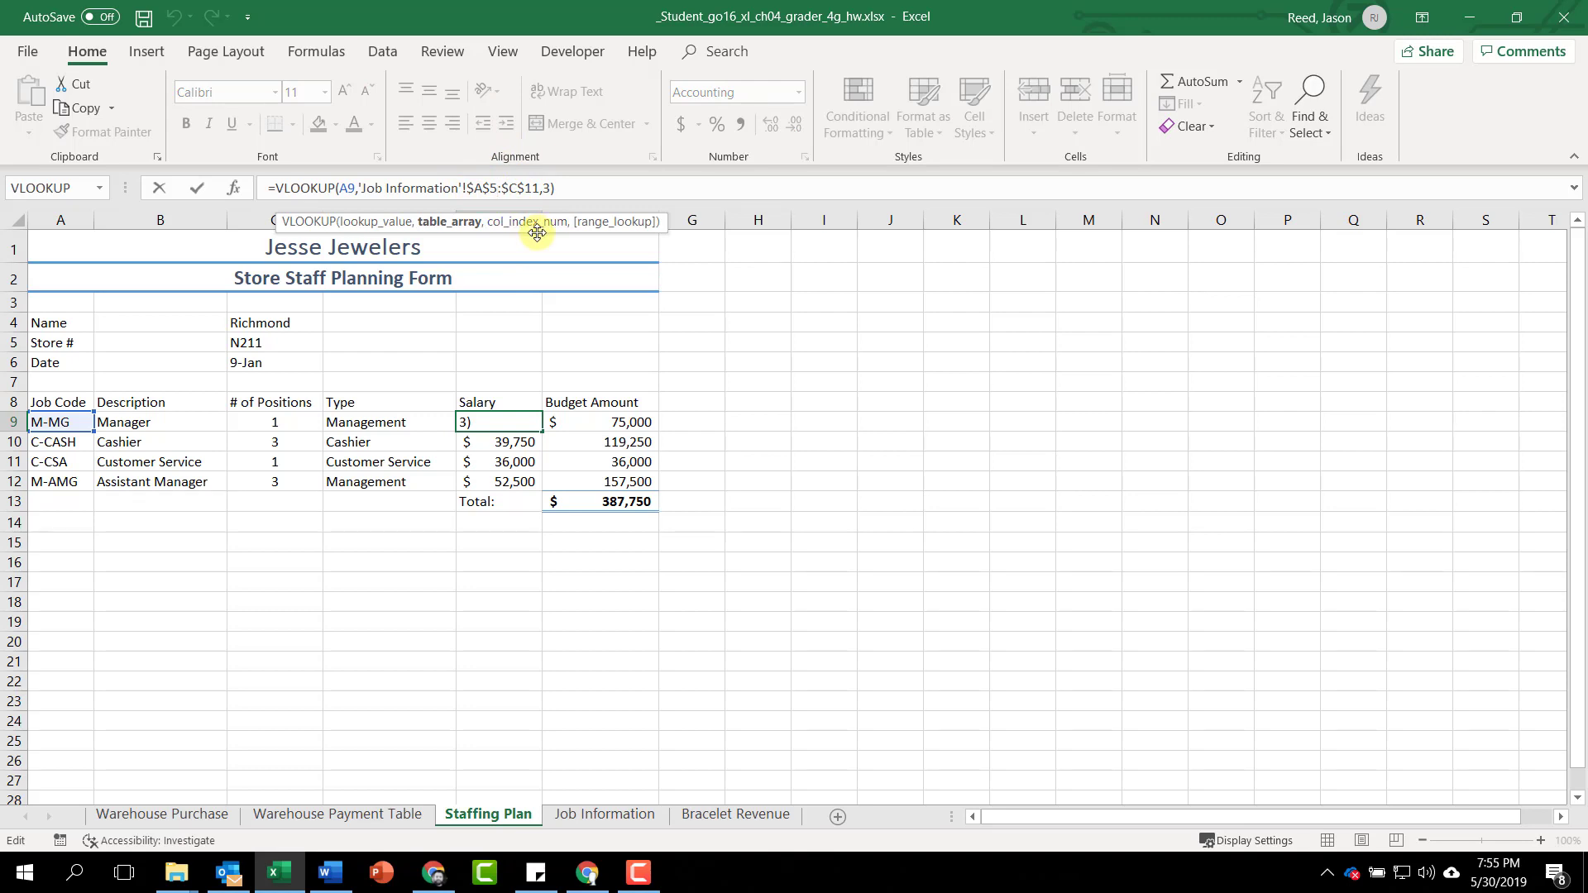
pyautogui.press('BackSpace')
pyautogui.write('4')
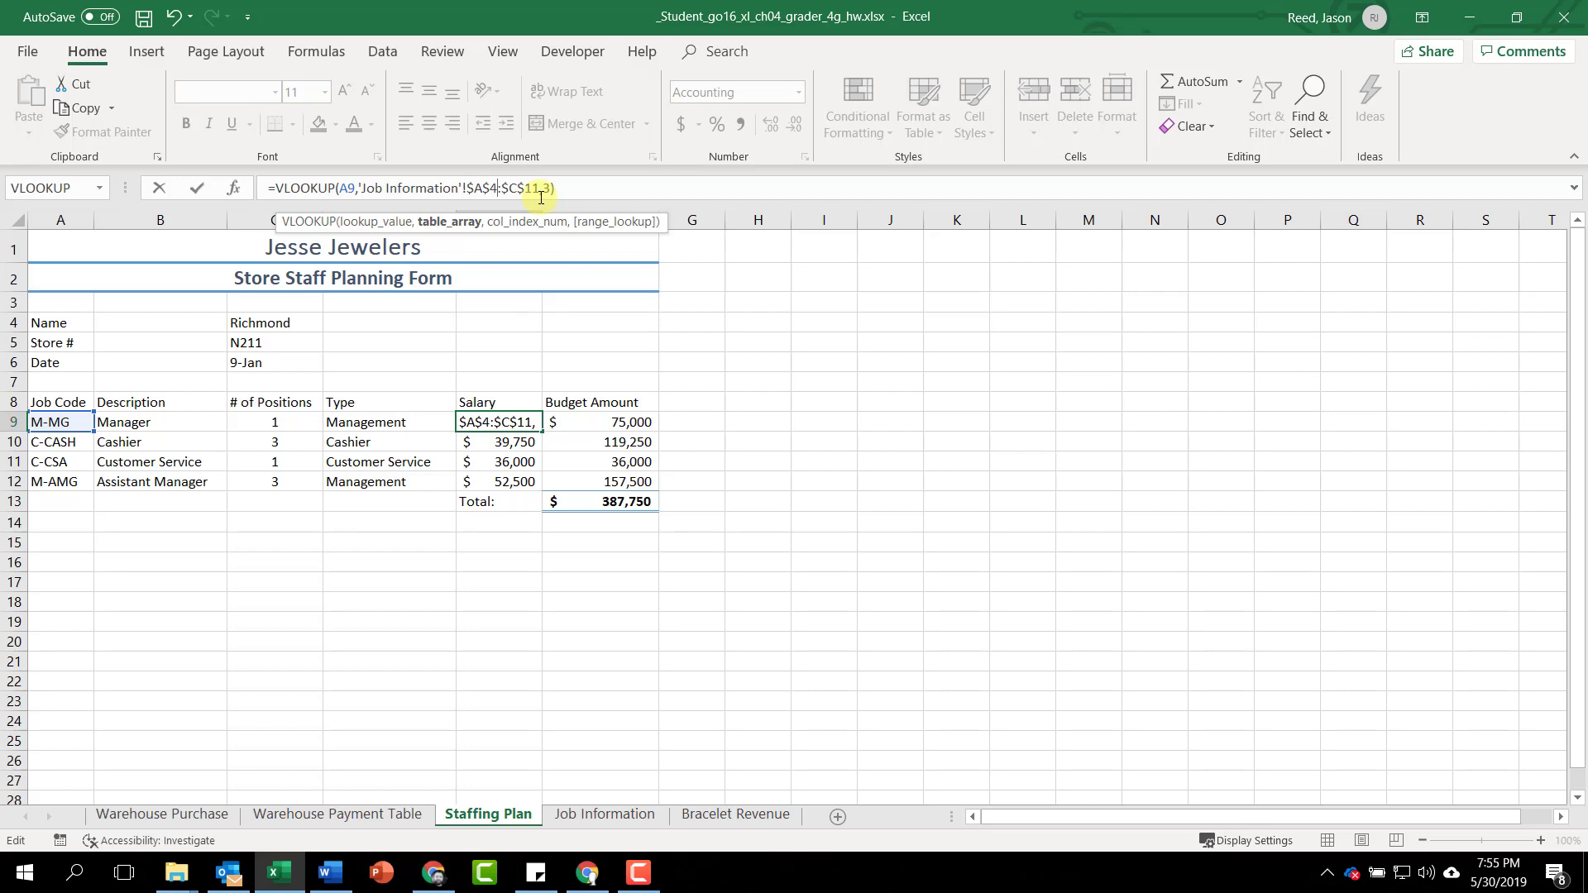
pyautogui.press('Return')
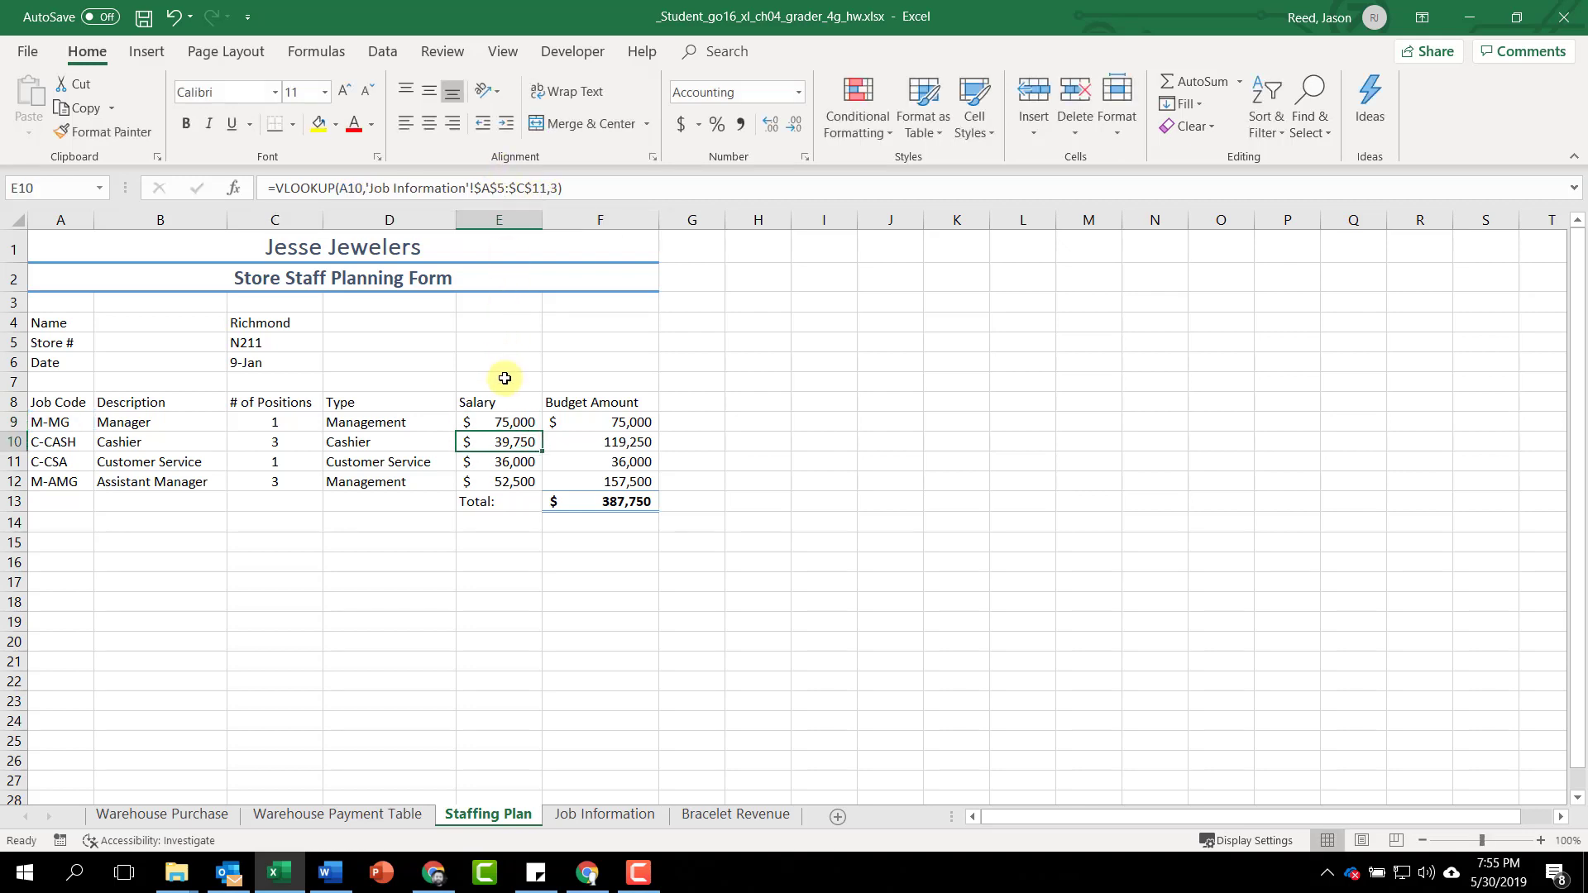
# Fill the corrected Salary lookup formula from E9 down through E12.
pyautogui.click(503, 422)
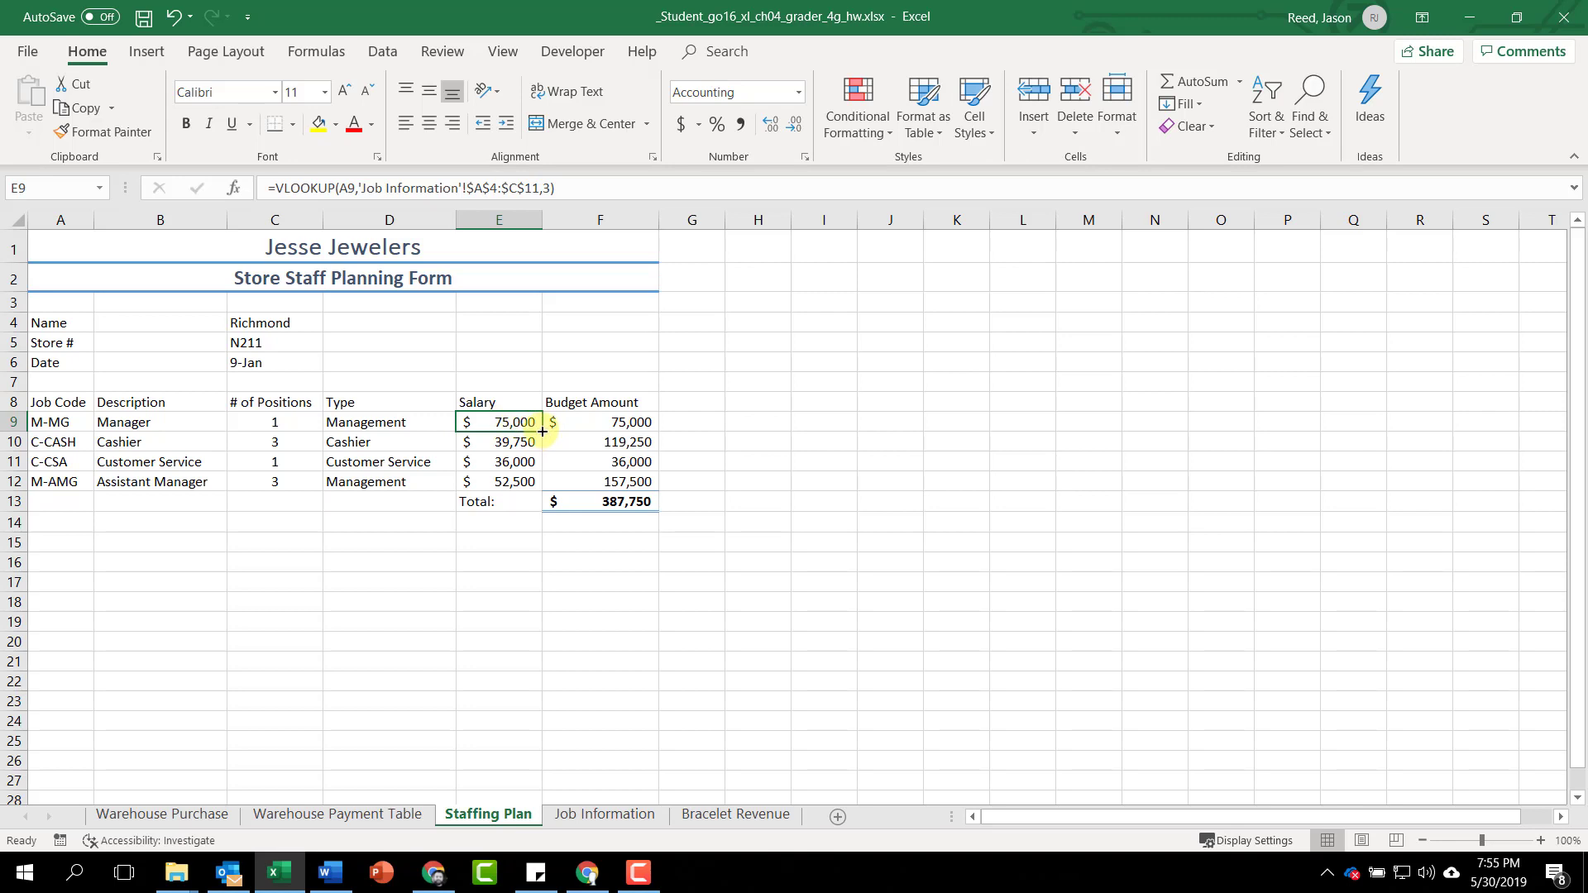
pyautogui.moveTo(542, 430); pyautogui.dragTo(544, 485)
pyautogui.moveTo(544, 485); pyautogui.dragTo(544, 484)
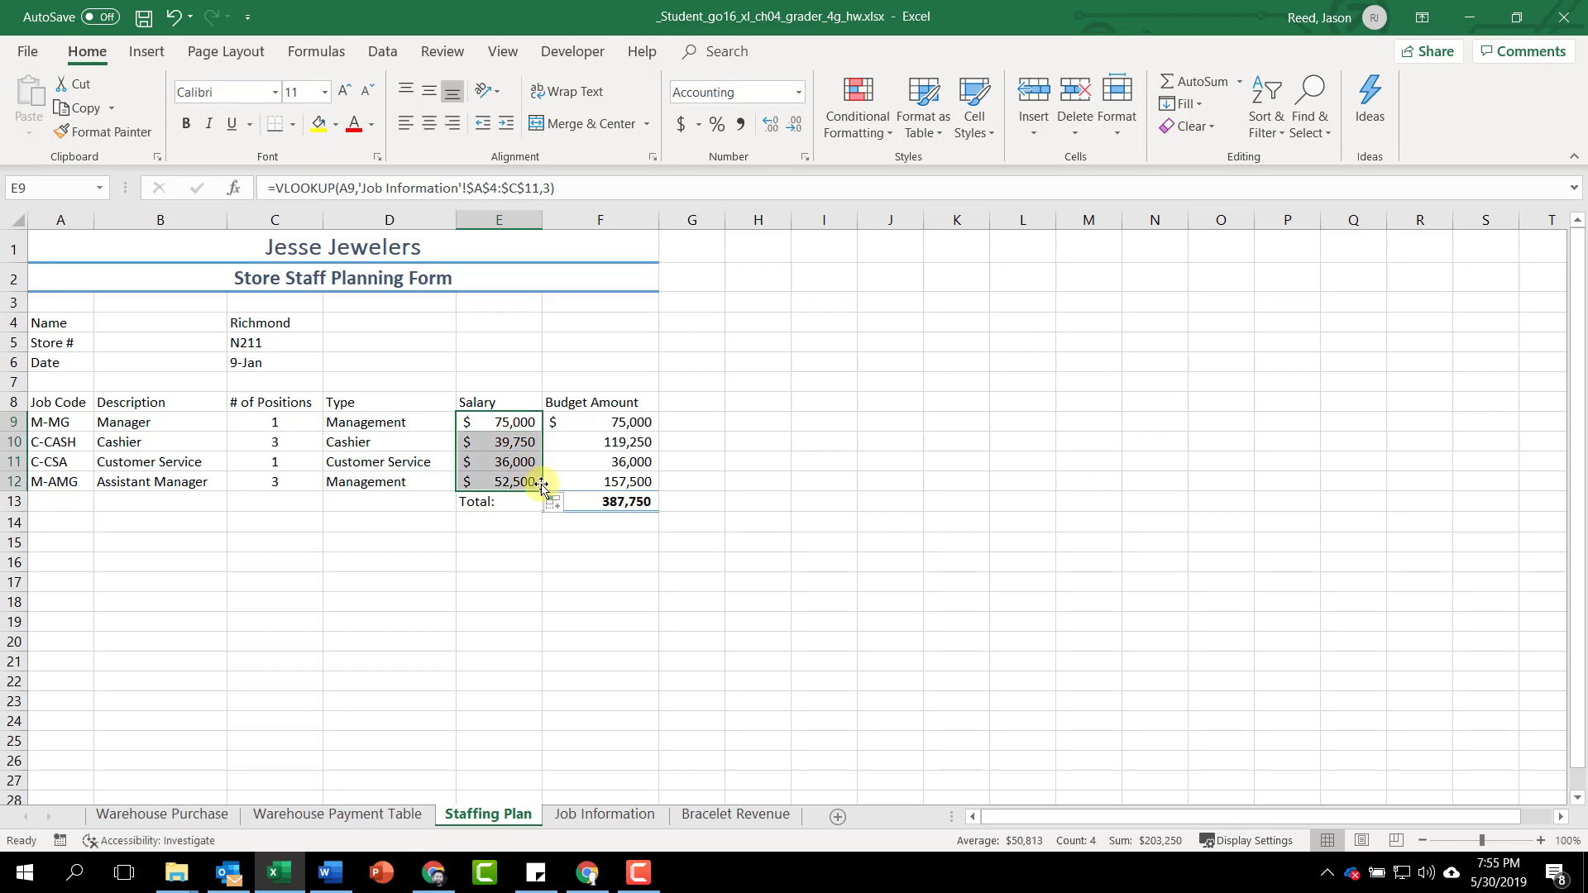
pyautogui.click(520, 460)
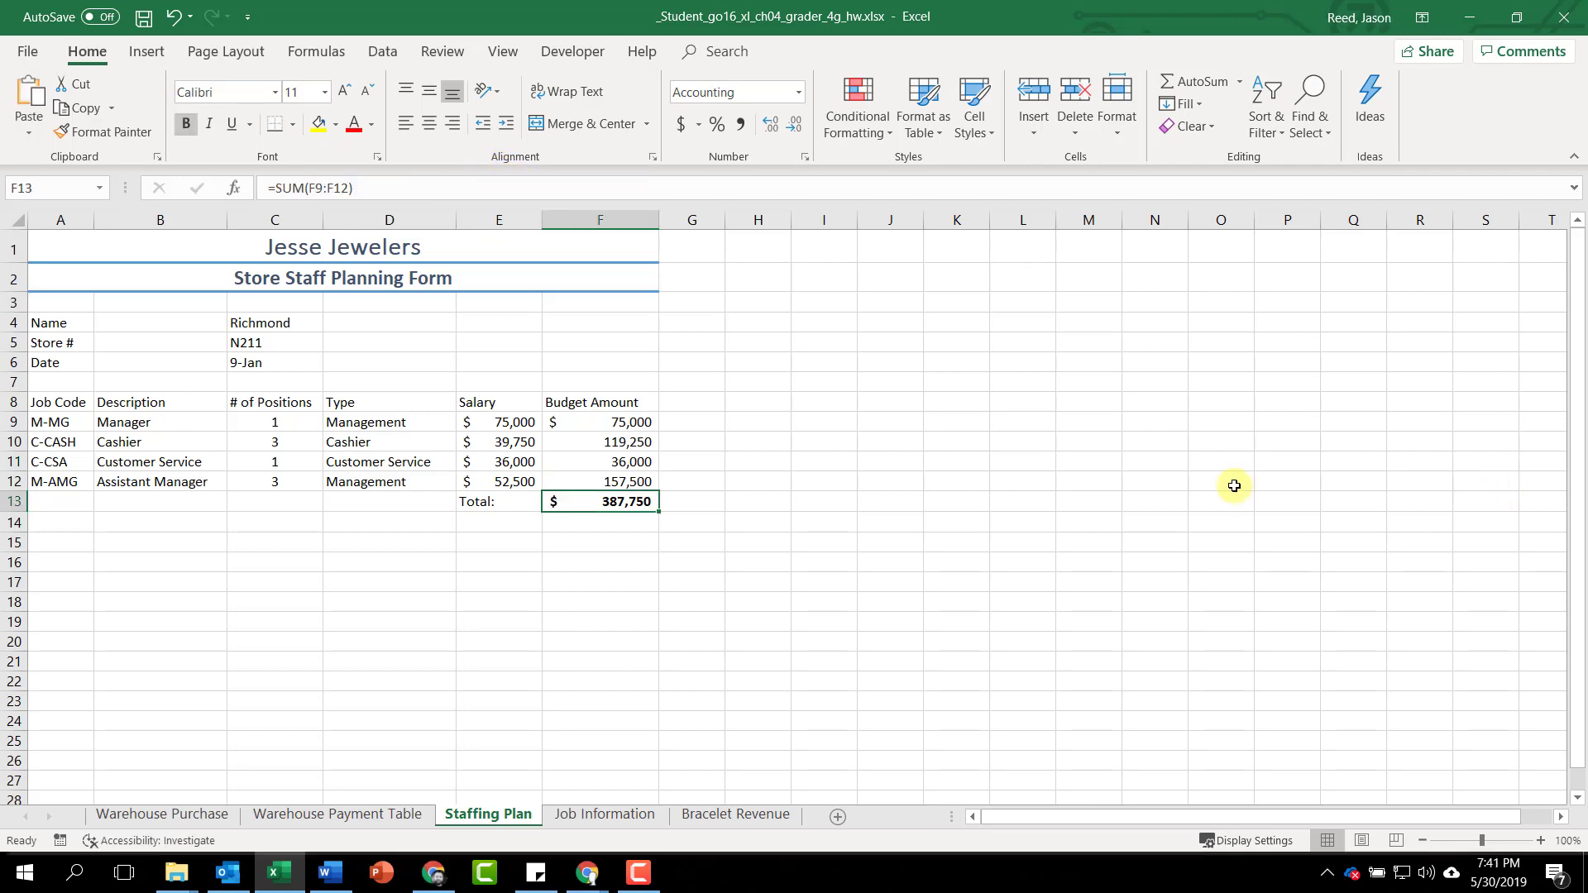
# On the Bracelet Revenue sheet, trace the precedents of the projected 2nd-quarter Beaded Bracelets formula in I5.
pyautogui.hotkey('alt', 'Tab')
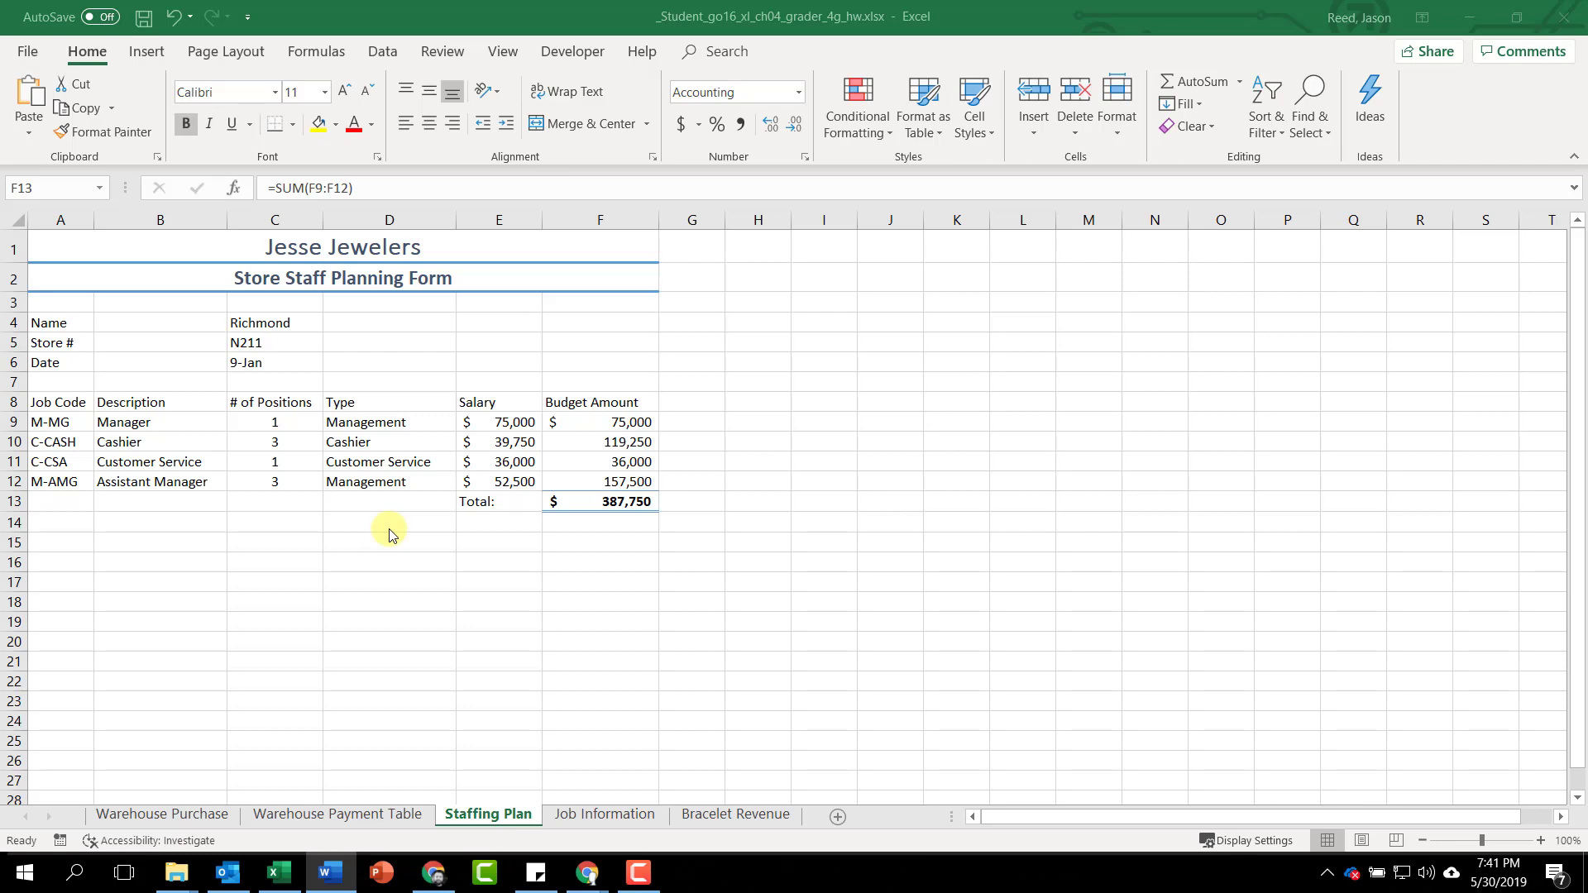
pyautogui.click(735, 815)
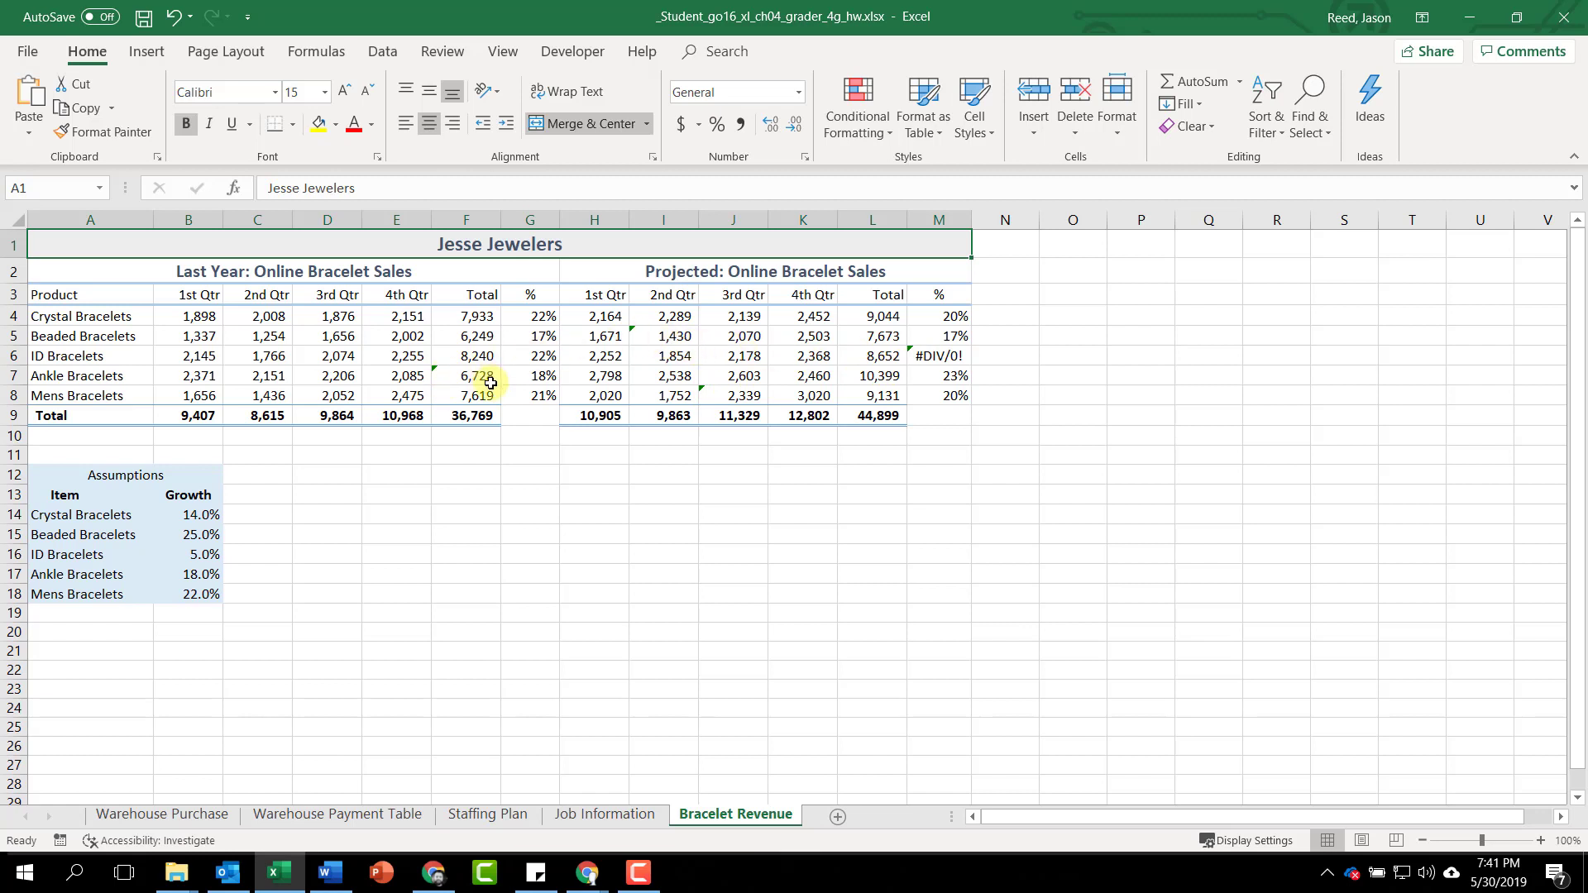
pyautogui.hotkey('alt', 'm')
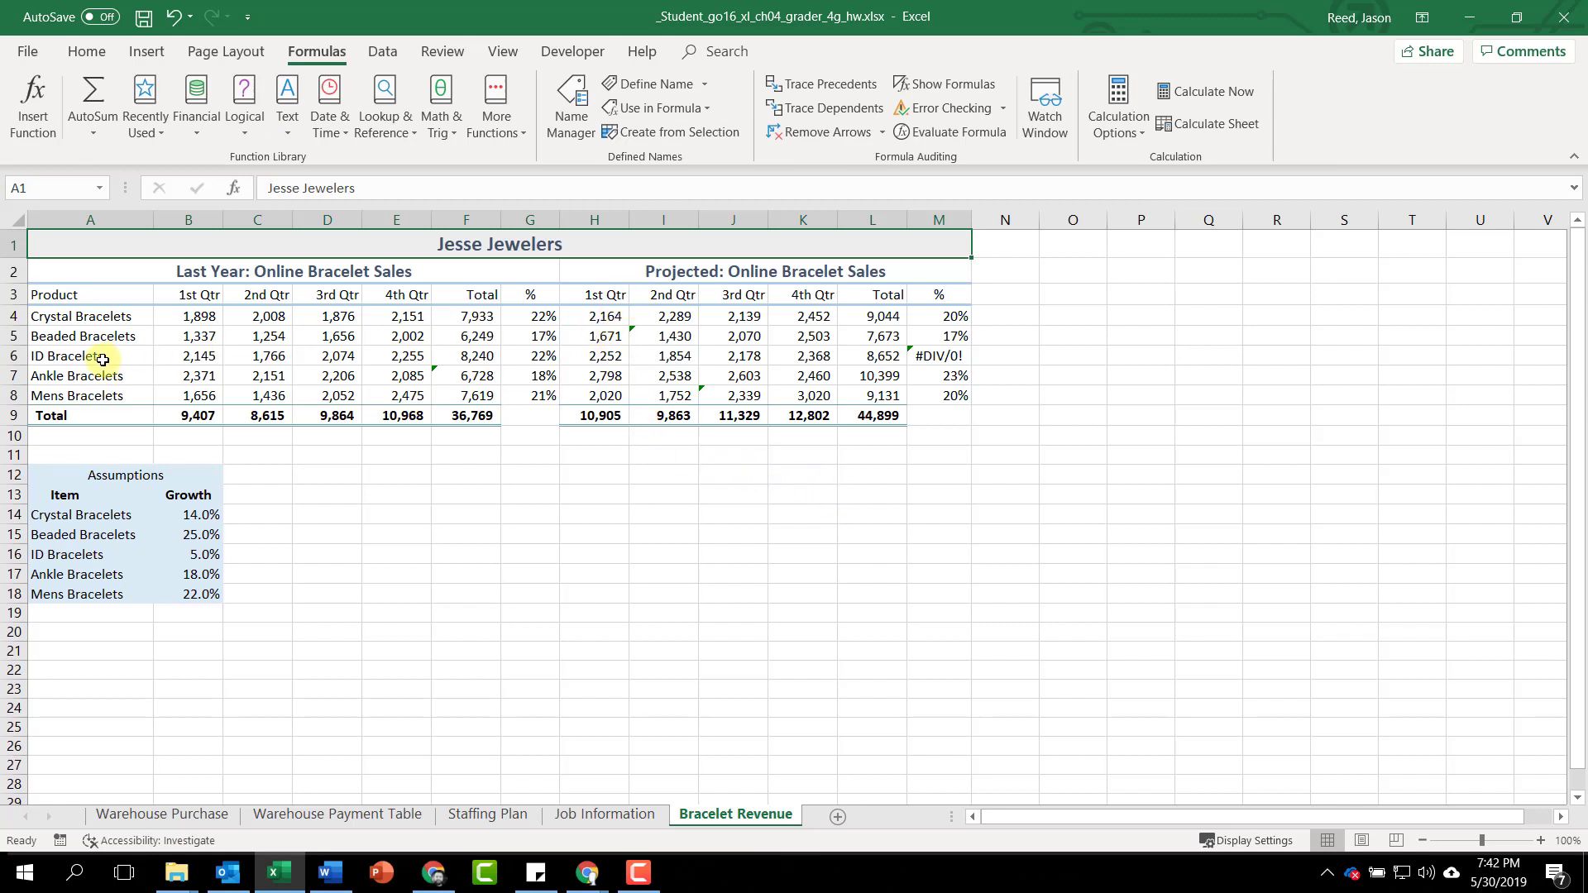
pyautogui.click(666, 336)
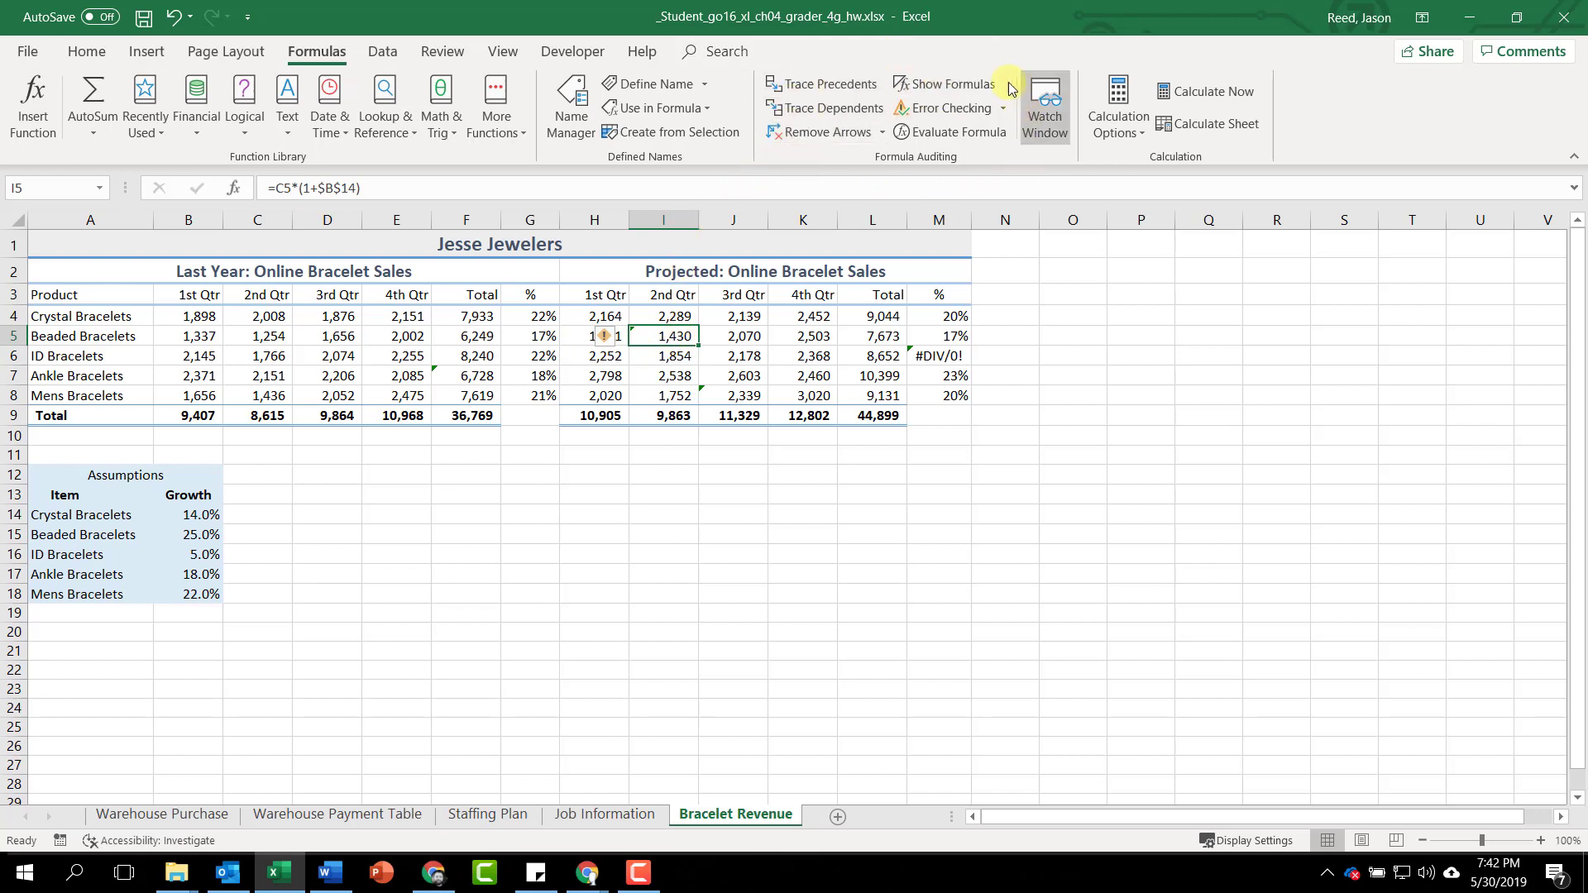
pyautogui.click(845, 89)
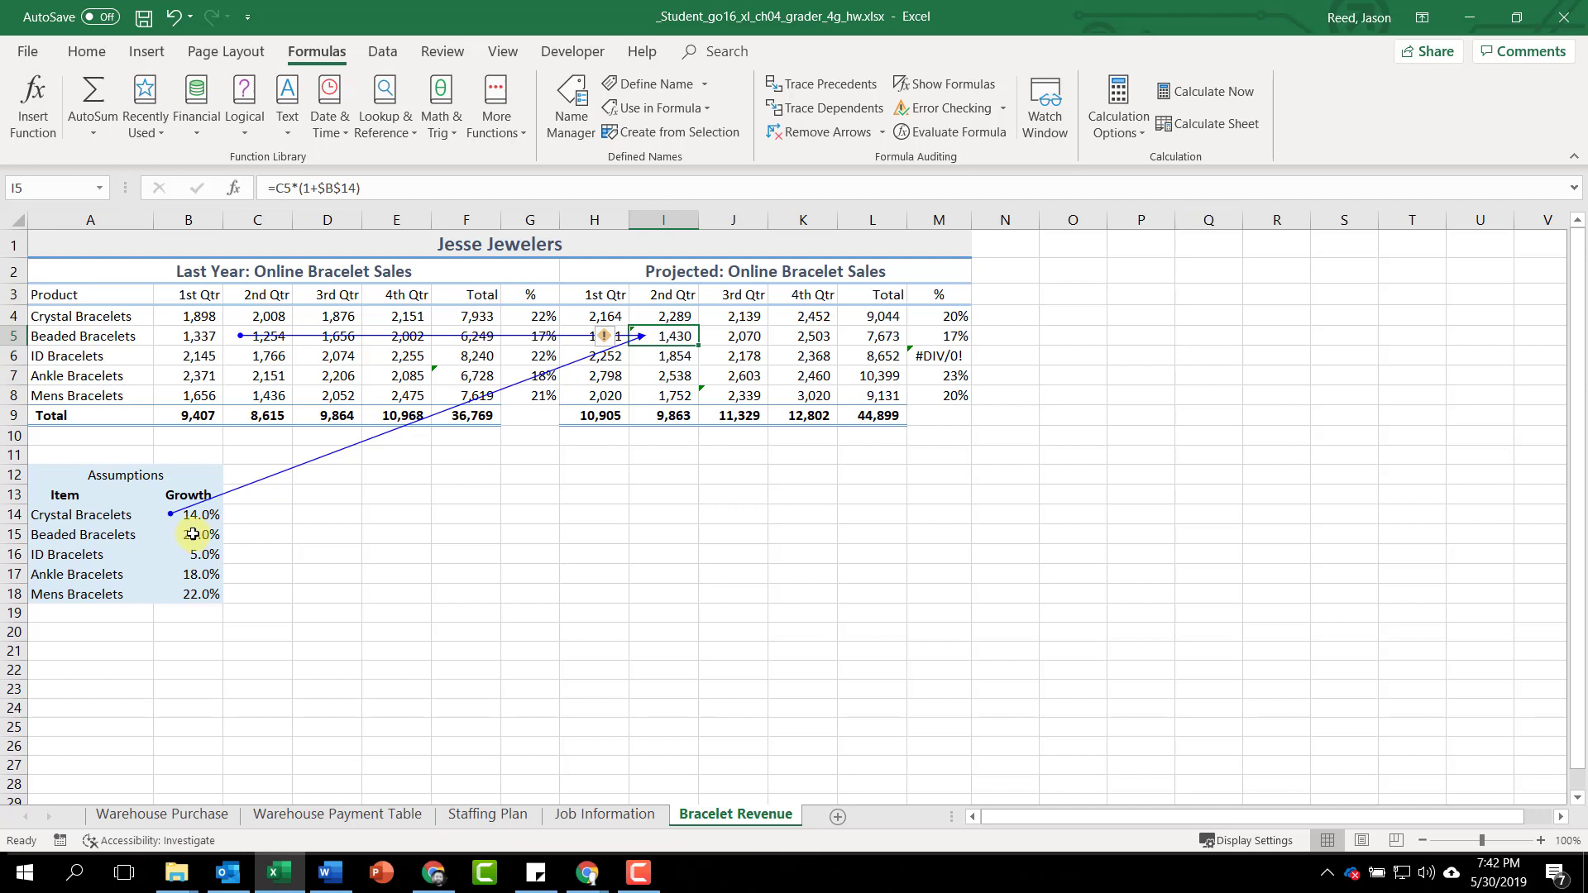
# Correct the growth rate reference in the I5 formula so it reads =C5*(1+$B$15).
pyautogui.click(356, 188)
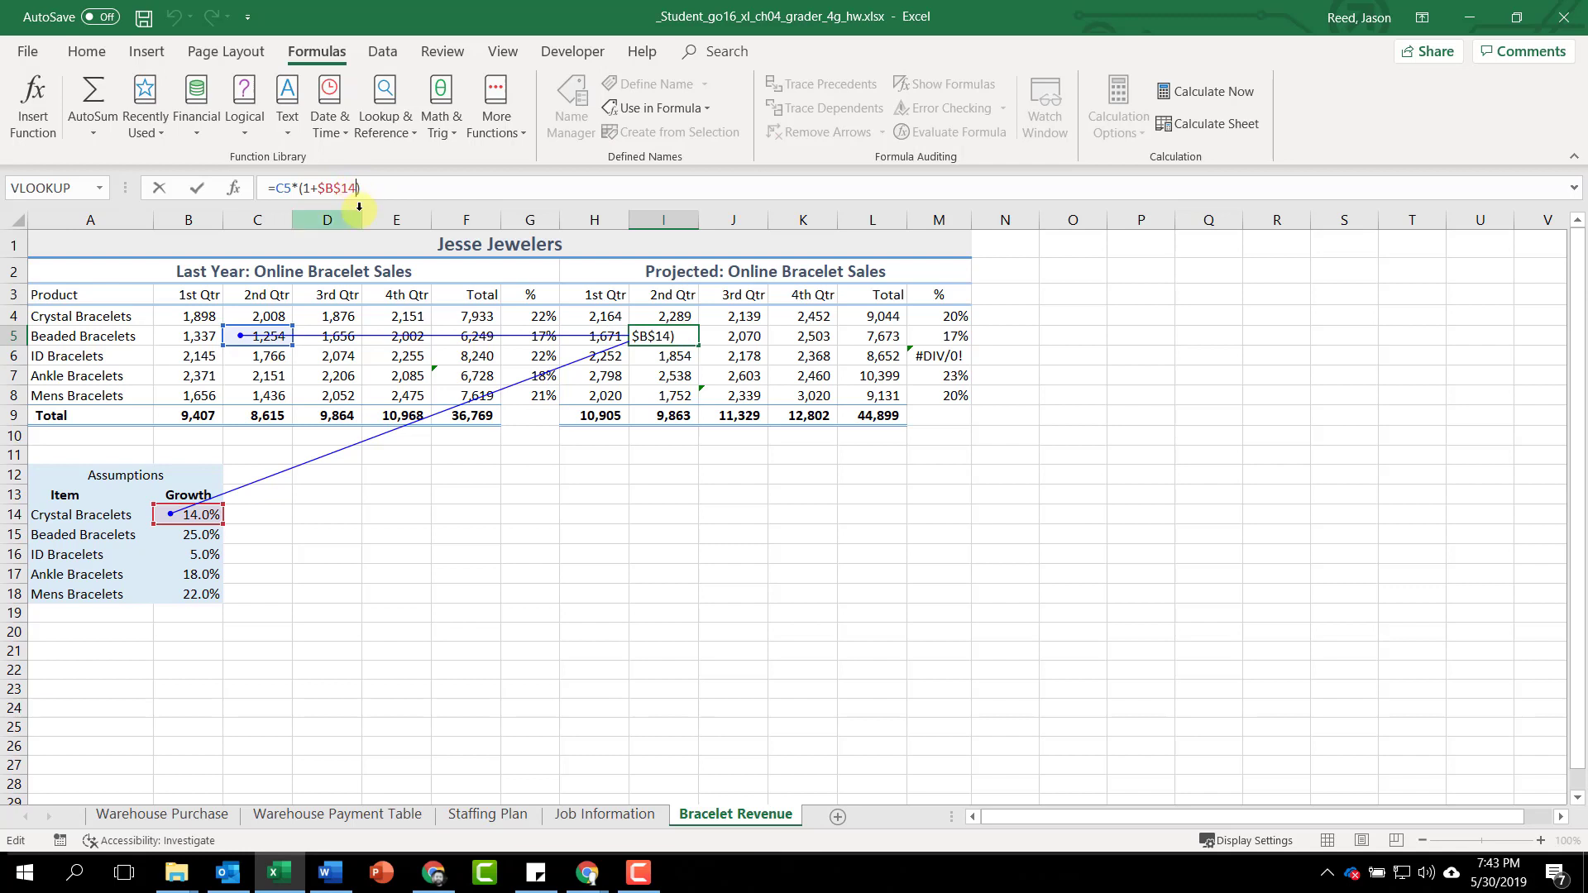
pyautogui.press('BackSpace')
pyautogui.write('5')
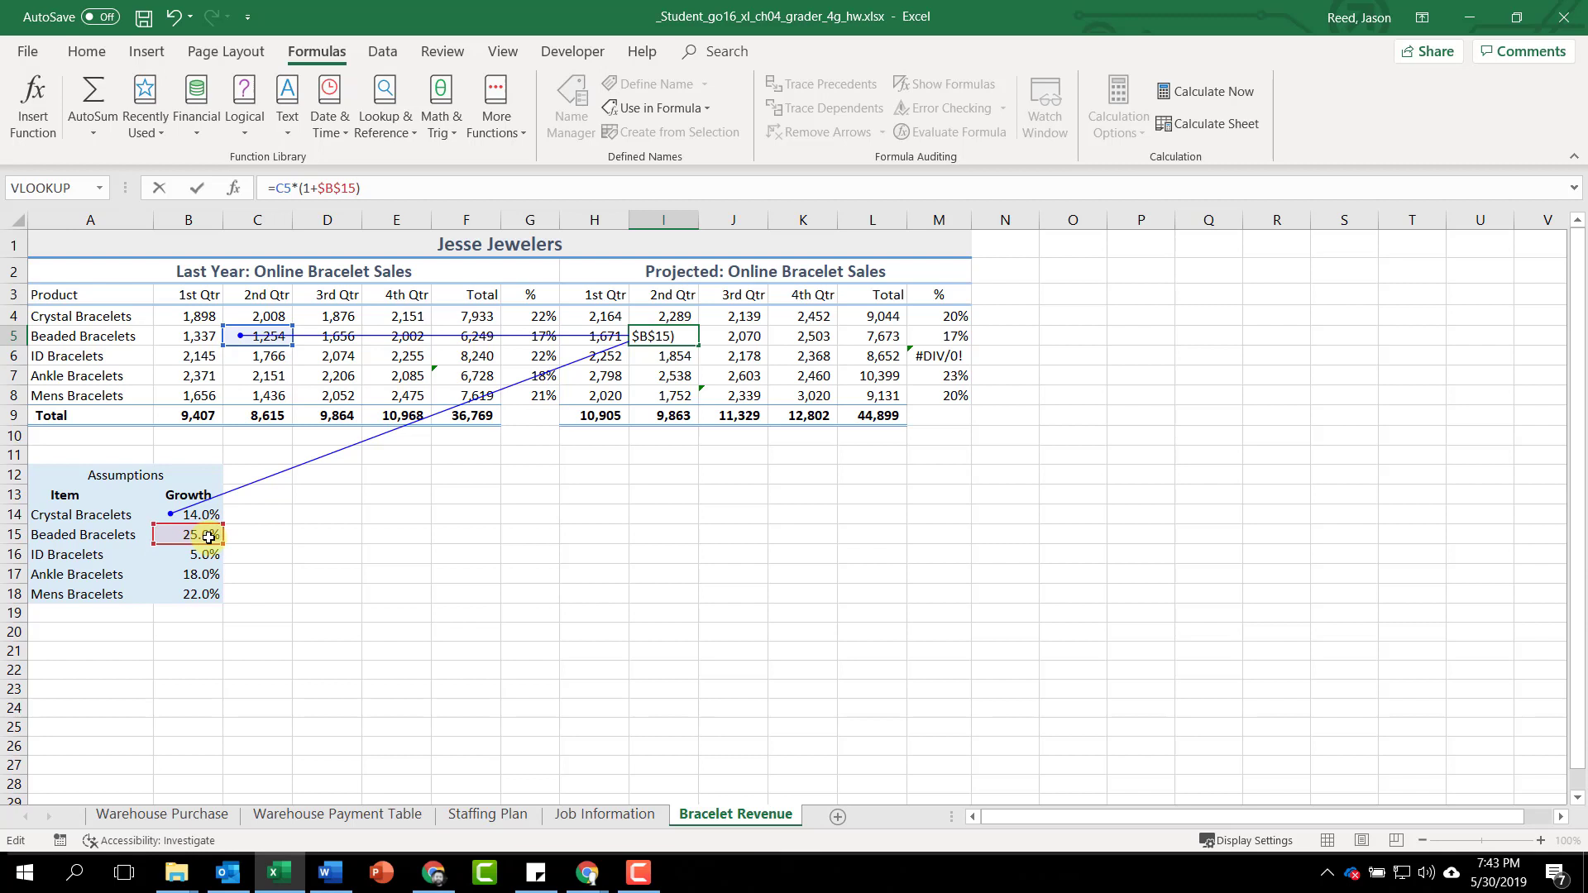
pyautogui.press('Return')
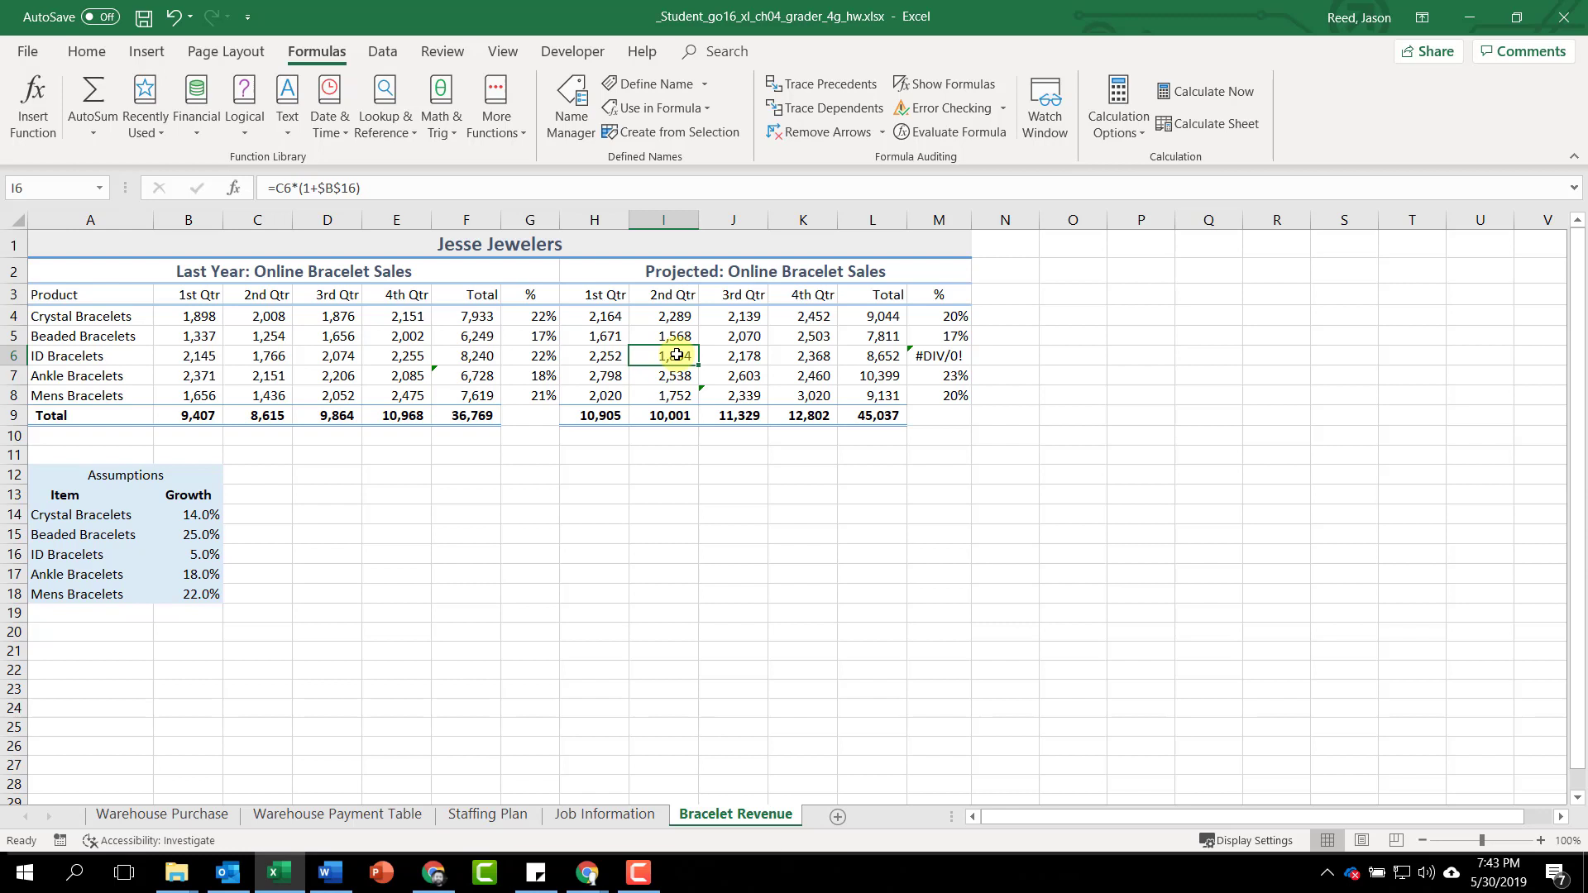
# Run Error Checking on the #DIV/0! cell M6, correct its formula to =L6/$L$9, and resume the check.
pyautogui.click(937, 355)
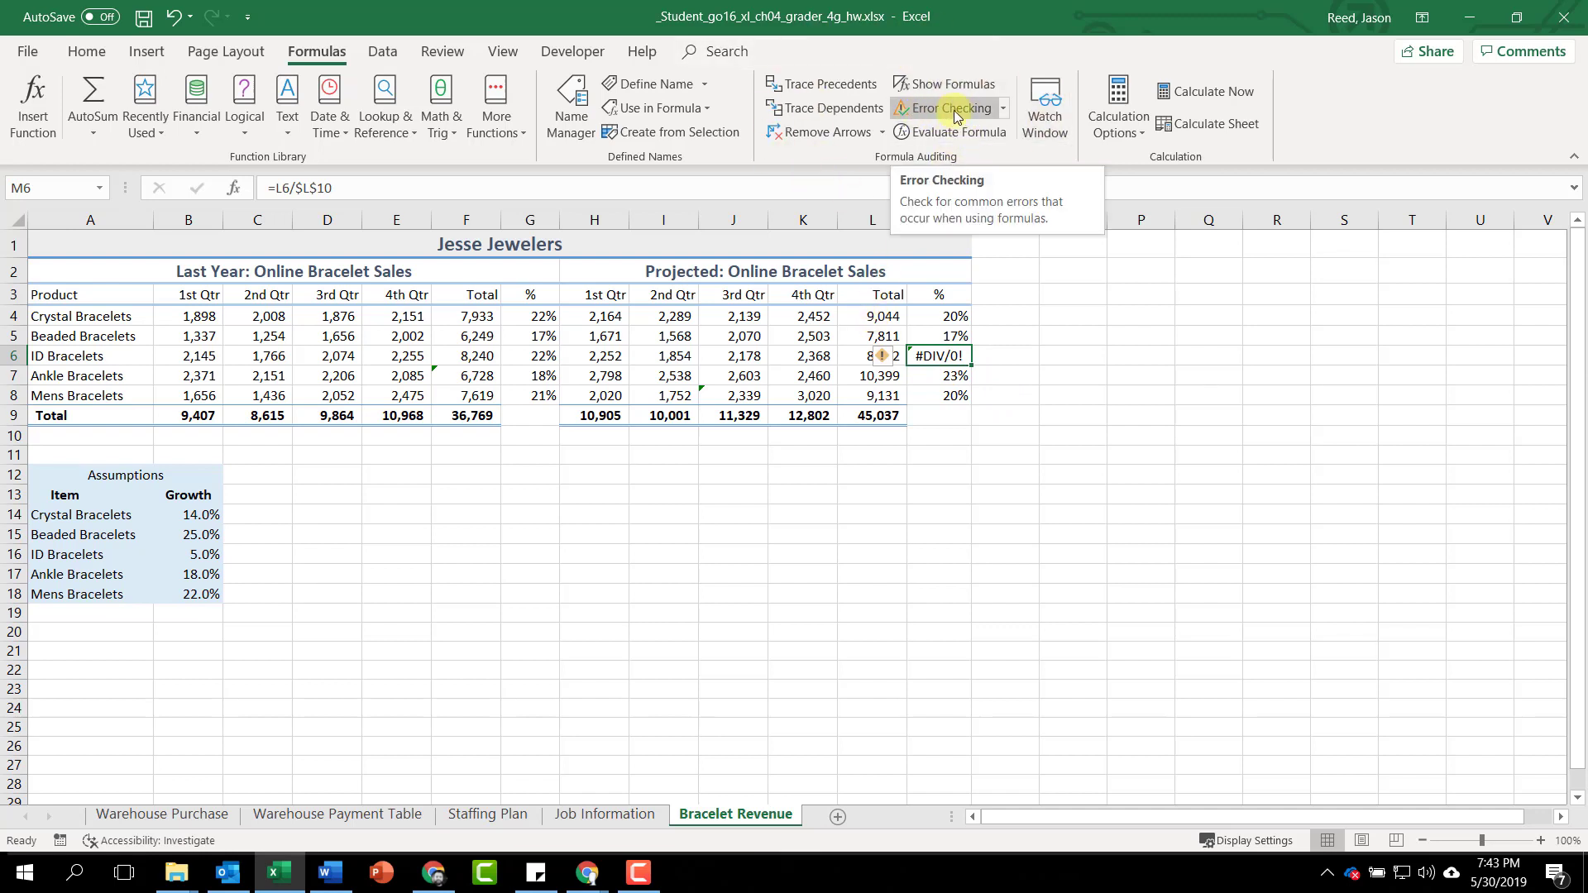
pyautogui.click(924, 116)
pyautogui.moveTo(835, 369); pyautogui.dragTo(767, 262)
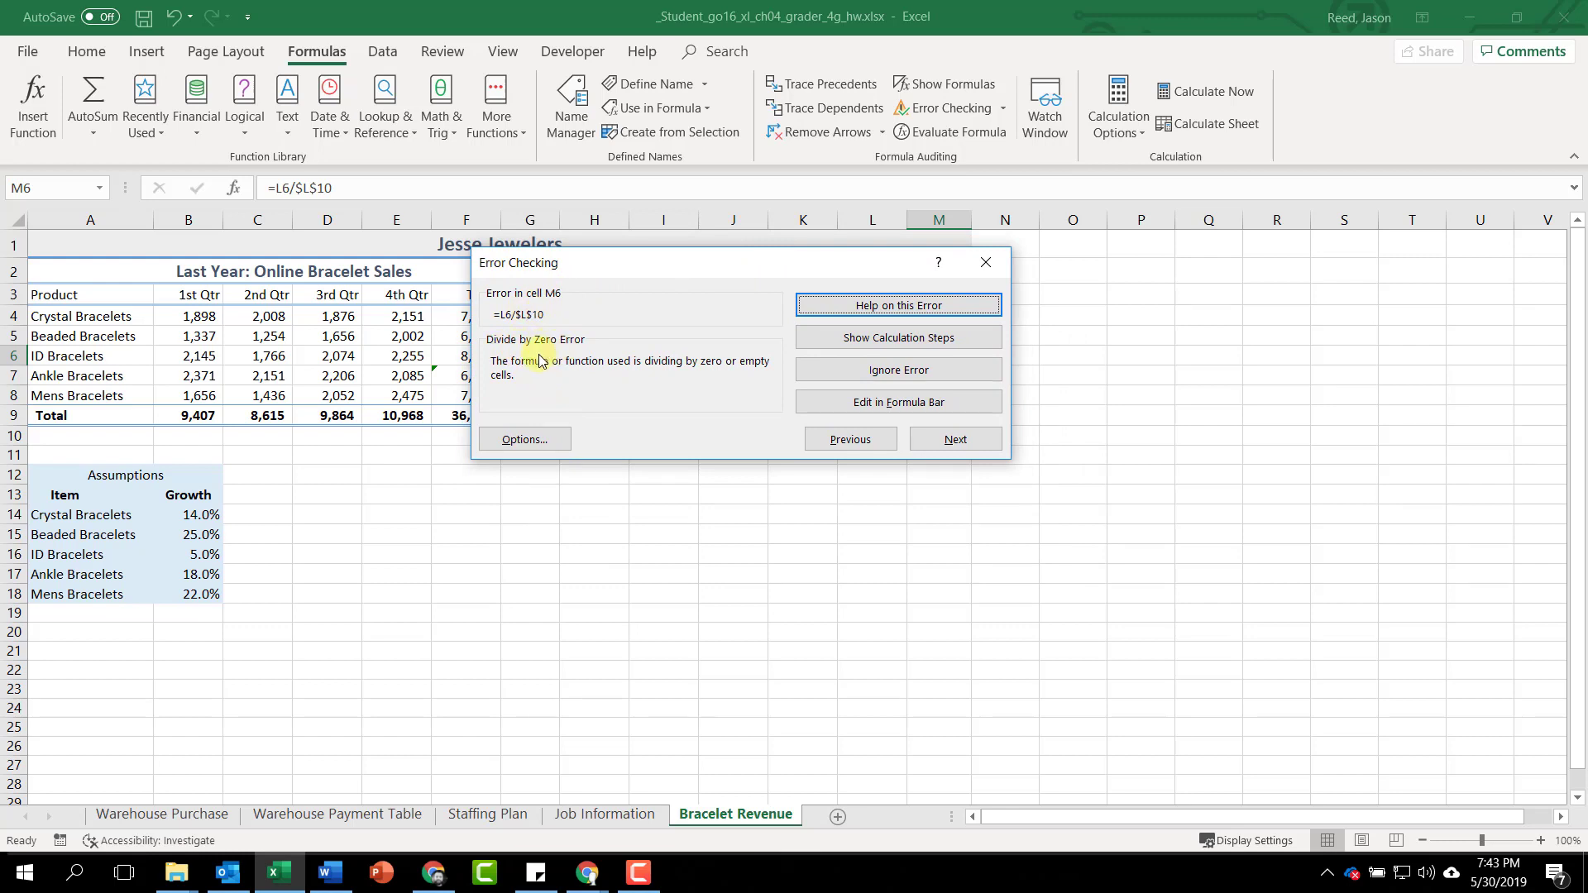
pyautogui.moveTo(671, 266); pyautogui.dragTo(756, 579)
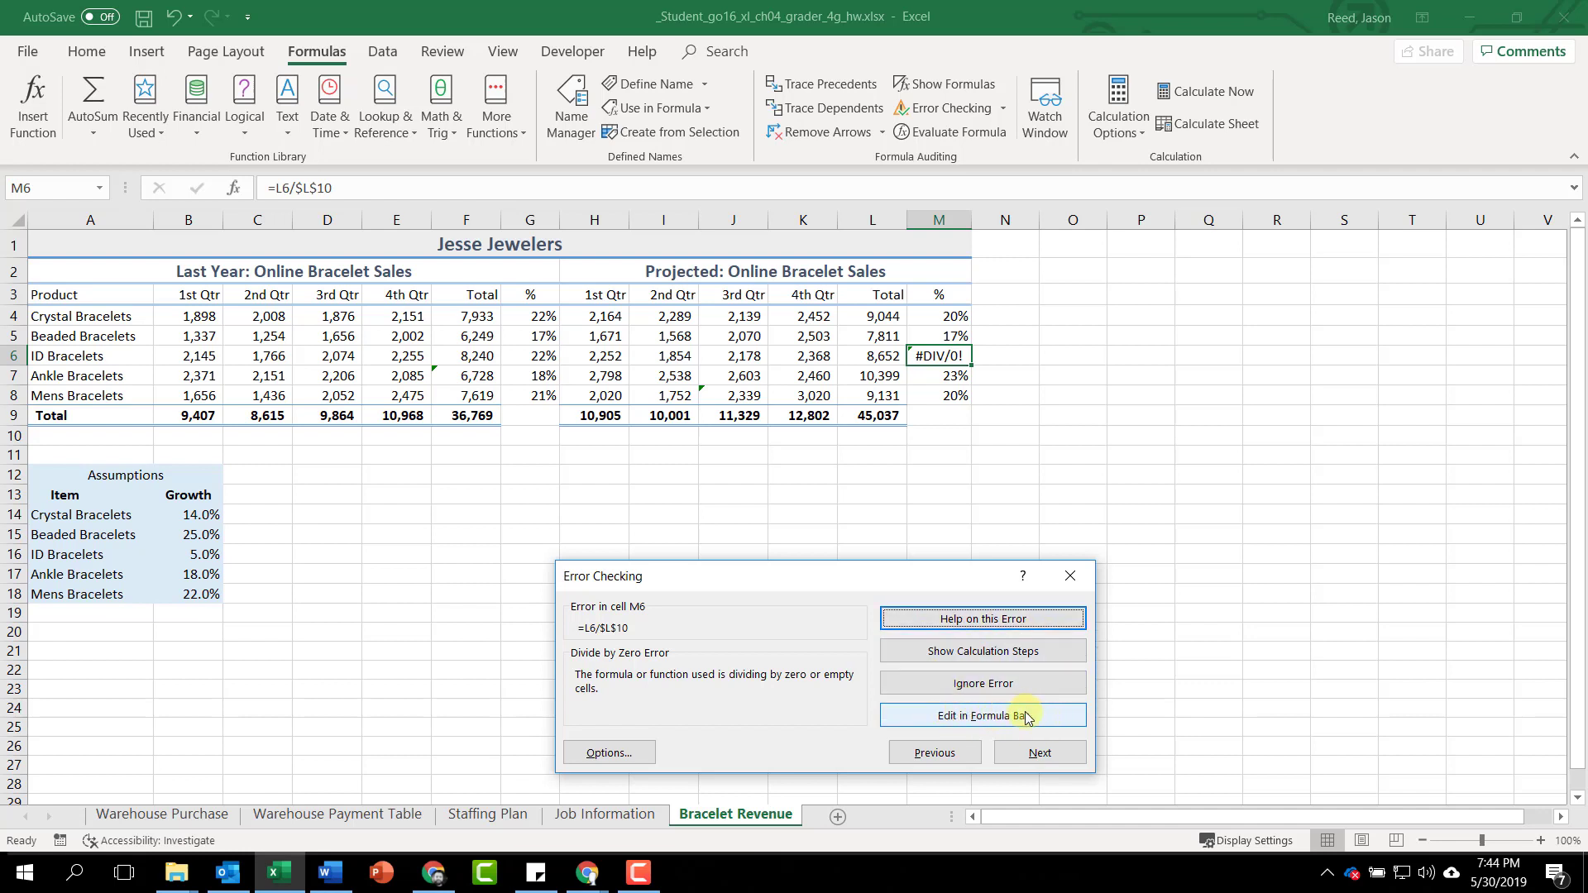
pyautogui.click(982, 716)
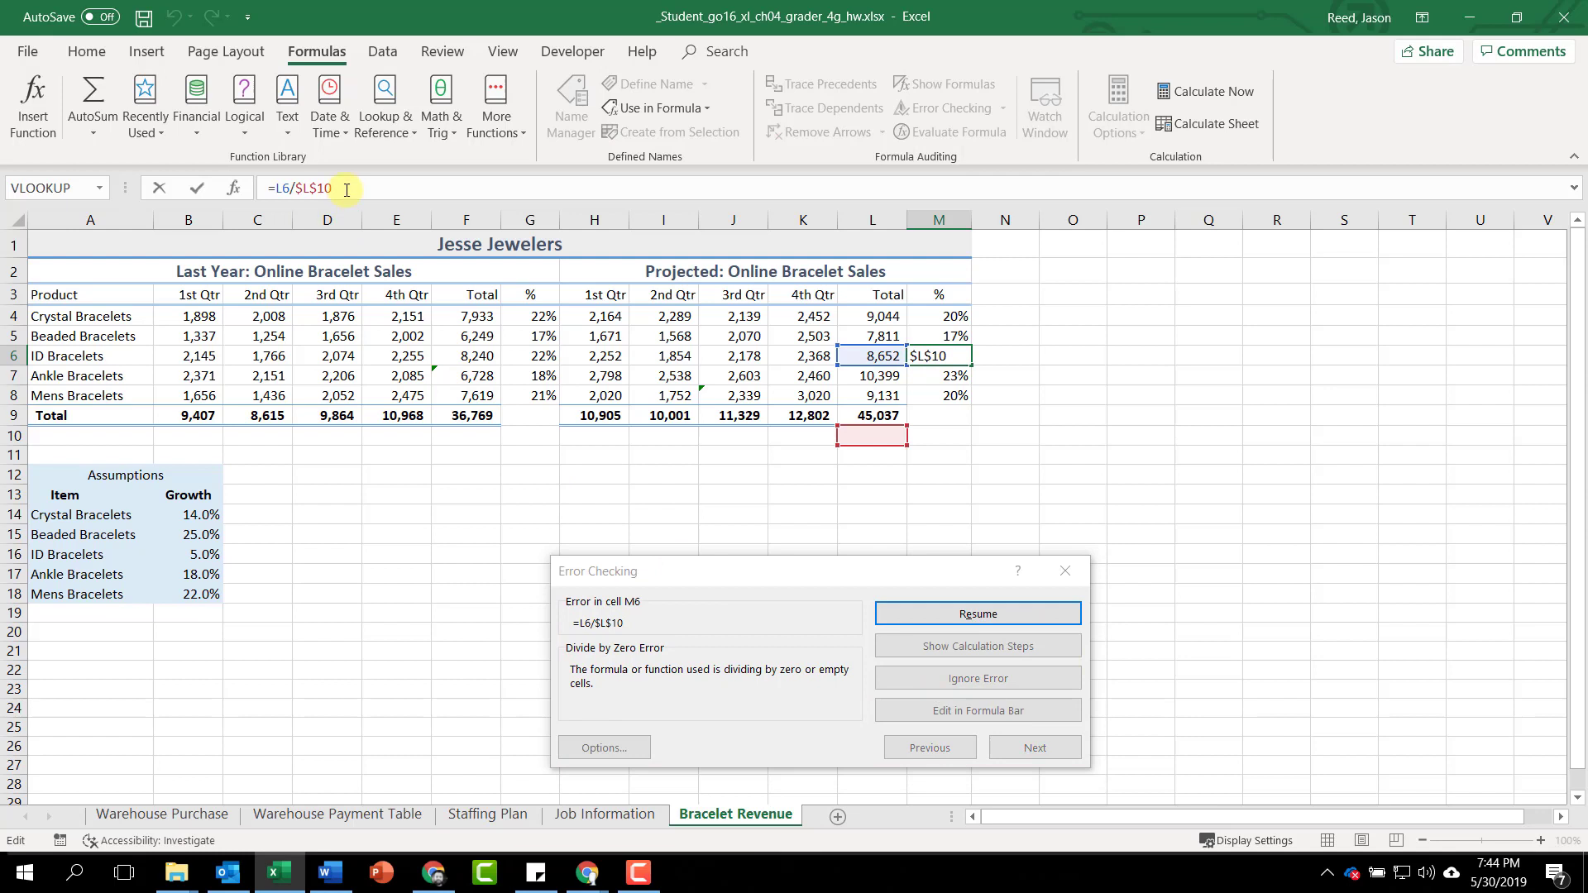
pyautogui.press('BackSpace')
pyautogui.press('BackSpace')
pyautogui.write('9')
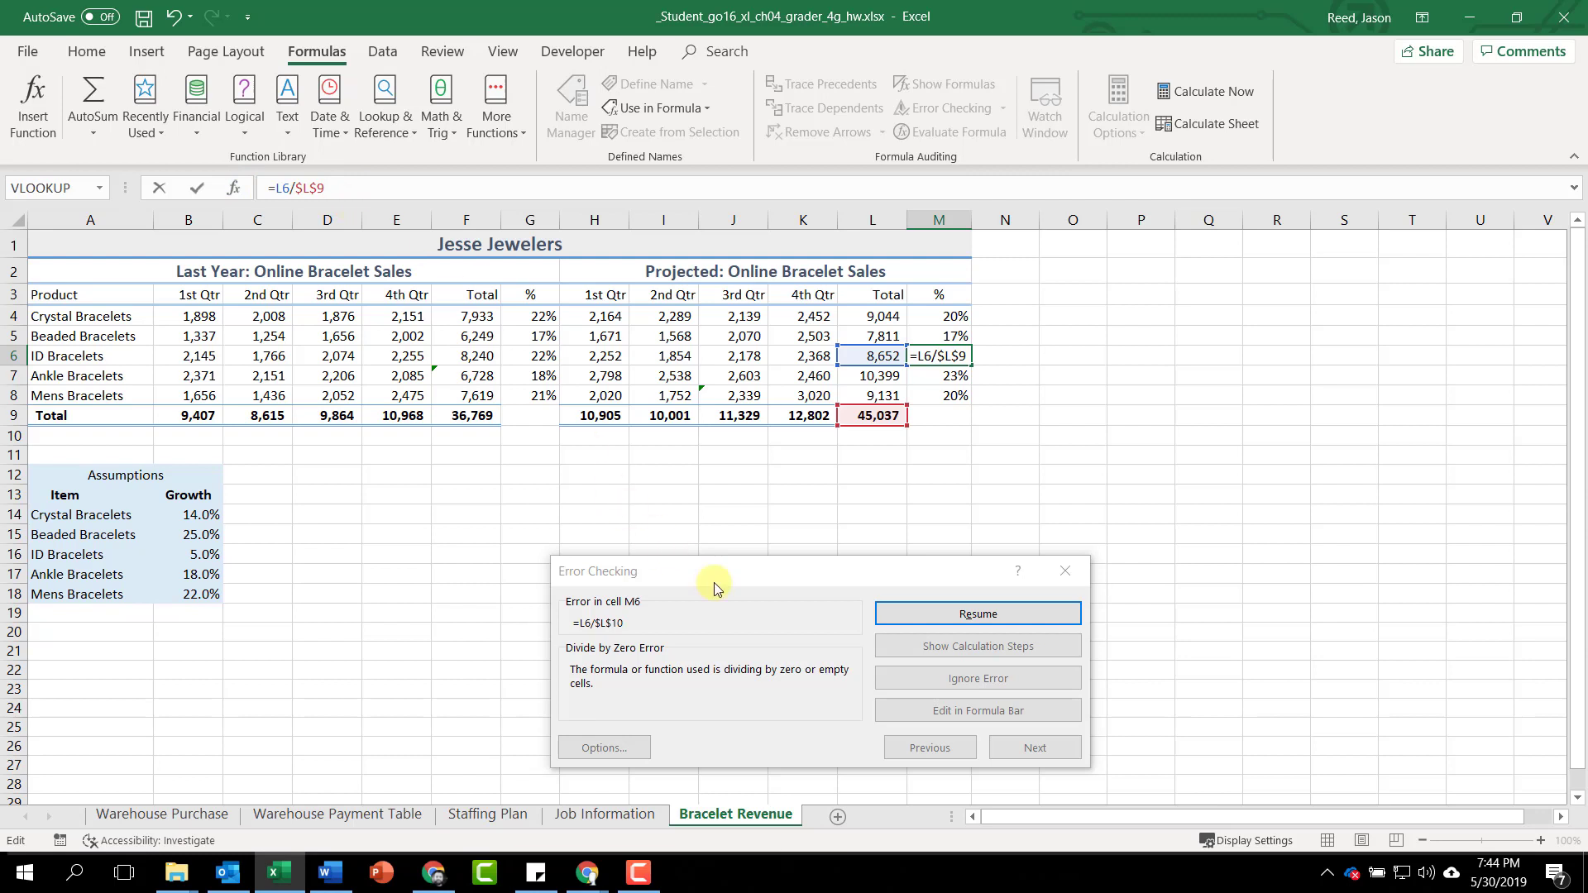
pyautogui.click(979, 615)
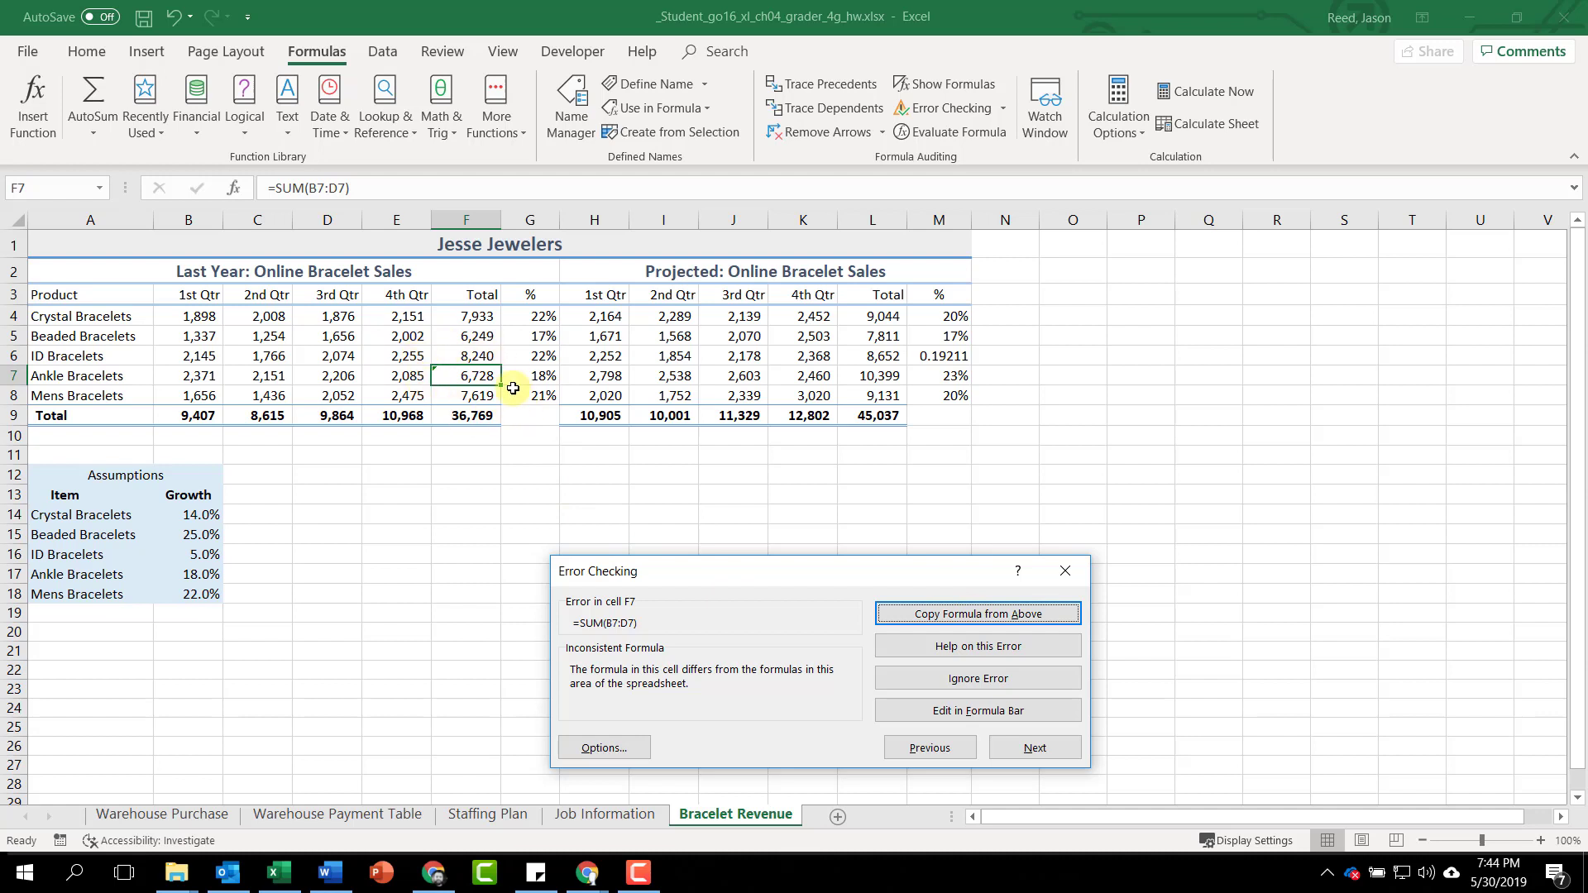
# Try to copy the formula from above into F7 through Error Checking, and close the check.
pyautogui.moveTo(695, 589); pyautogui.dragTo(671, 462)
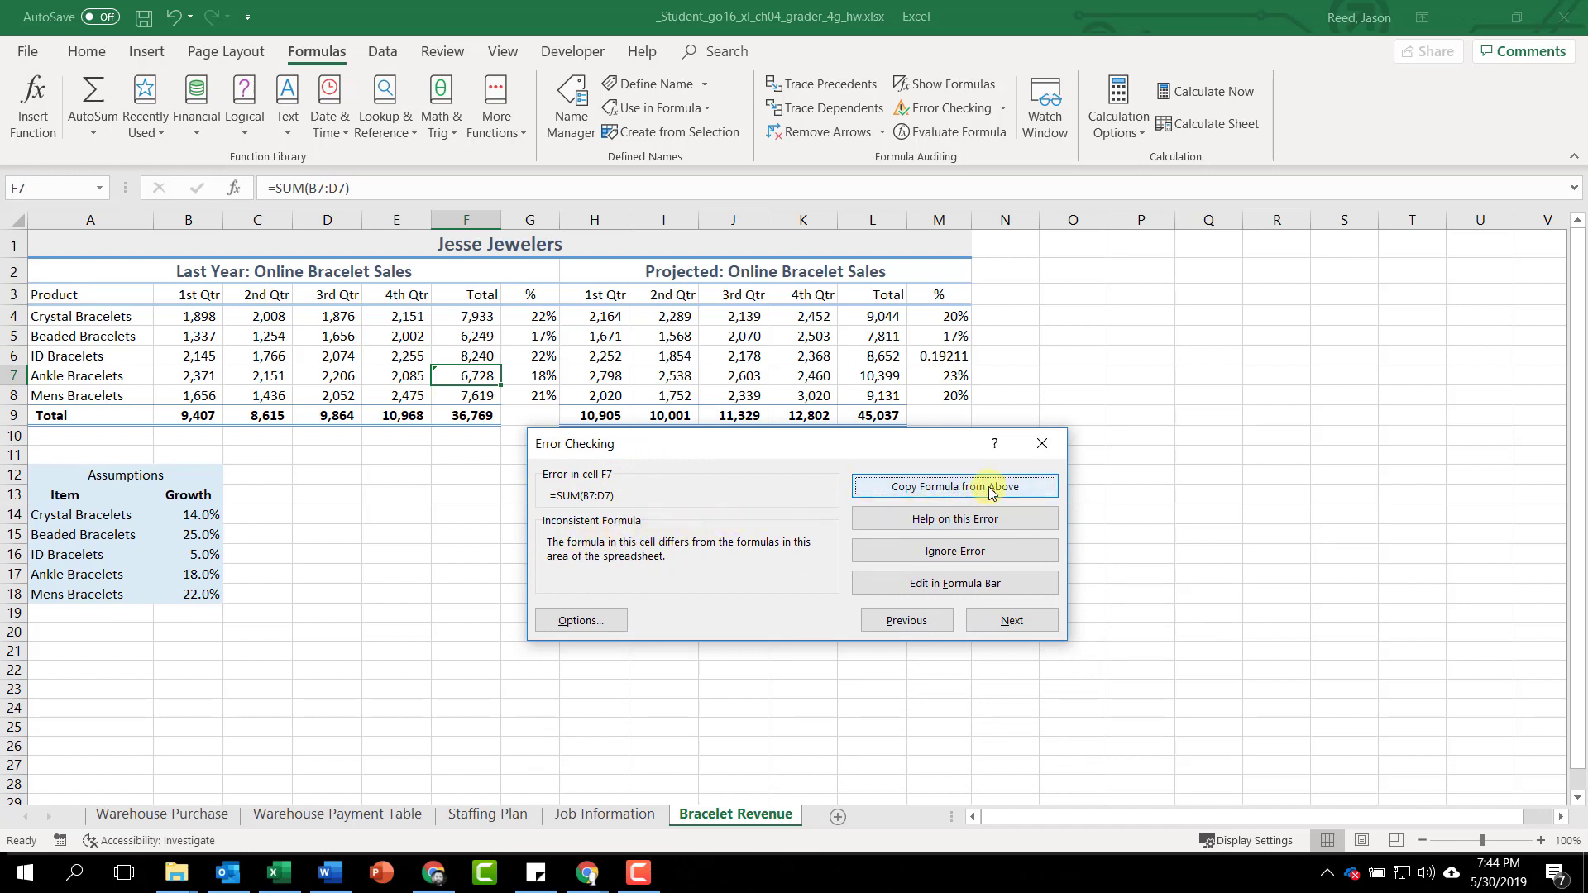
pyautogui.click(941, 488)
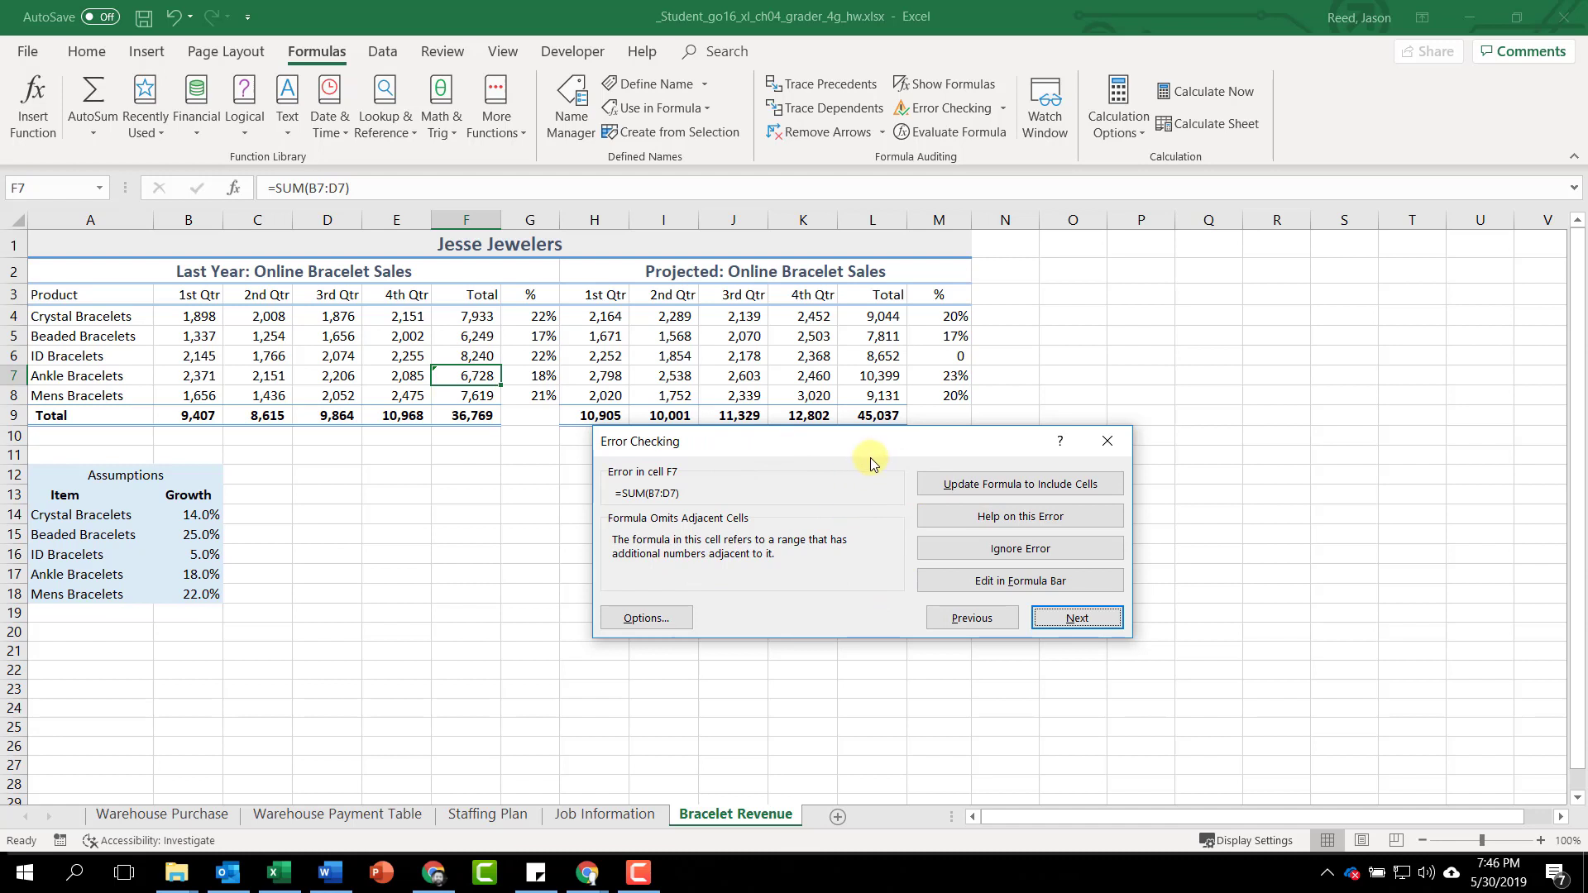
pyautogui.click(1113, 444)
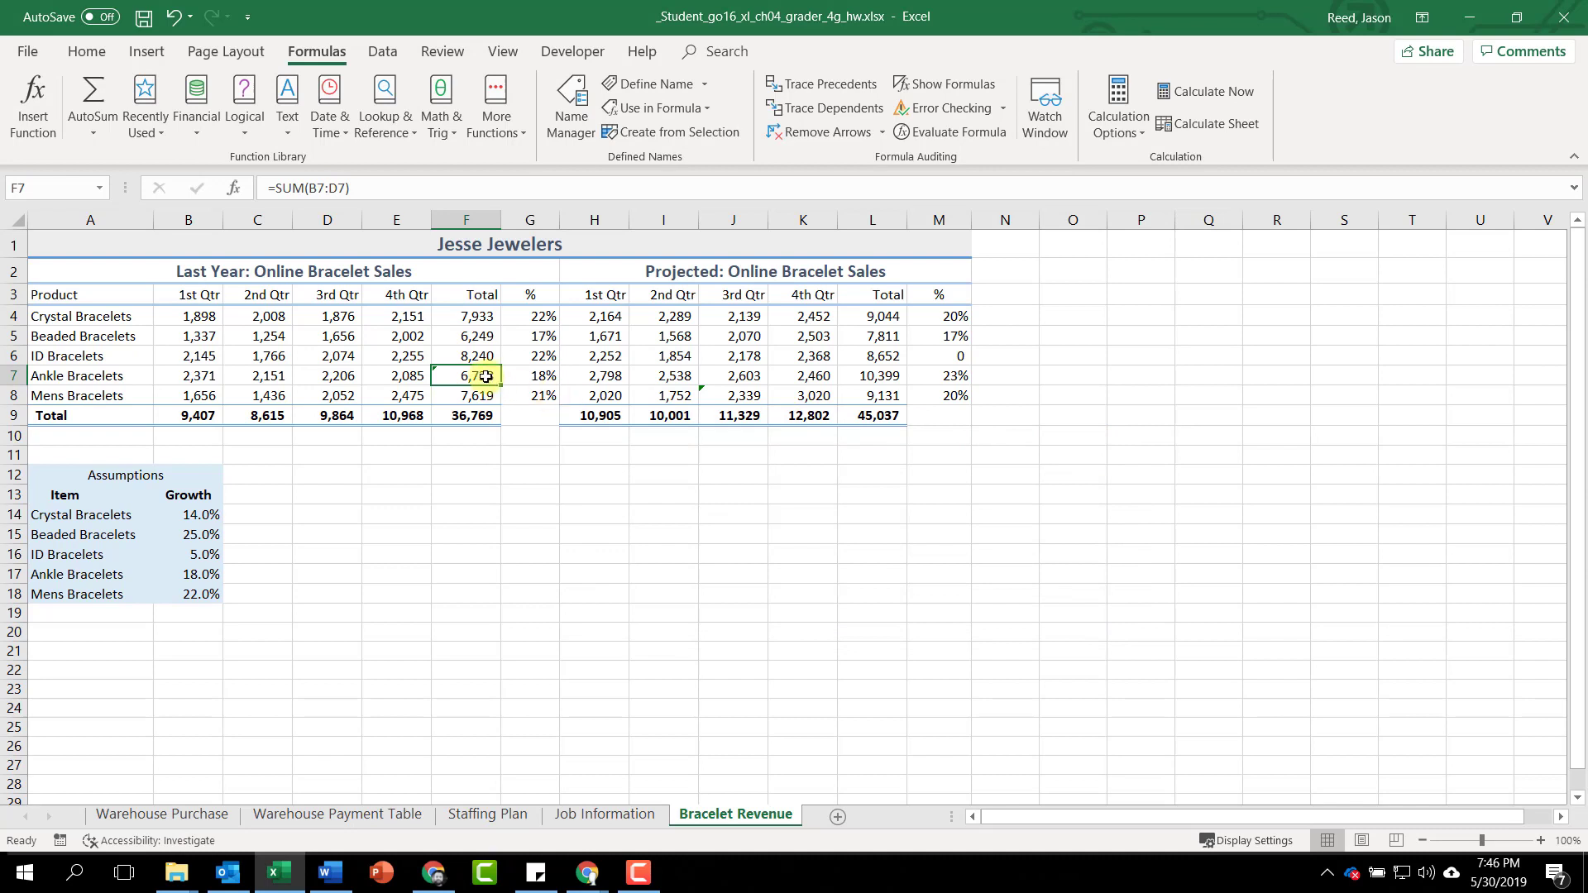
# Compare the Total formulas in F6 and F7, and fill the F6 formula down into F7 for Ankle Bracelets.
pyautogui.click(447, 376)
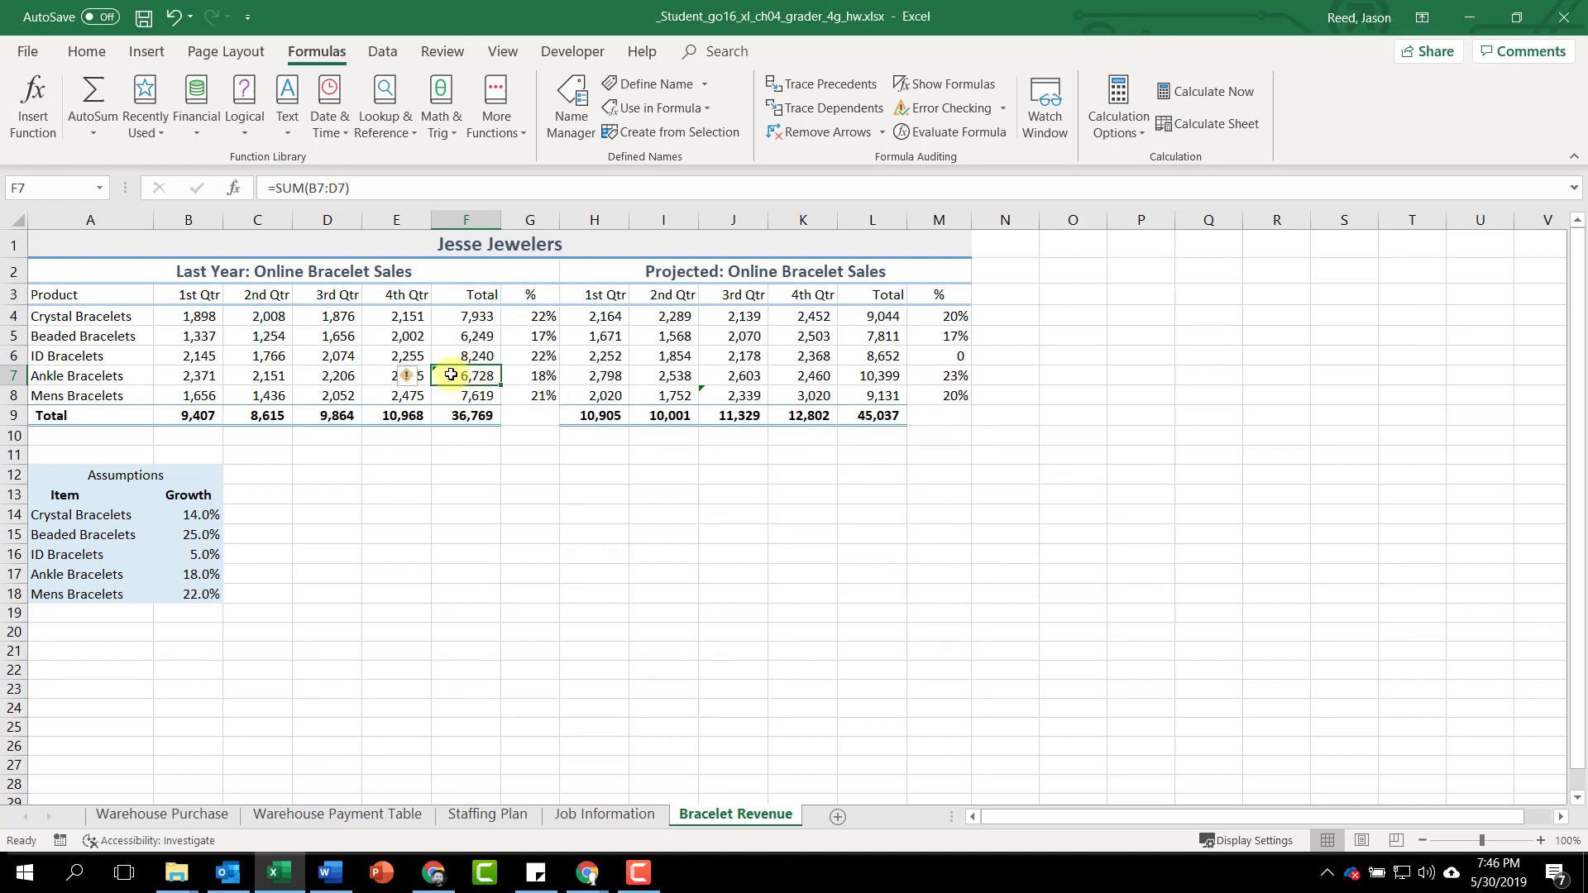
pyautogui.click(468, 358)
pyautogui.rightClick(468, 359)
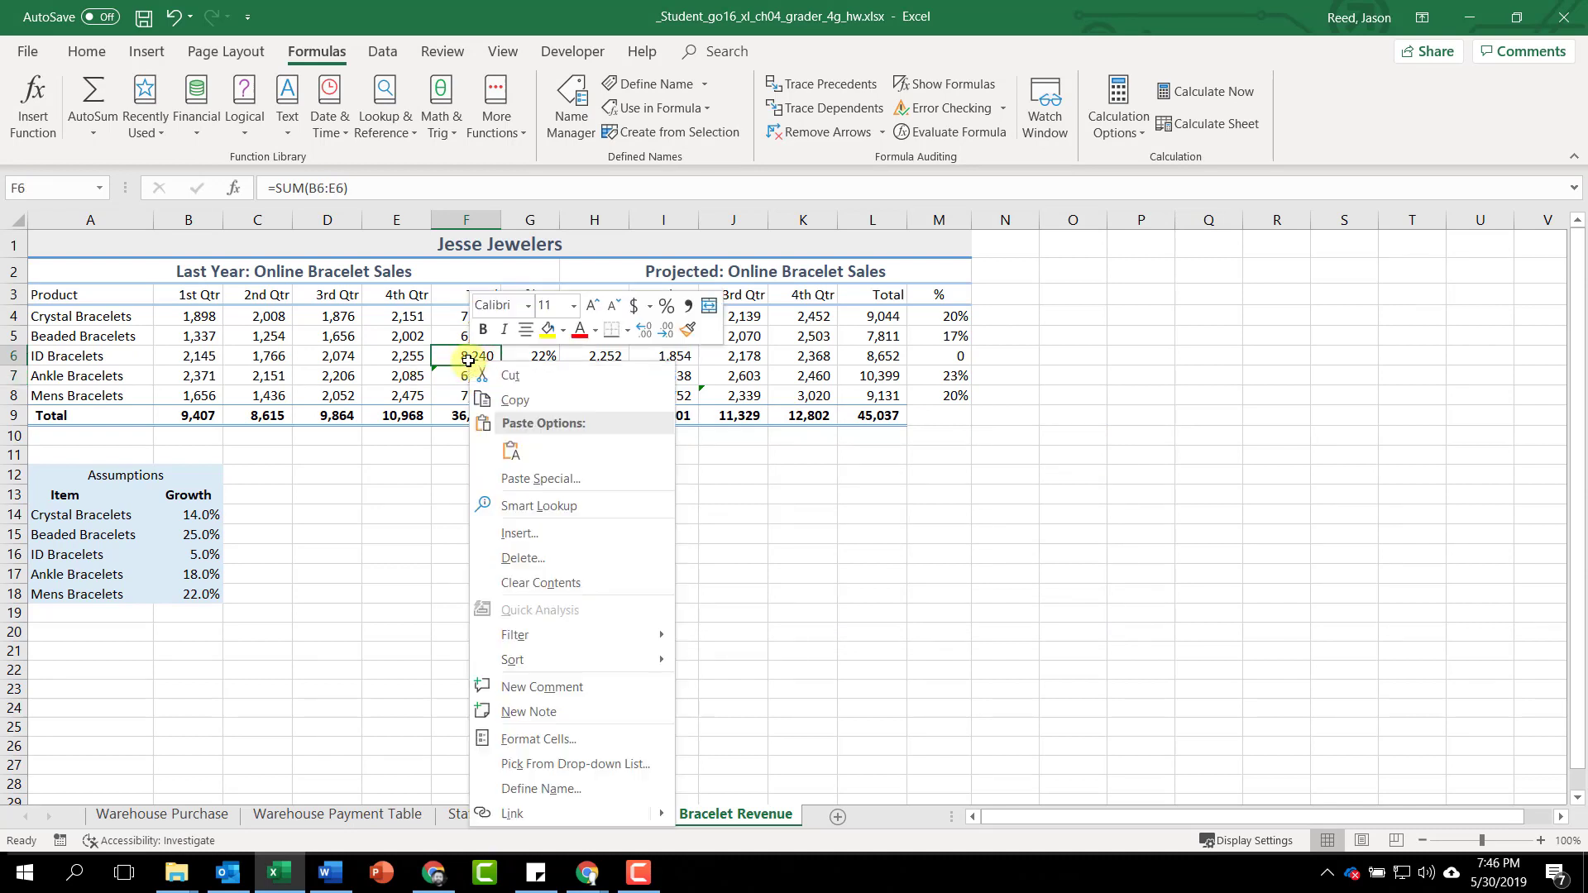
pyautogui.click(436, 359)
pyautogui.click(463, 380)
pyautogui.click(464, 355)
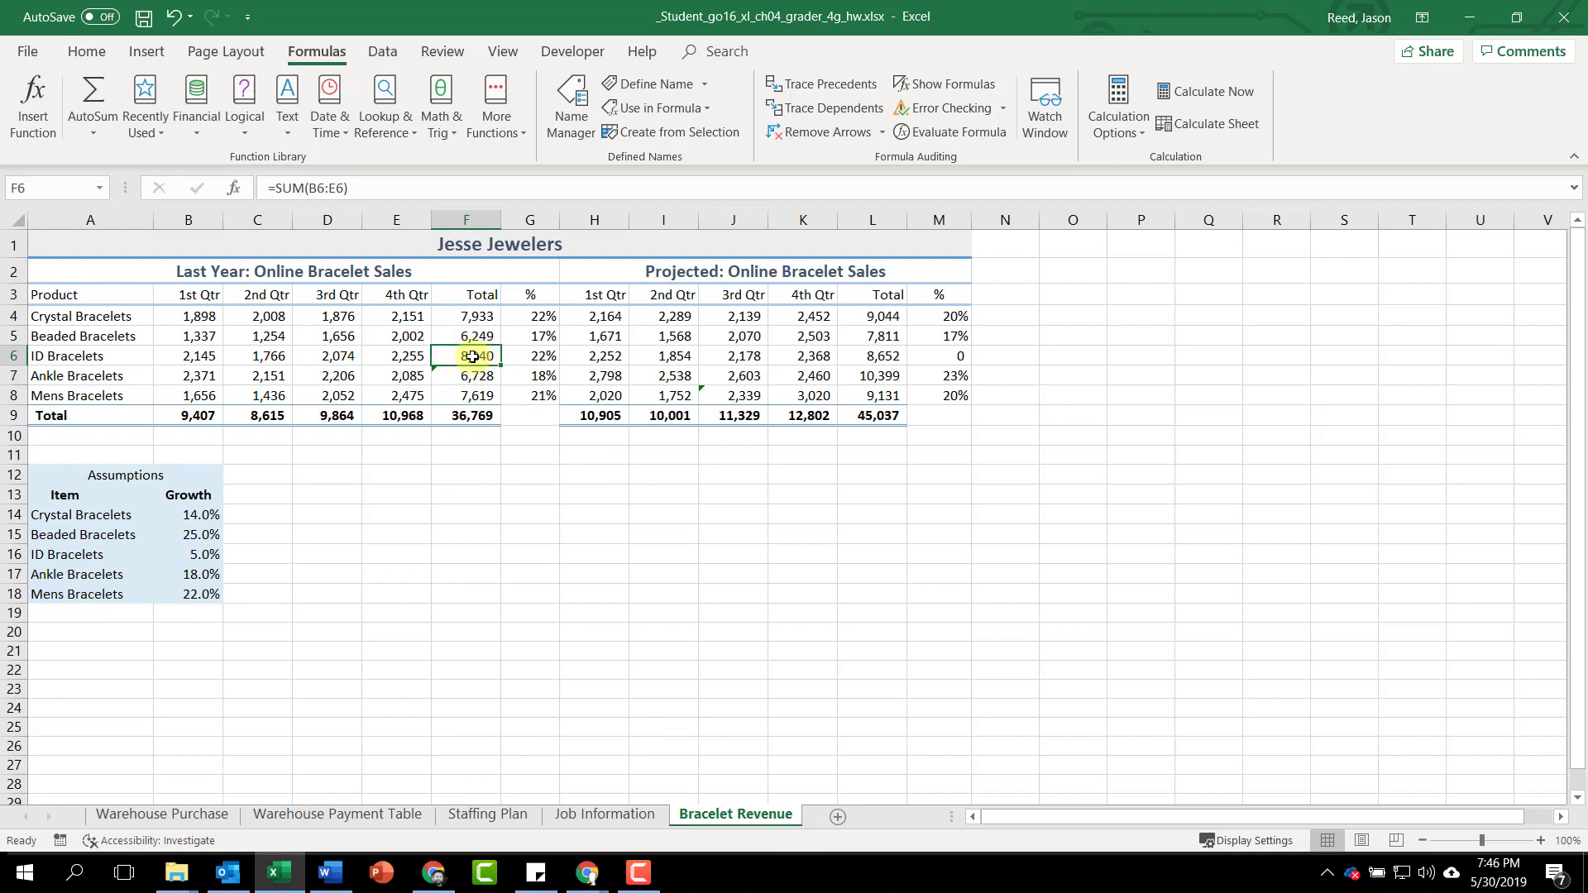
pyautogui.click(469, 378)
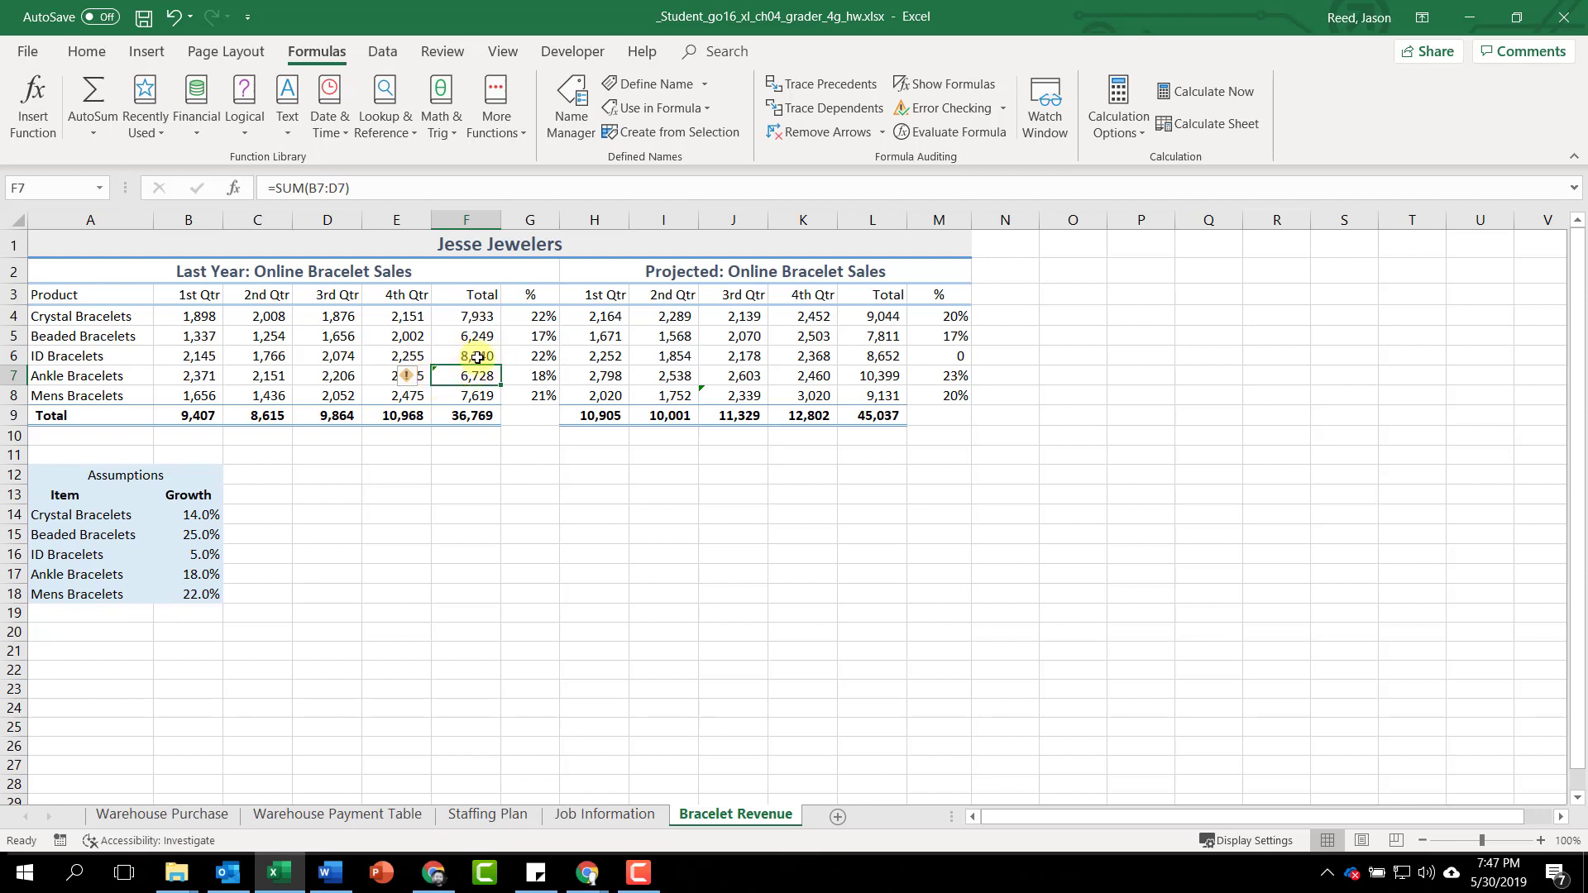
pyautogui.click(477, 357)
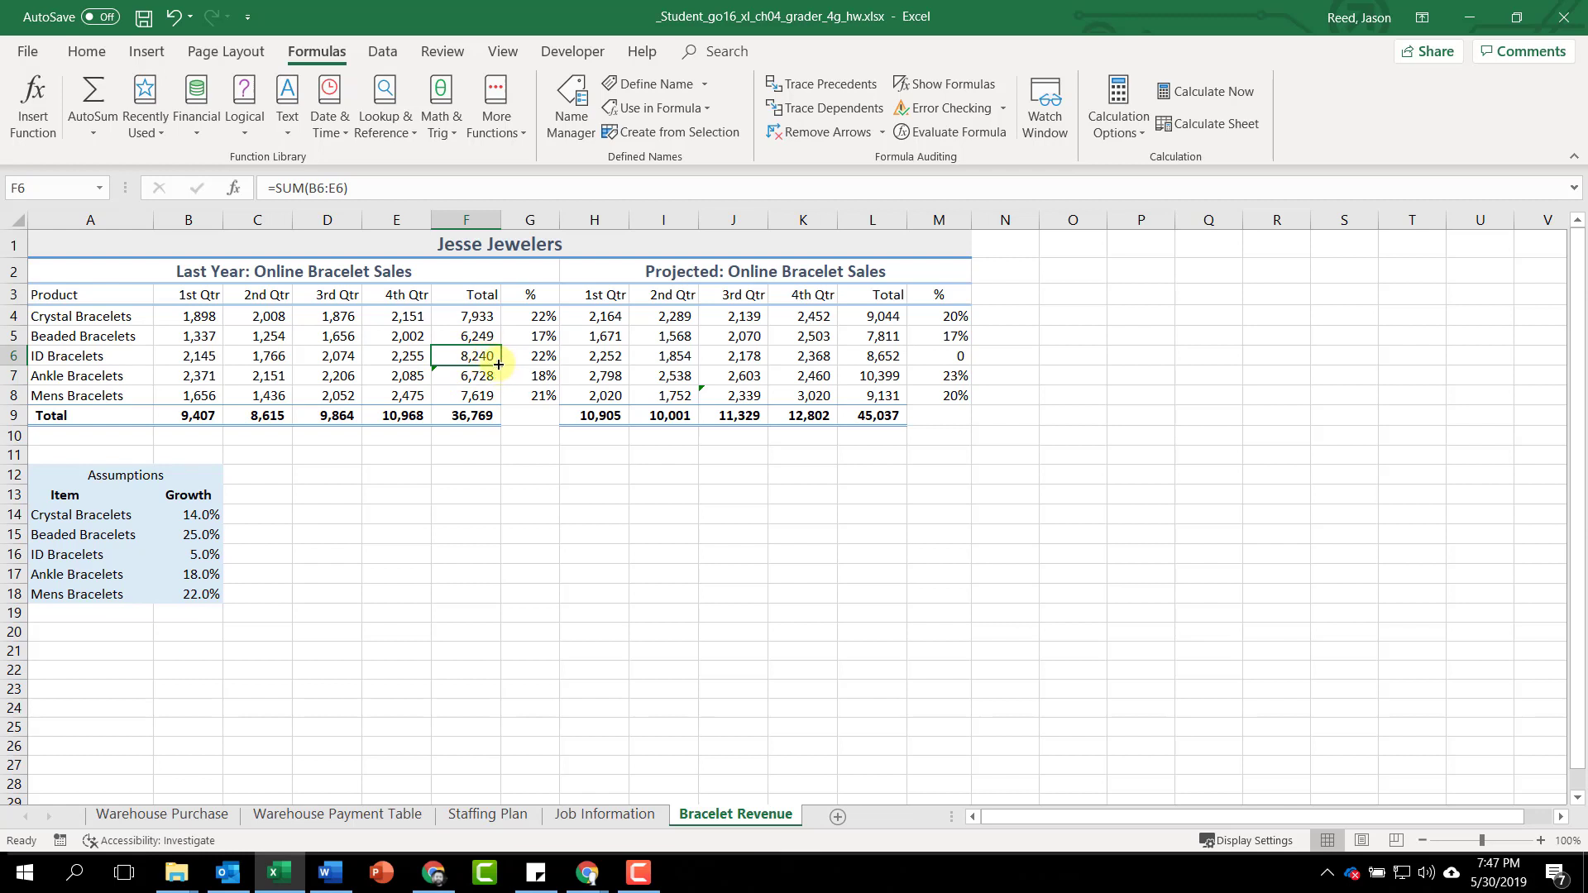
pyautogui.moveTo(499, 366); pyautogui.dragTo(499, 379)
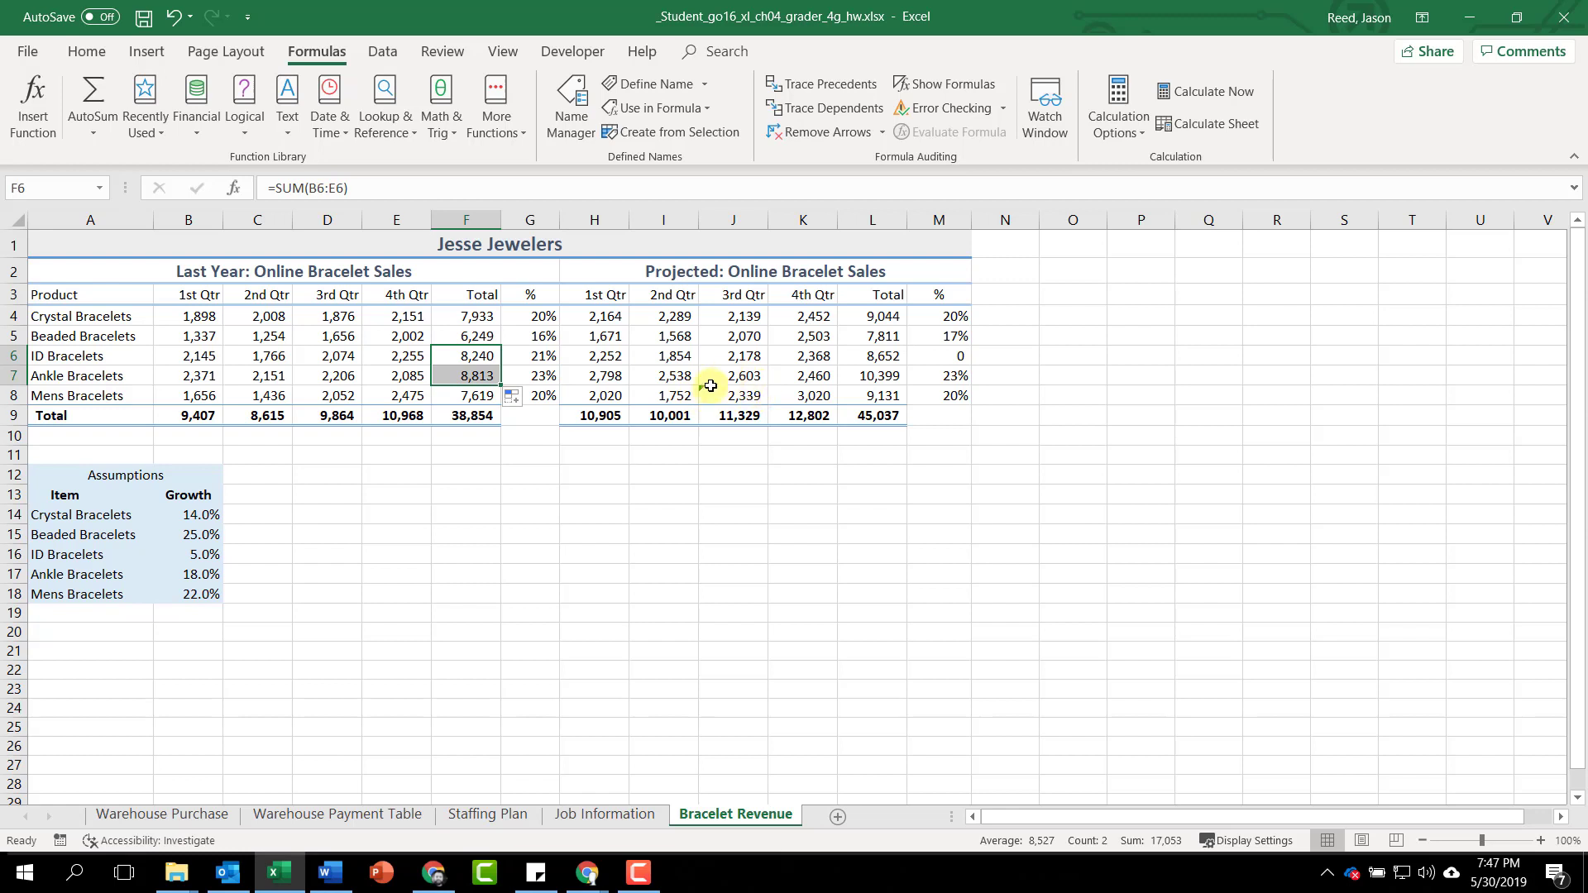
# Fill the projected Mens Bracelets formula from I8 across into J8 to replace its wrong growth rate reference.
pyautogui.click(743, 396)
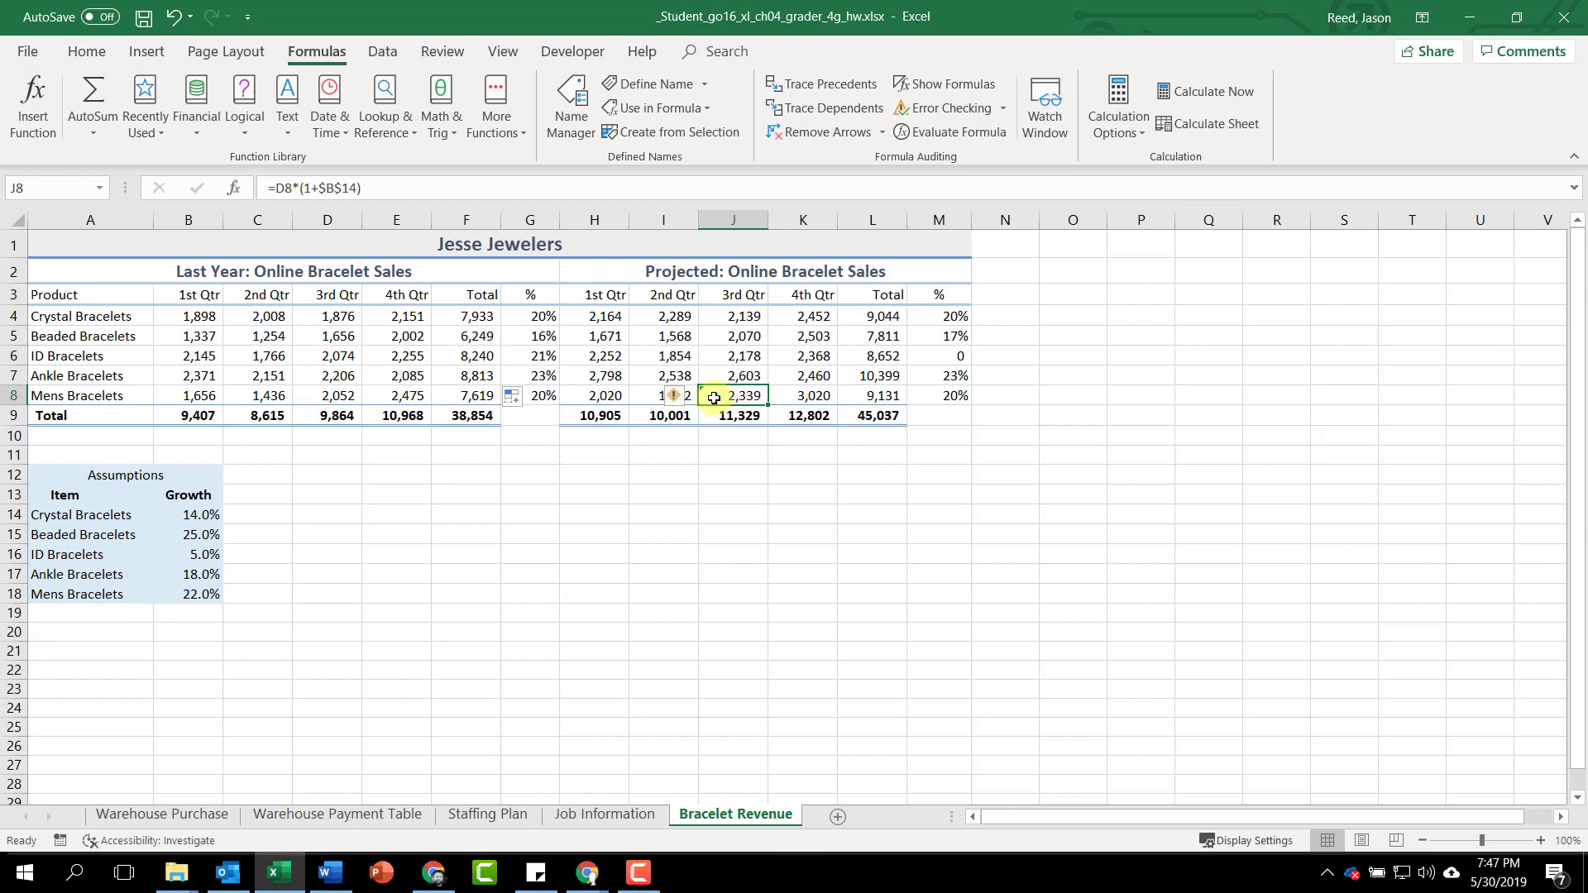
pyautogui.click(660, 395)
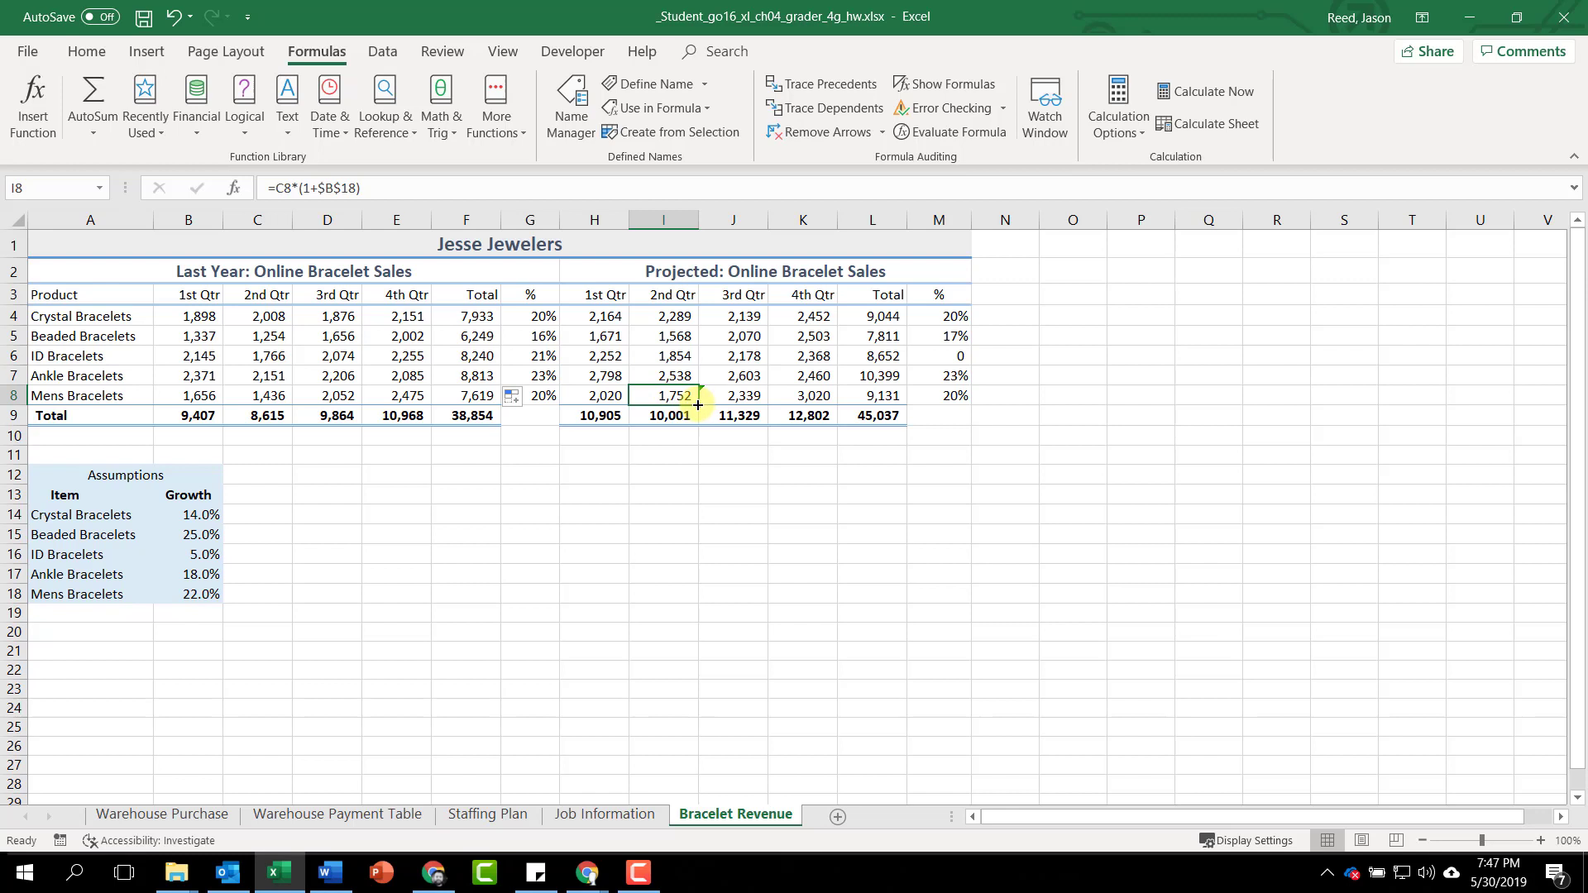
pyautogui.moveTo(698, 405); pyautogui.dragTo(756, 396)
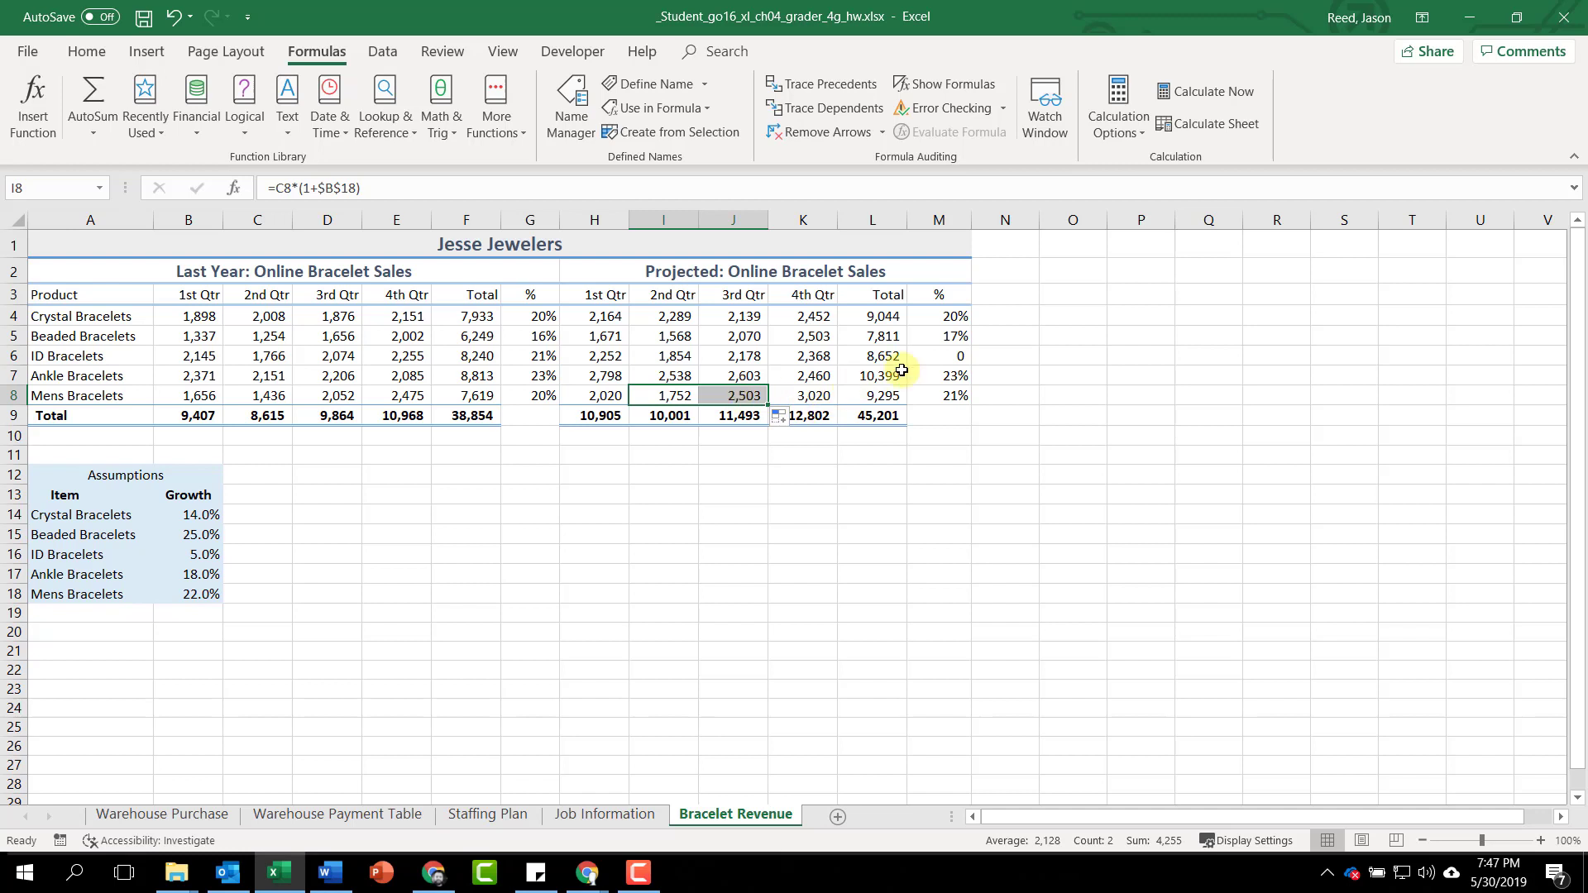
# Fill the projected percentage formula from M5 down into M6 for ID Bracelets, and save the workbook.
pyautogui.click(960, 359)
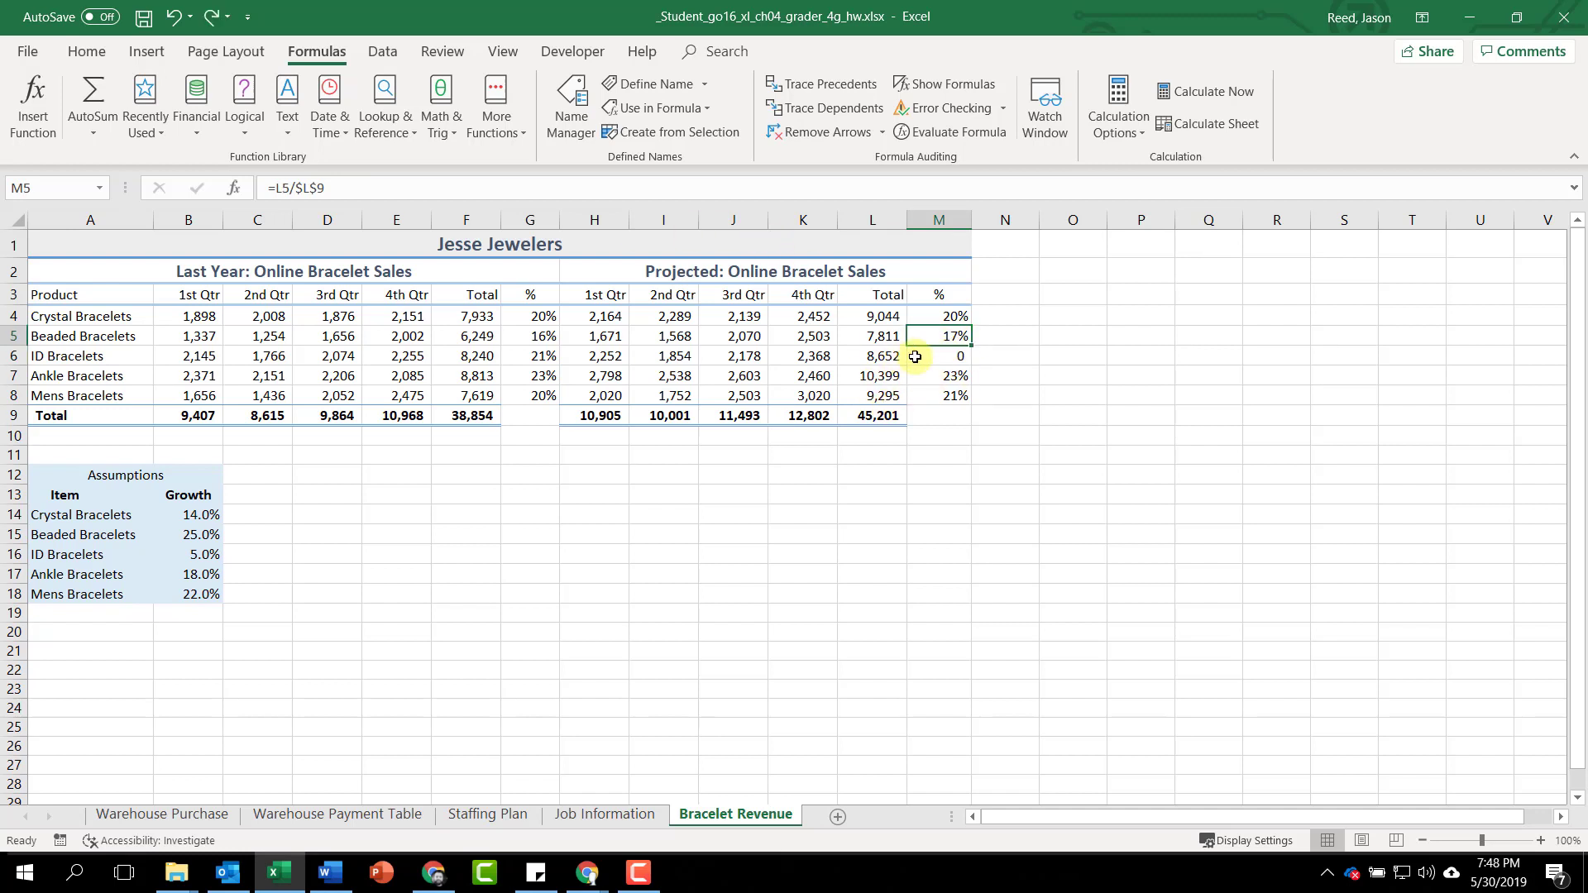
pyautogui.click(923, 355)
pyautogui.click(943, 335)
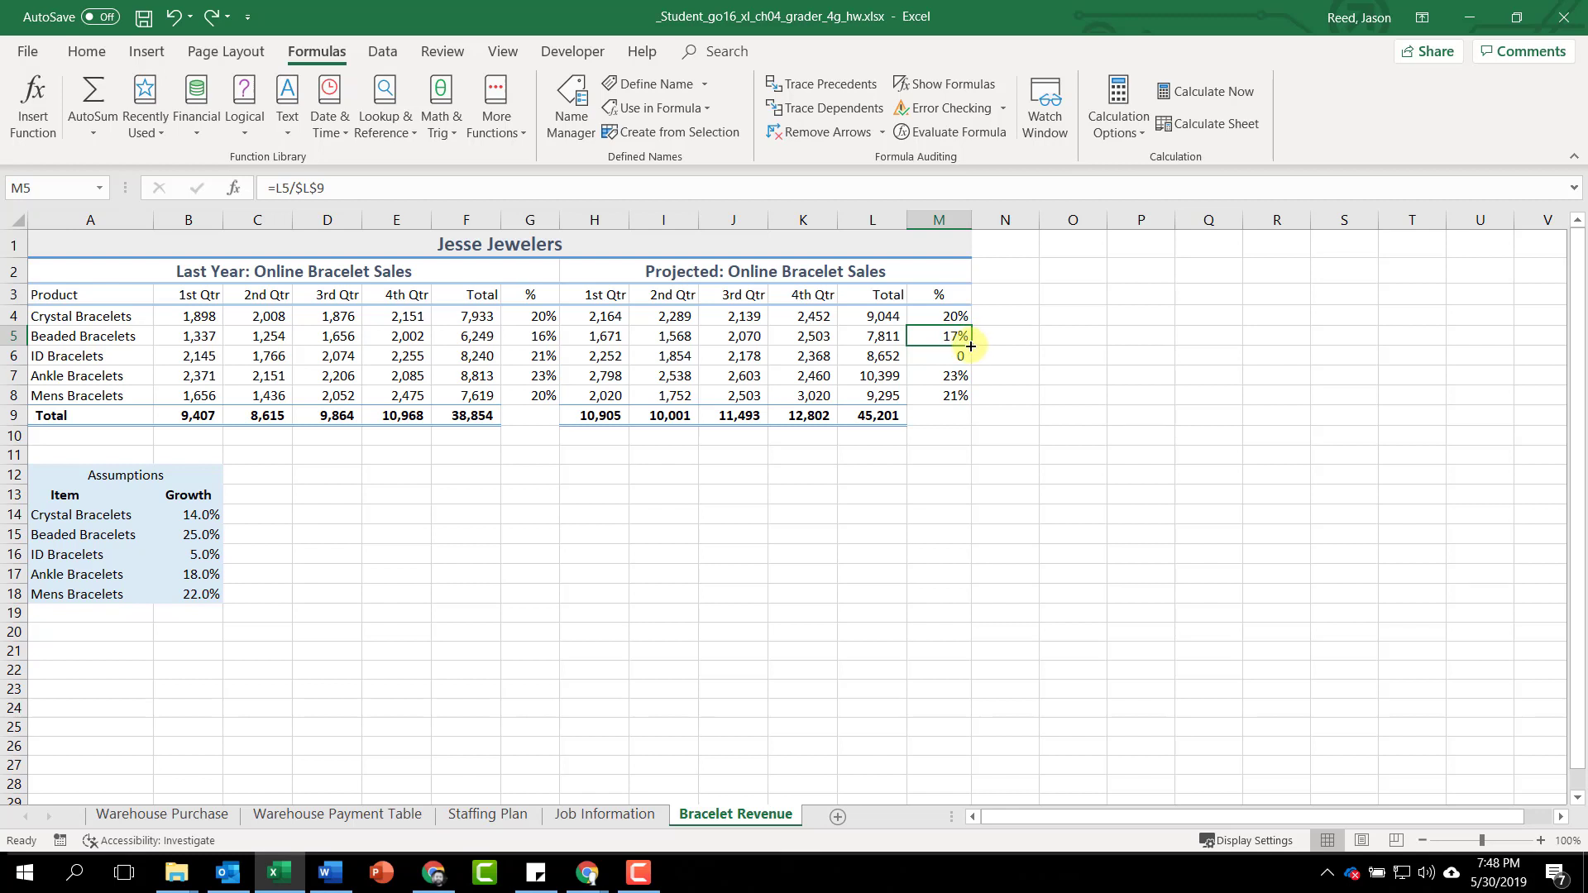
pyautogui.moveTo(970, 346); pyautogui.dragTo(964, 360)
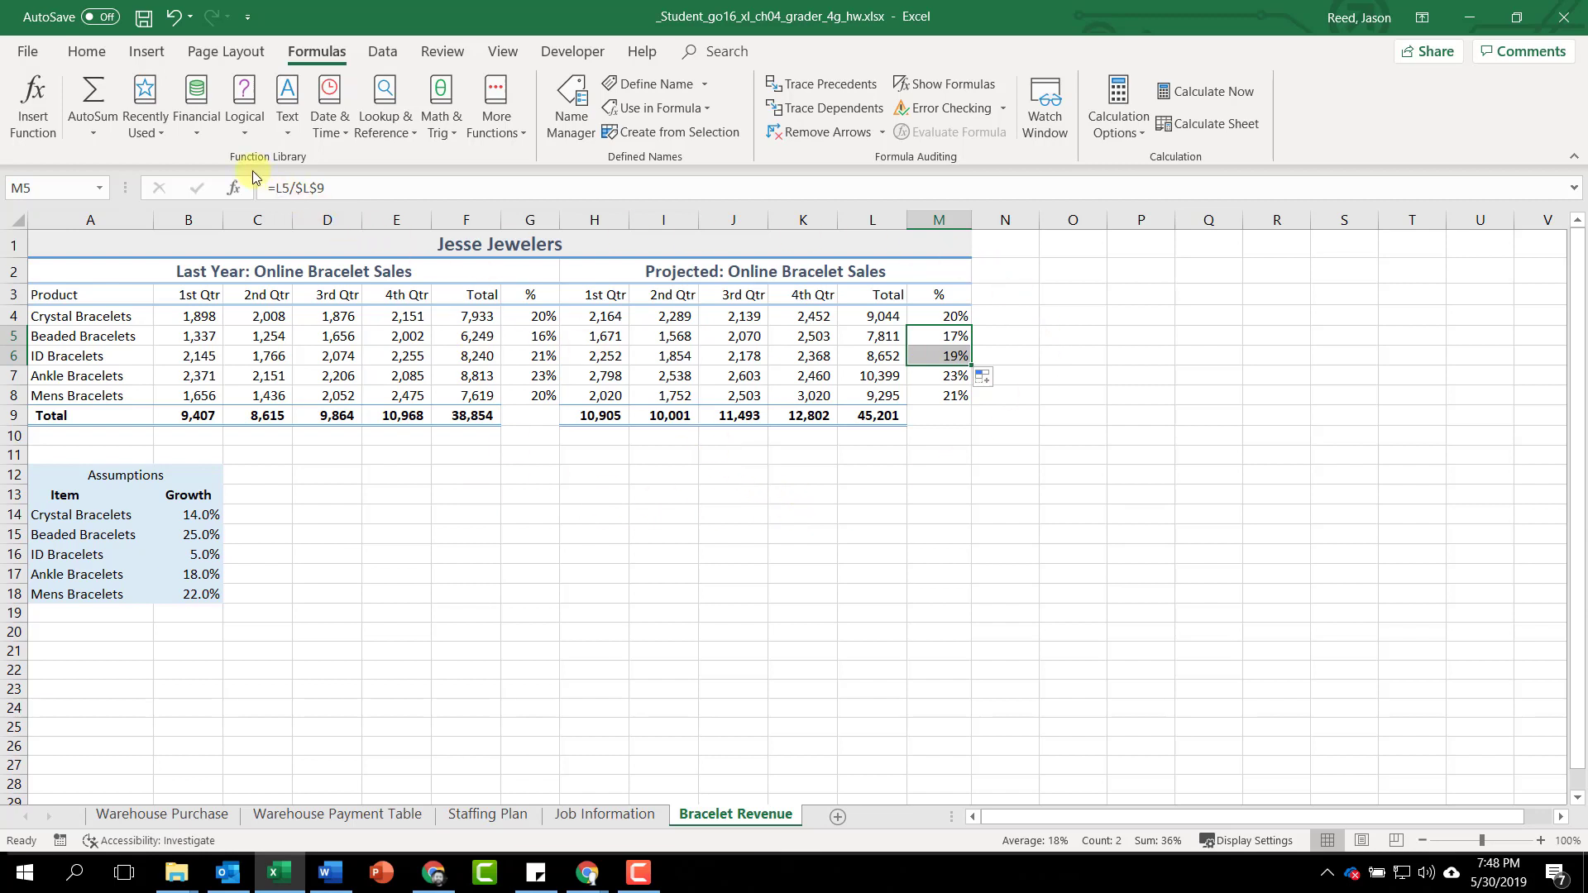
pyautogui.click(145, 18)
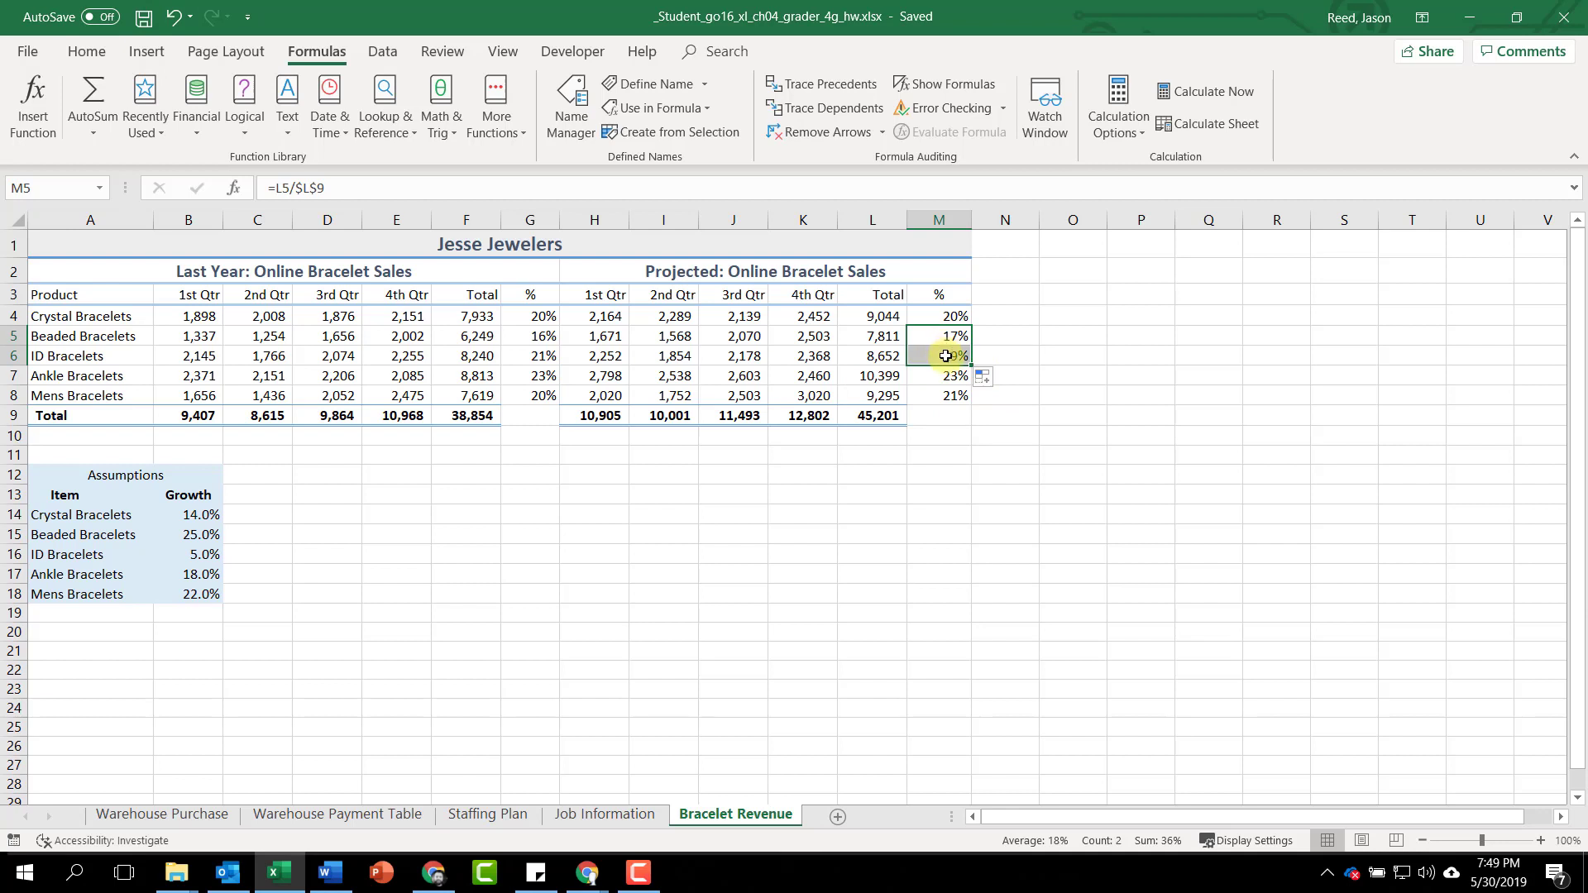
# Copy the percentage formatting of M5 onto M6 with Format Painter.
pyautogui.click(946, 358)
pyautogui.click(943, 334)
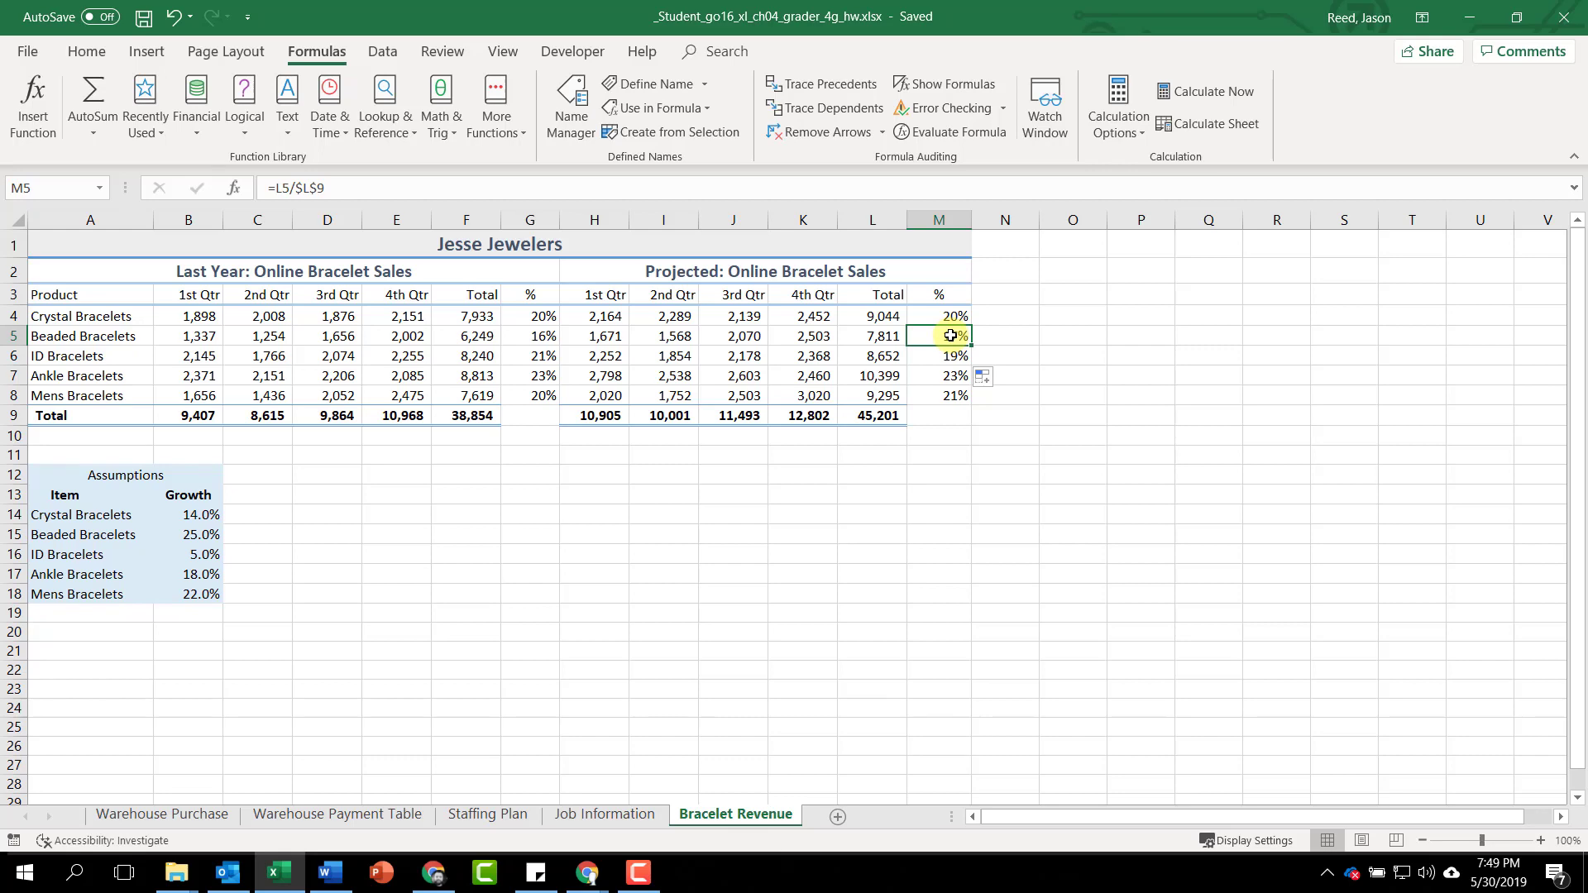
pyautogui.click(88, 53)
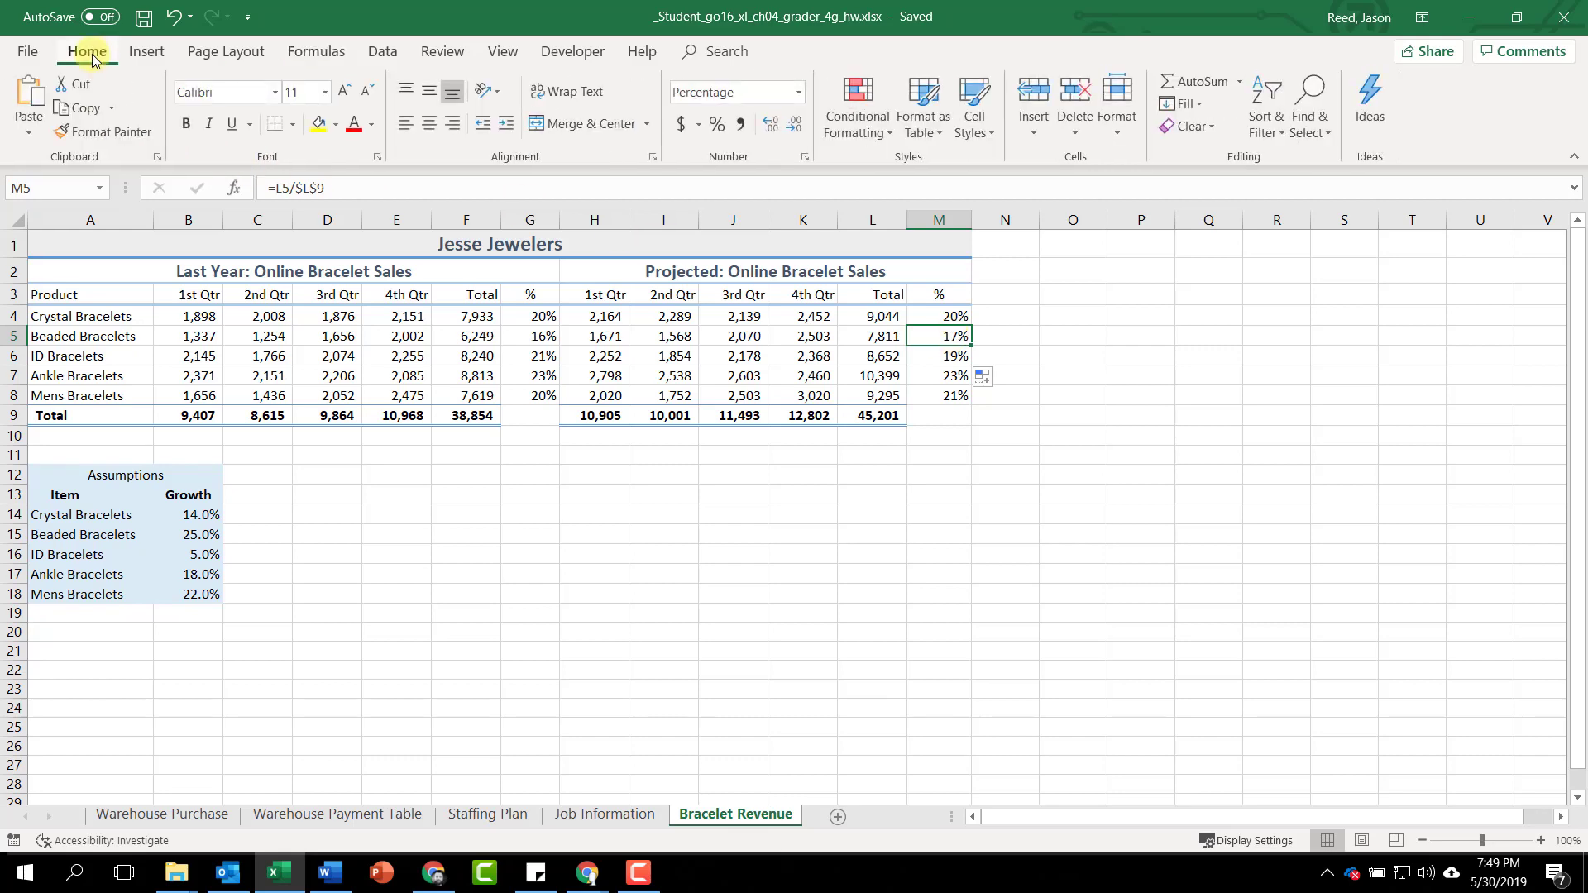
pyautogui.click(108, 134)
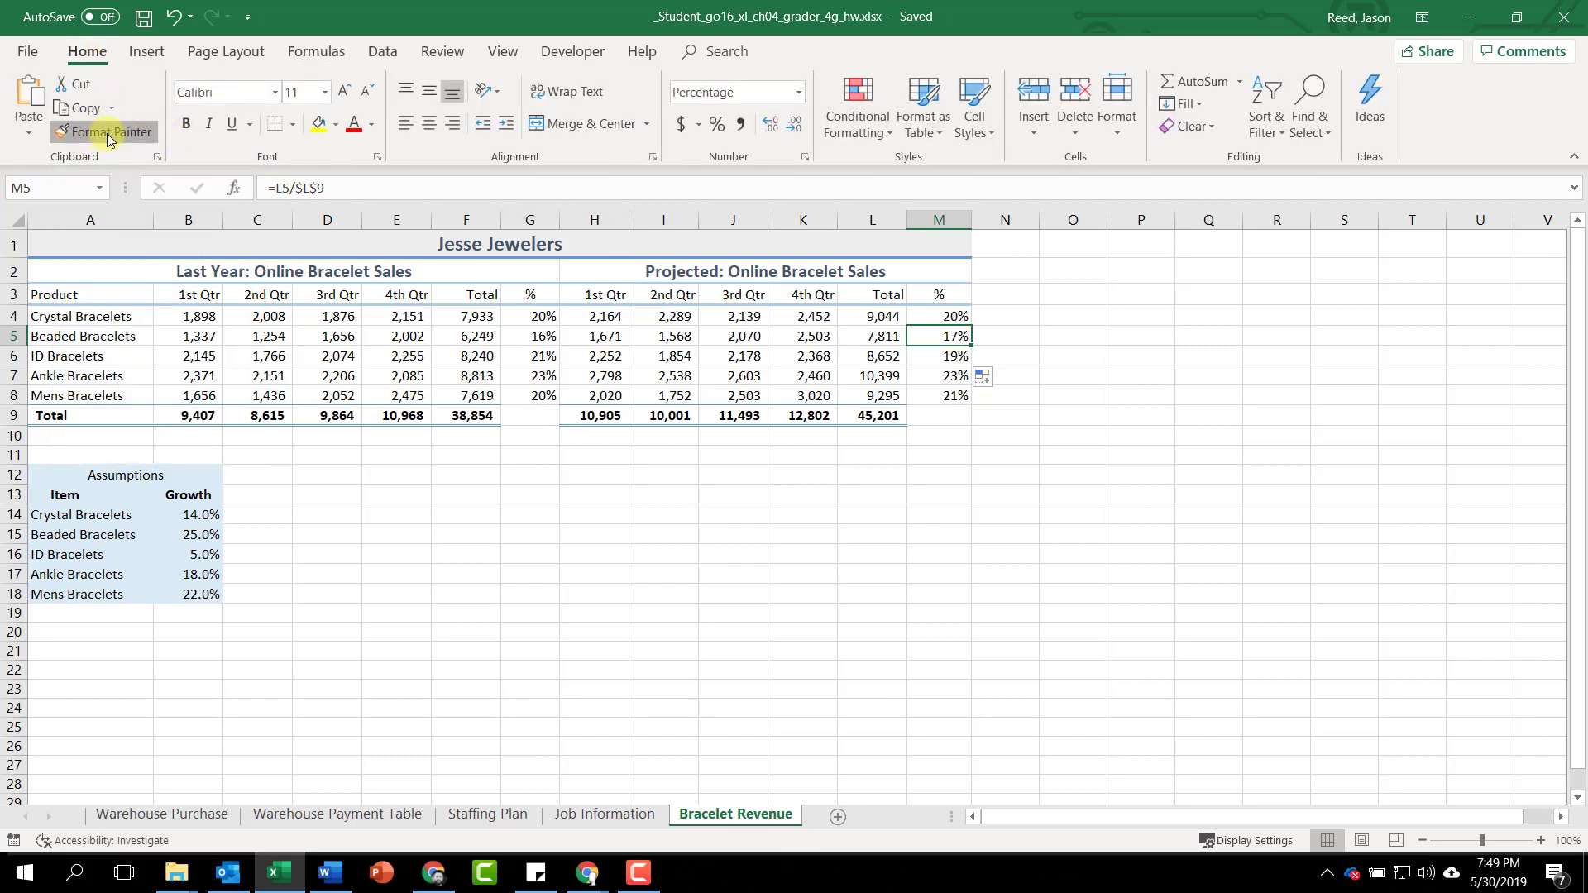
pyautogui.click(108, 136)
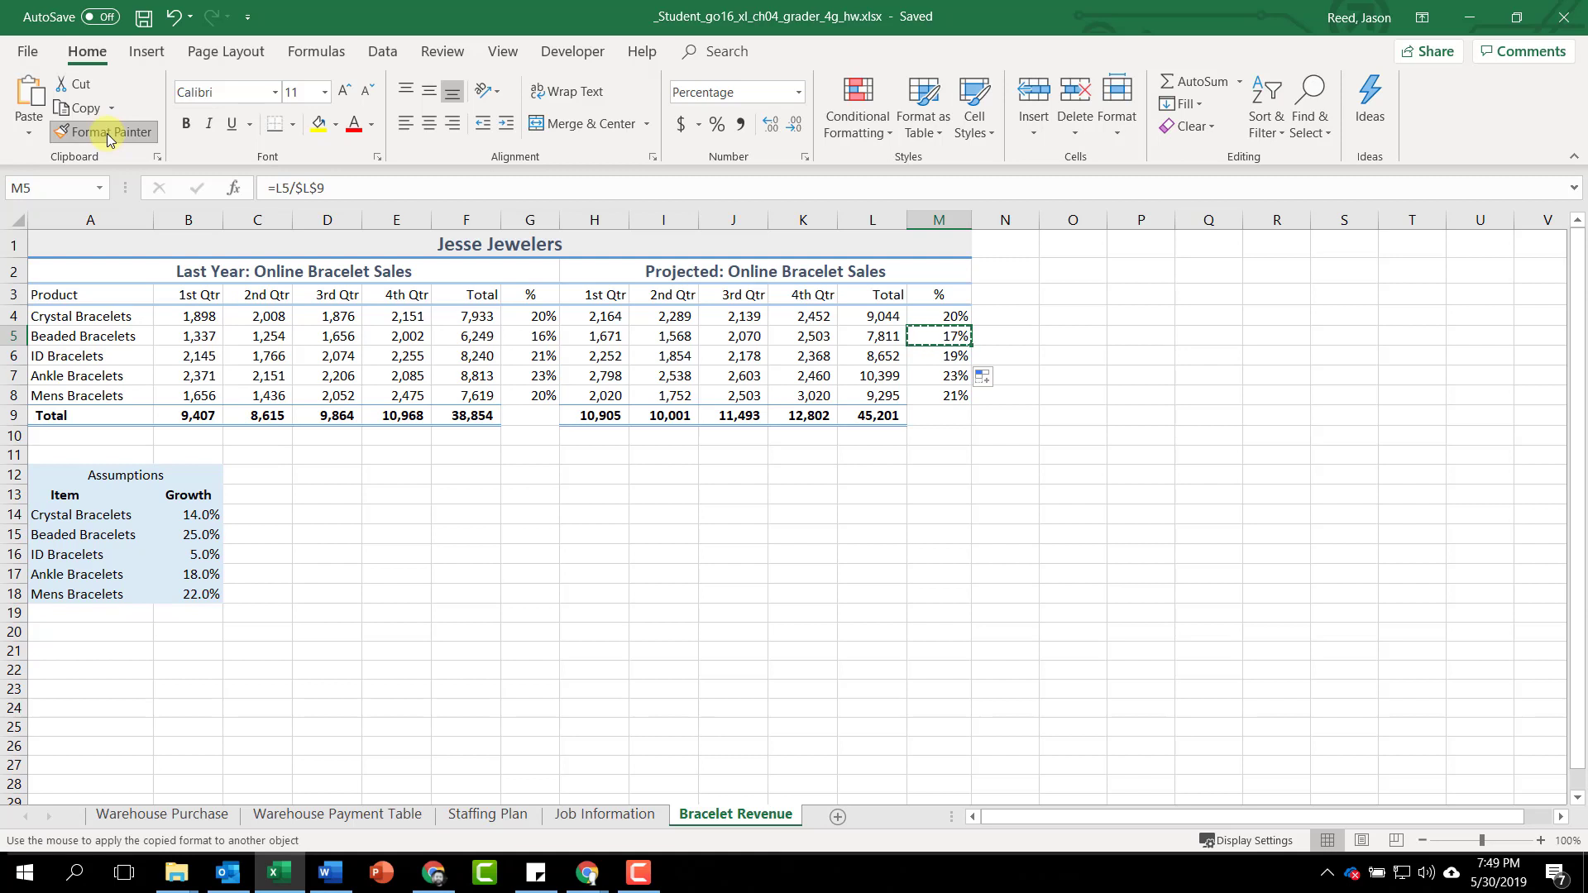
pyautogui.click(941, 356)
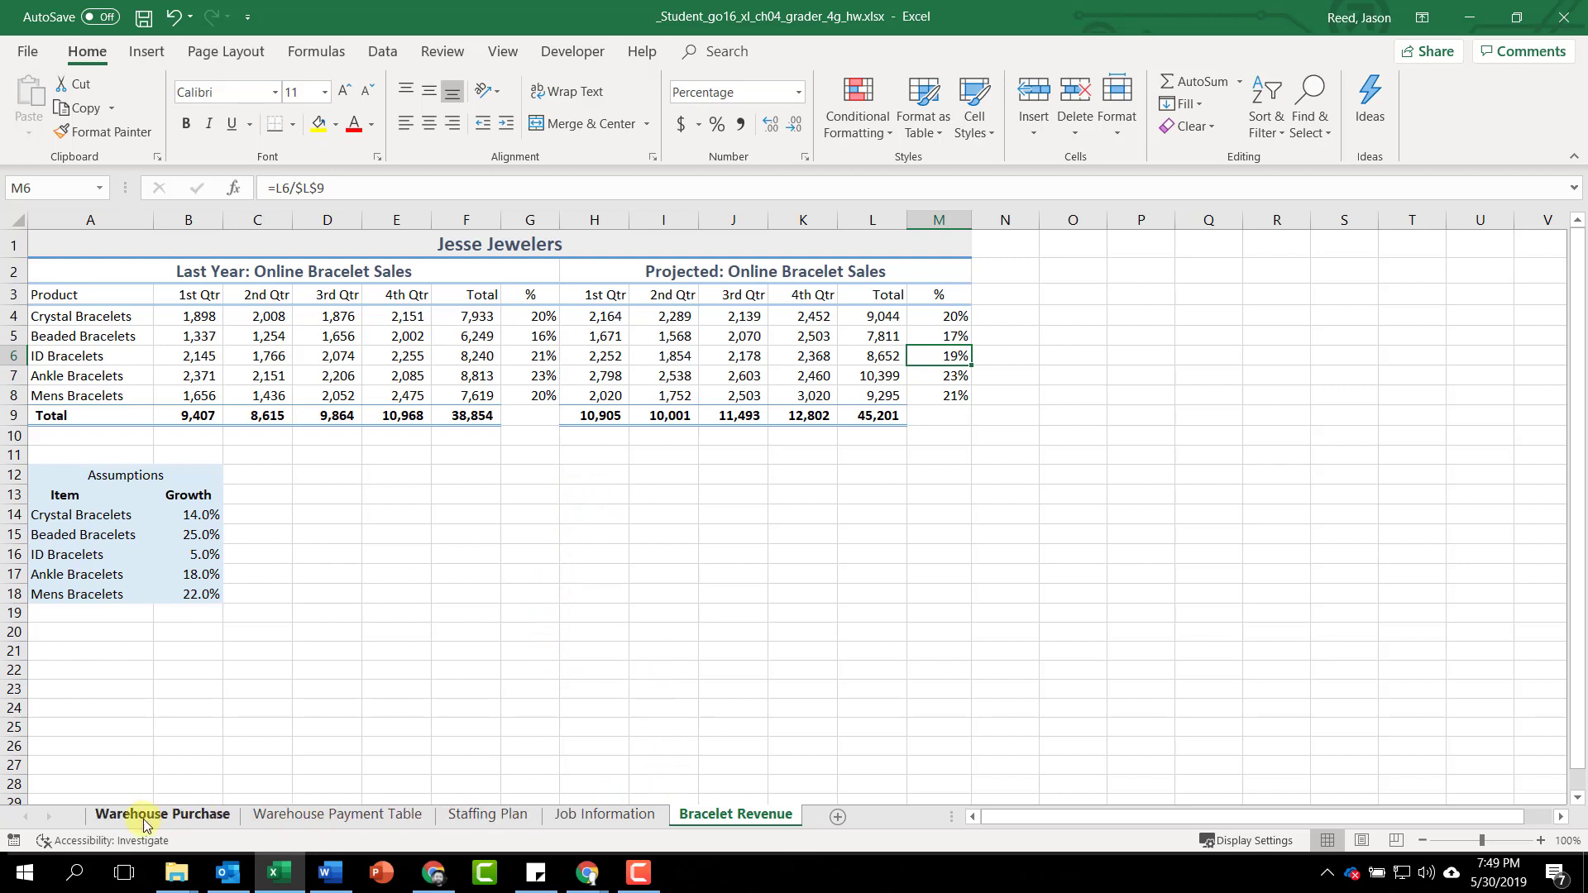
# Group all worksheets and set them to center horizontally on the page.
pyautogui.rightClick(607, 819)
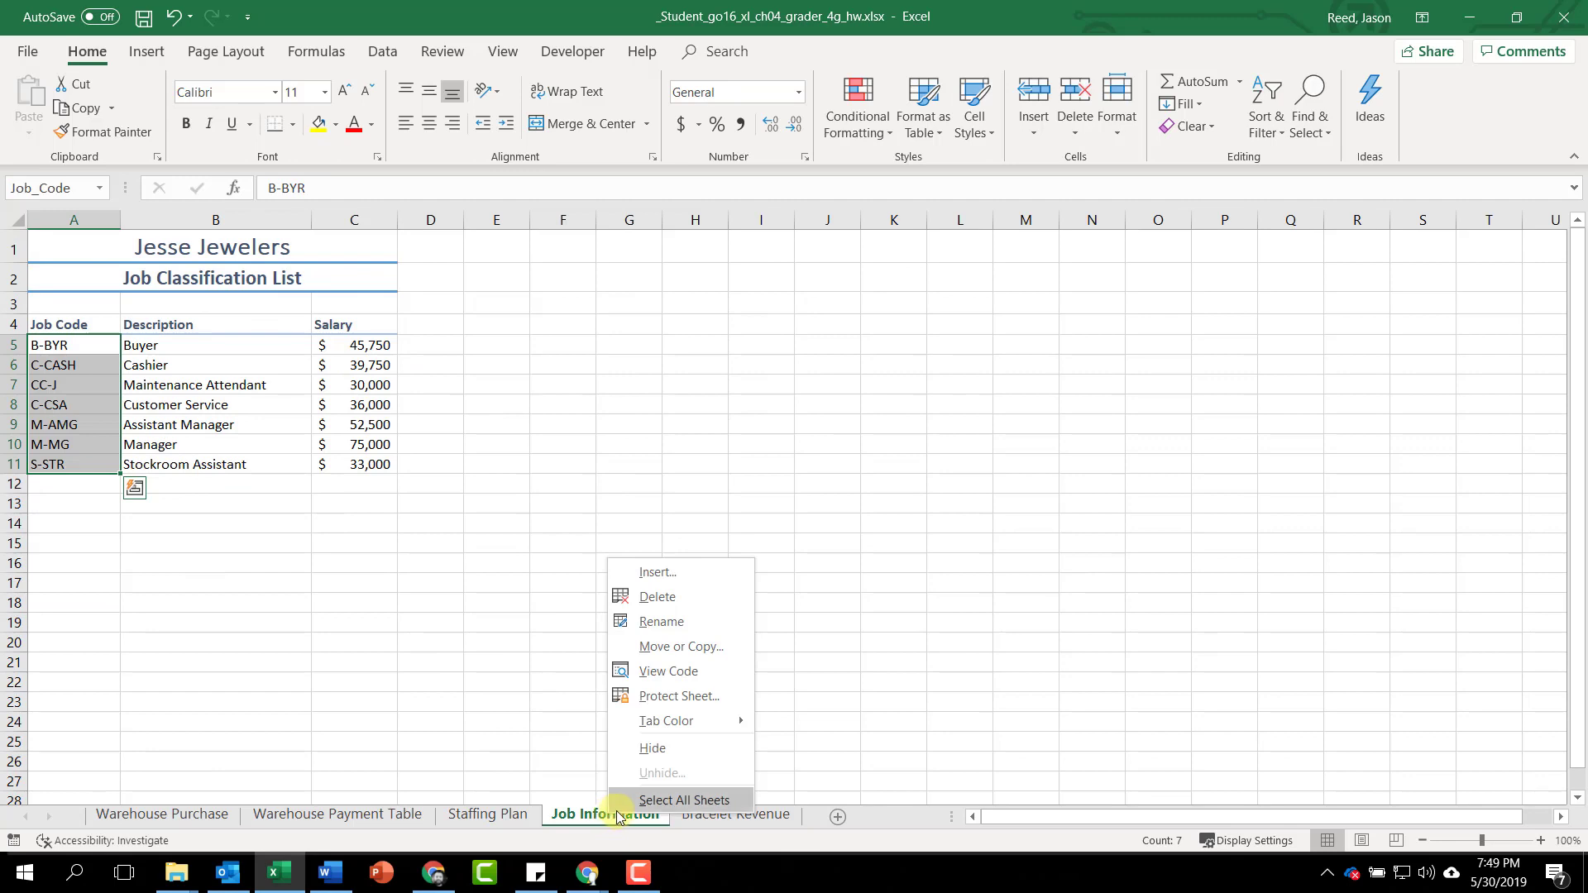
pyautogui.click(701, 800)
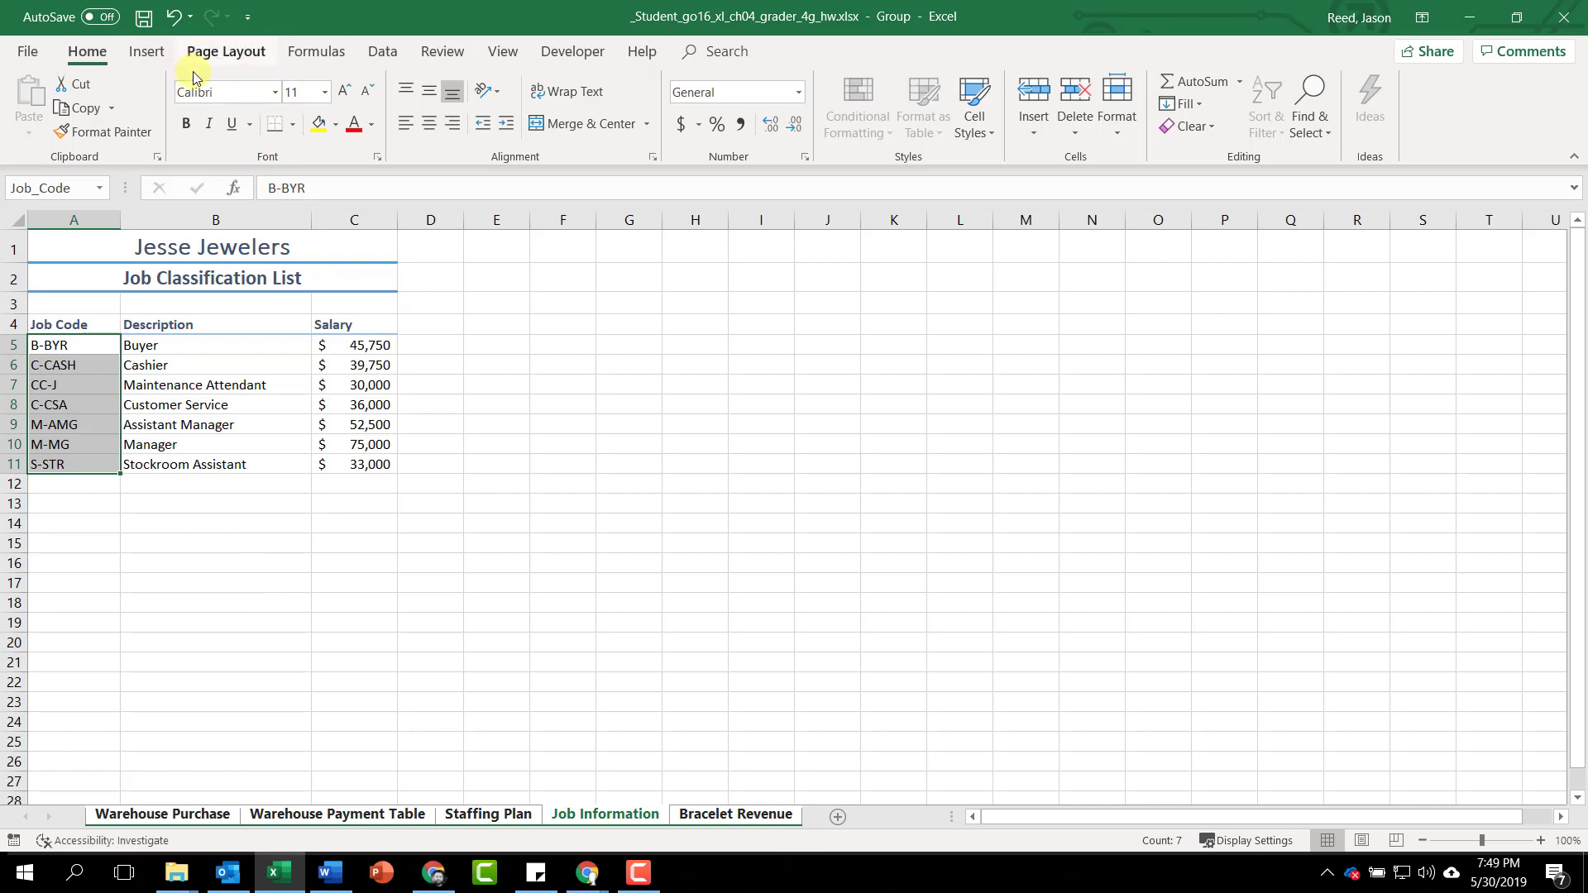
pyautogui.click(245, 57)
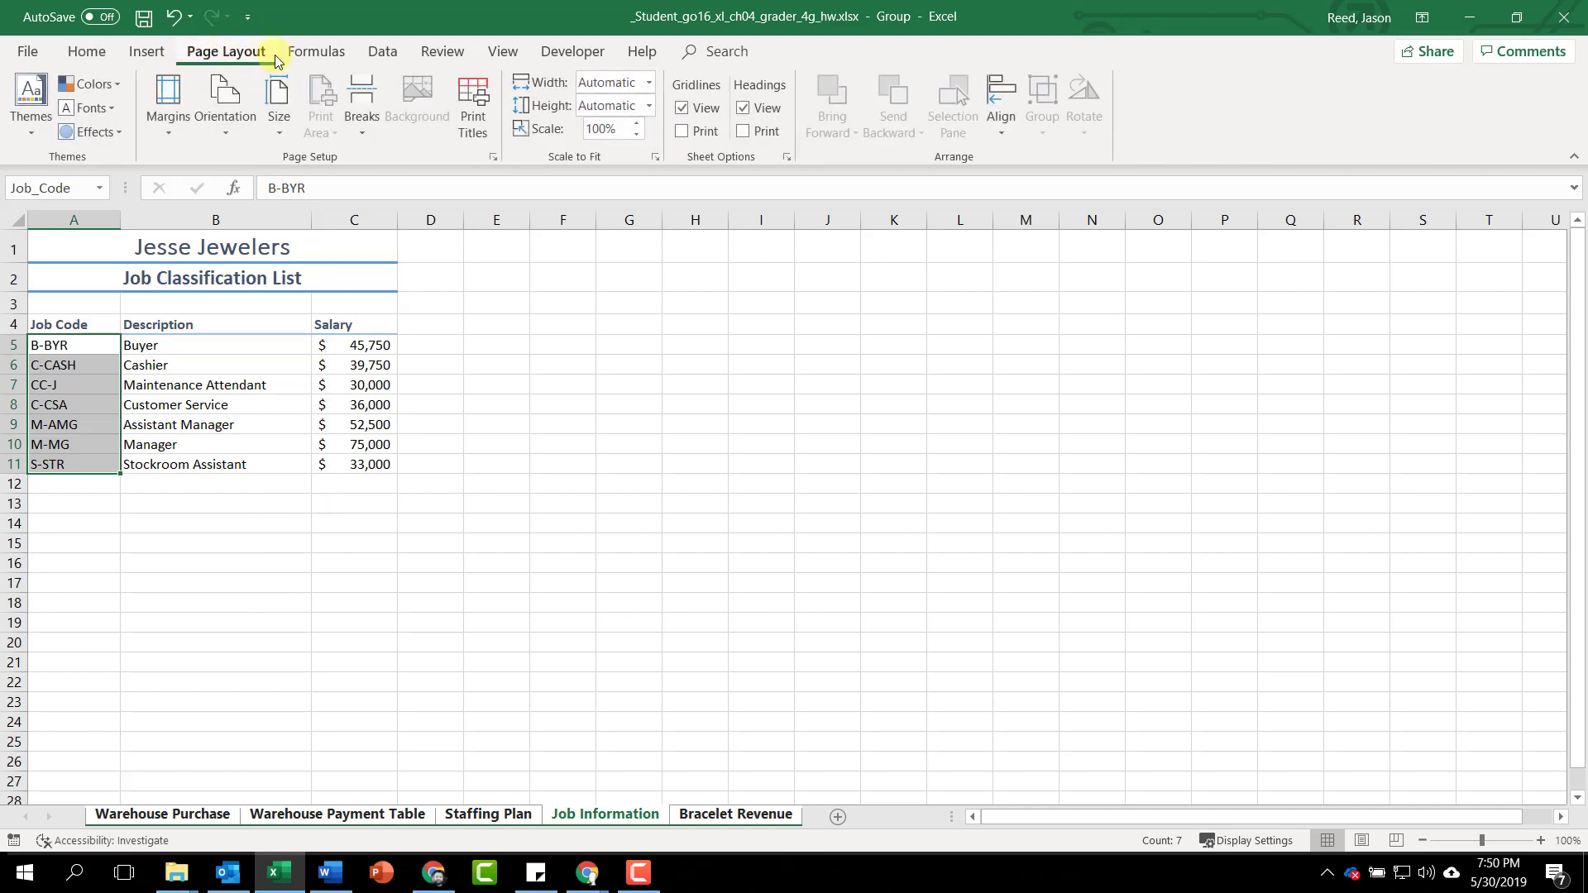
pyautogui.click(493, 158)
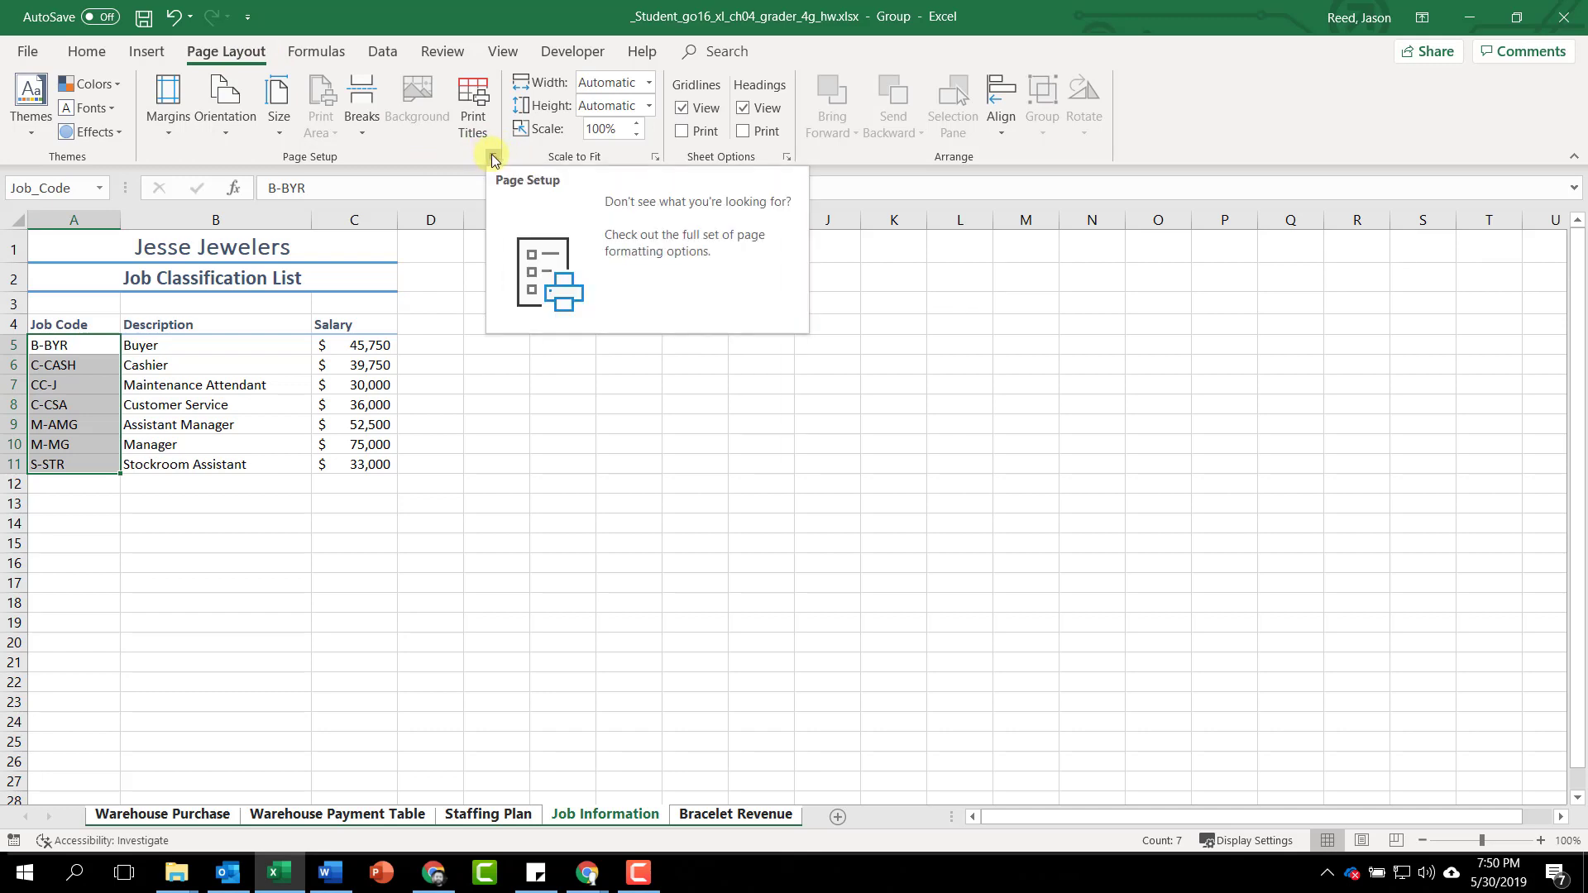
pyautogui.click(493, 159)
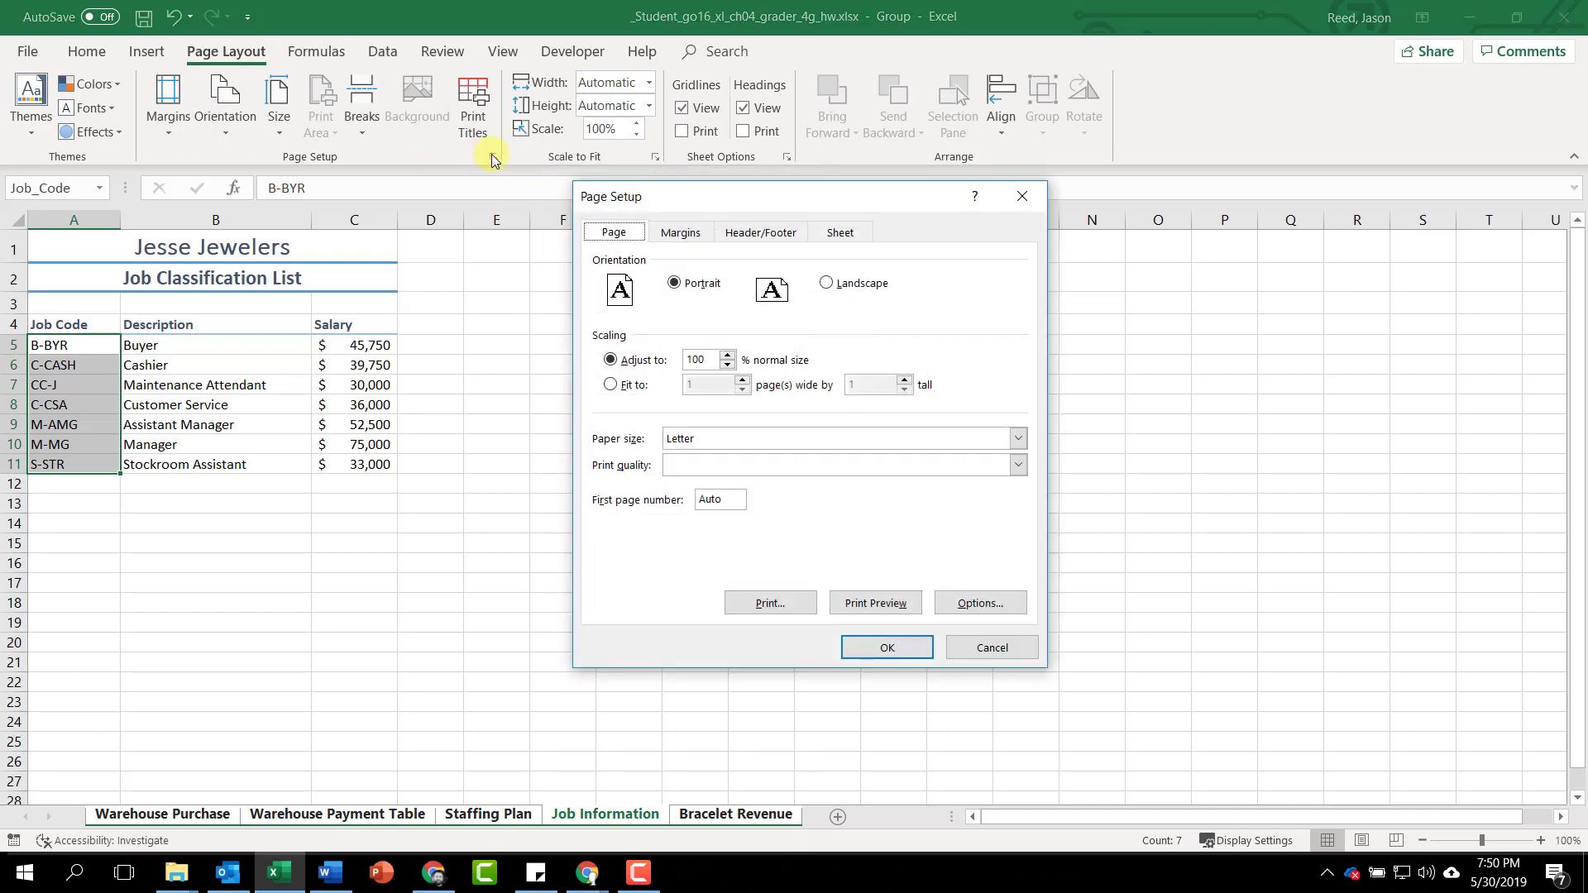
pyautogui.click(679, 233)
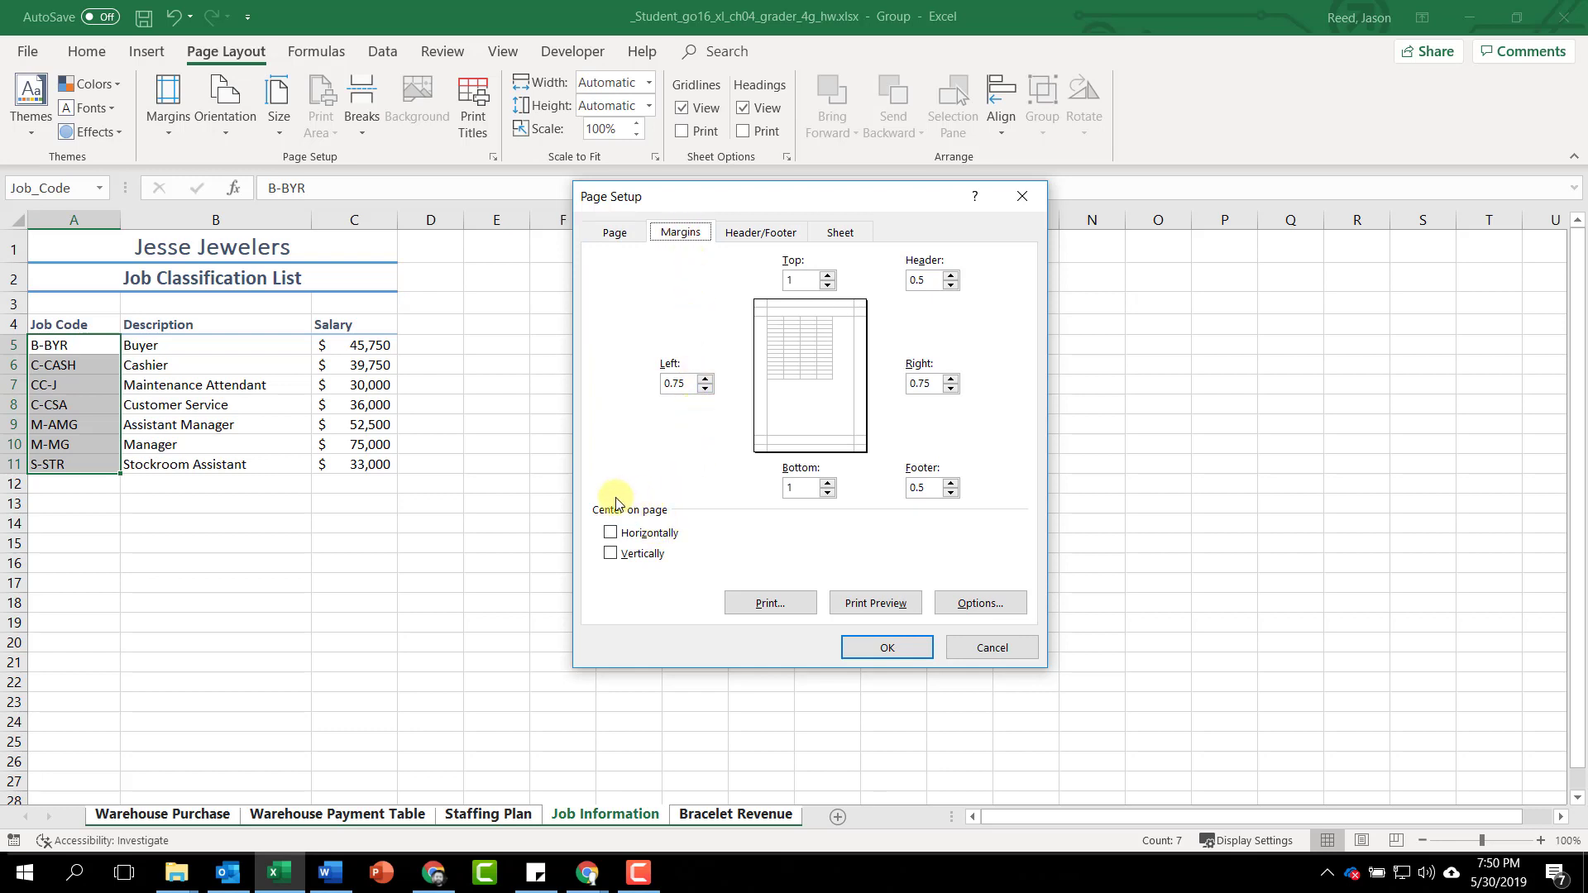
pyautogui.click(611, 533)
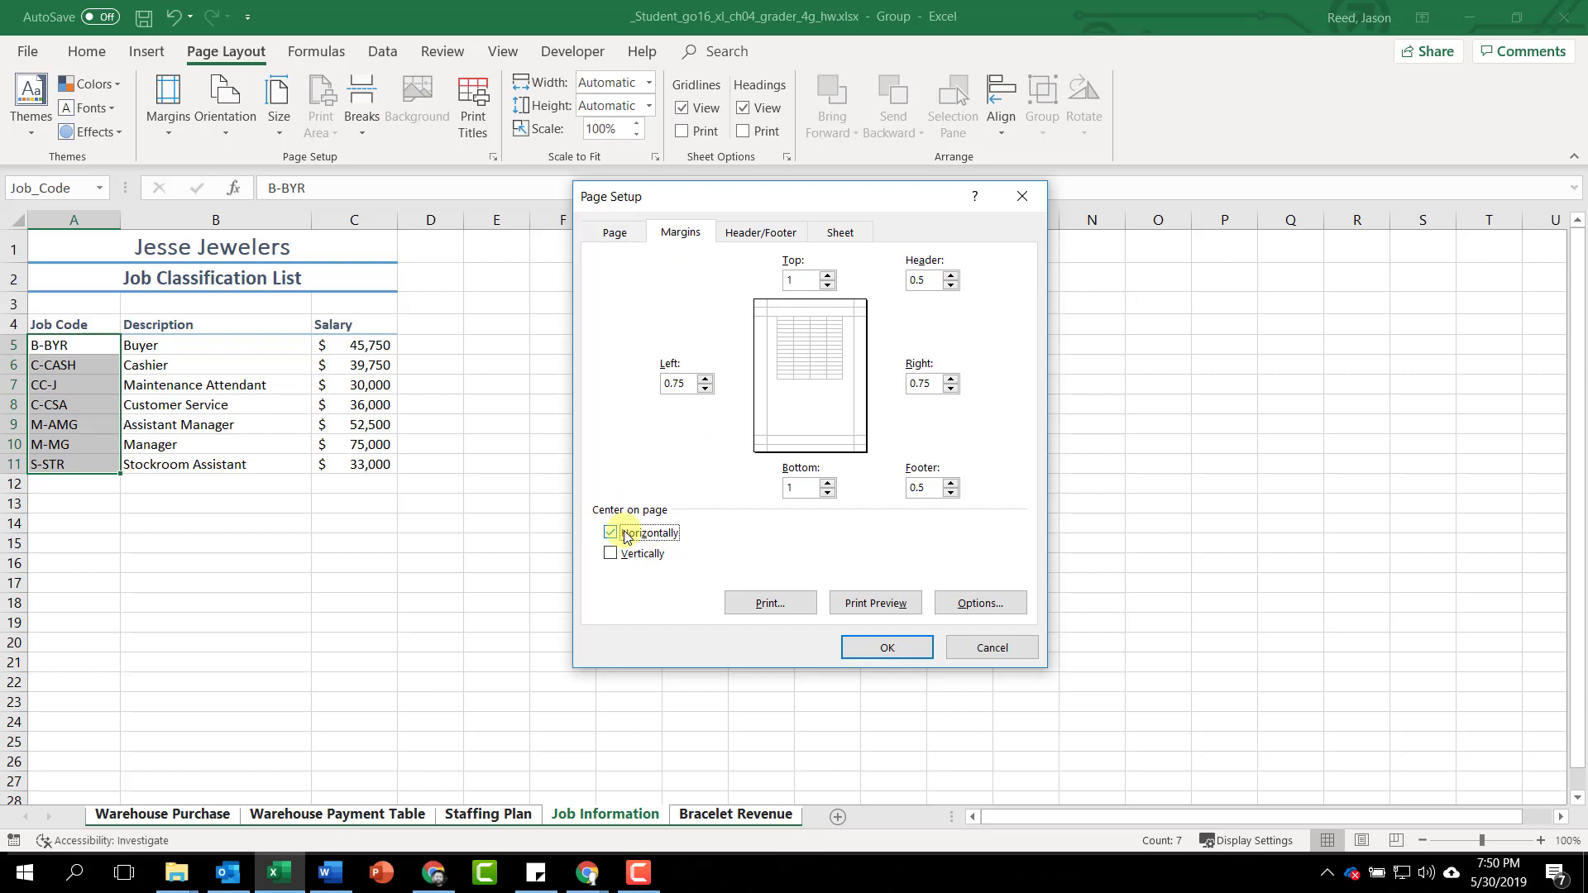
# Add a custom footer with the file name in the left section to the grouped sheets, and ungroup them.
pyautogui.click(758, 234)
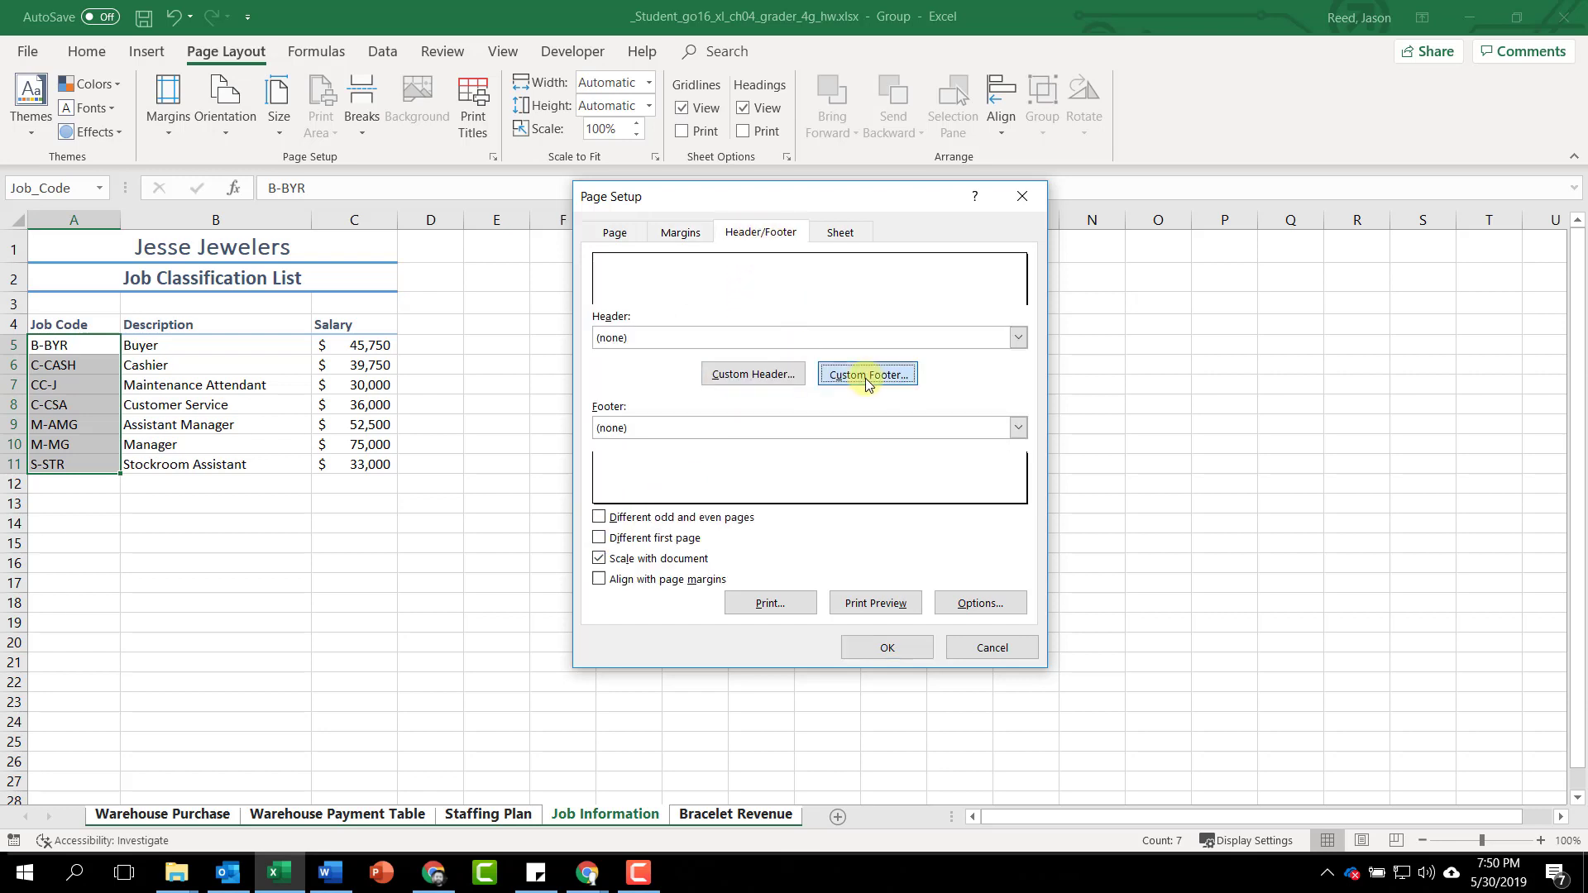
pyautogui.click(867, 376)
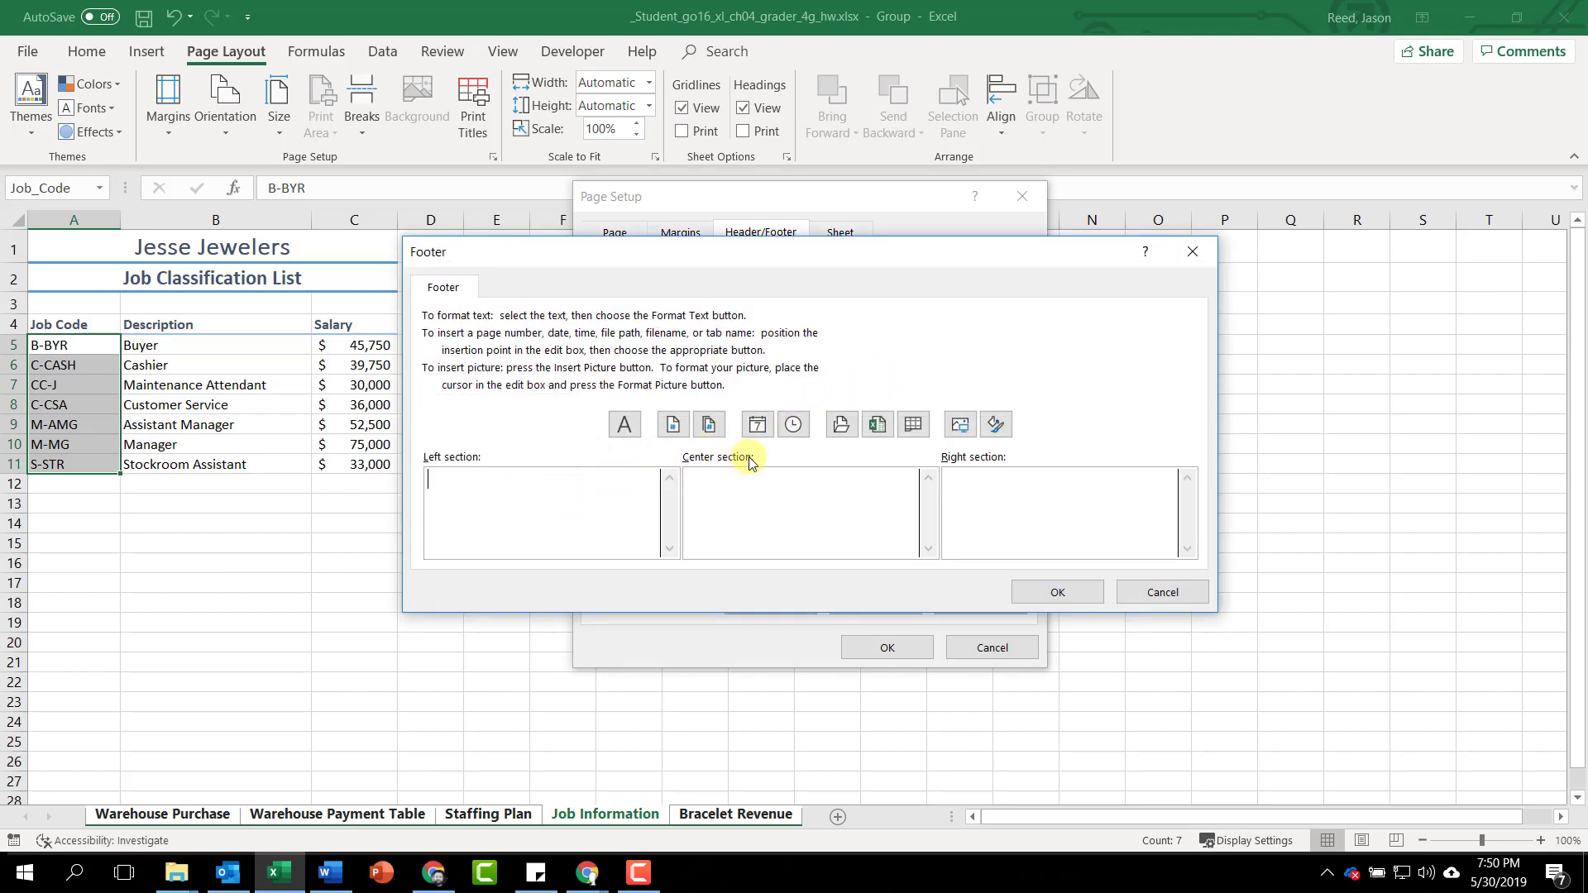
pyautogui.click(876, 426)
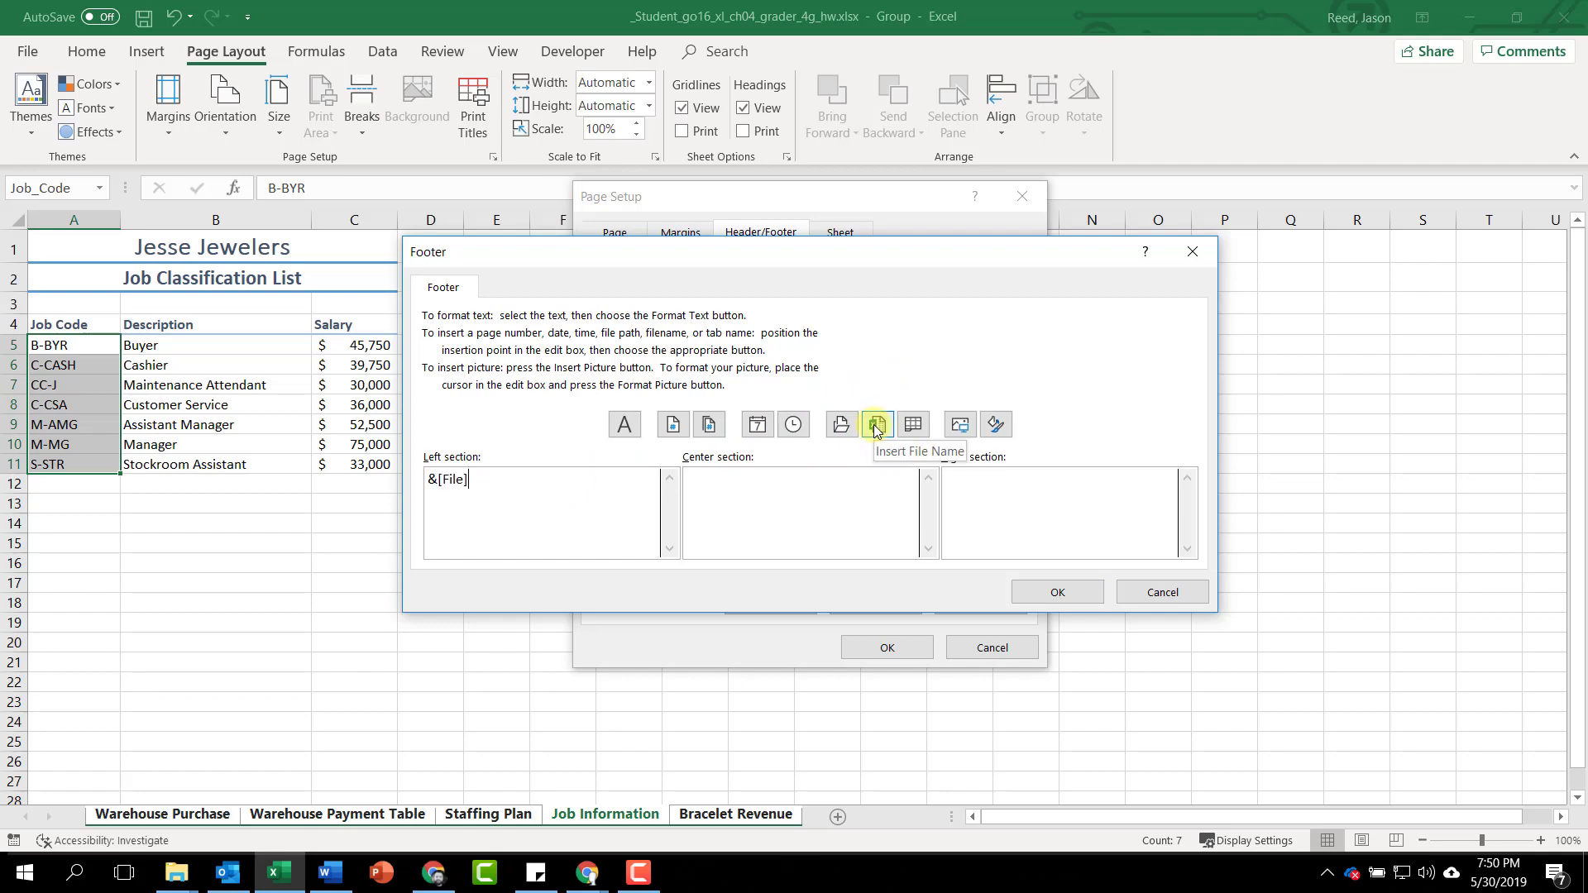
pyautogui.click(1062, 592)
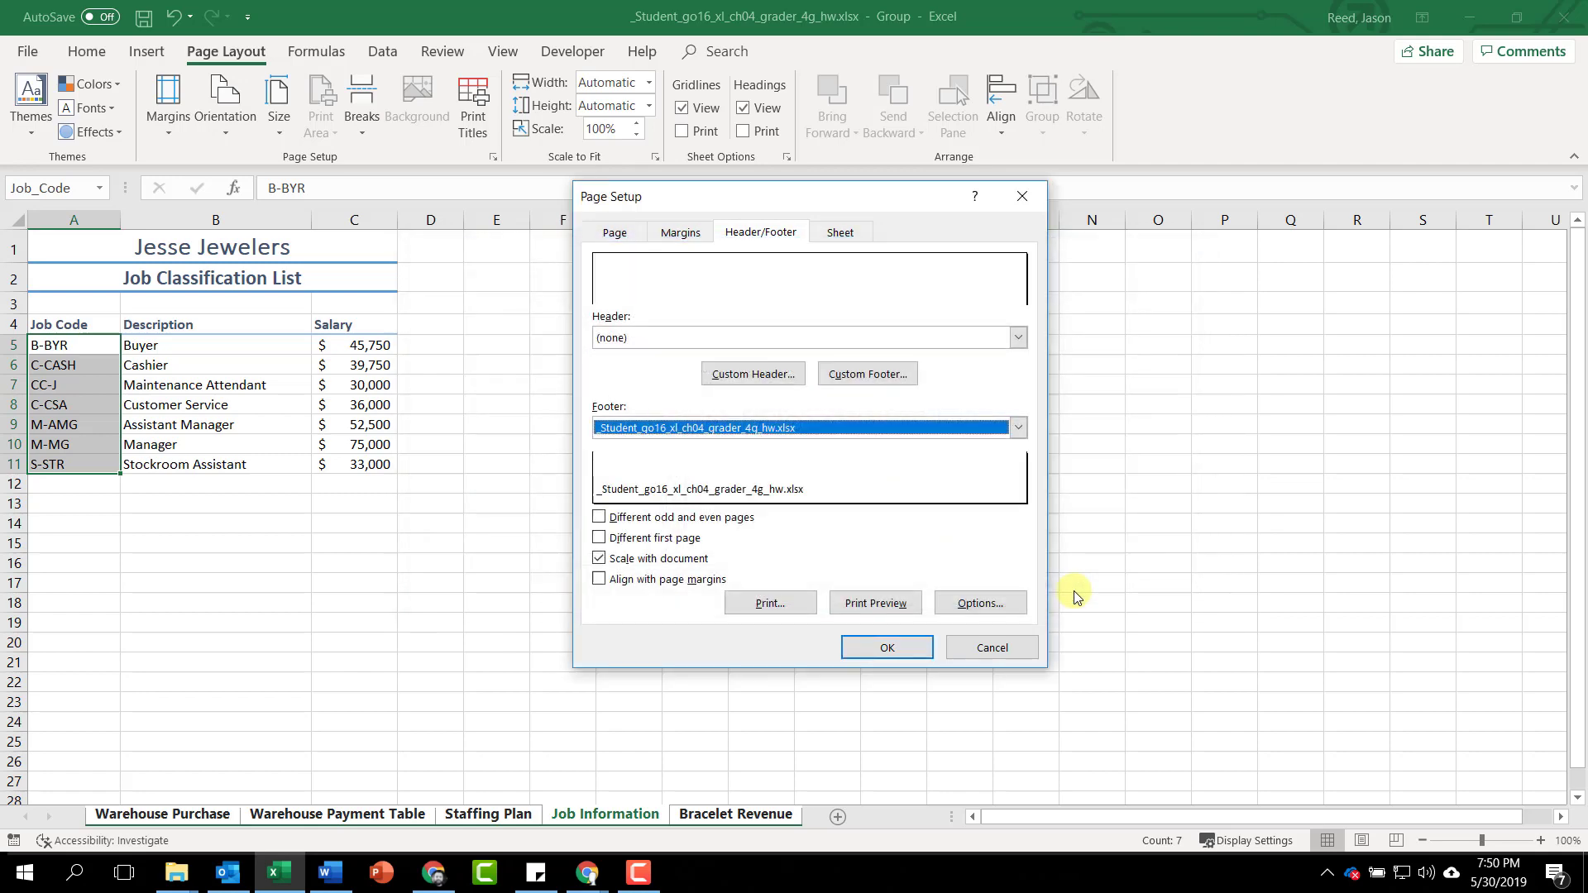
pyautogui.click(903, 649)
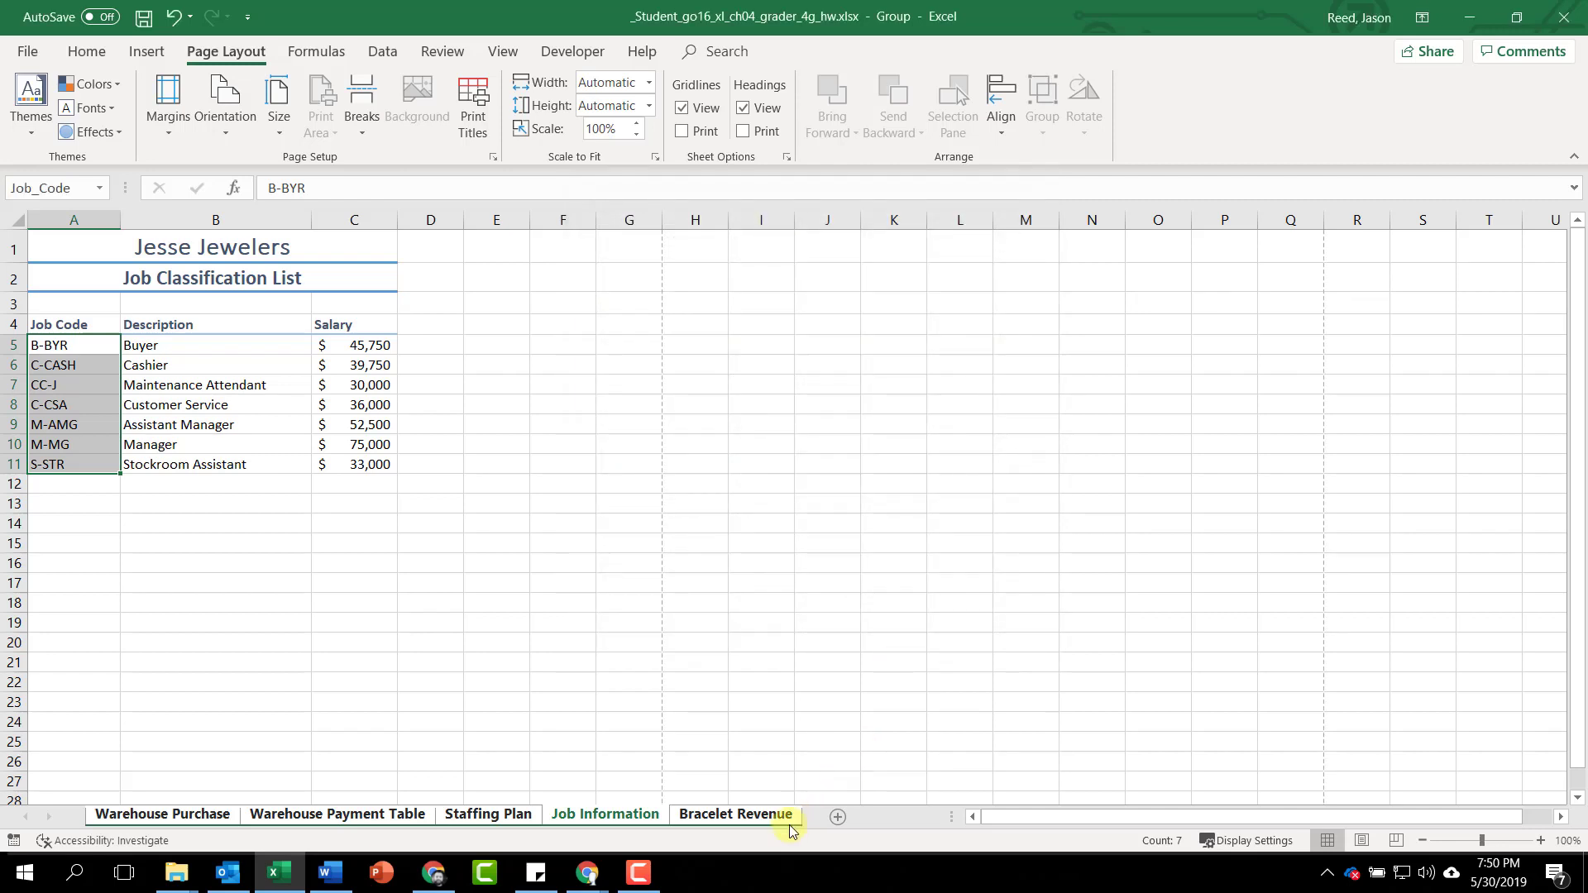
pyautogui.rightClick(617, 819)
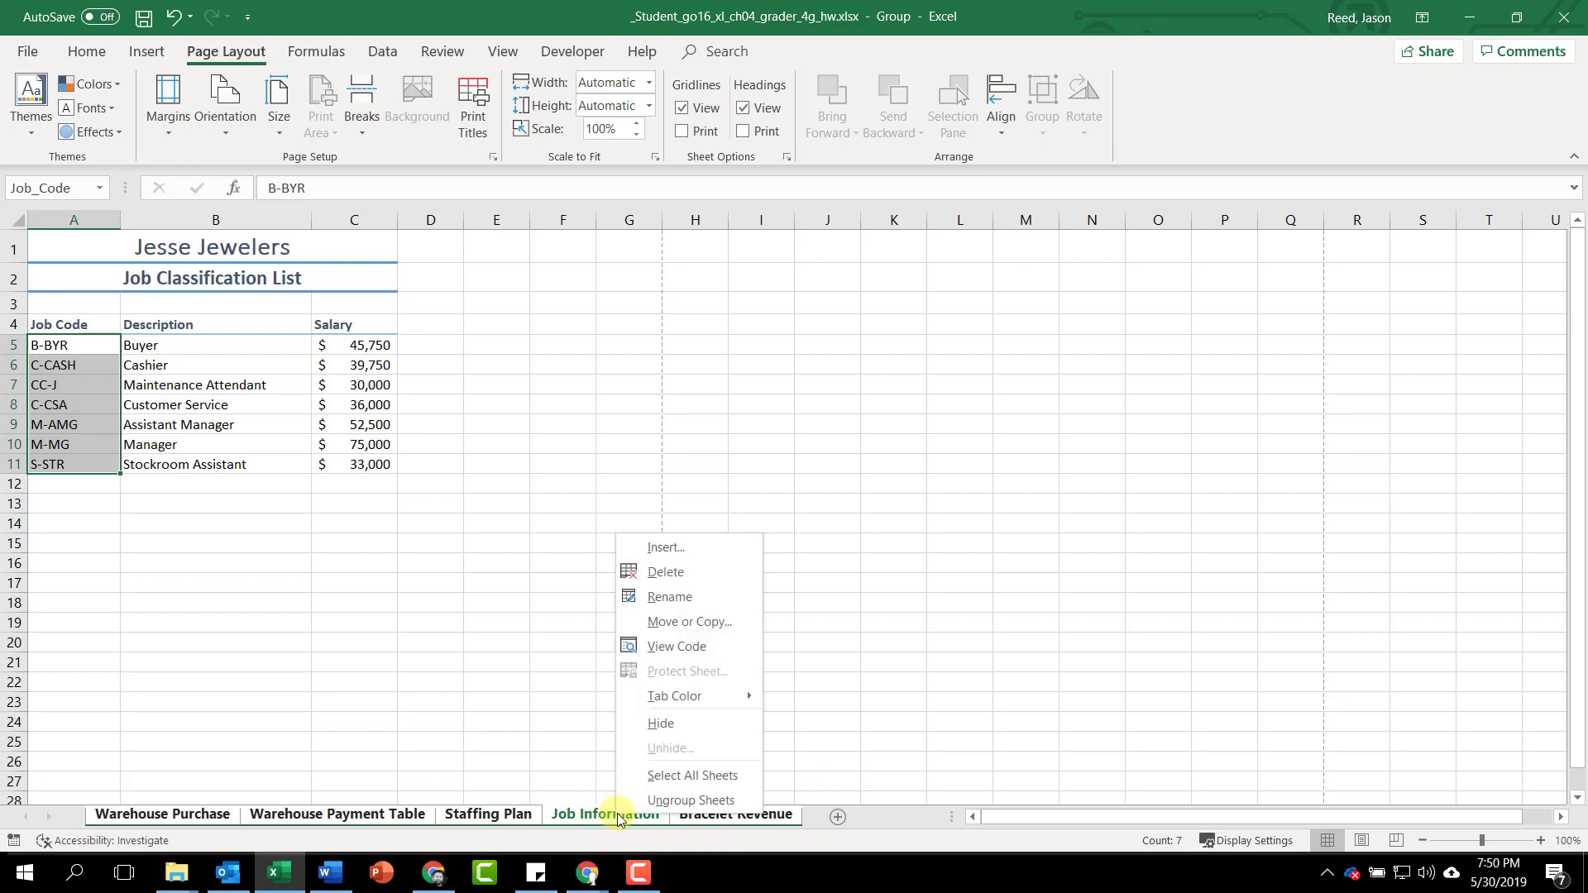
pyautogui.click(713, 801)
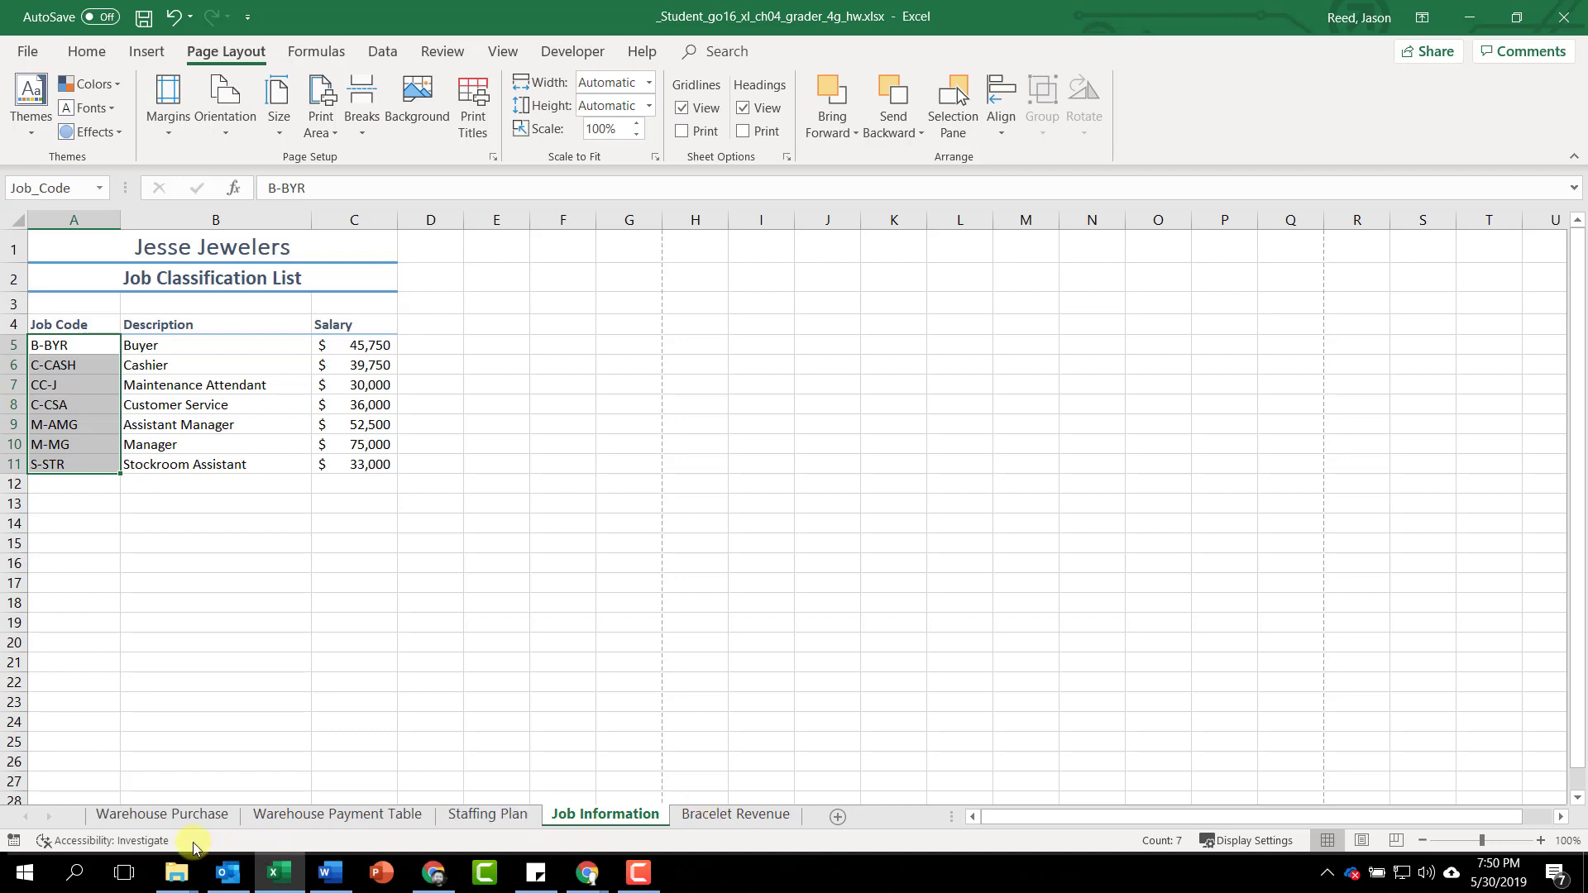
# Group the Warehouse Payment Table, Staffing Plan and Bracelet Revenue sheets, set their orientation to Landscape, and ungroup them.
pyautogui.click(170, 801)
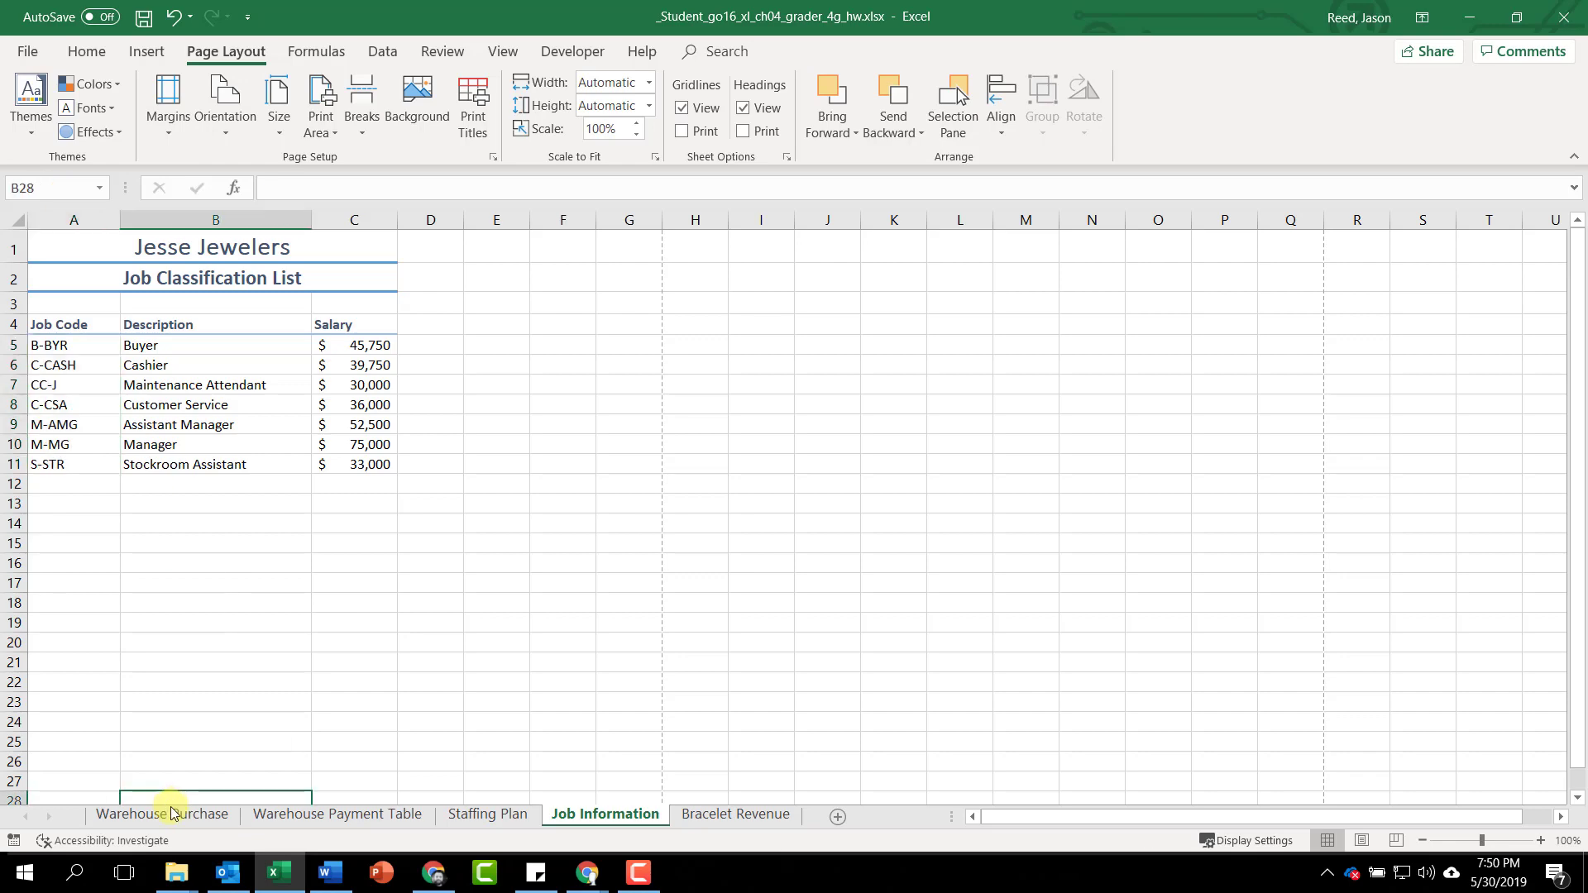
pyautogui.click(289, 815)
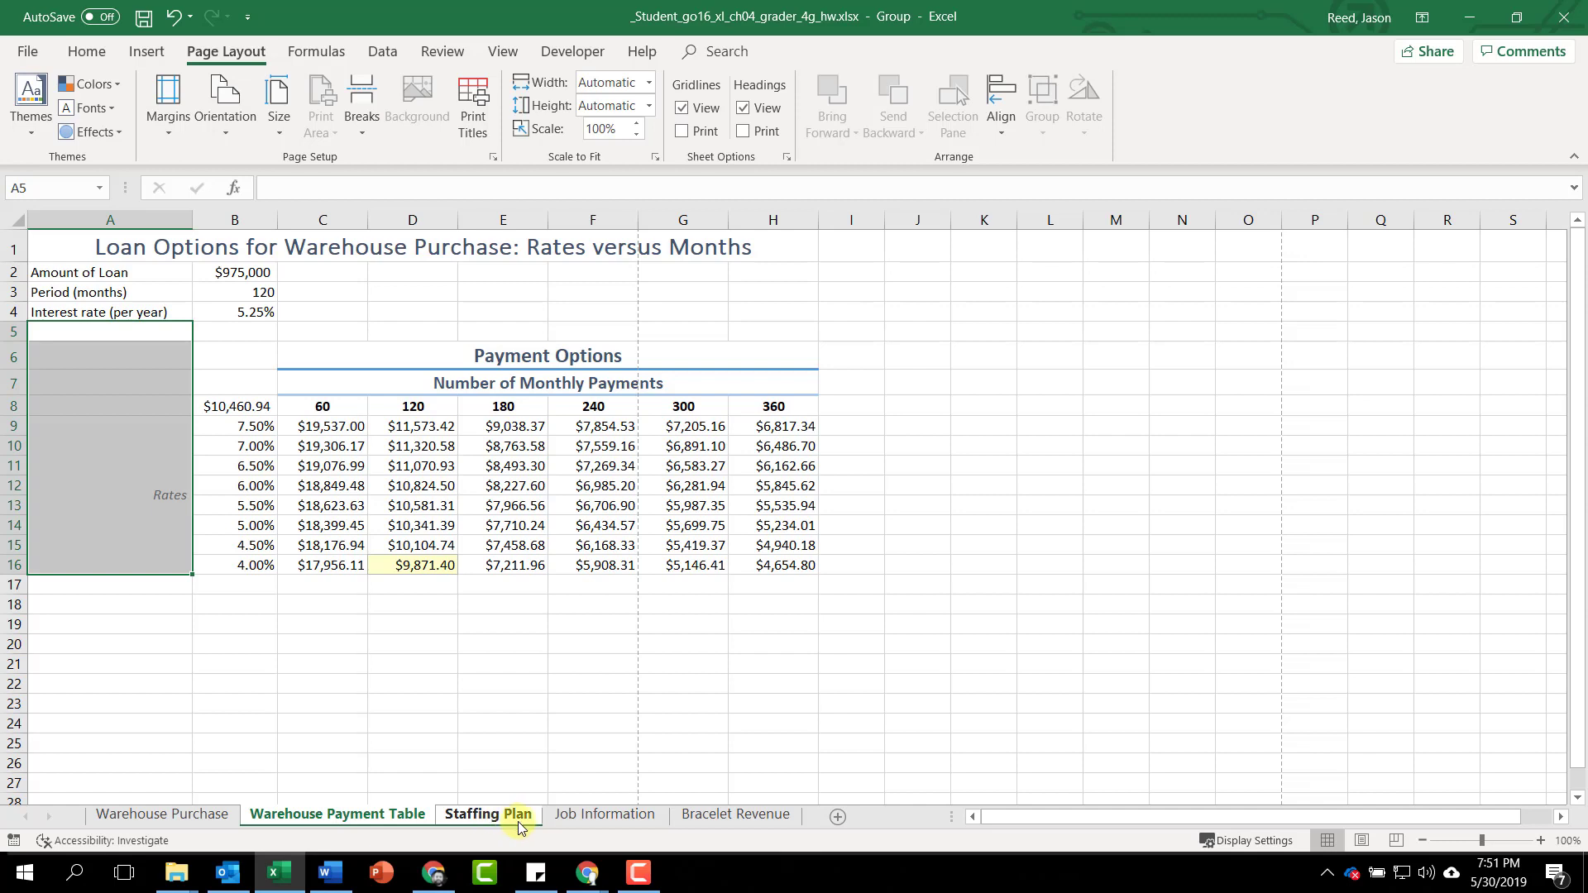
pyautogui.keyDown('ctrl'); pyautogui.click(745, 817); pyautogui.keyUp('ctrl')
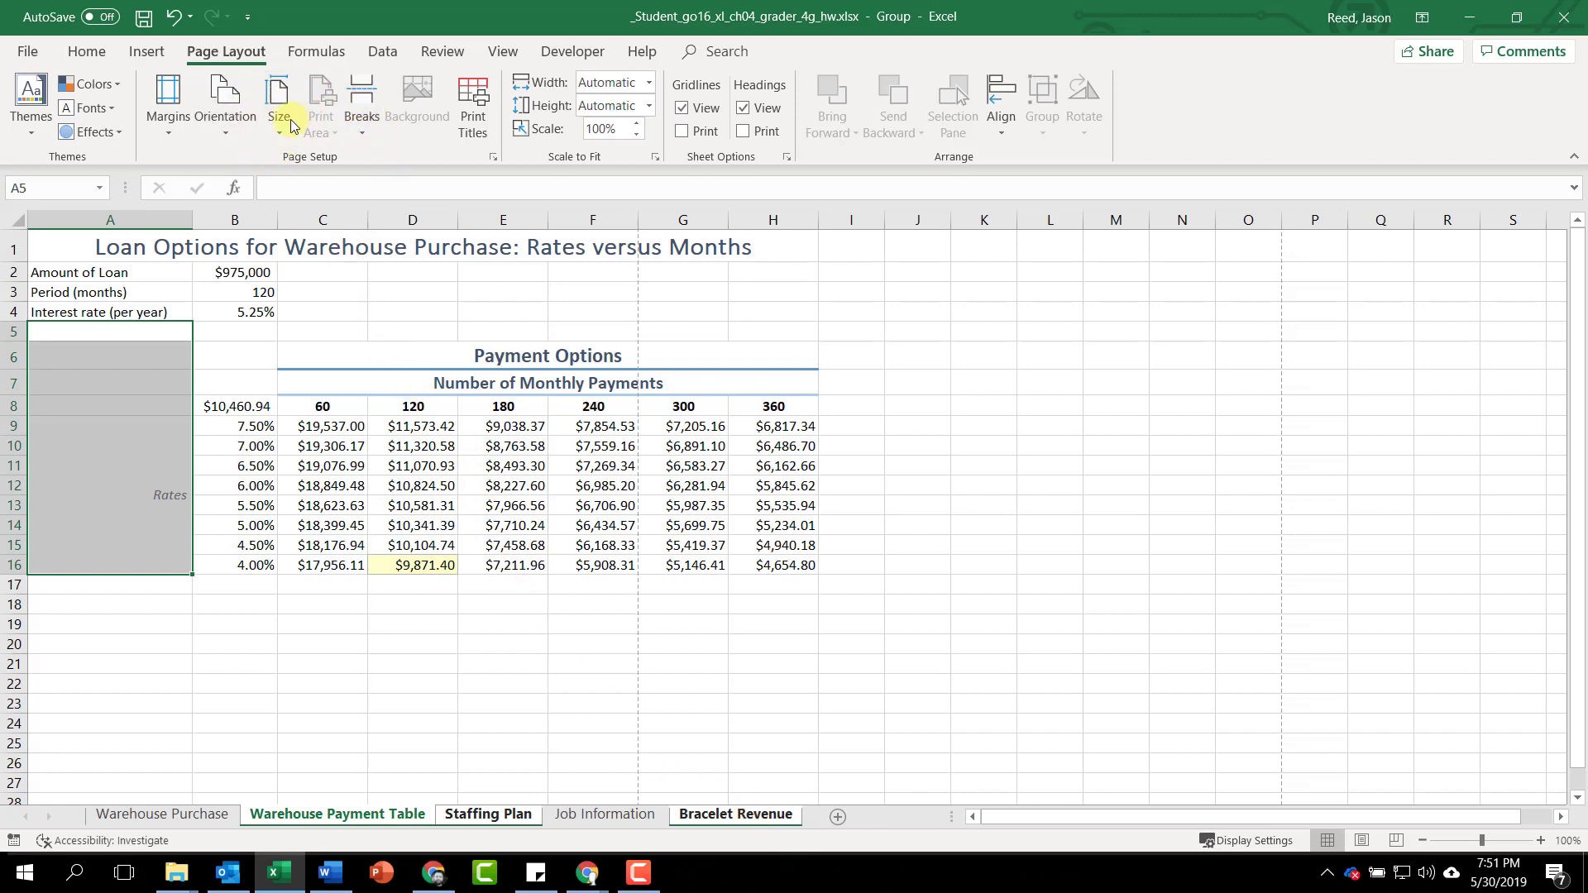
pyautogui.click(225, 122)
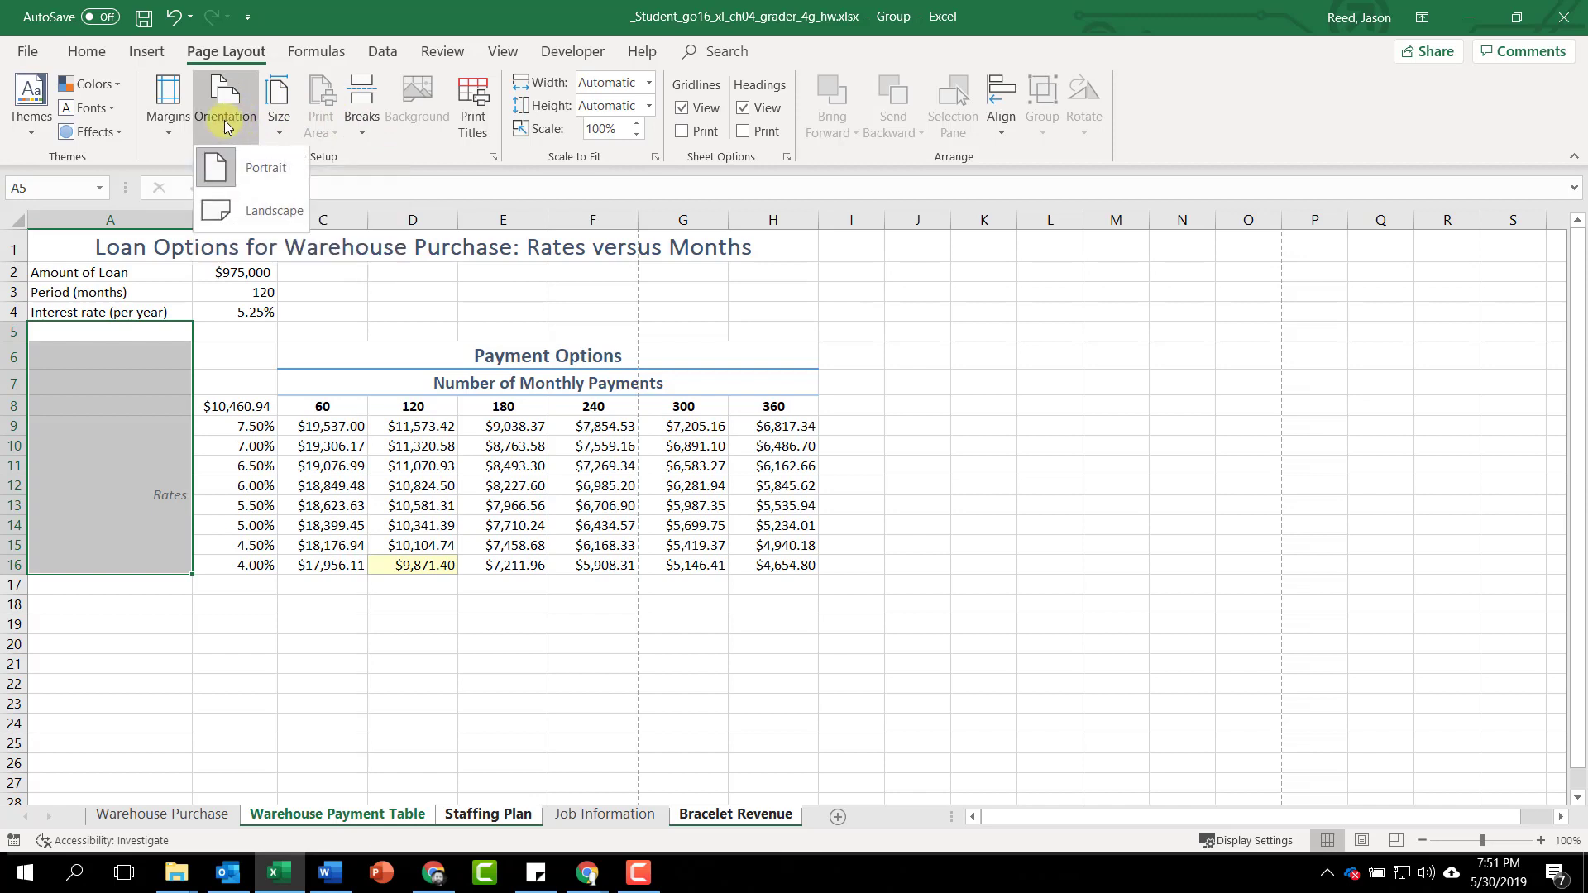
pyautogui.click(275, 210)
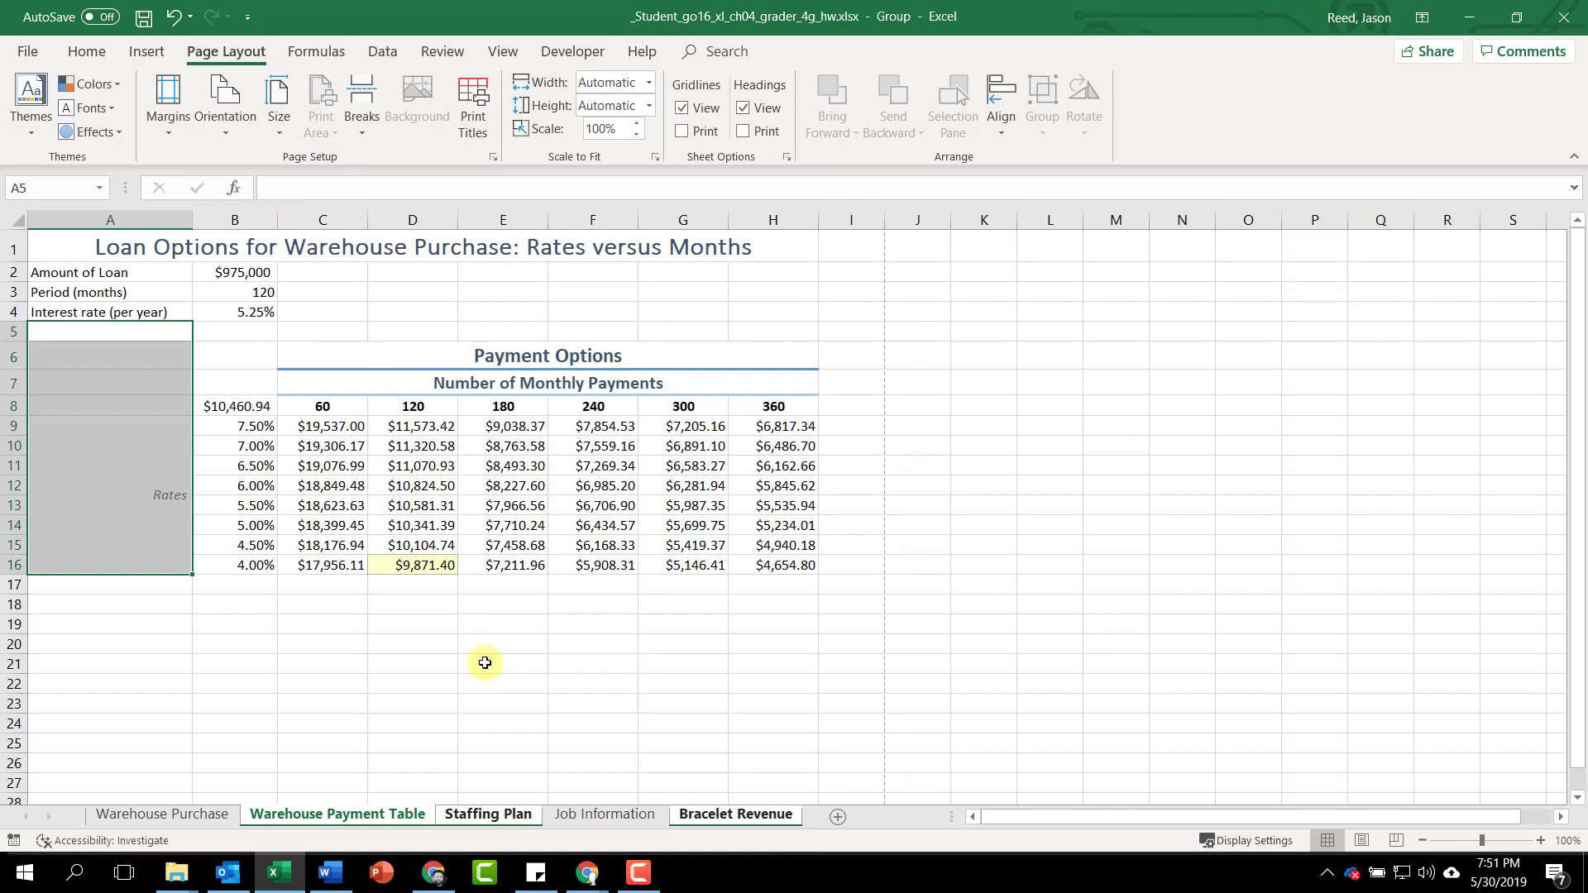
pyautogui.keyDown('ctrl'); pyautogui.click(488, 816); pyautogui.keyUp('ctrl')
pyautogui.rightClick(492, 815)
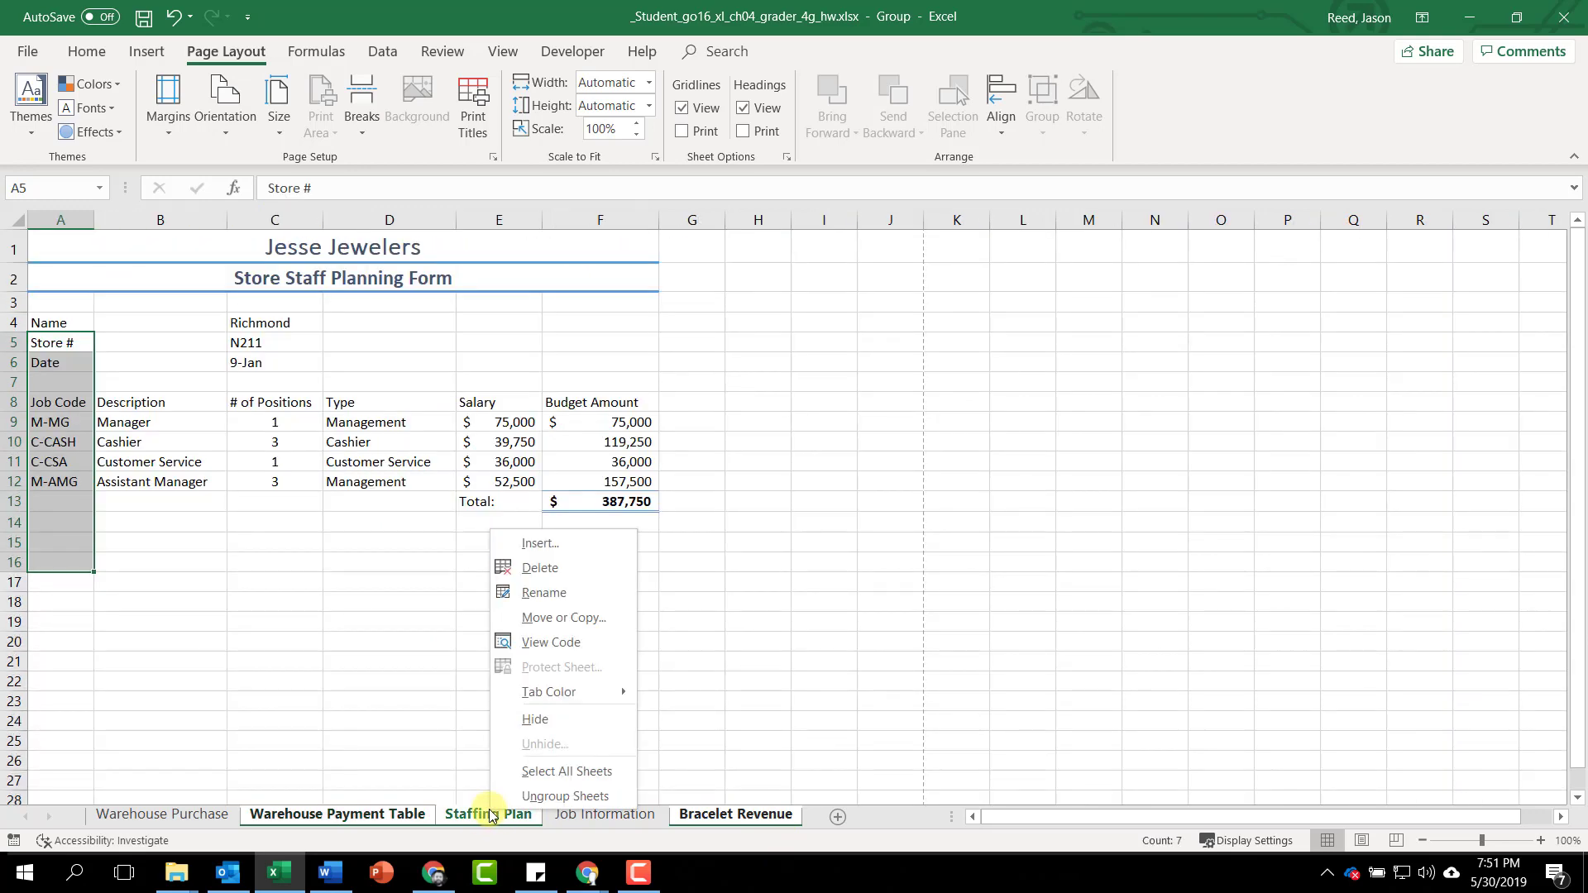
pyautogui.click(576, 796)
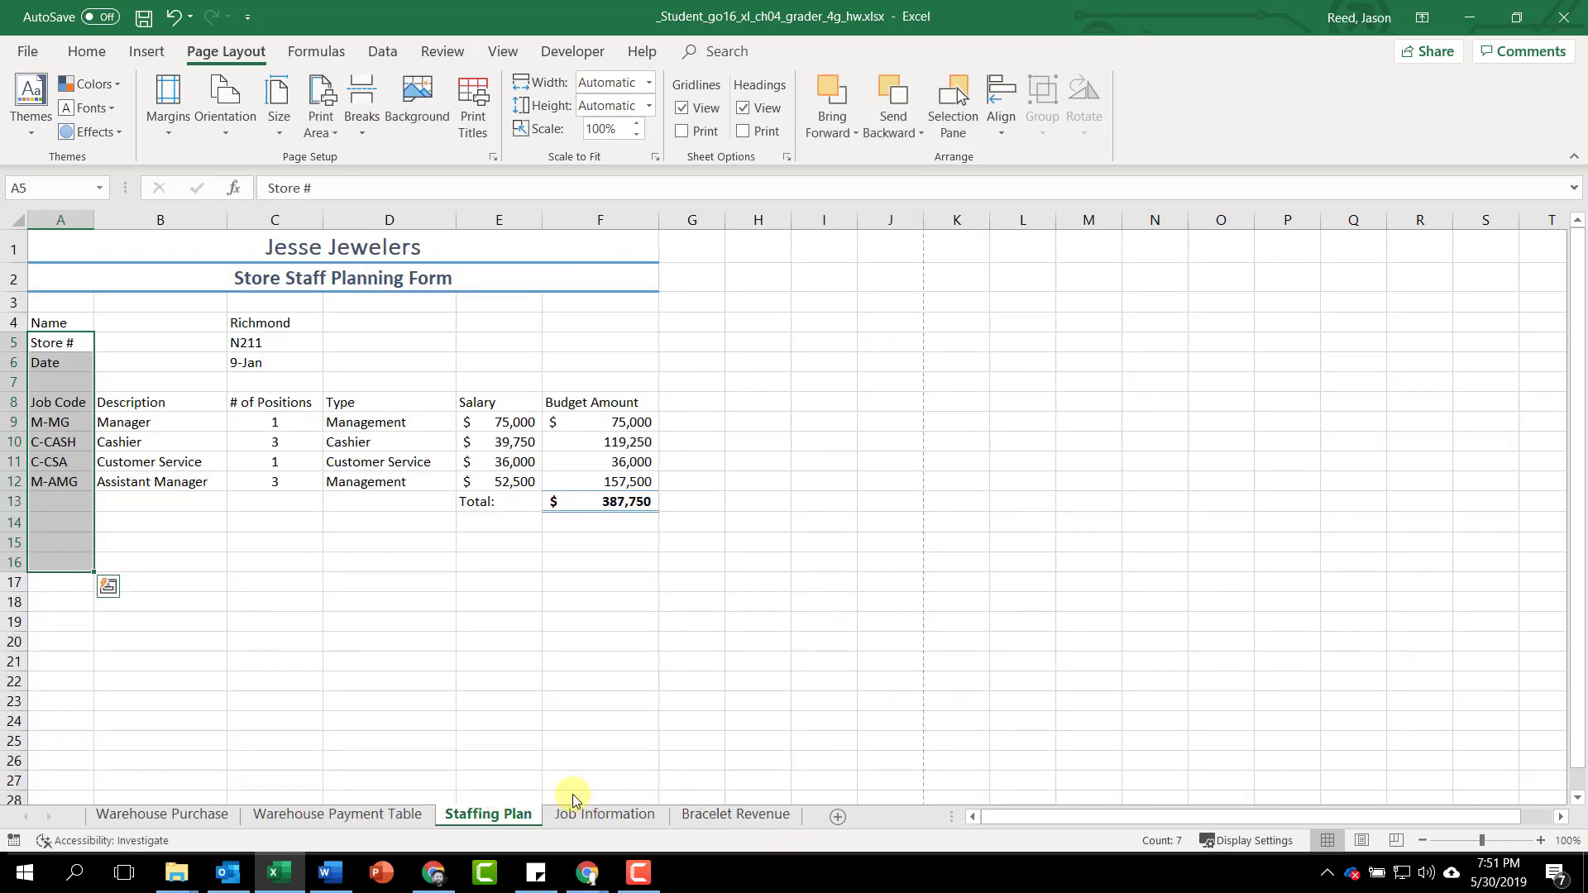
# Set the print scale of the Bracelet Revenue sheet to 90%.
pyautogui.click(739, 816)
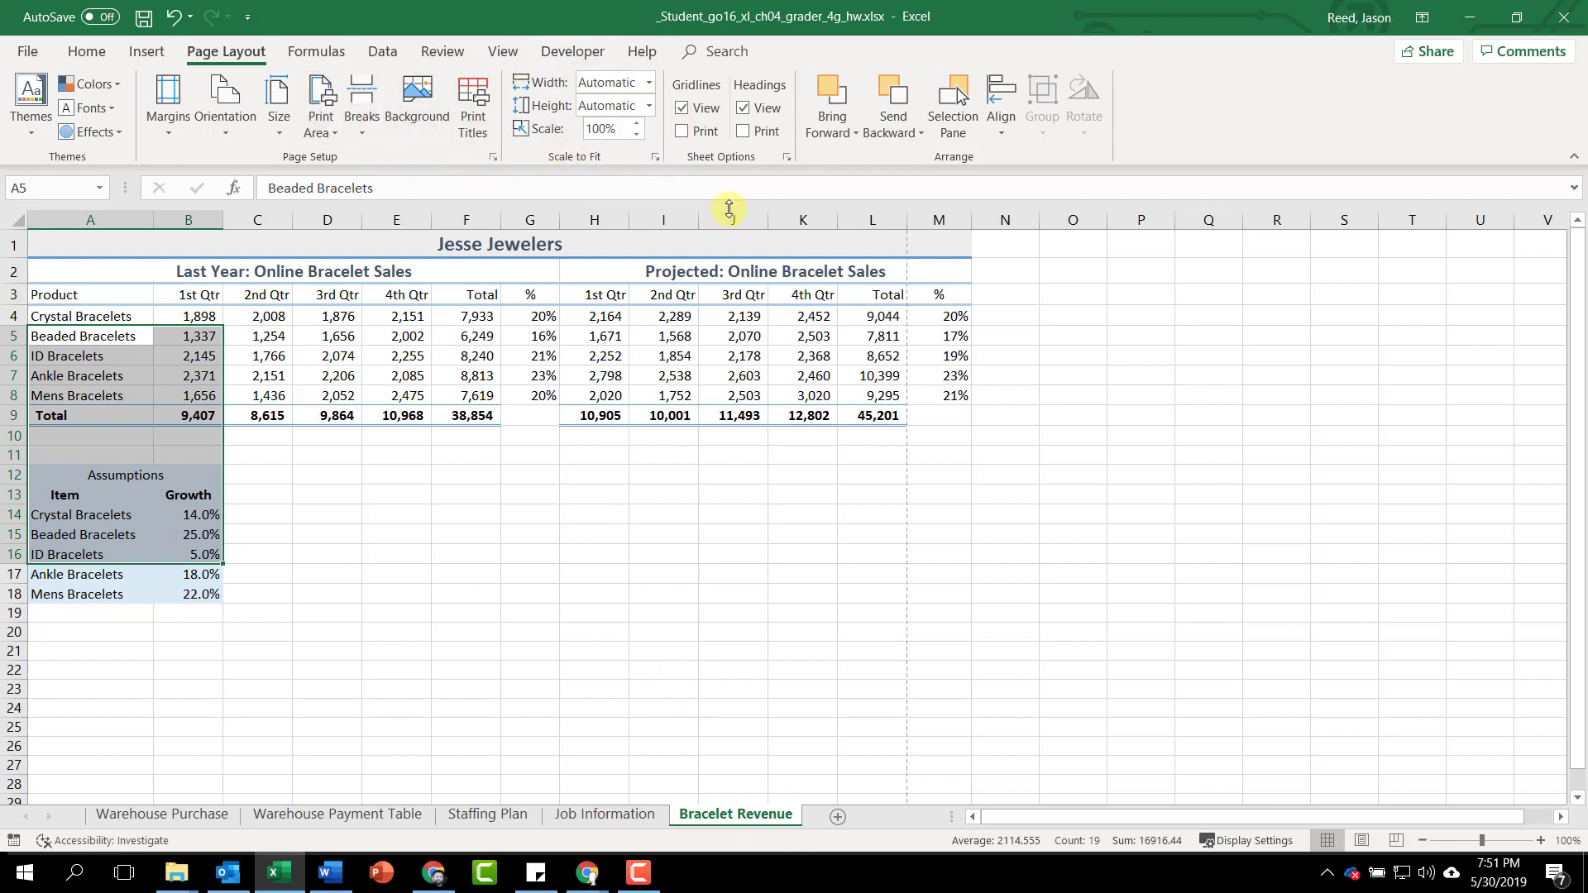
pyautogui.click(637, 138)
pyautogui.click(636, 137)
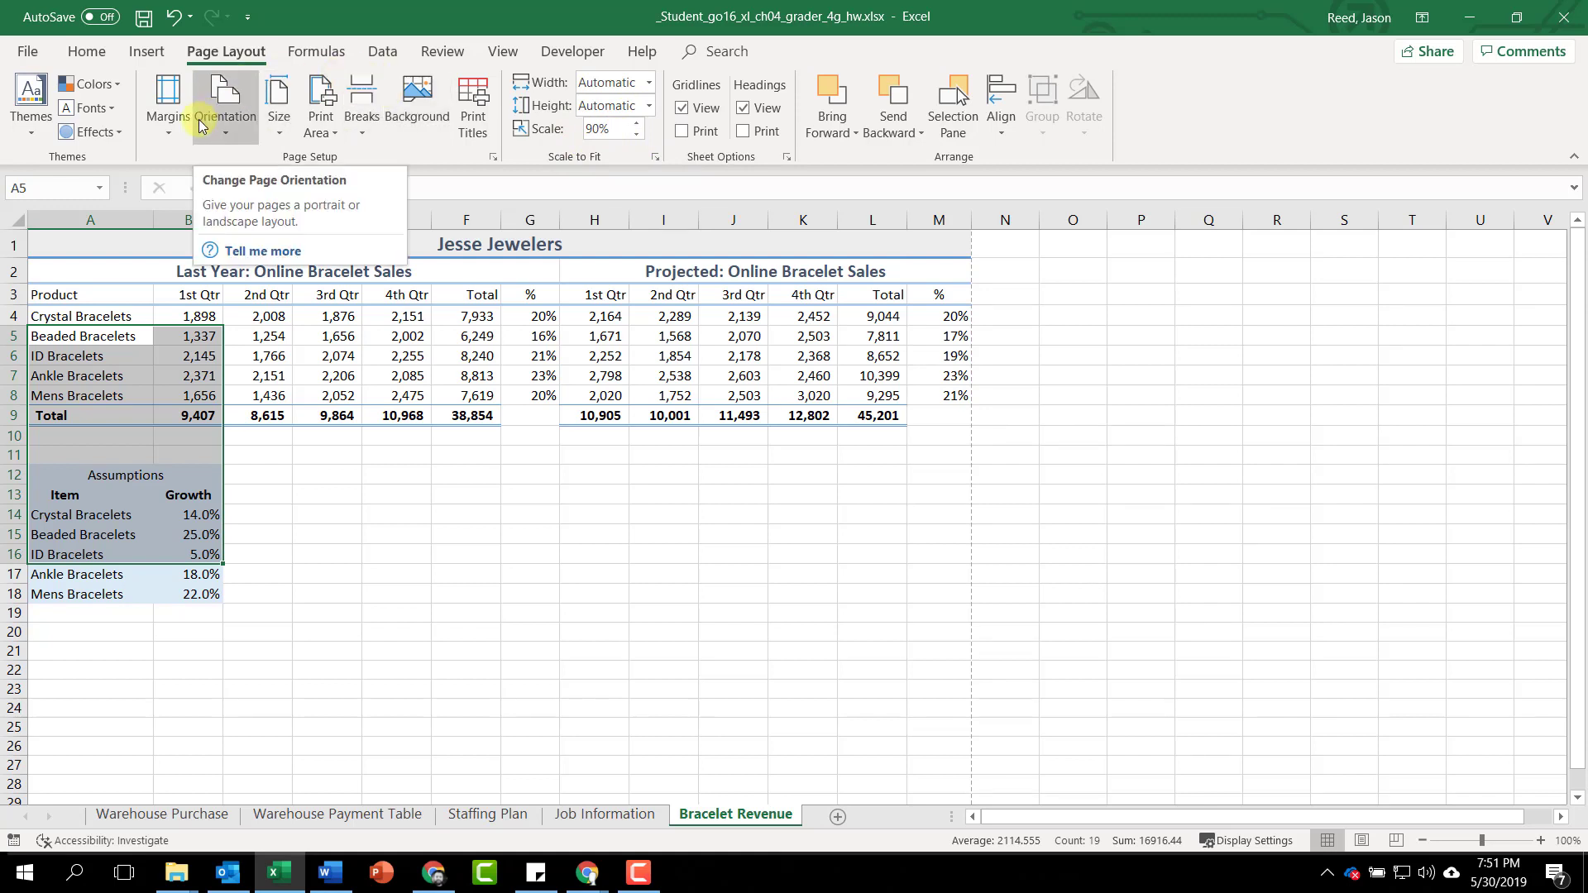
# Show all document properties of the workbook and enter "New York revenue" as the tags.
pyautogui.click(33, 52)
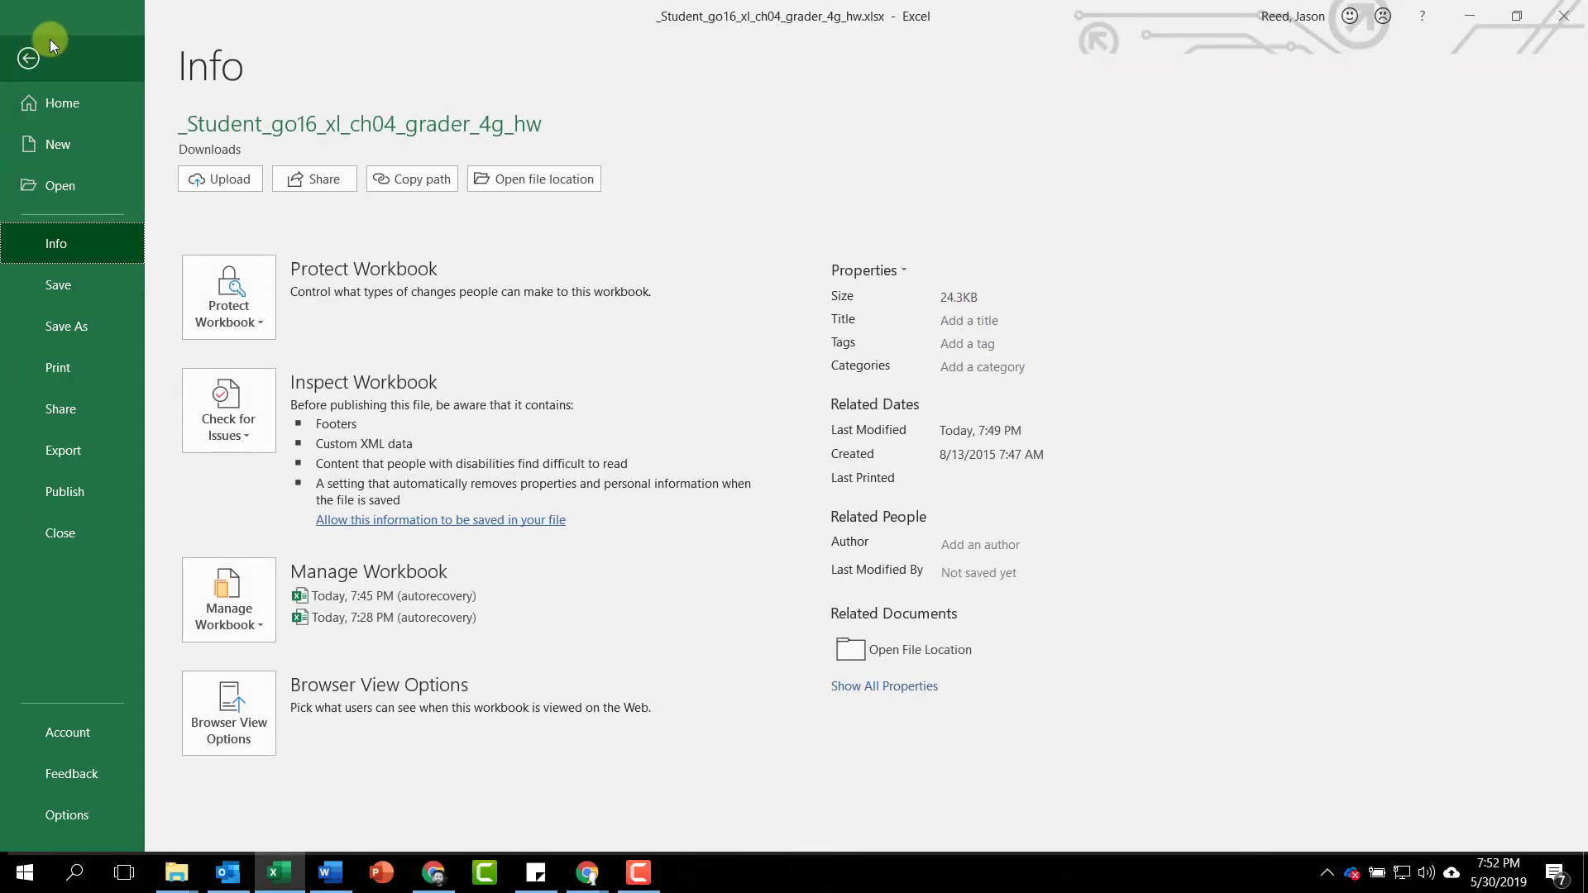
pyautogui.click(889, 686)
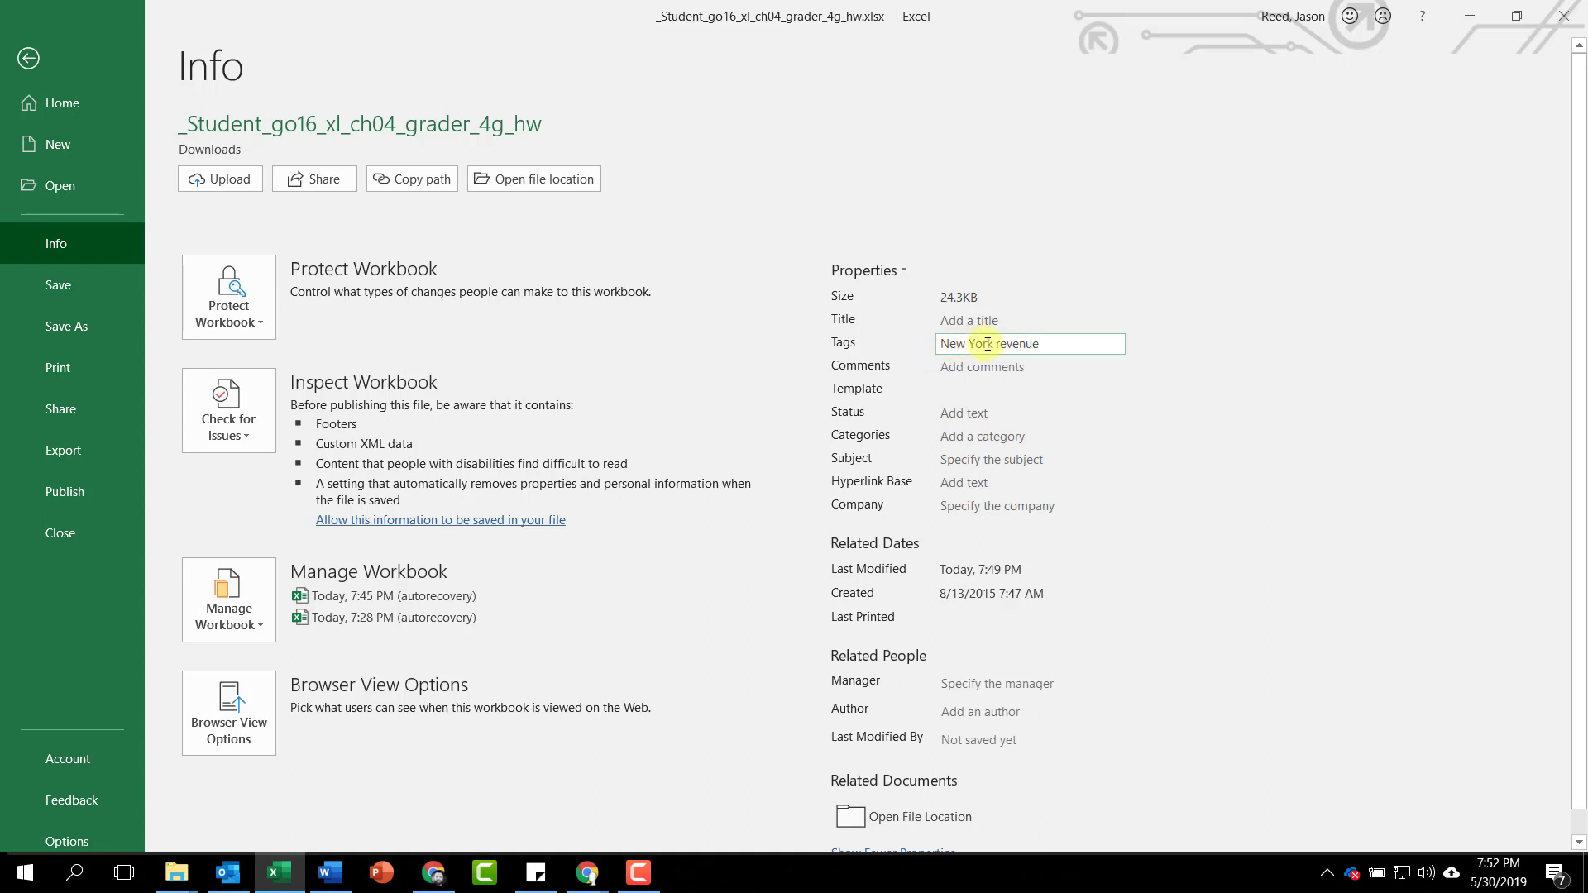
pyautogui.press('Return')
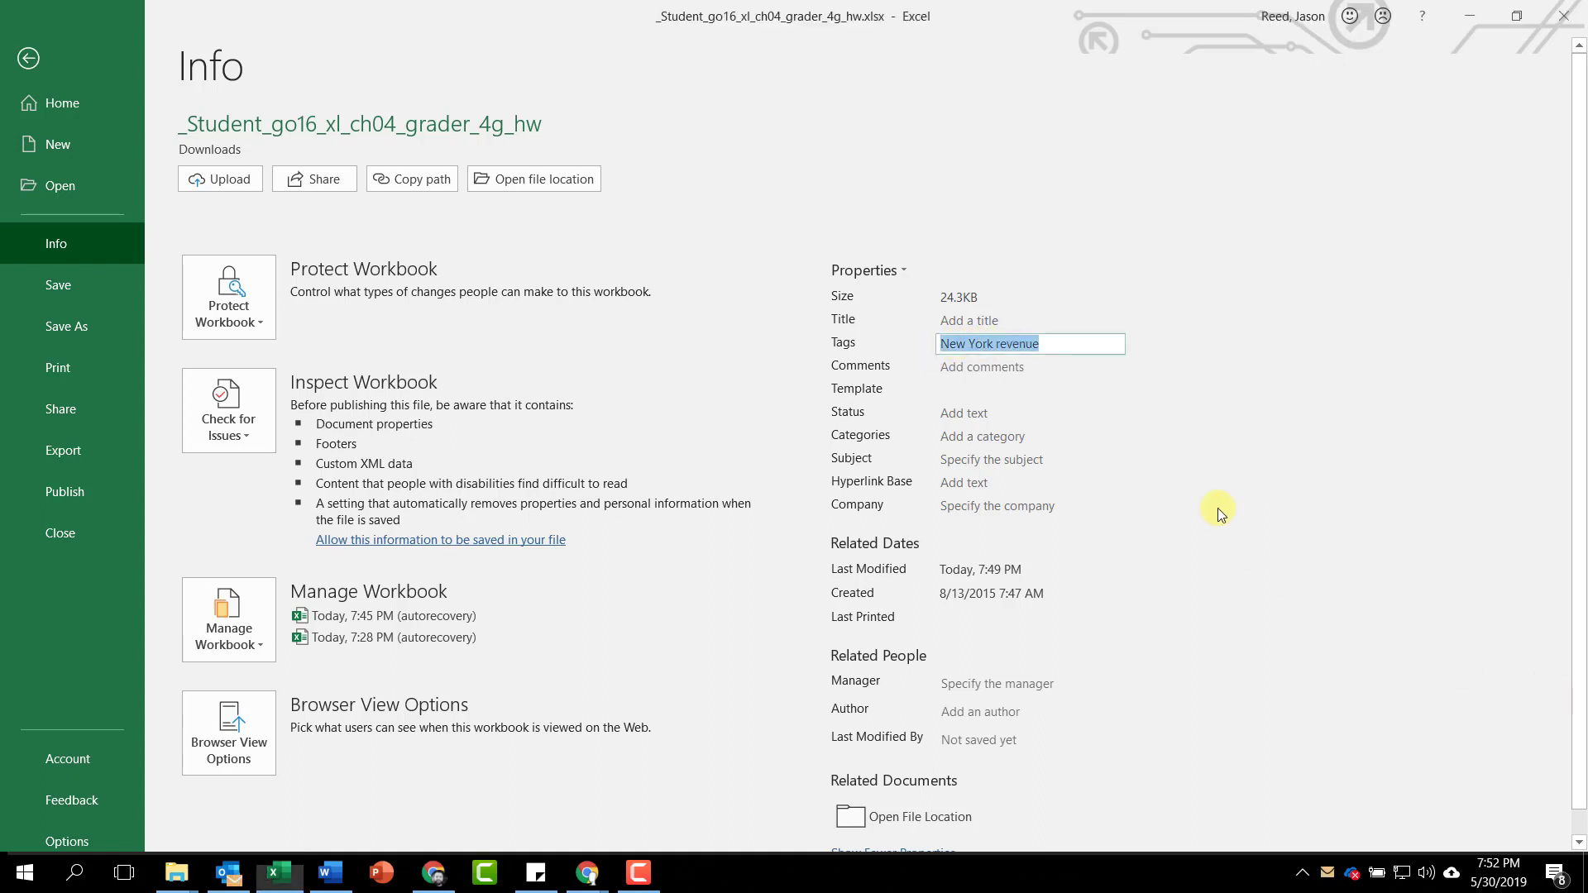
# Save the workbook with its updated properties and close it to return to the assignment page in Chrome.
pyautogui.click(50, 282)
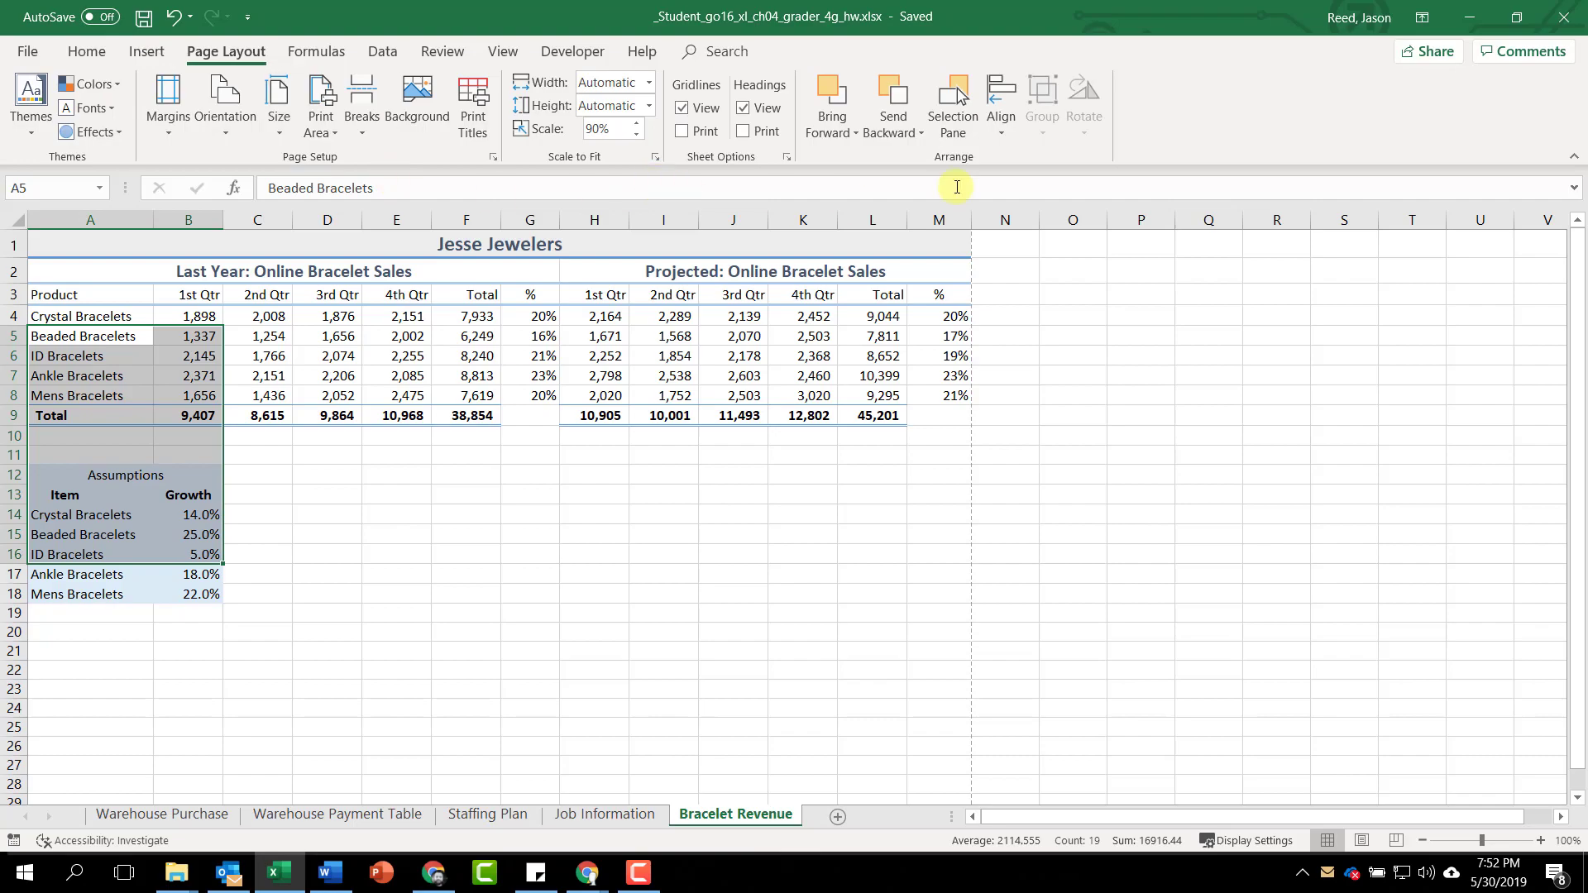
pyautogui.click(1578, 11)
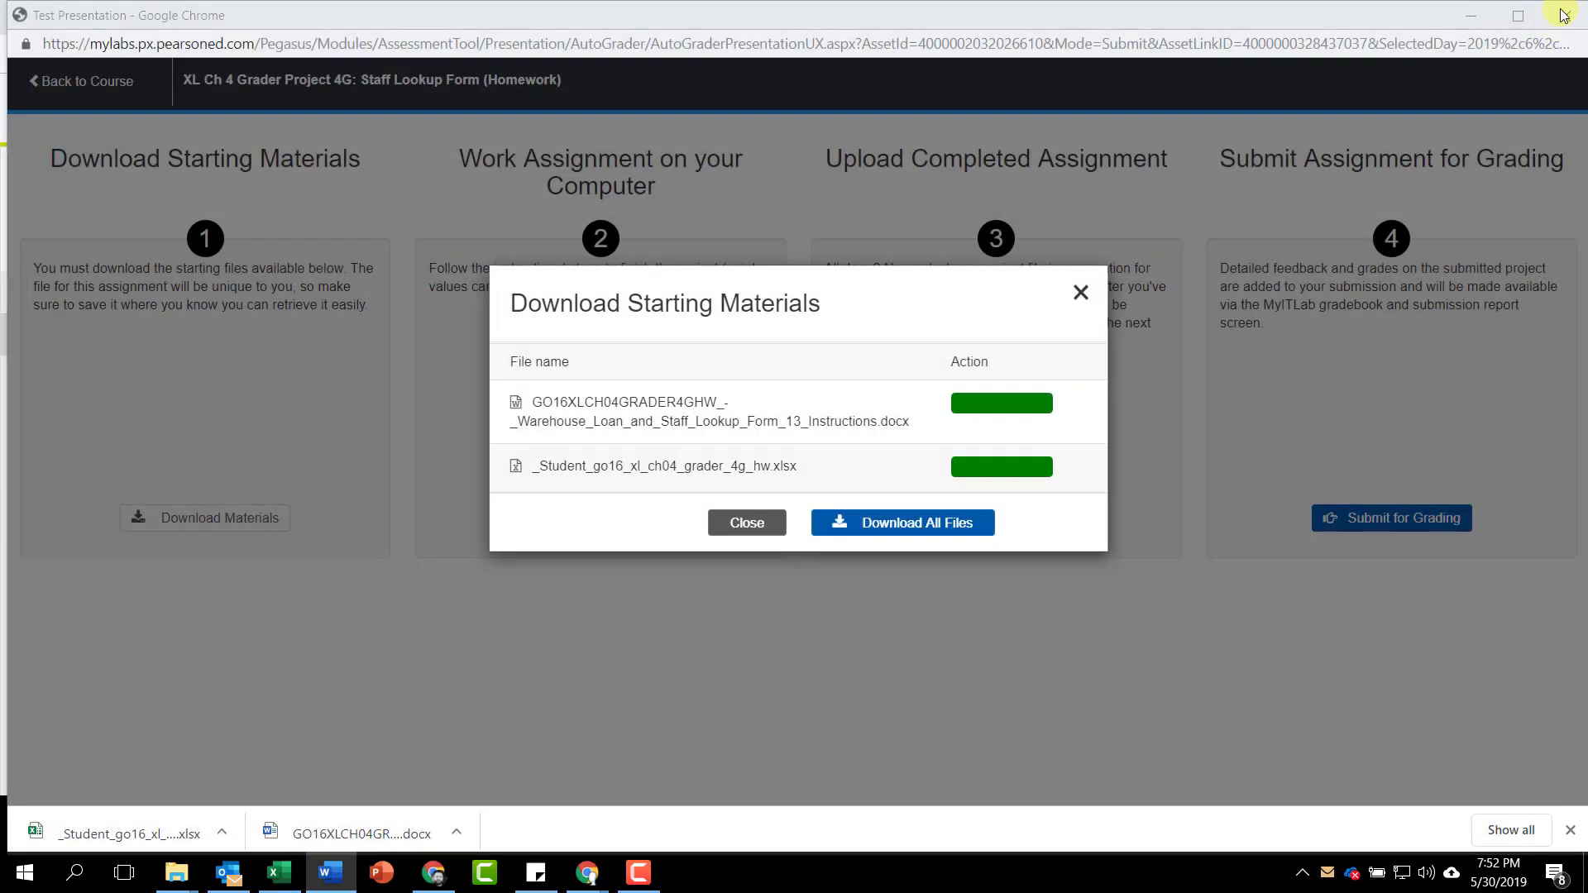
# Dismiss the starting materials dialog, upload _Student_go16_xl_ch04_grader_4g_hw.xlsx as the completed assignment, and submit it for grading.
pyautogui.click(1081, 292)
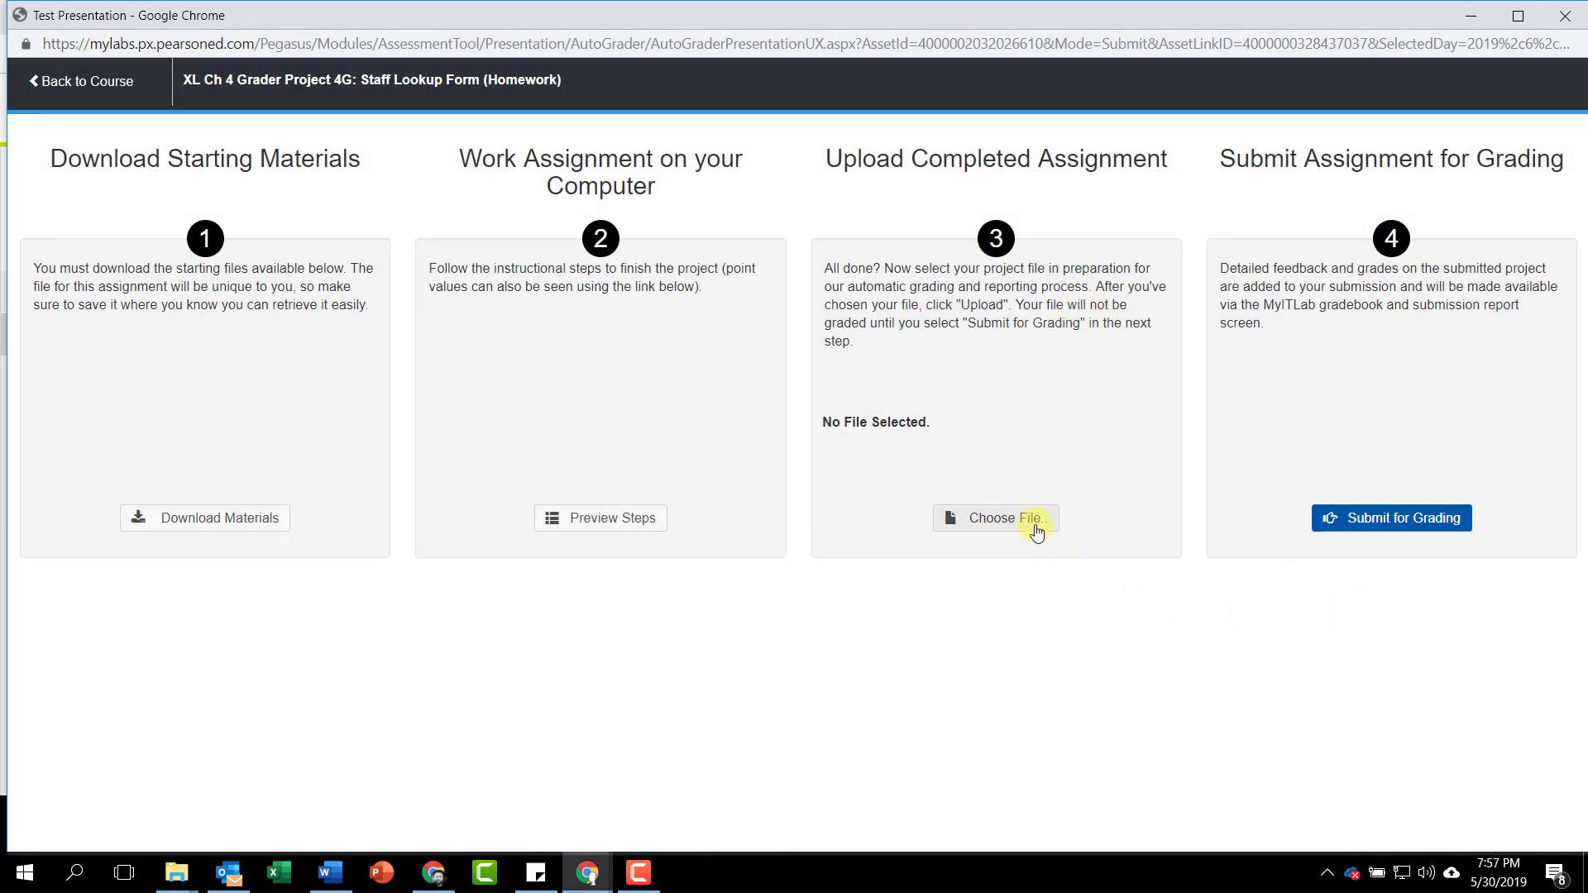
pyautogui.click(1035, 530)
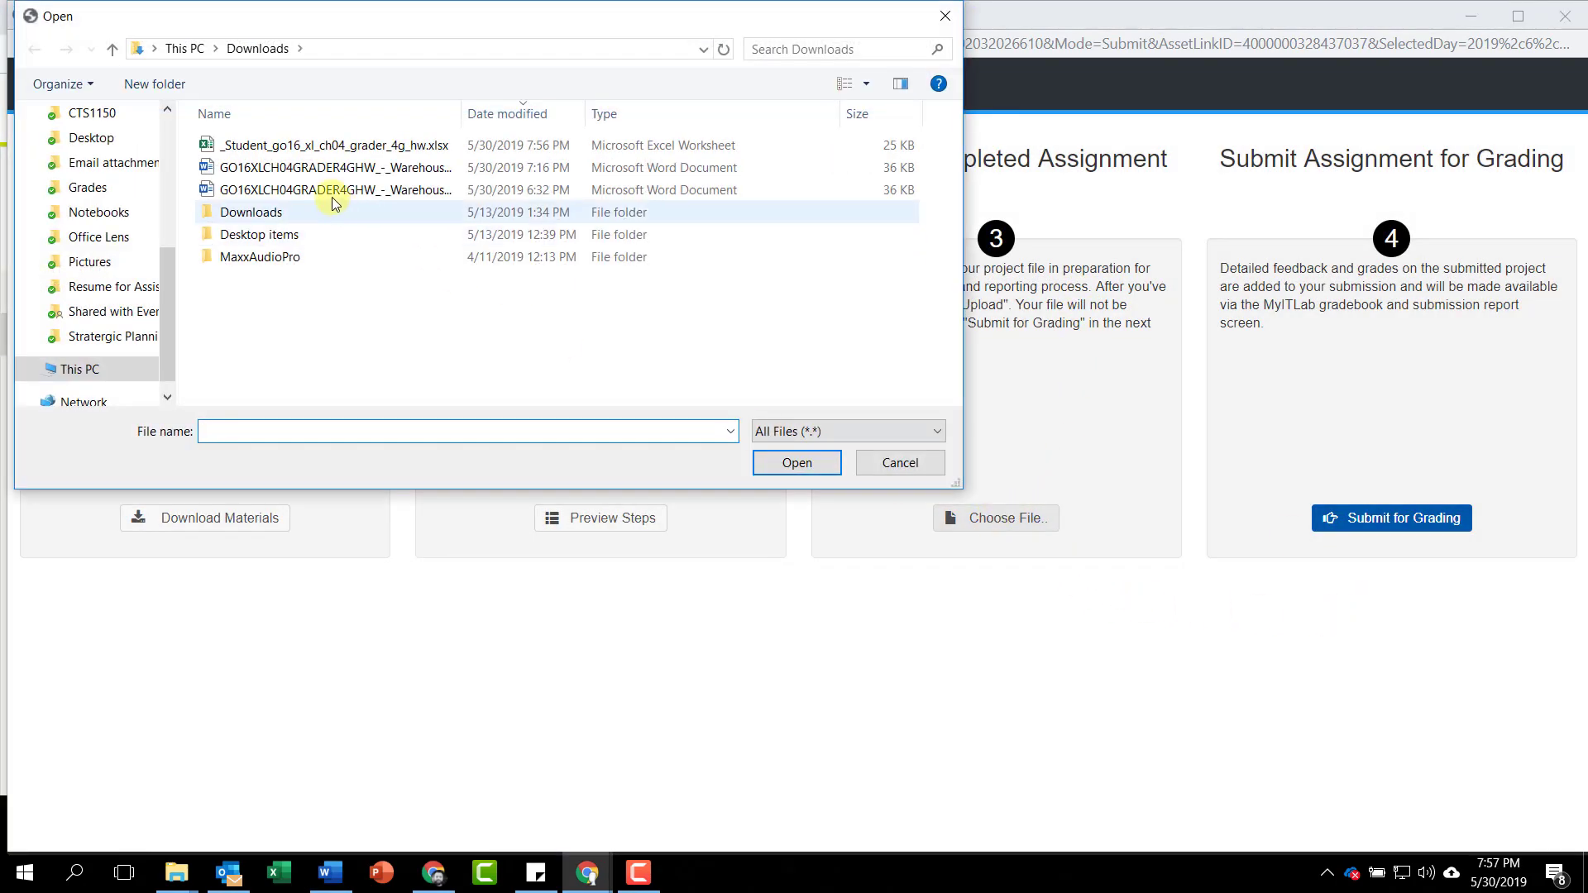
pyautogui.click(273, 147)
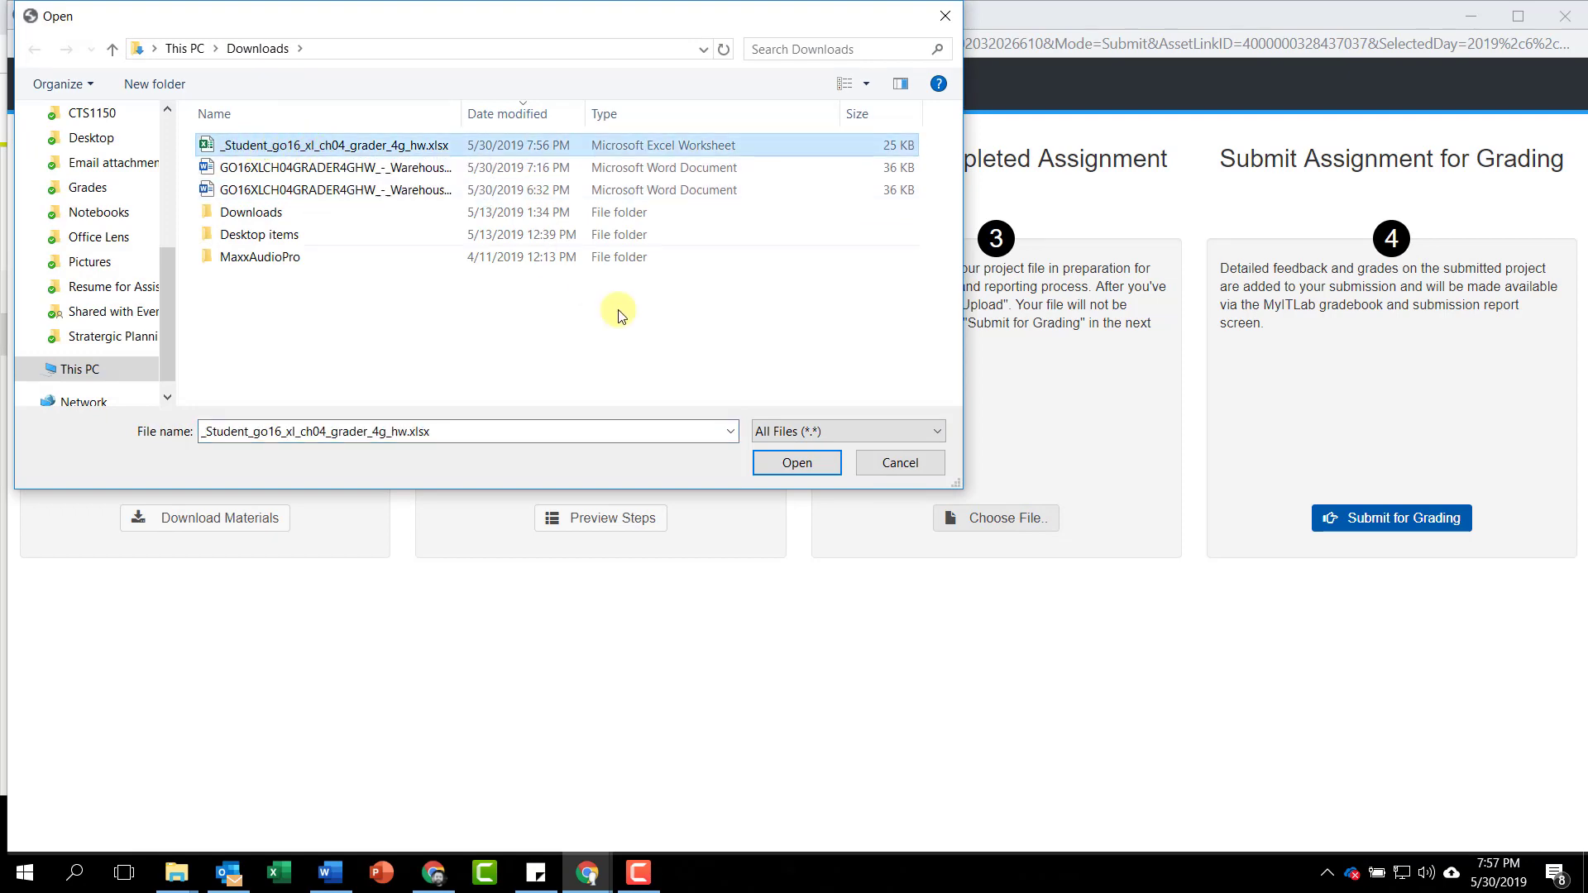
pyautogui.click(799, 463)
pyautogui.click(912, 518)
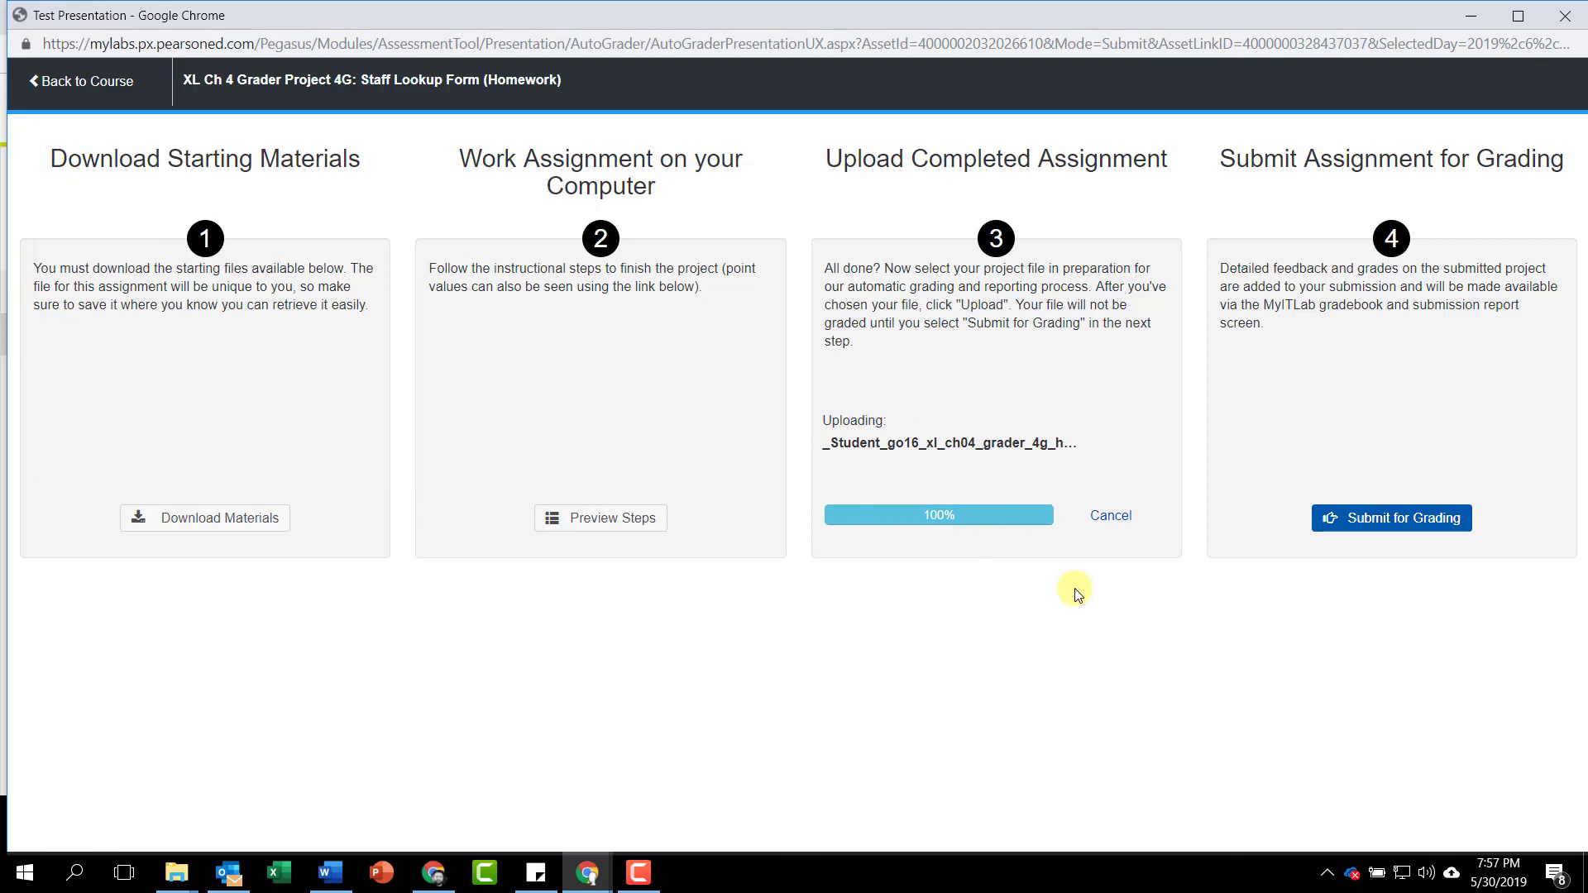
pyautogui.click(1394, 519)
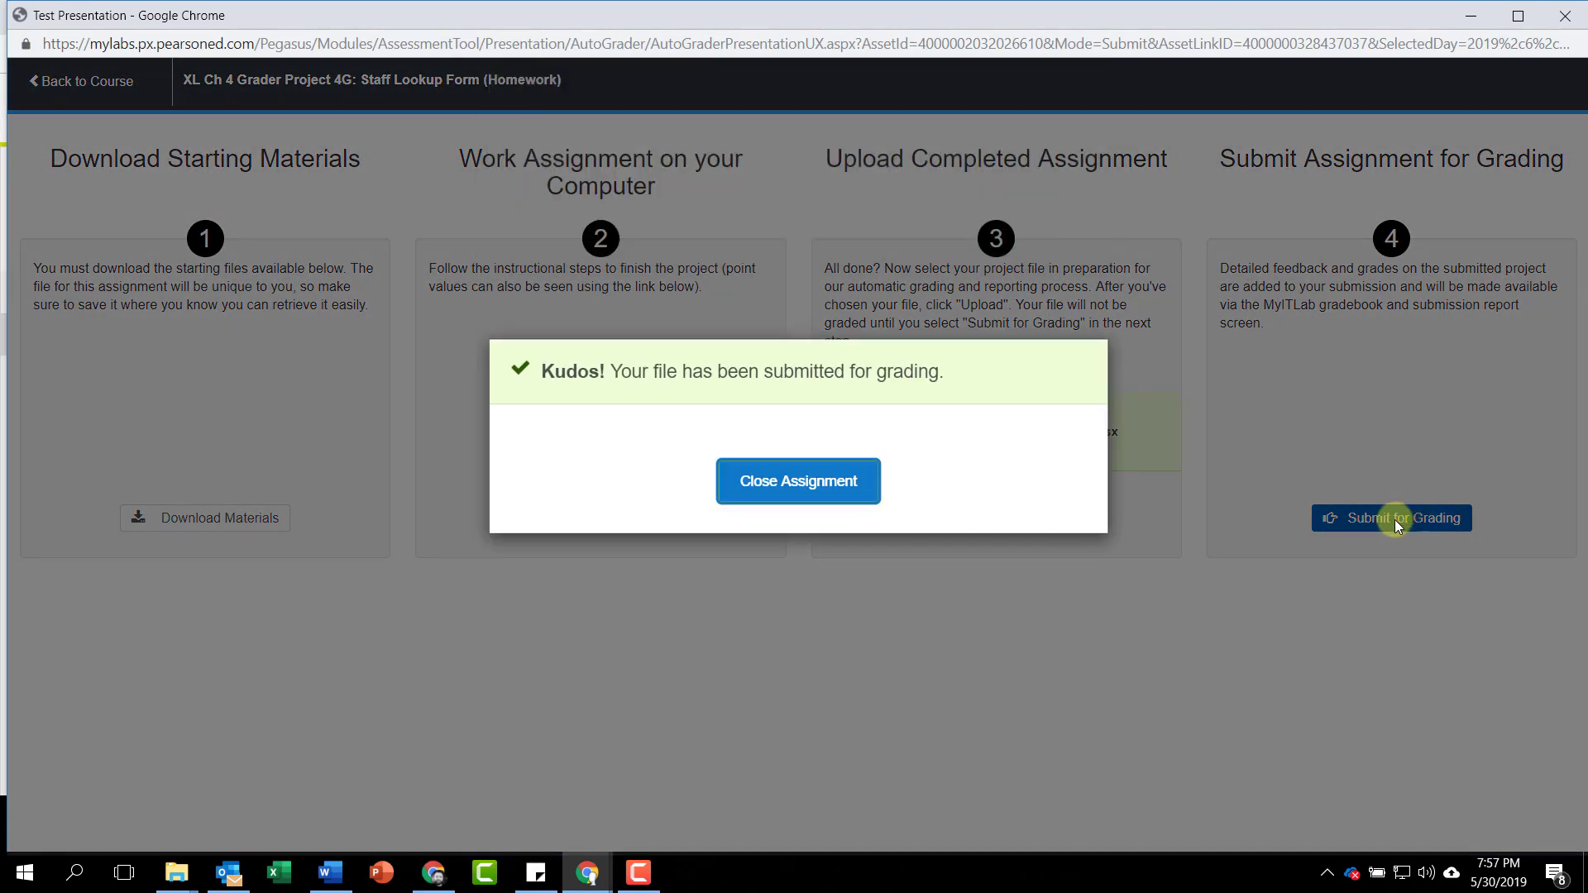
pyautogui.click(769, 476)
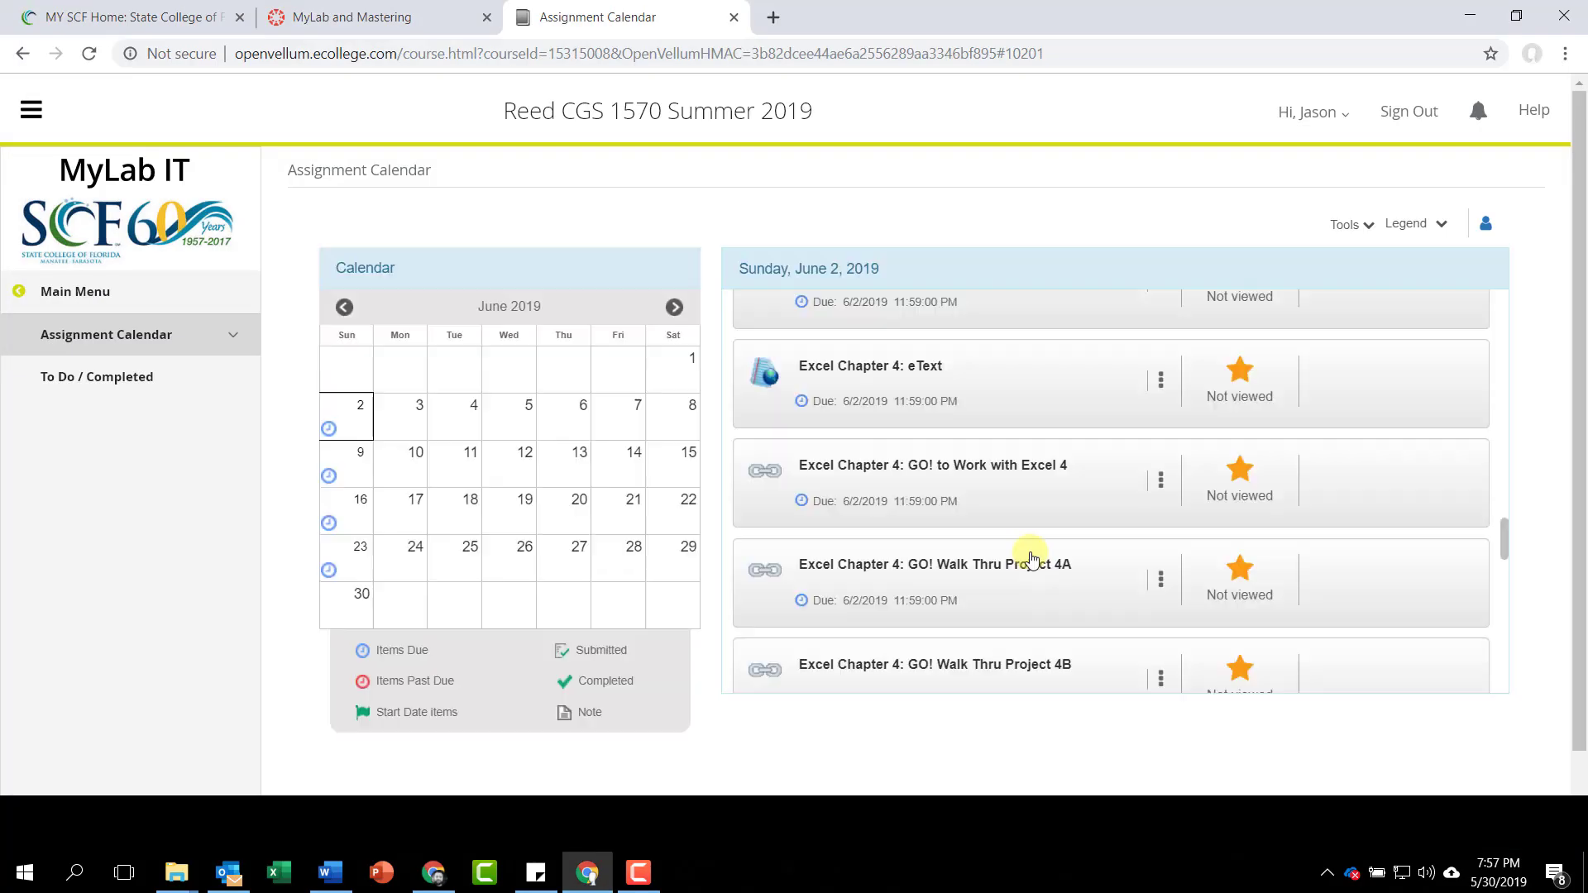
# Open the latest submission of XL Ch 4 Grader Project 4G and examine its score card for steps that lost points.
pyautogui.scroll(-5, 1031, 559)
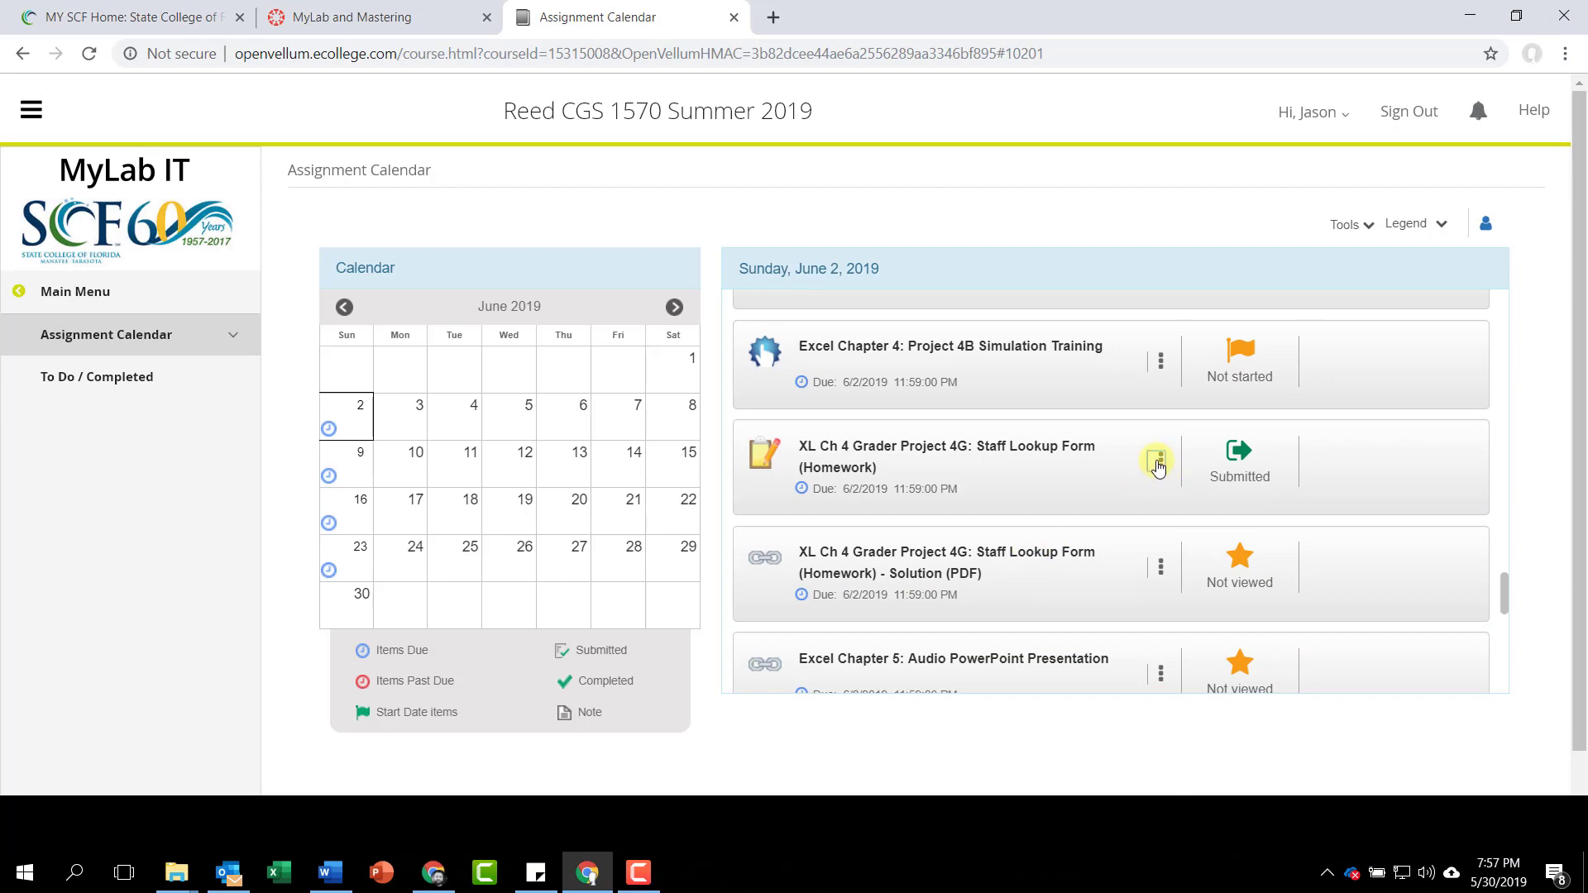
pyautogui.click(1158, 465)
pyautogui.click(1049, 511)
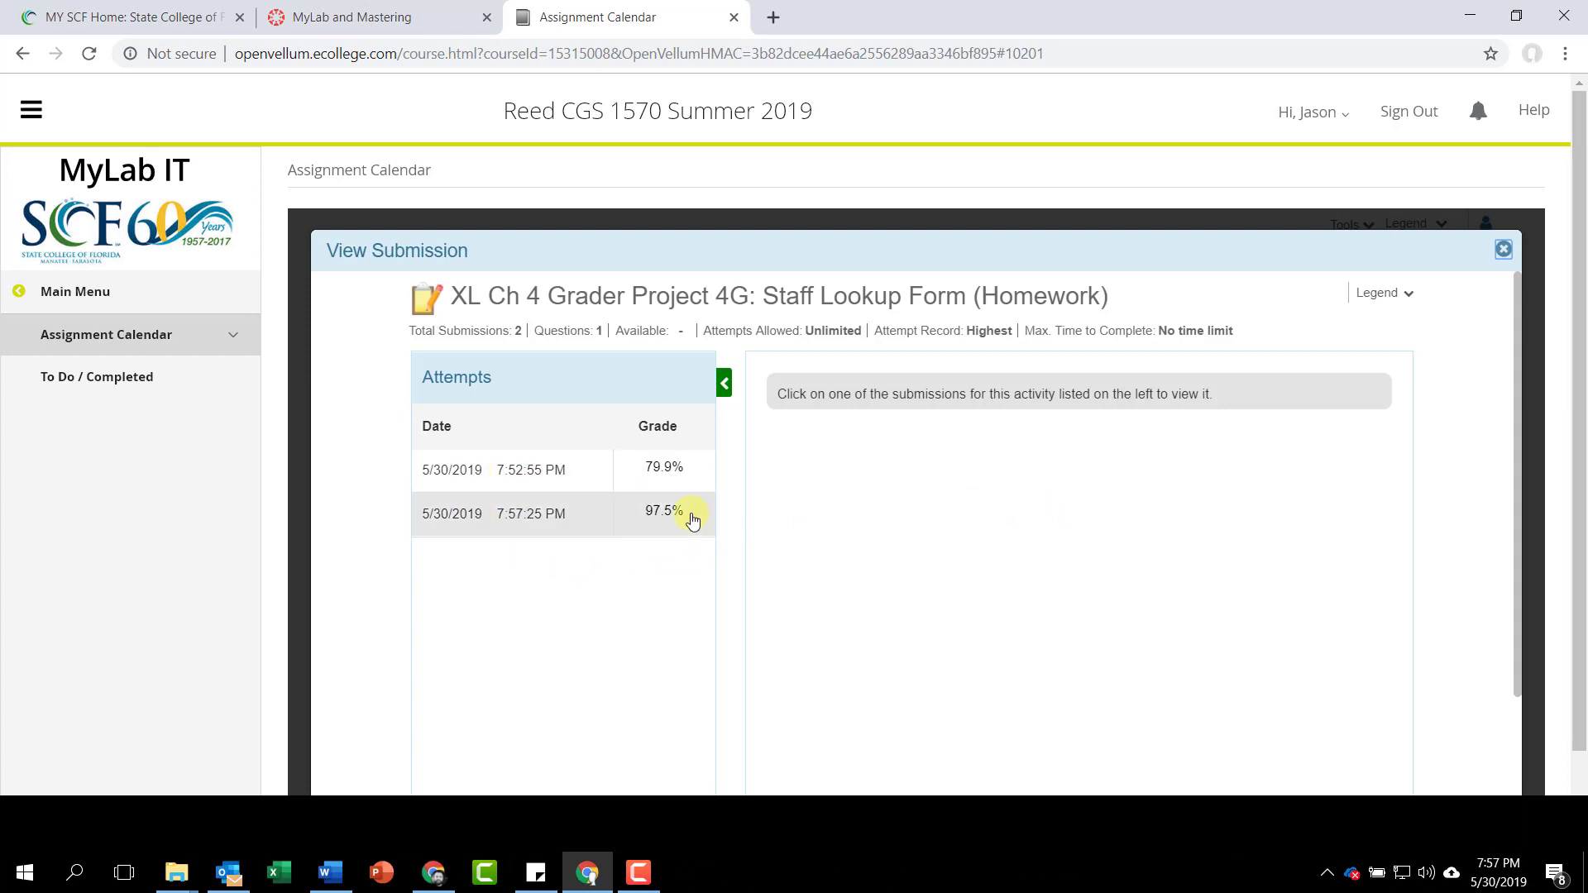
pyautogui.click(582, 526)
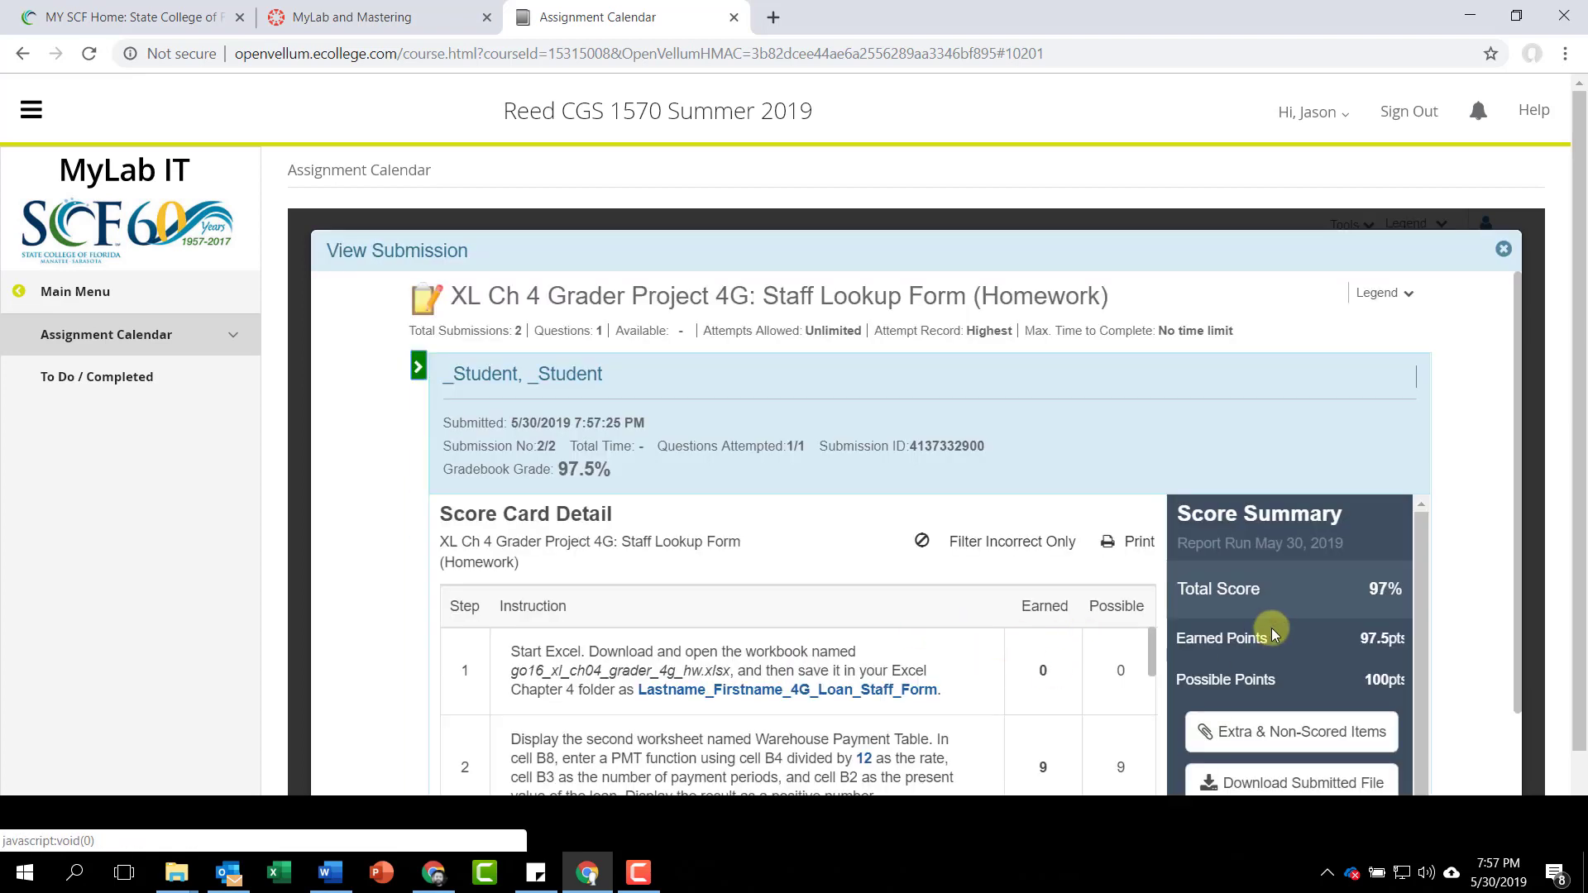
pyautogui.scroll(-3, 1480, 513)
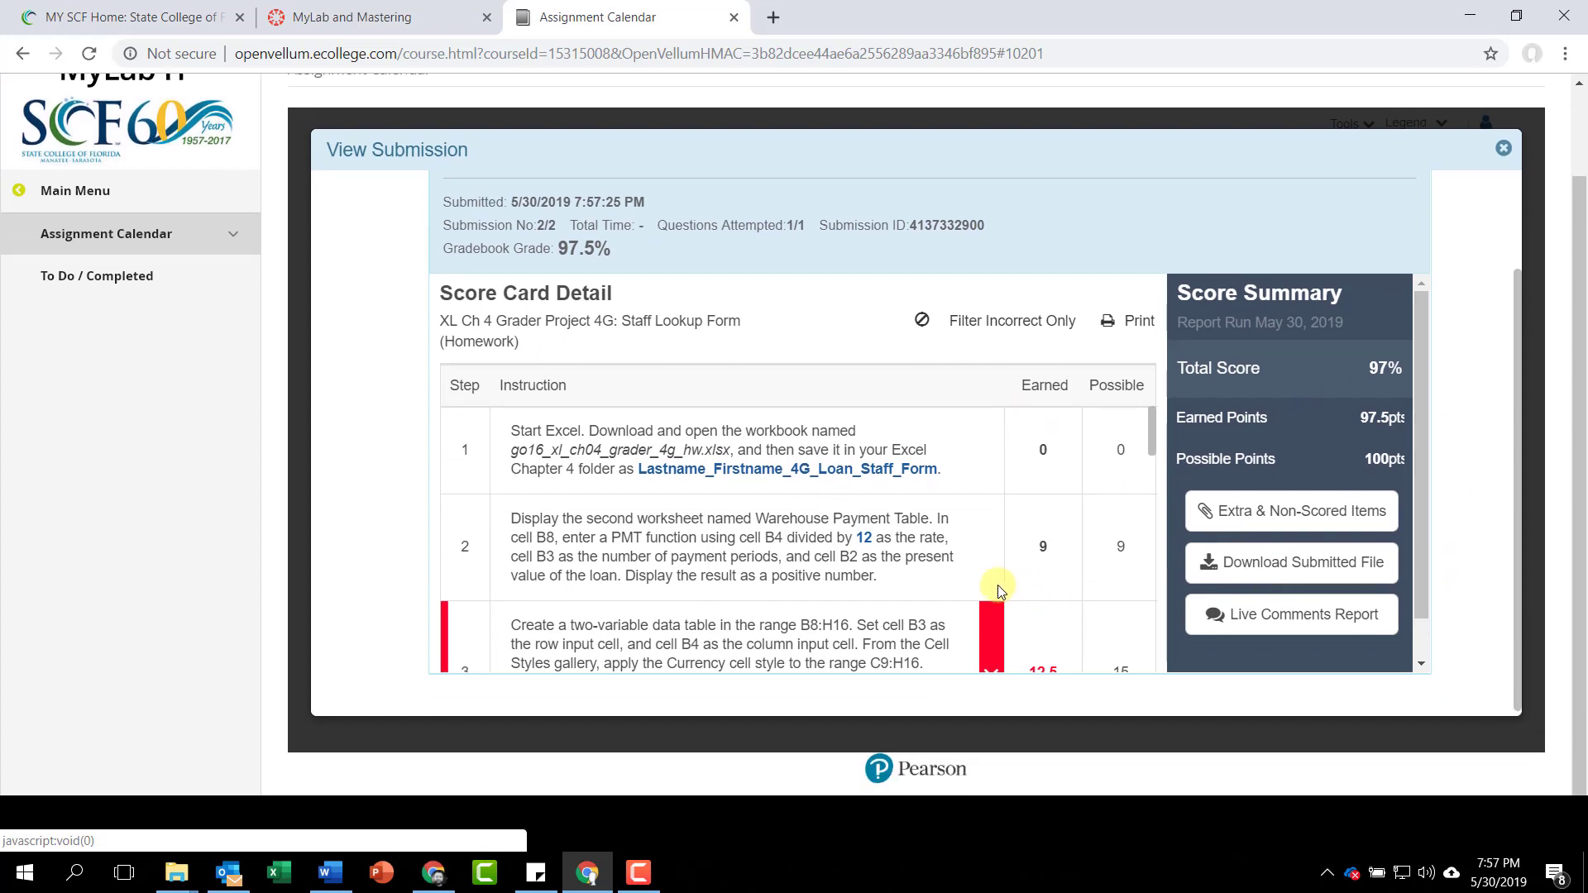
pyautogui.scroll(-1, 997, 584)
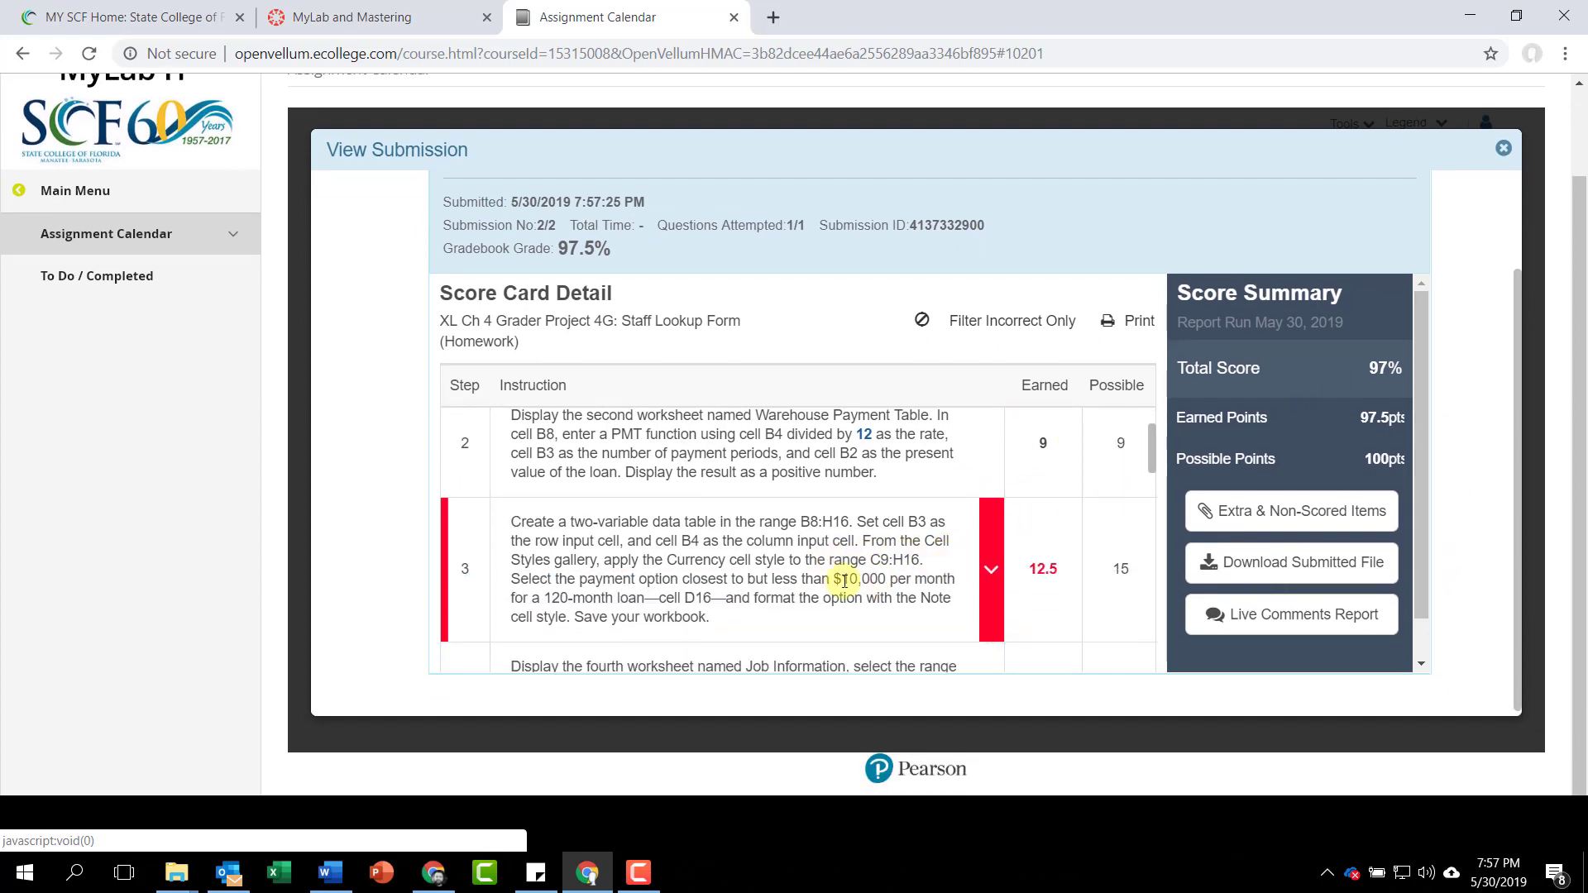